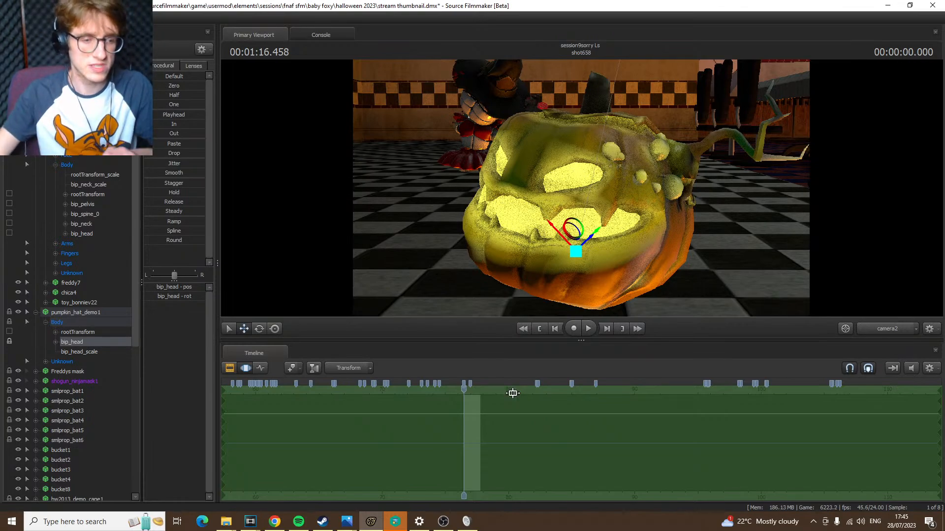
# Check the livestream dashboard in YouTube Studio and return to Source Filmmaker
pyautogui.click(275, 522)
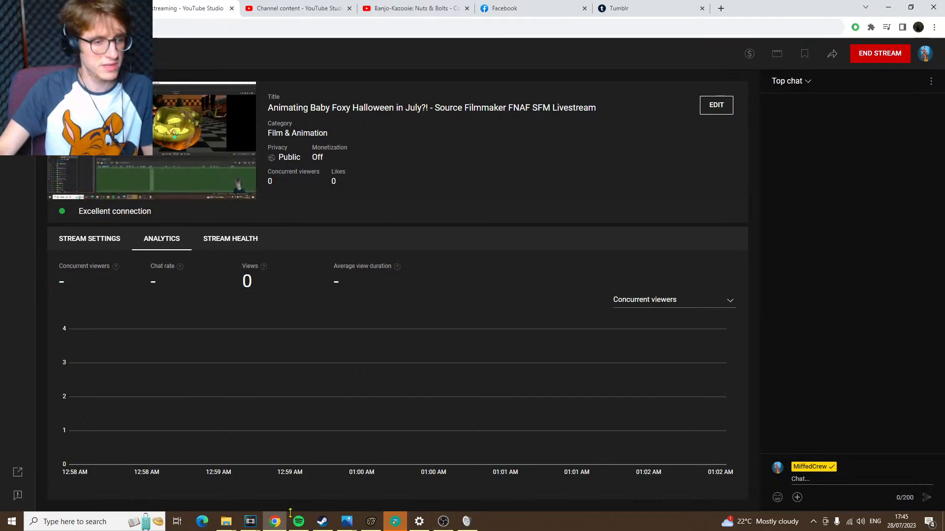
pyautogui.click(373, 525)
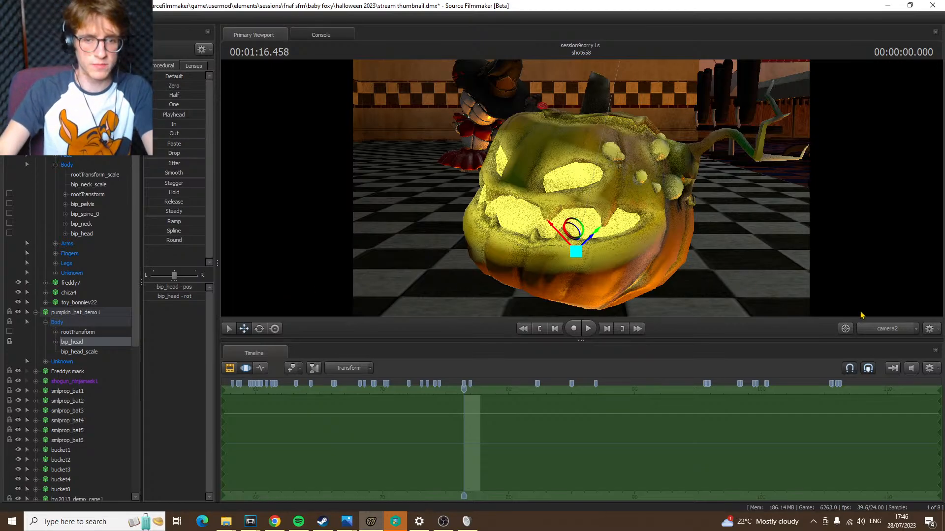
pyautogui.click(876, 330)
pyautogui.moveTo(581, 188); pyautogui.dragTo(578, 164)
pyautogui.press('s')
pyautogui.press('w')
pyautogui.click(873, 329)
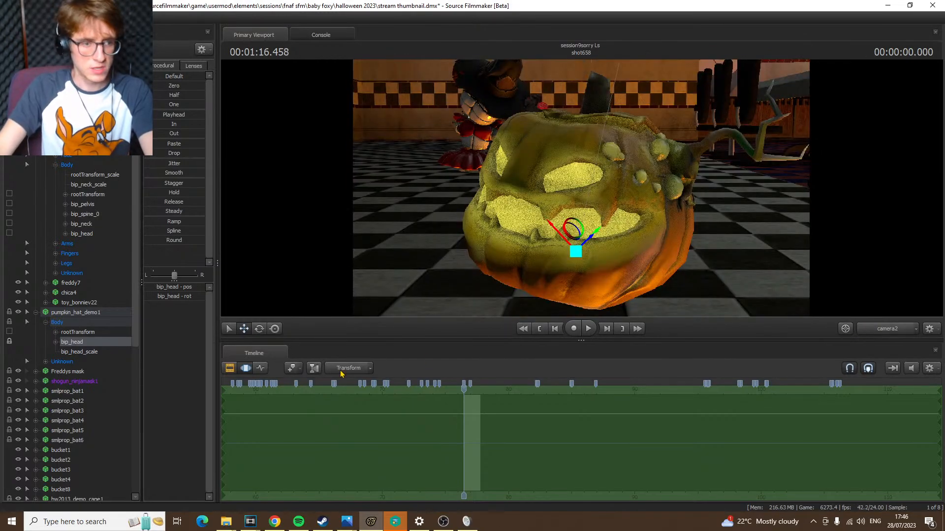
# In the Clip Editor, move shot658 to the very start of the timeline, ahead of shot329
pyautogui.click(229, 368)
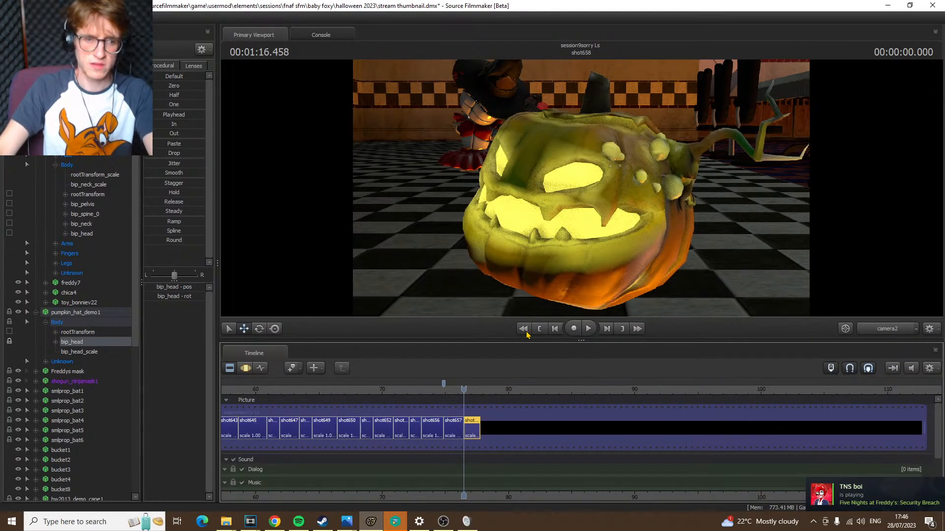
pyautogui.click(523, 329)
pyautogui.scroll(-5, 764, 424)
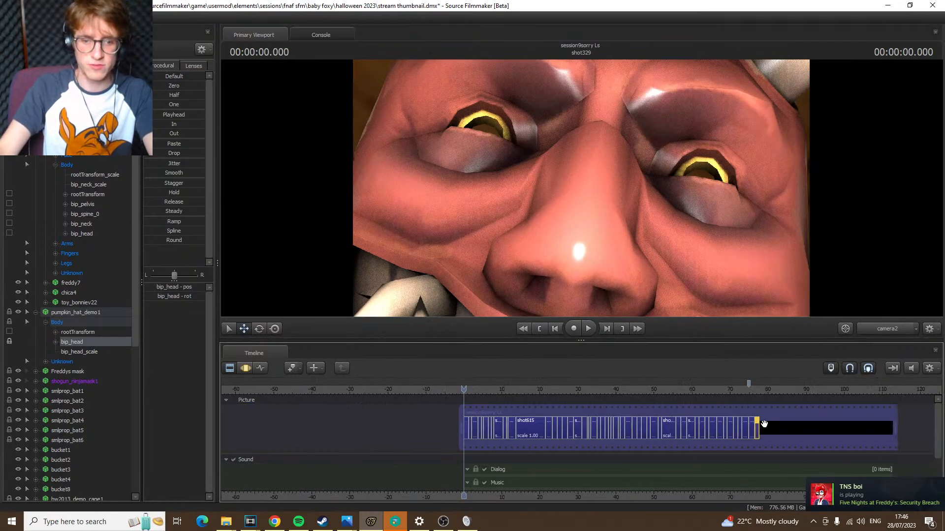
pyautogui.moveTo(756, 430); pyautogui.dragTo(465, 424)
pyautogui.scroll(5, 486, 425)
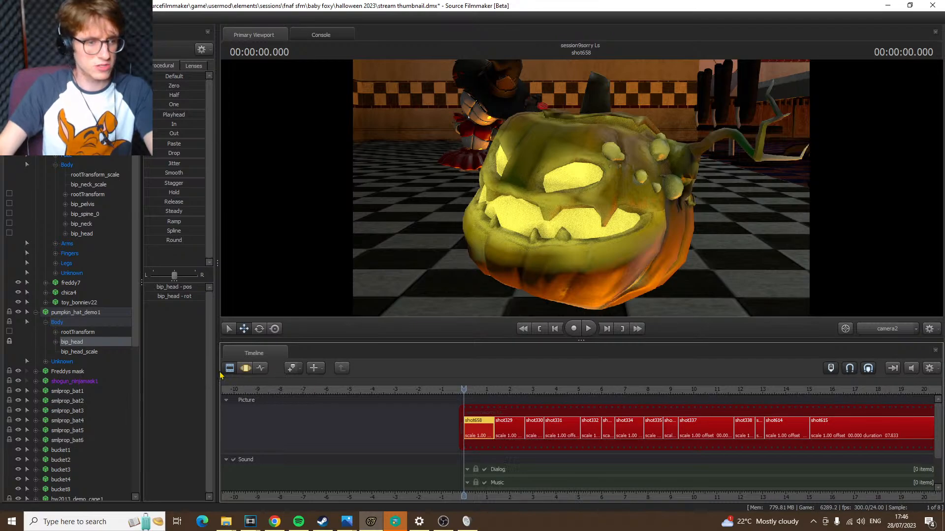
# Start adding a clip to the Music track, filtering the WAVs by "bay" and selecting "bbay foxy custom halloween music source filmmaker.wav"
pyautogui.moveTo(578, 339); pyautogui.dragTo(580, 168)
pyautogui.scroll(5, 538, 305)
pyautogui.scroll(2, 538, 311)
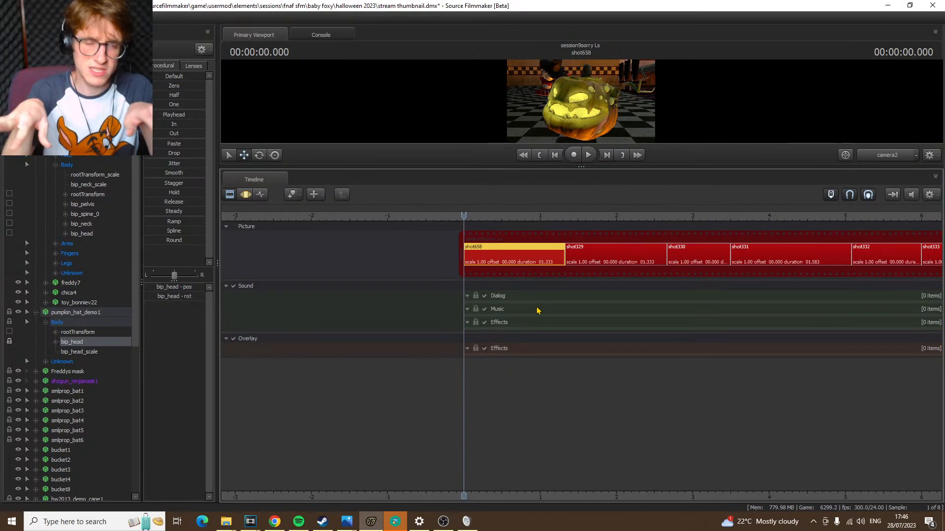
pyautogui.rightClick(509, 315)
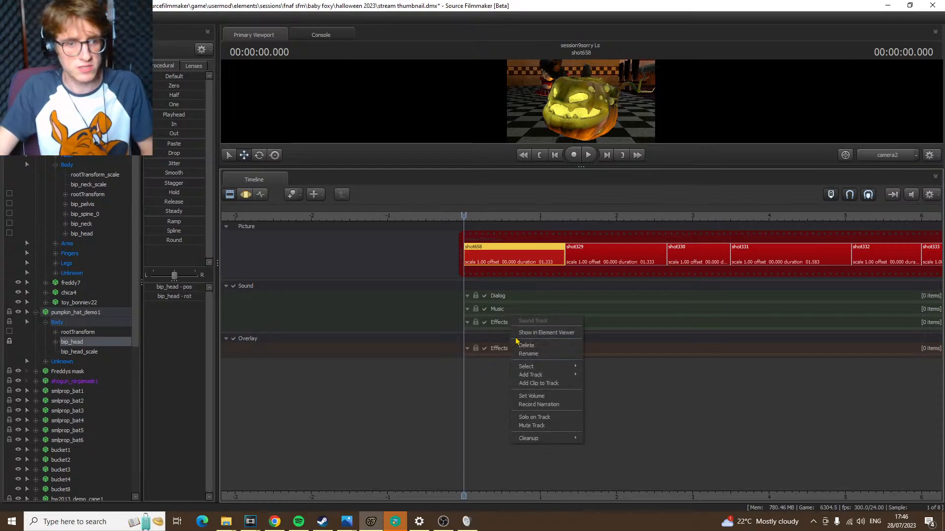
pyautogui.click(538, 383)
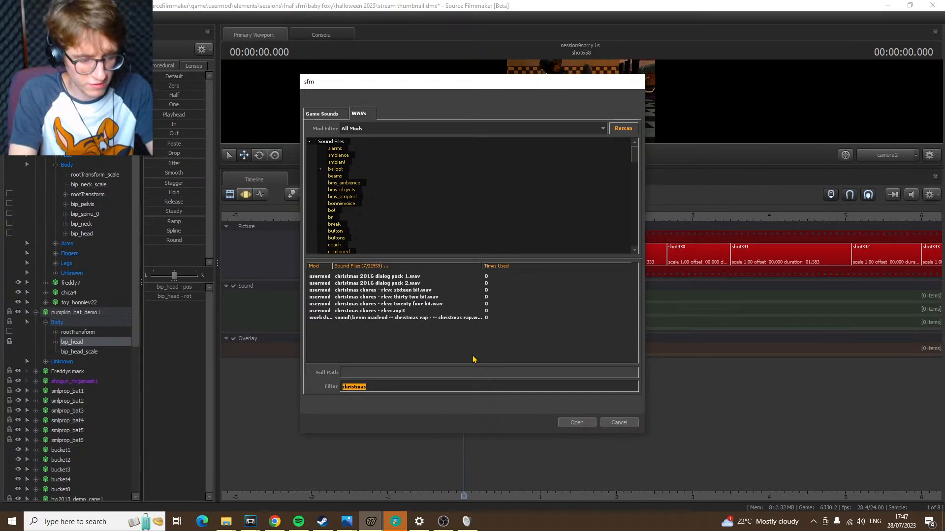
pyautogui.write('b')
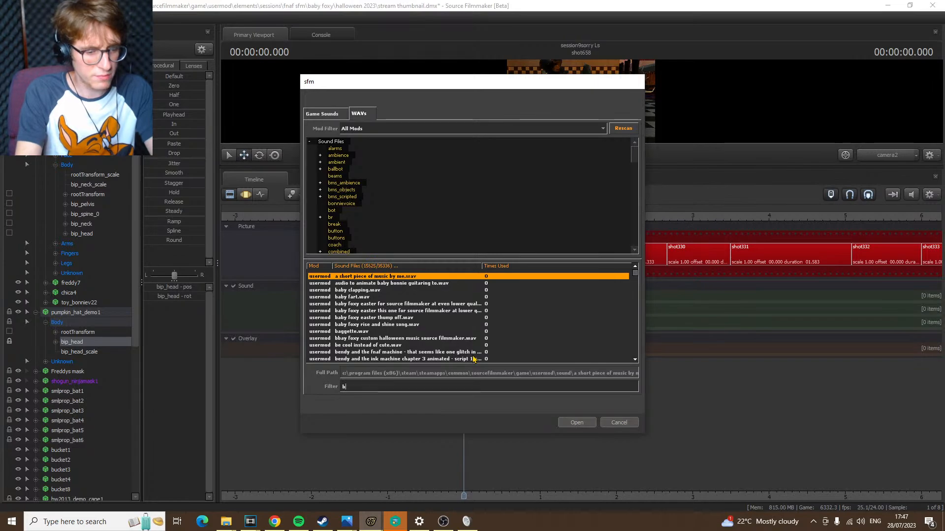
pyautogui.write('ay')
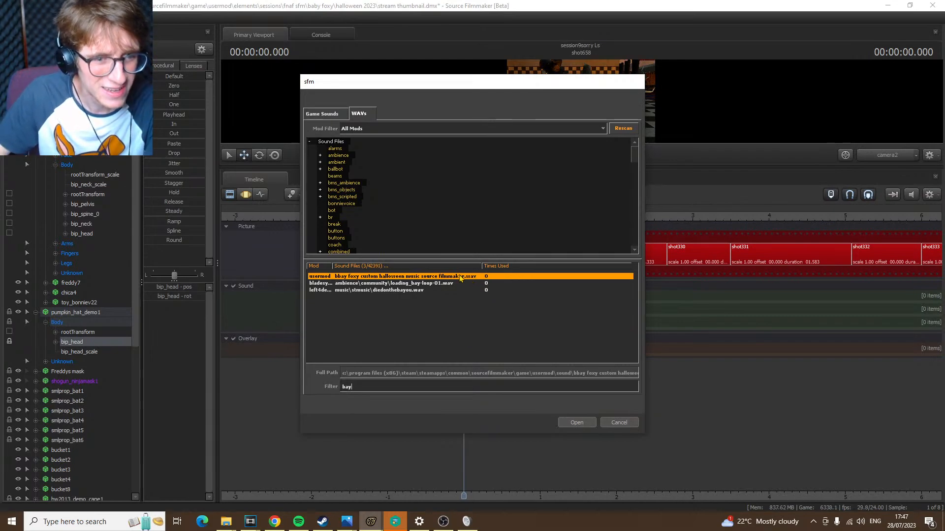
pyautogui.click(399, 283)
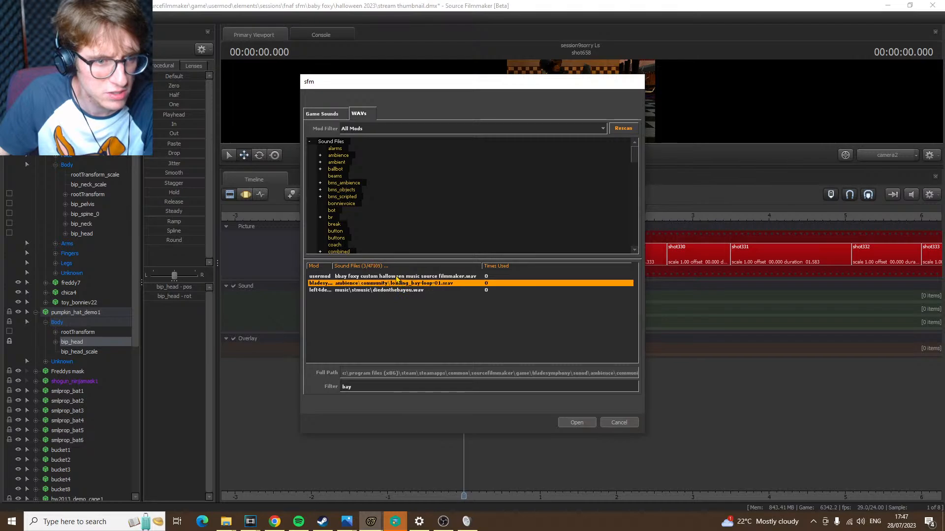
pyautogui.click(396, 277)
pyautogui.click(374, 291)
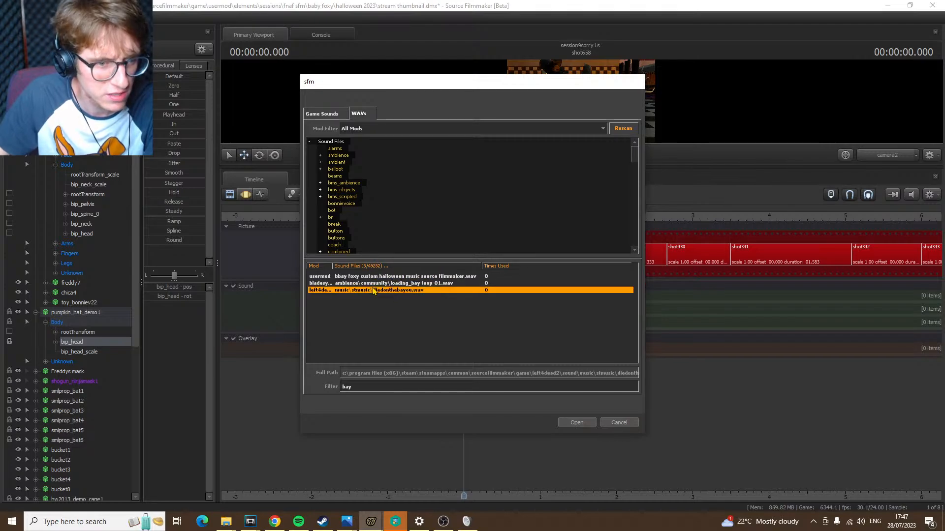
pyautogui.click(377, 278)
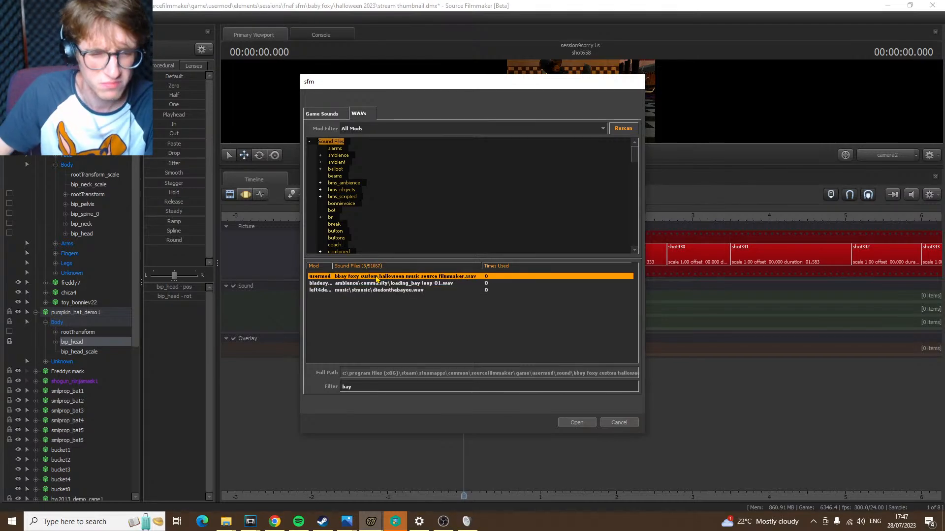
# Check the Windows audio device list and the speaker volume
pyautogui.click(466, 521)
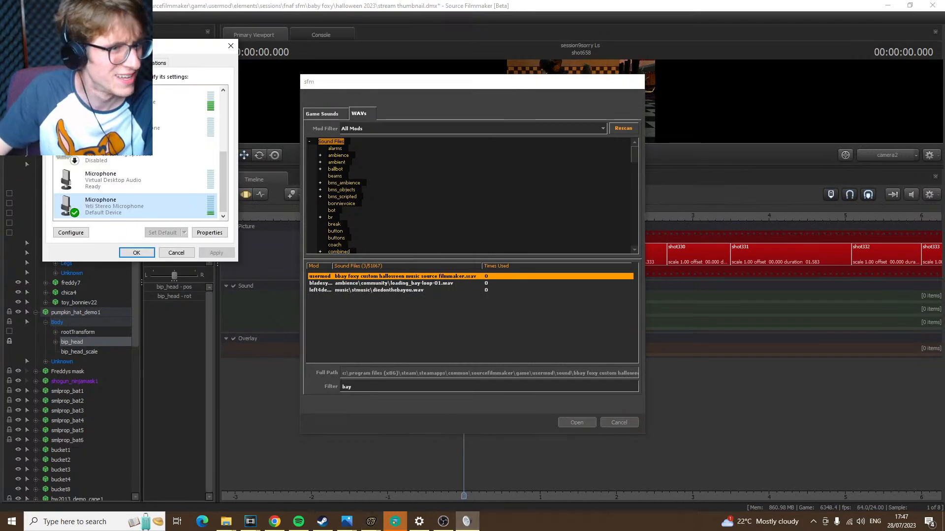
pyautogui.scroll(5, 203, 150)
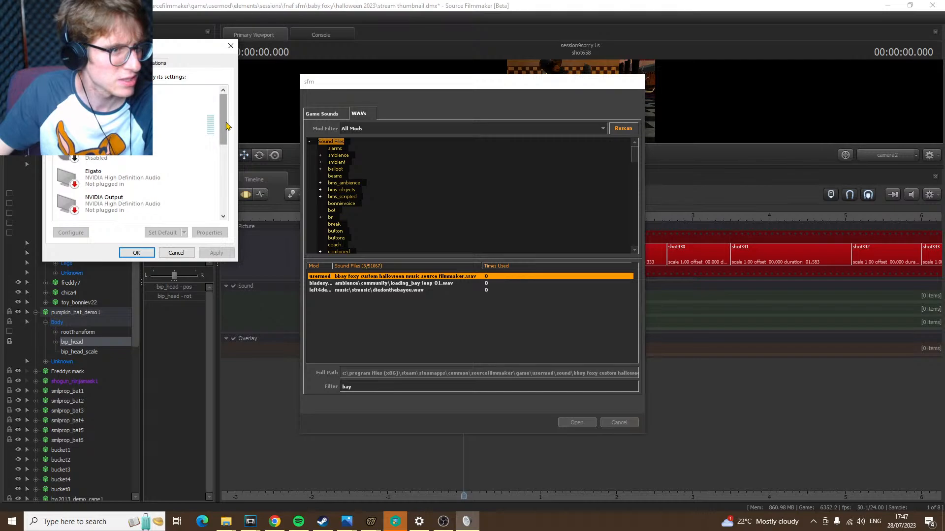
pyautogui.click(399, 344)
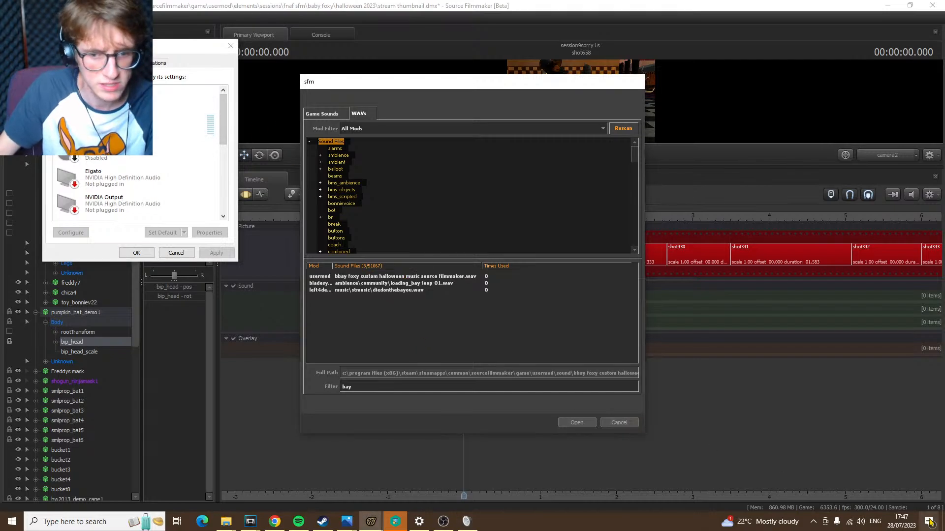
pyautogui.click(861, 521)
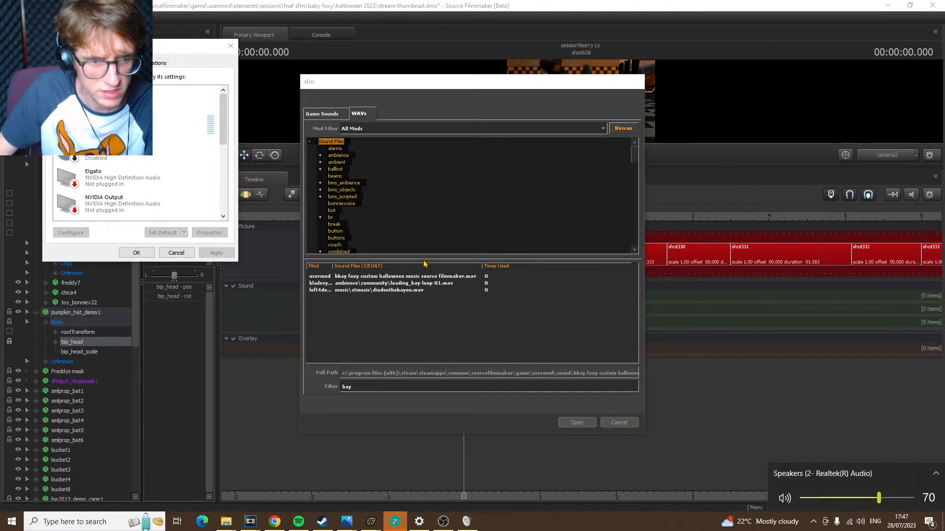
# Insert "bbay foxy custom halloween music source filmmaker.wav" on the Music track and play back the opening of shot658
pyautogui.click(377, 277)
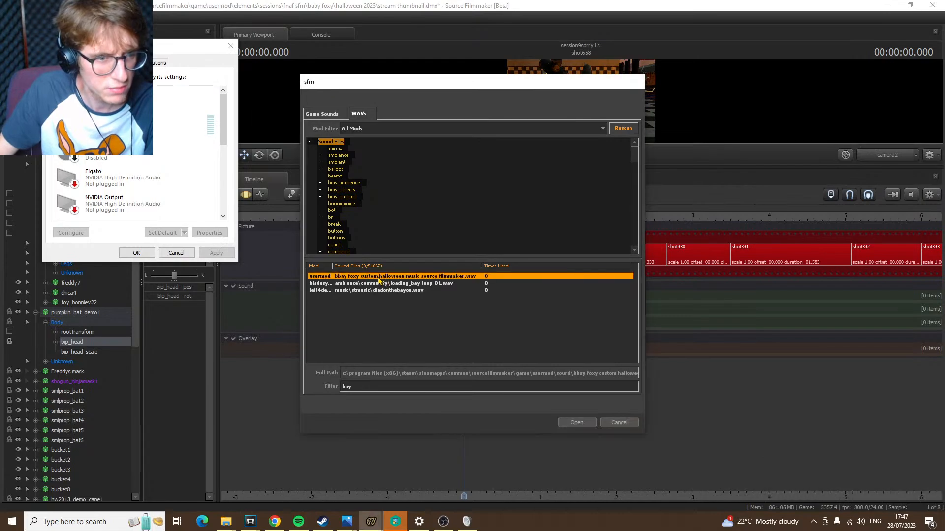
pyautogui.click(577, 423)
pyautogui.click(516, 320)
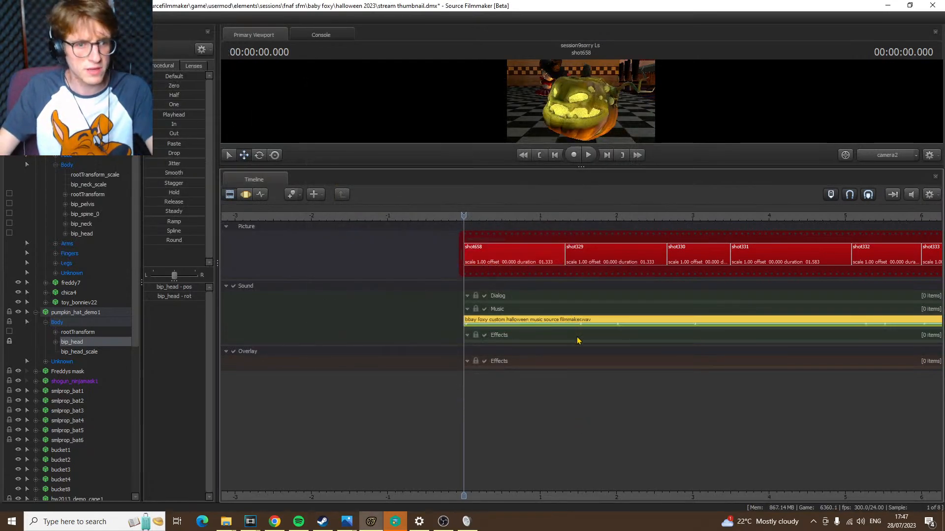
pyautogui.press('space')
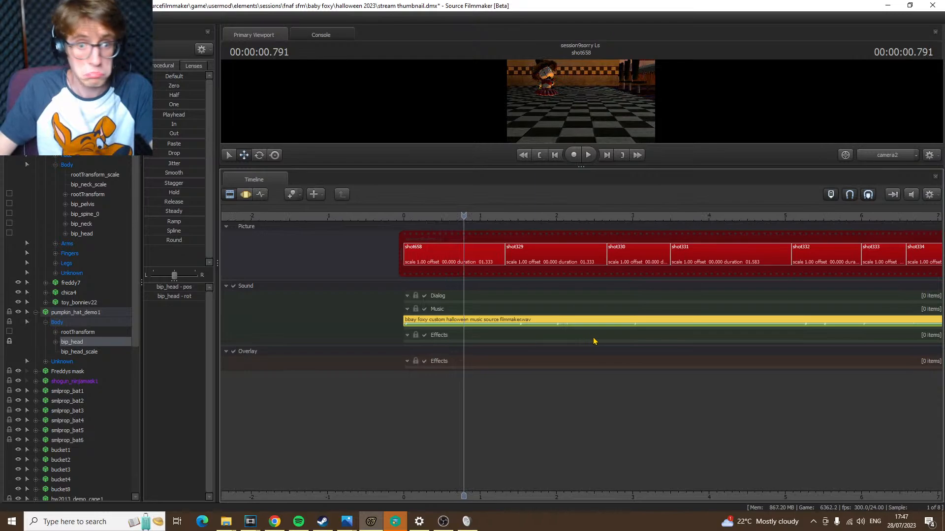
pyautogui.press('space')
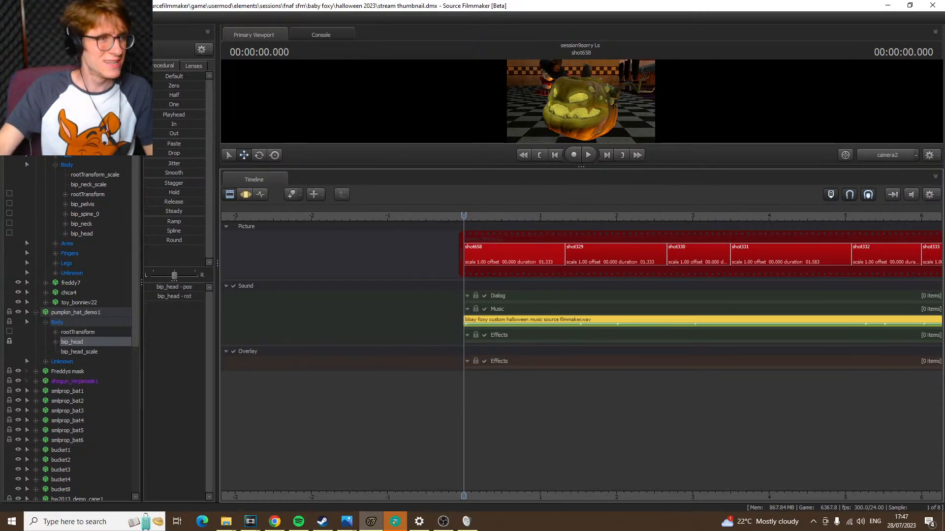
pyautogui.hotkey('ctrl', 'shift', 's')
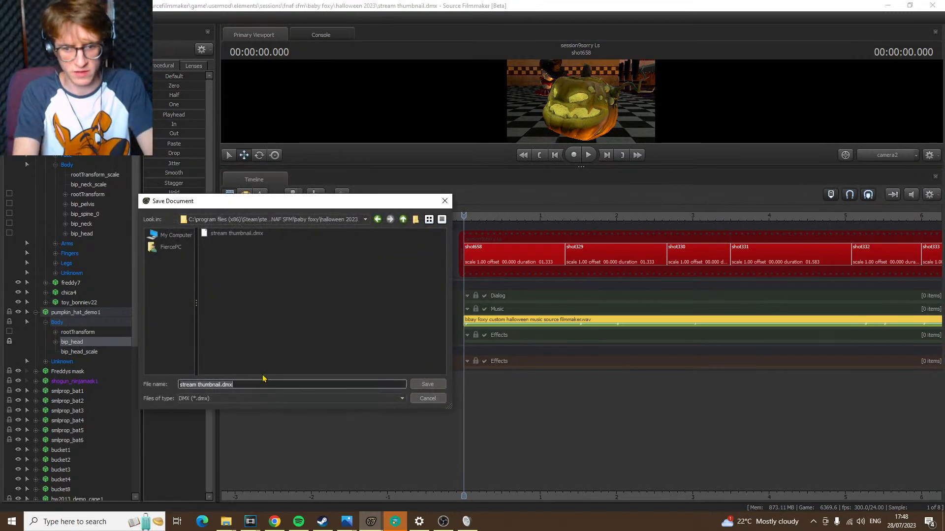
pyautogui.write('P')
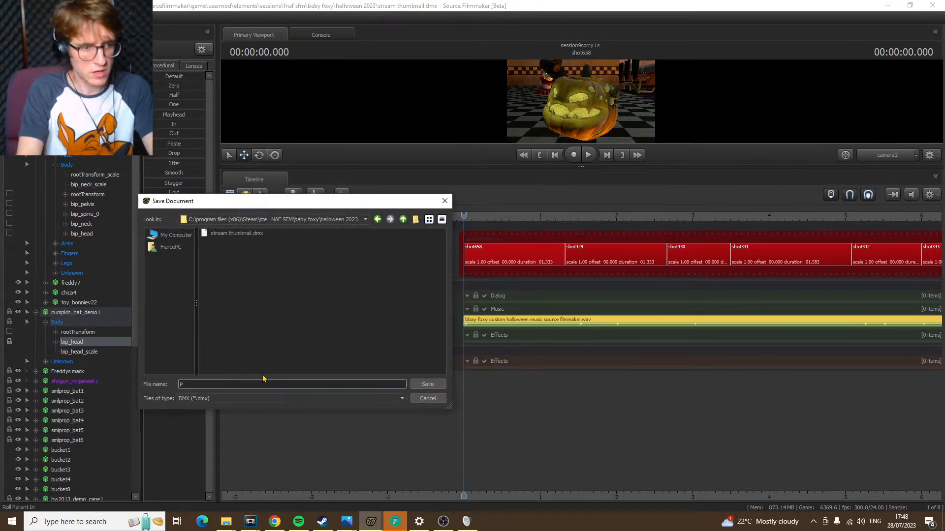
pyautogui.click(424, 400)
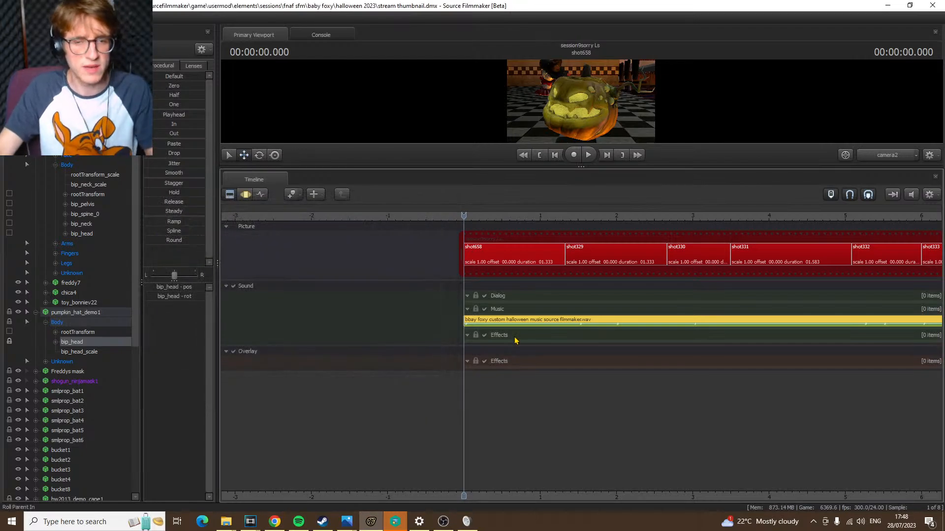
# Close Source Filmmaker and launch it again
pyautogui.click(933, 5)
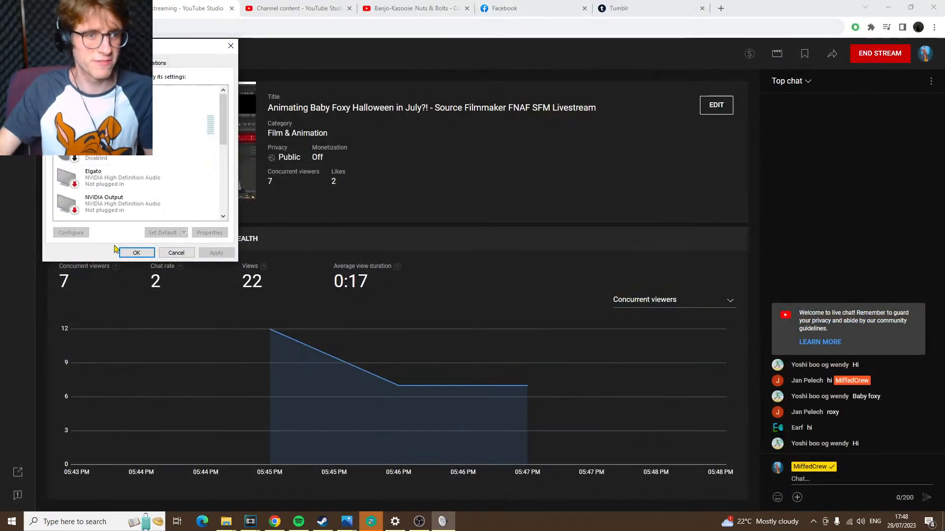
pyautogui.click(523, 163)
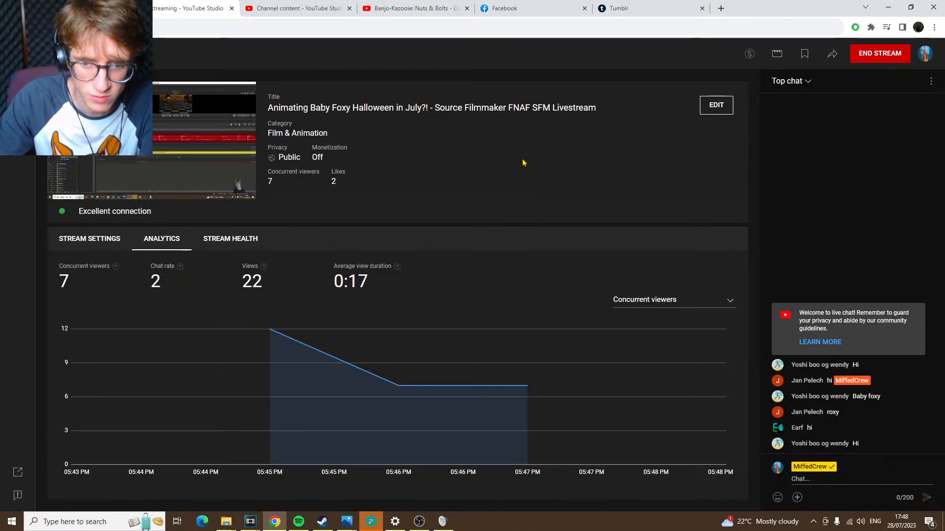
pyautogui.click(105, 522)
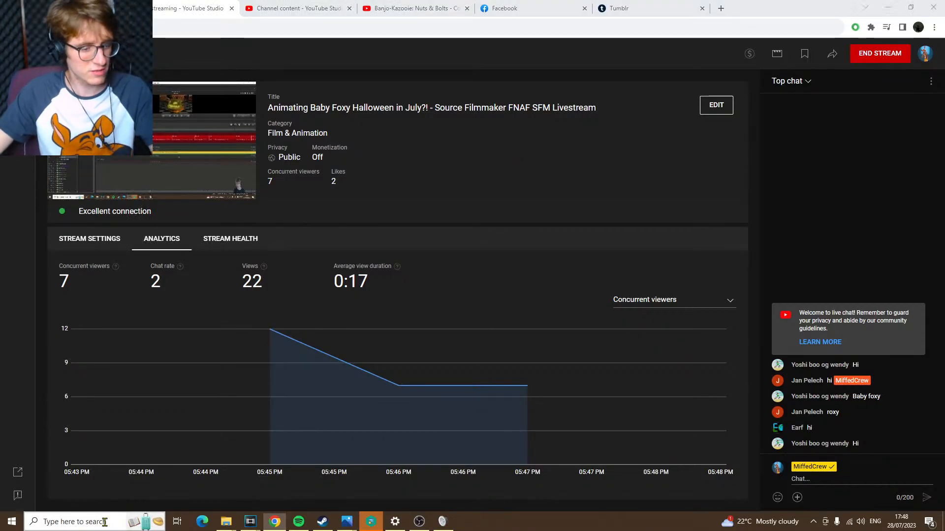
pyautogui.write('so')
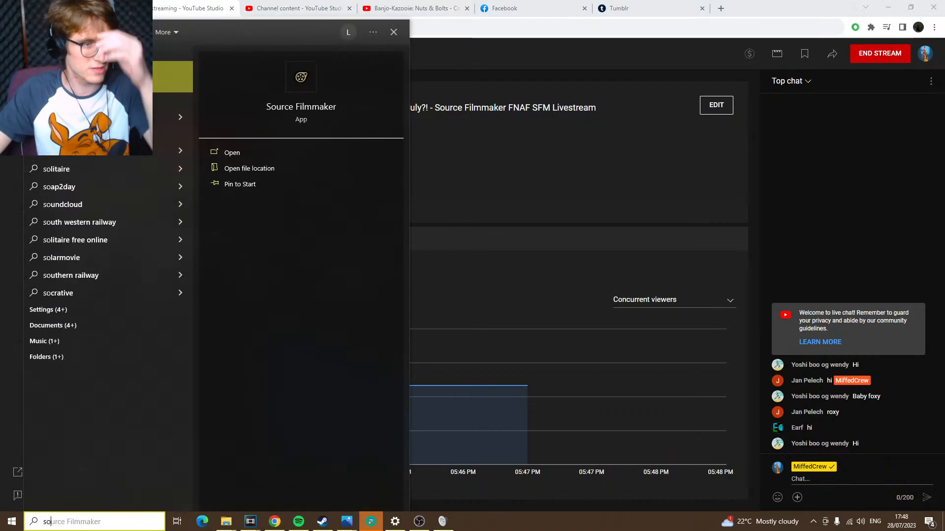
pyautogui.press('Return')
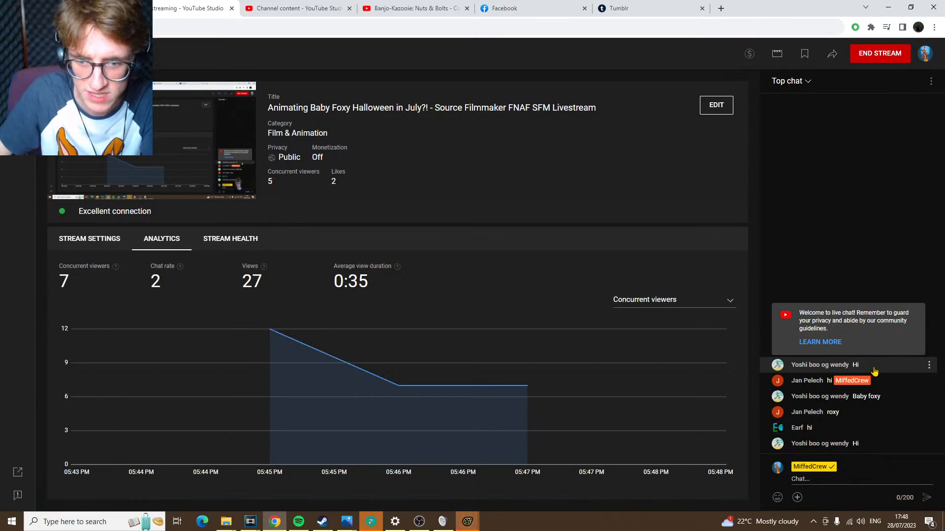
pyautogui.click(467, 521)
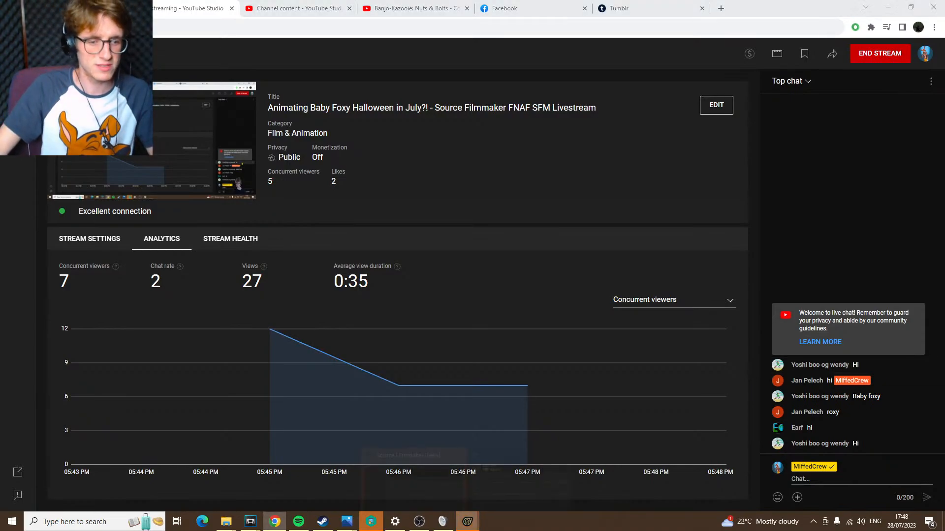
pyautogui.click(637, 274)
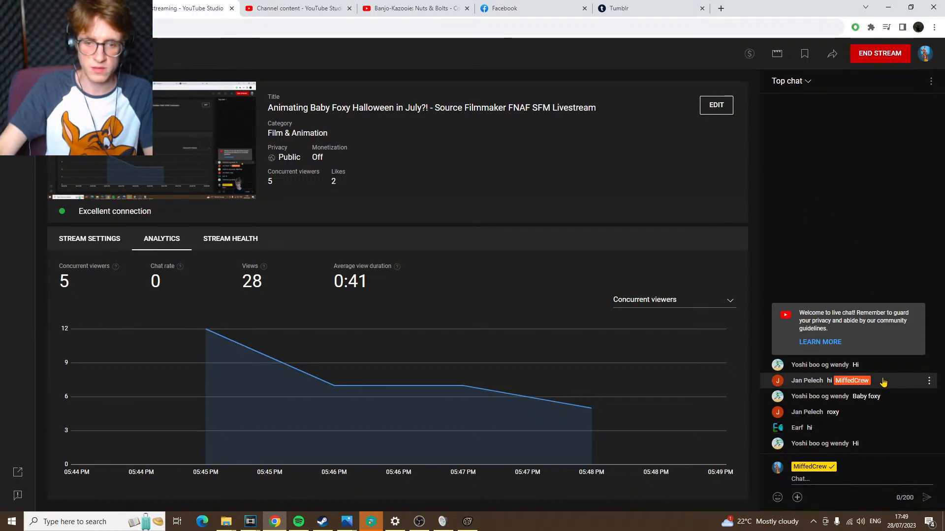
pyautogui.moveTo(881, 383); pyautogui.dragTo(770, 379)
pyautogui.click(834, 209)
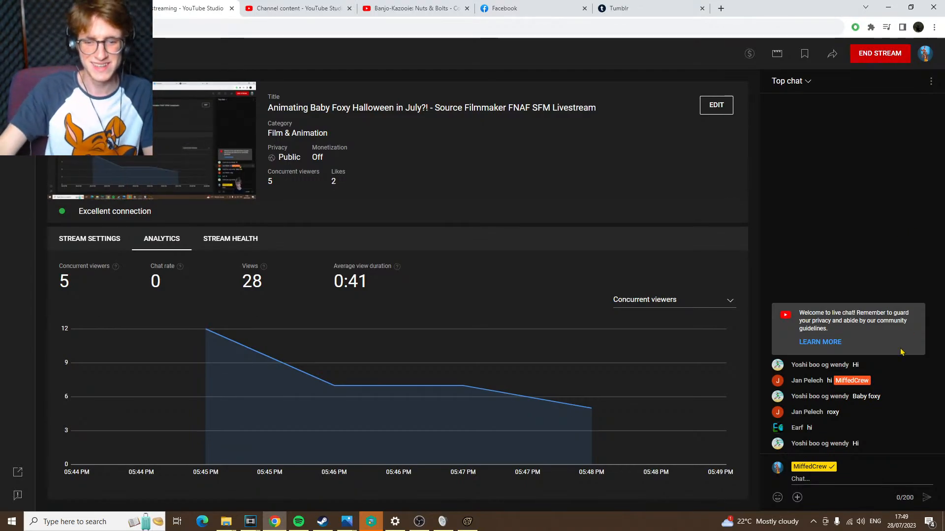
pyautogui.moveTo(472, 526)
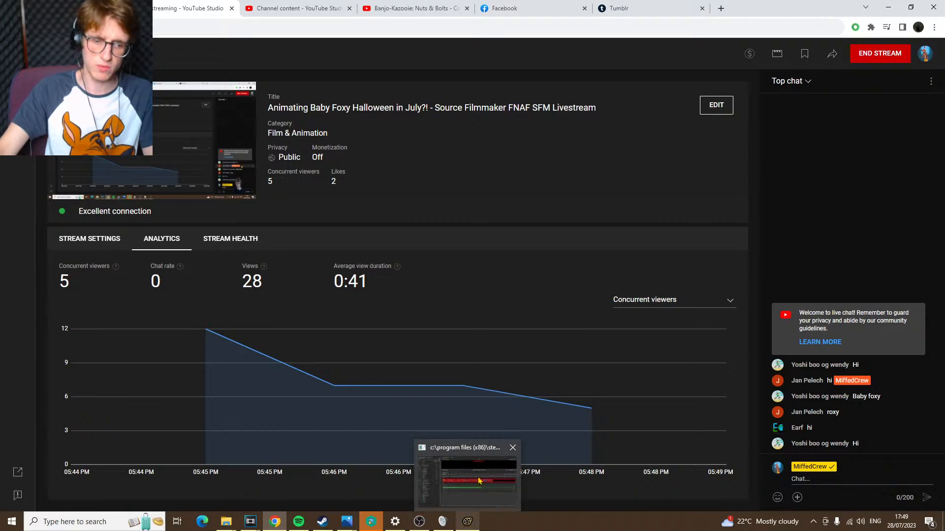
pyautogui.moveTo(478, 480)
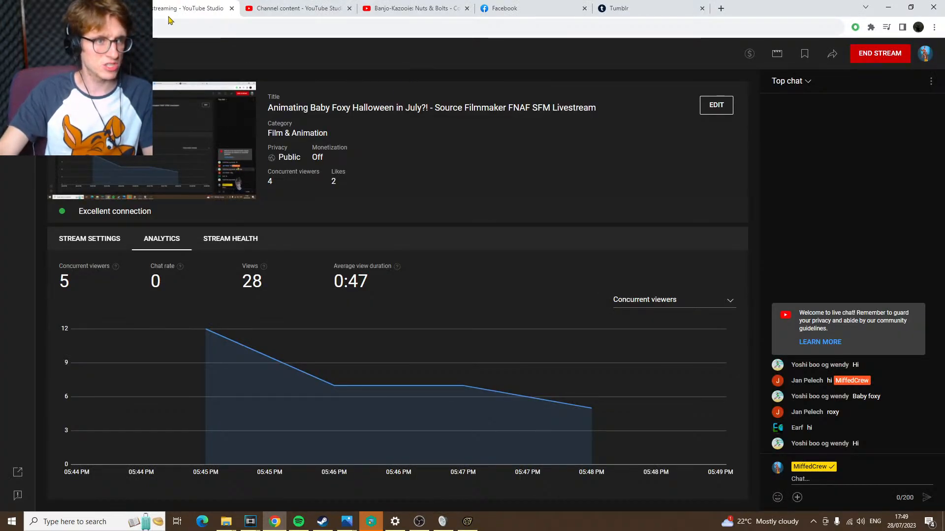
# Check the upload progress of the "Baby Foxy Favourite Toy" video in YouTube Studio and return to the livestream dashboard
pyautogui.click(89, 9)
pyautogui.click(295, 9)
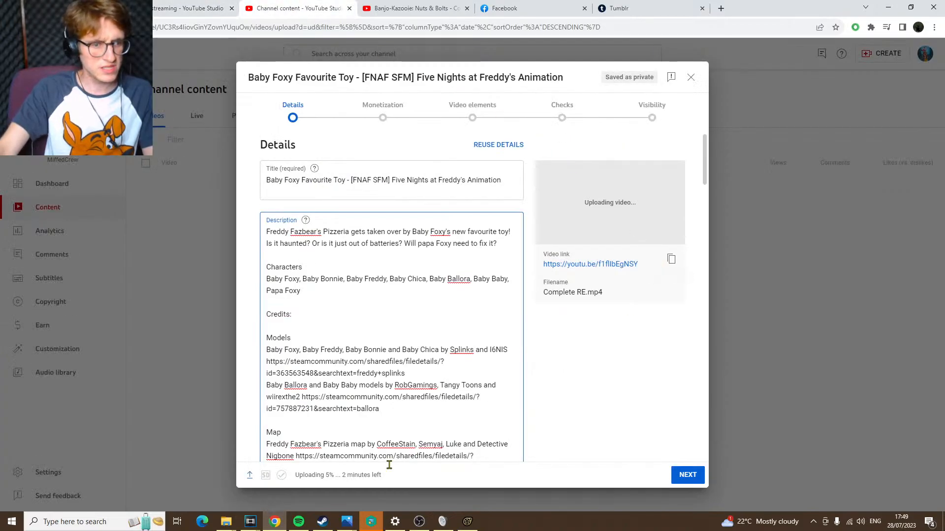
pyautogui.moveTo(392, 479); pyautogui.dragTo(316, 480)
pyautogui.click(383, 478)
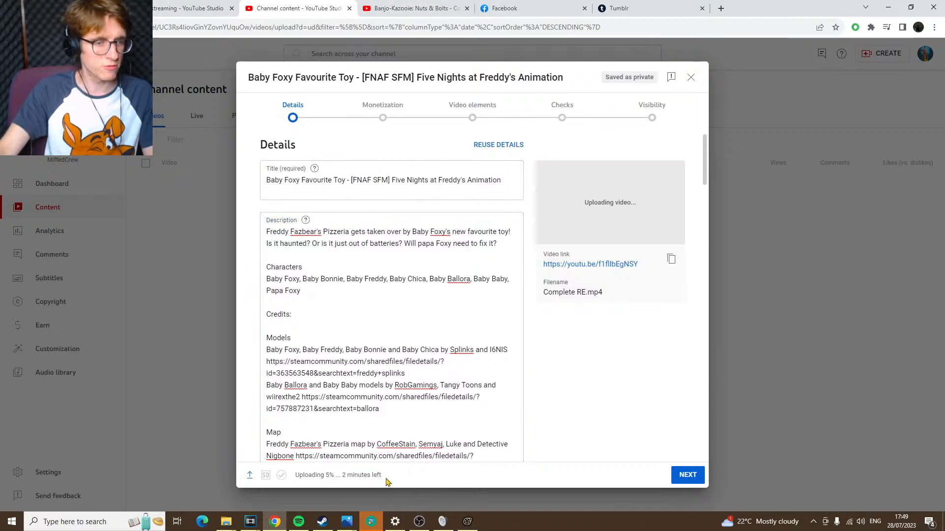
pyautogui.moveTo(387, 480); pyautogui.dragTo(295, 478)
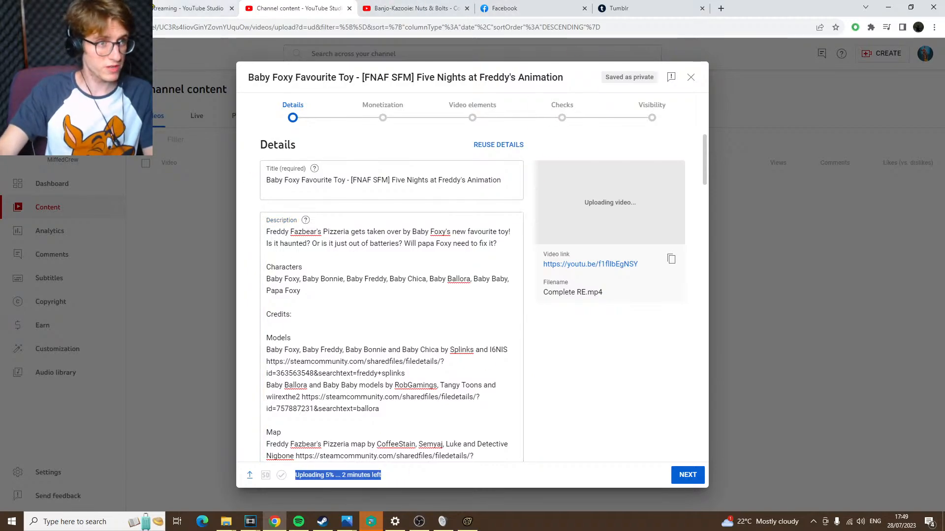
pyautogui.click(156, 8)
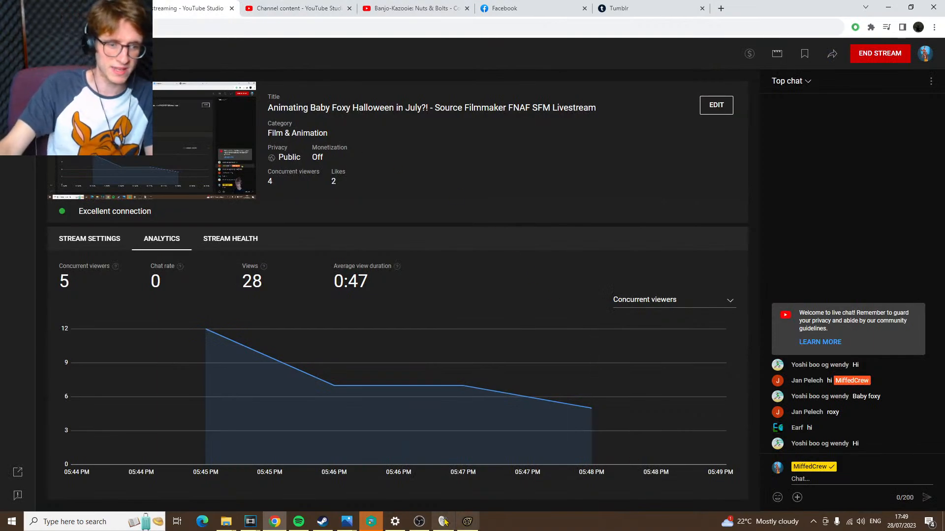
# Dismiss Source Filmmaker's prompt about removing unsubscribed workshop items without removing any
pyautogui.moveTo(477, 525)
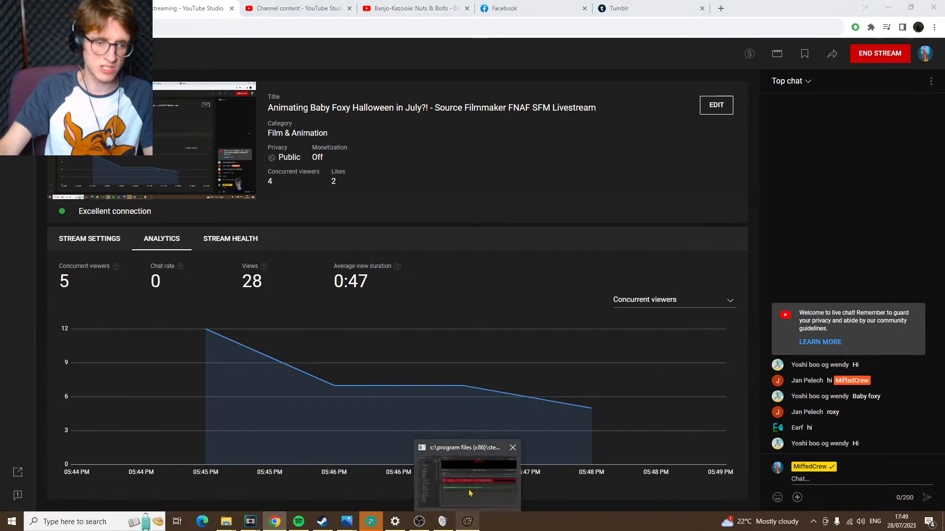
pyautogui.moveTo(469, 493)
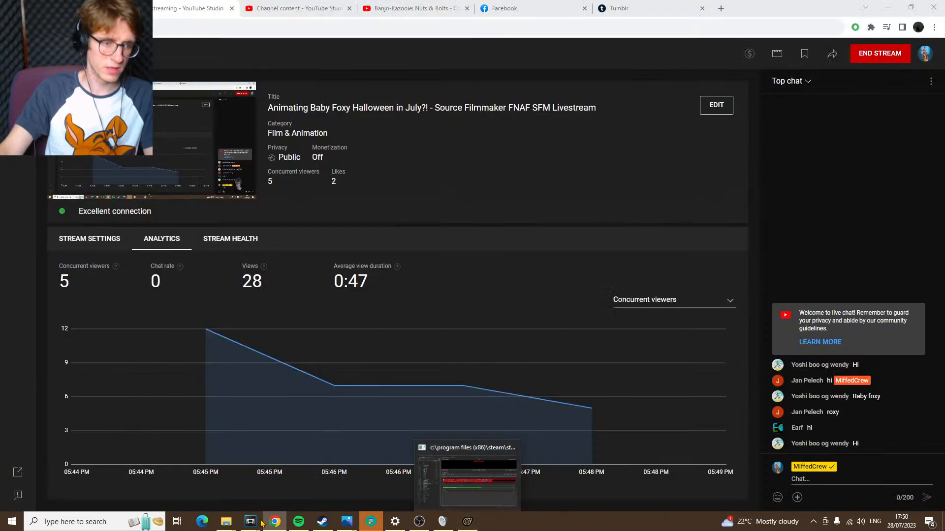
pyautogui.moveTo(251, 522)
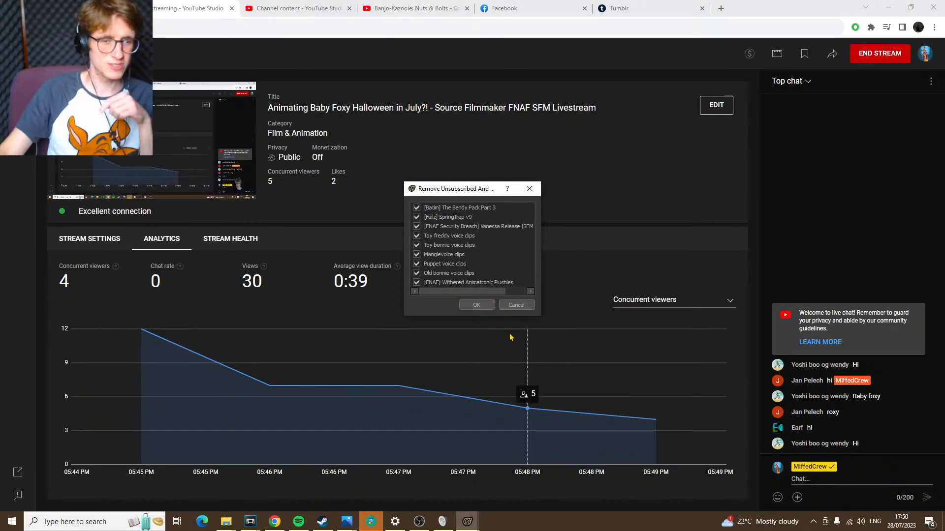
pyautogui.click(516, 305)
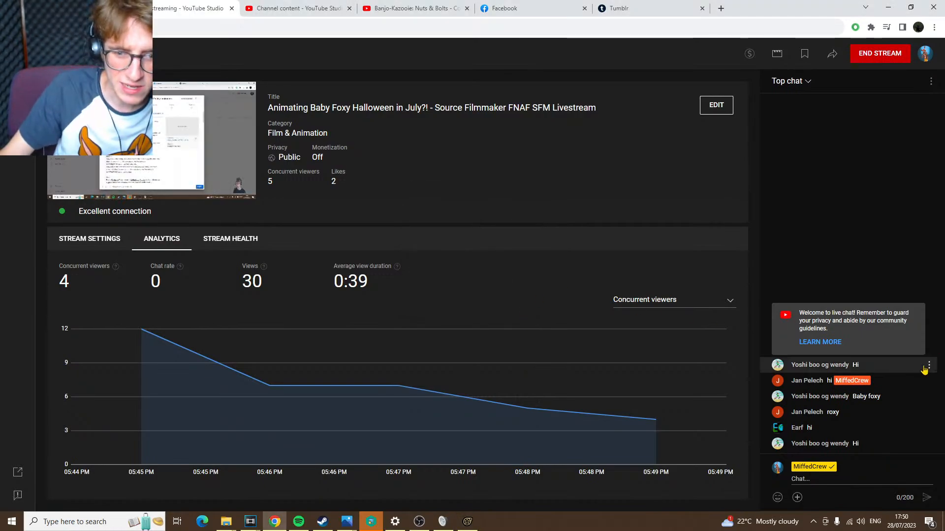
# Read through the viewers' messages in the livestream chat
pyautogui.moveTo(868, 414); pyautogui.dragTo(770, 413)
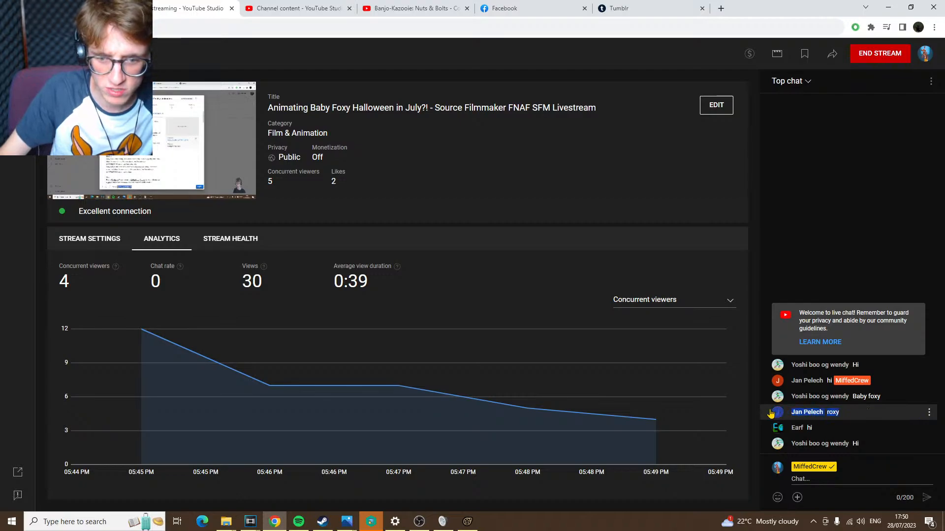
pyautogui.click(860, 416)
pyautogui.click(790, 217)
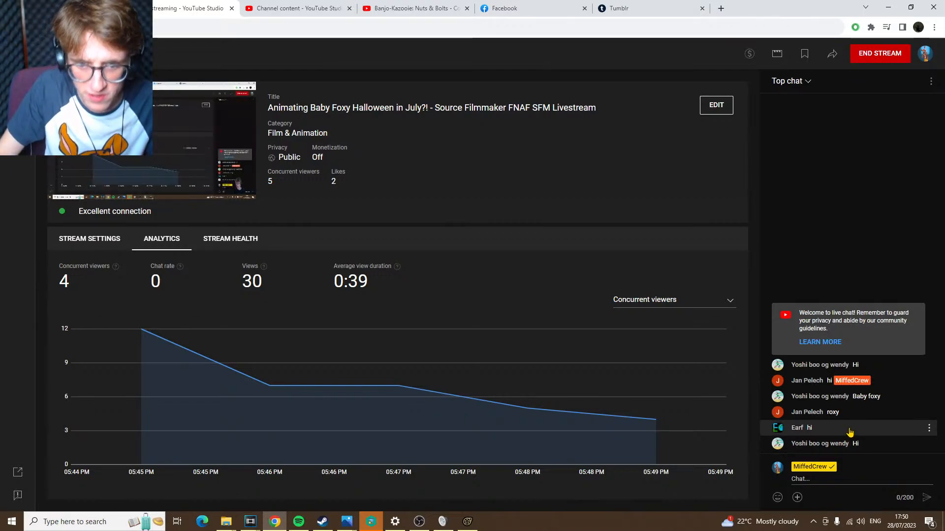
pyautogui.moveTo(841, 431); pyautogui.dragTo(775, 430)
pyautogui.click(786, 197)
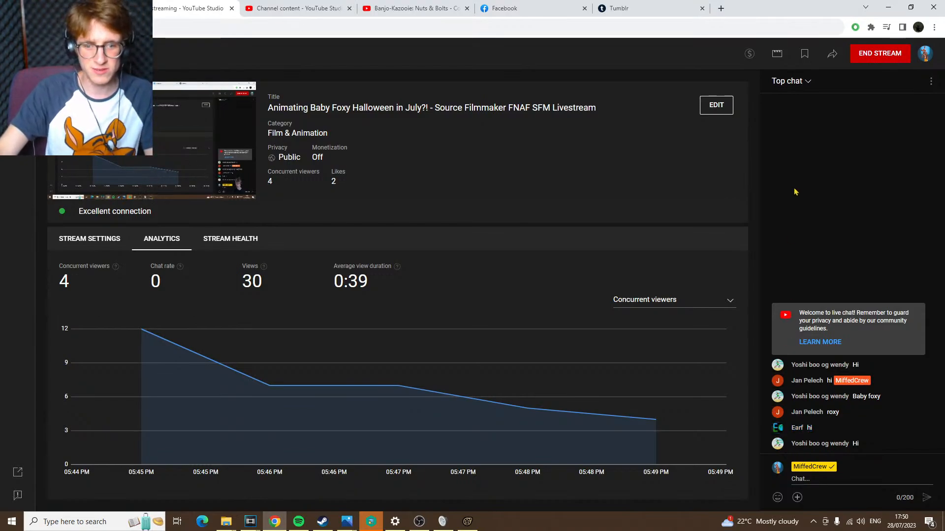
pyautogui.moveTo(866, 445); pyautogui.dragTo(795, 438)
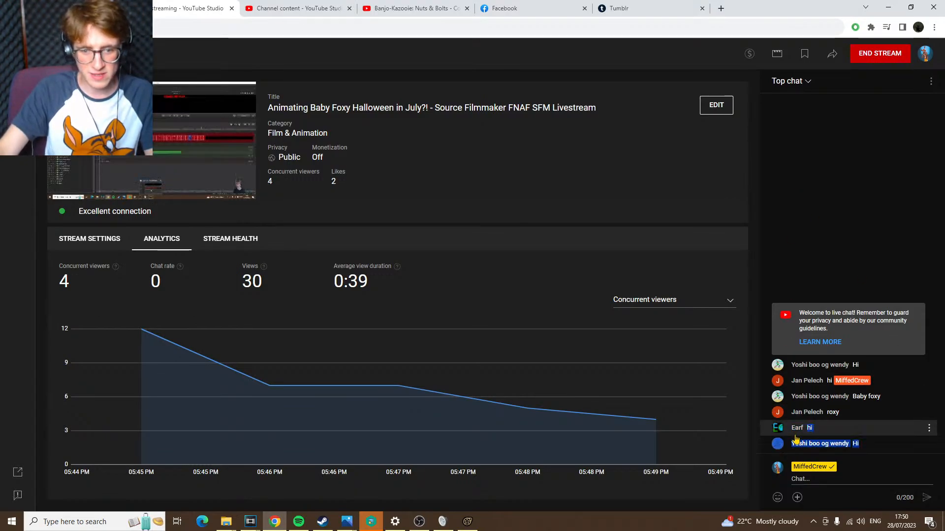
pyautogui.click(857, 164)
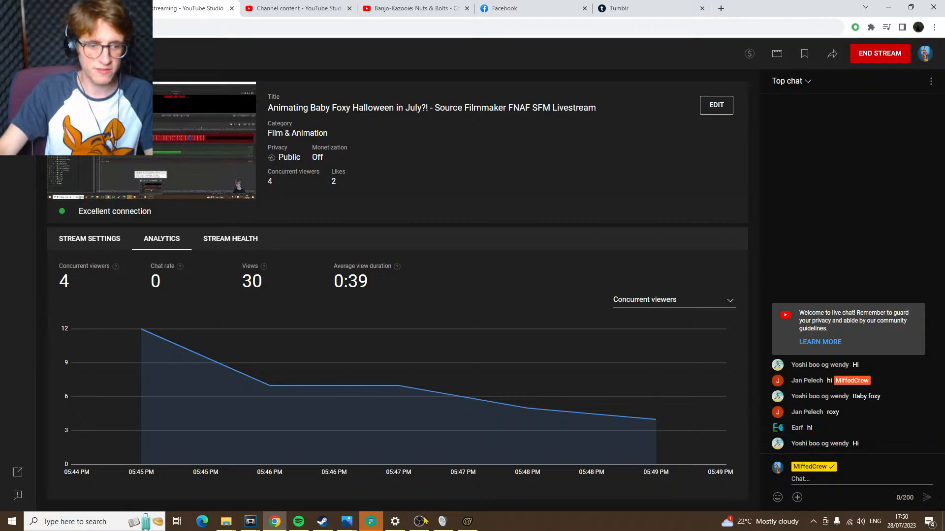
# Switch to Source Filmmaker, enlarge the primary viewport, and turn off the drawing of Other Entities
pyautogui.click(467, 522)
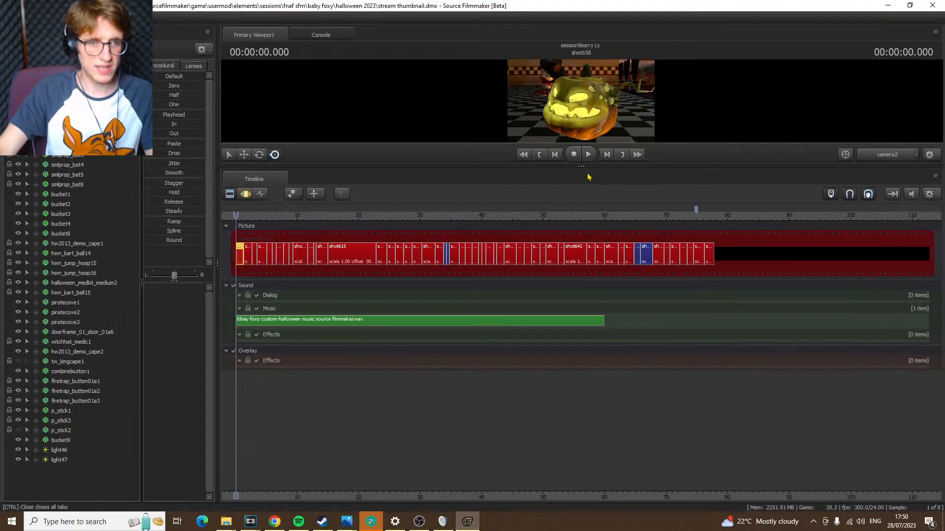
pyautogui.moveTo(576, 165); pyautogui.dragTo(585, 323)
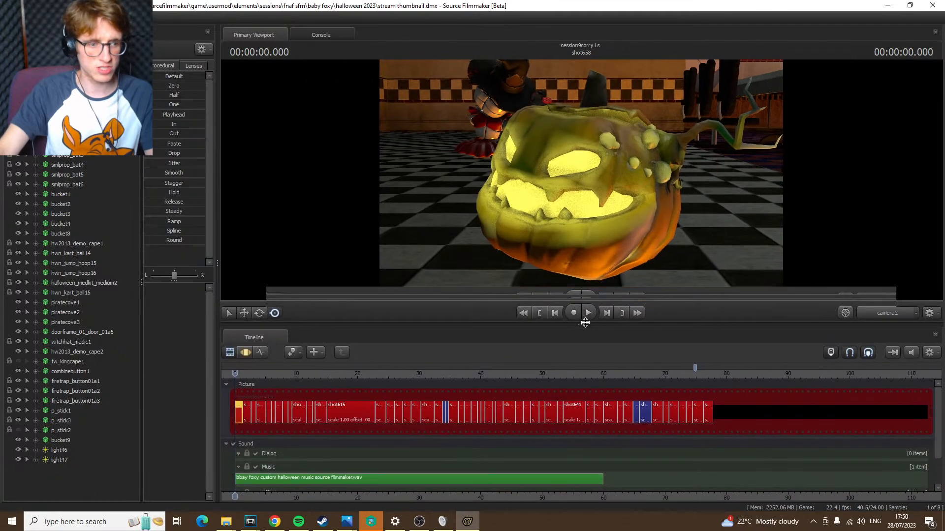
pyautogui.rightClick(480, 217)
pyautogui.moveTo(527, 258)
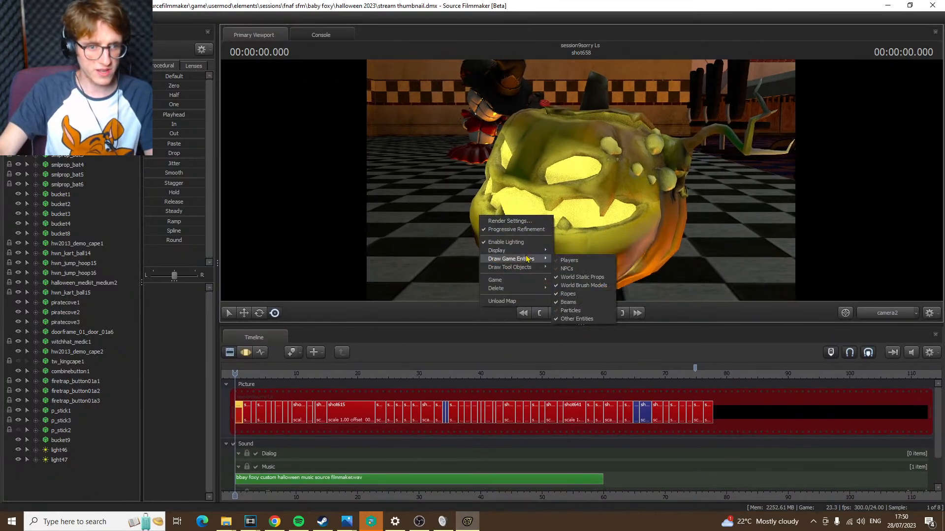
pyautogui.click(574, 319)
# Play back the opening of shot658 and select the Halloween music clip on the Music track
pyautogui.scroll(1, 357, 468)
pyautogui.press('space')
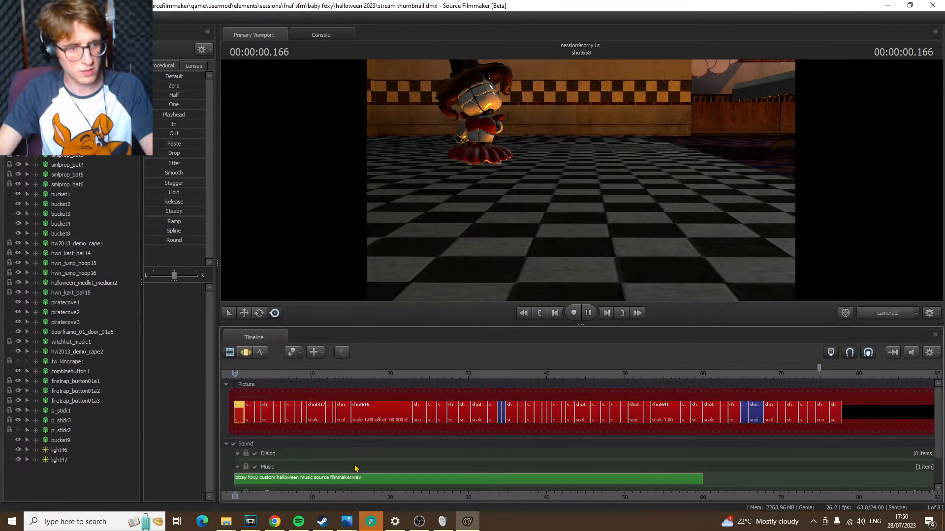
pyautogui.click(298, 482)
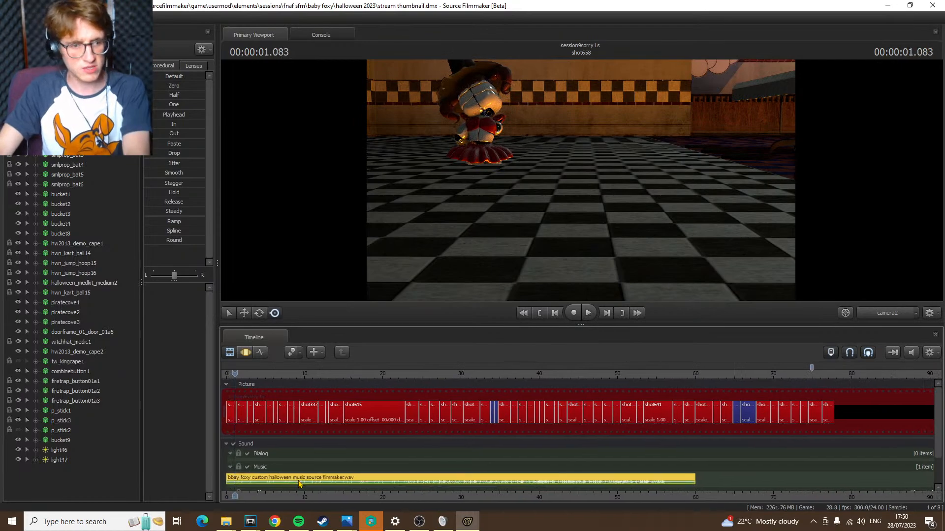
pyautogui.press('space')
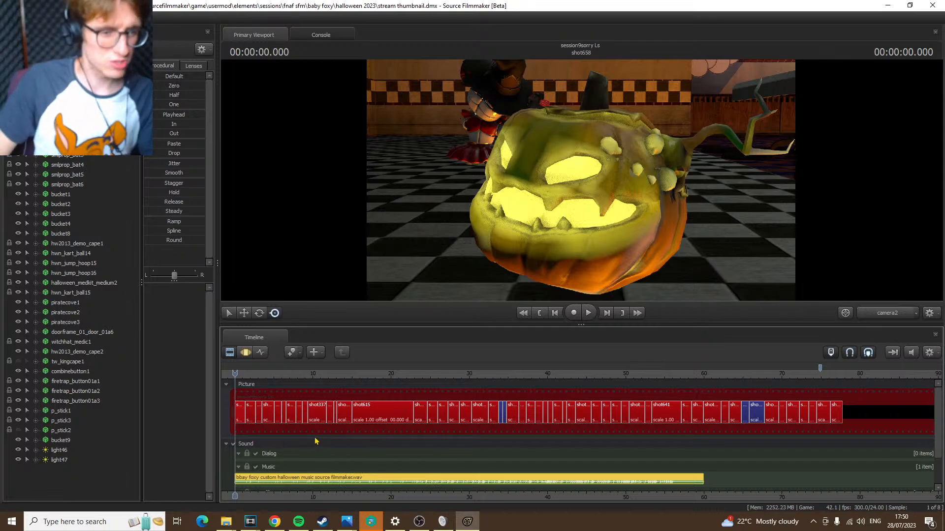
# Select shot658 and shrink the primary viewport to give the timeline more room
pyautogui.scroll(2, 317, 441)
pyautogui.scroll(3, 271, 431)
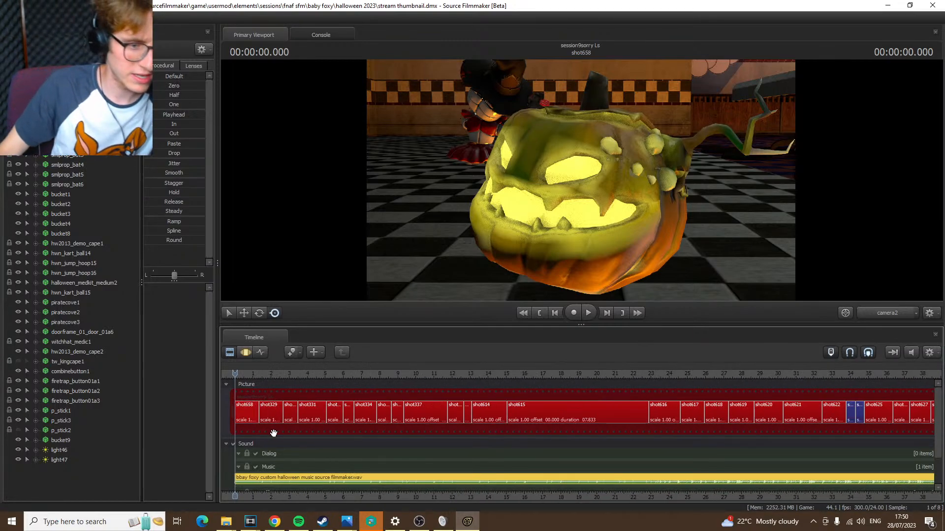
pyautogui.moveTo(234, 530)
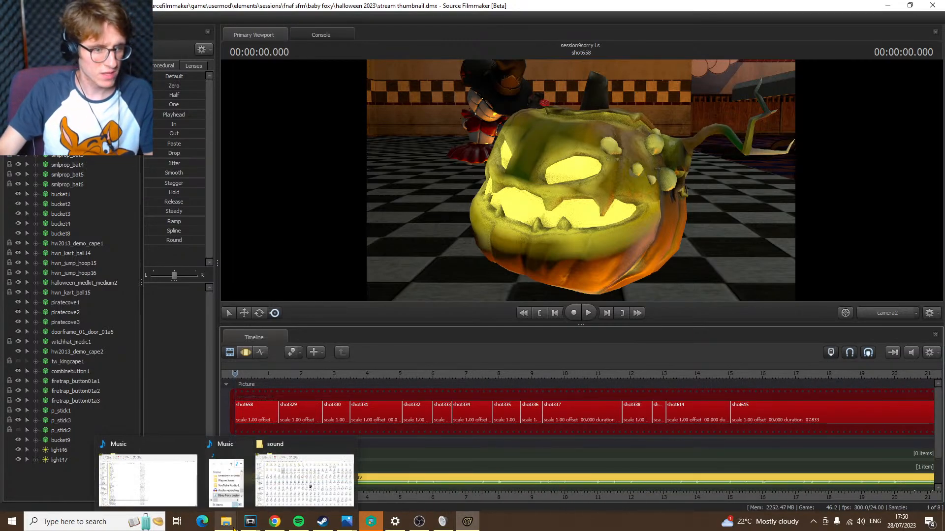
pyautogui.click(263, 426)
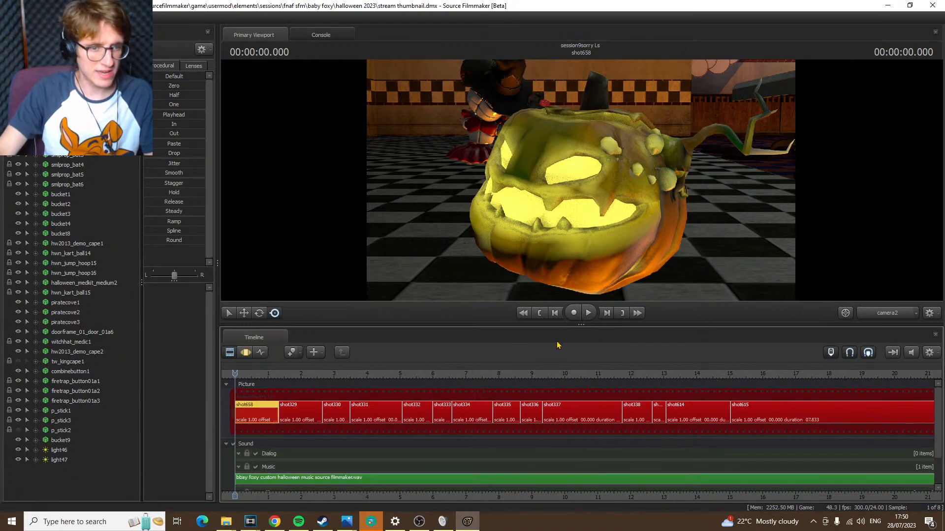
pyautogui.moveTo(581, 324); pyautogui.dragTo(599, 255)
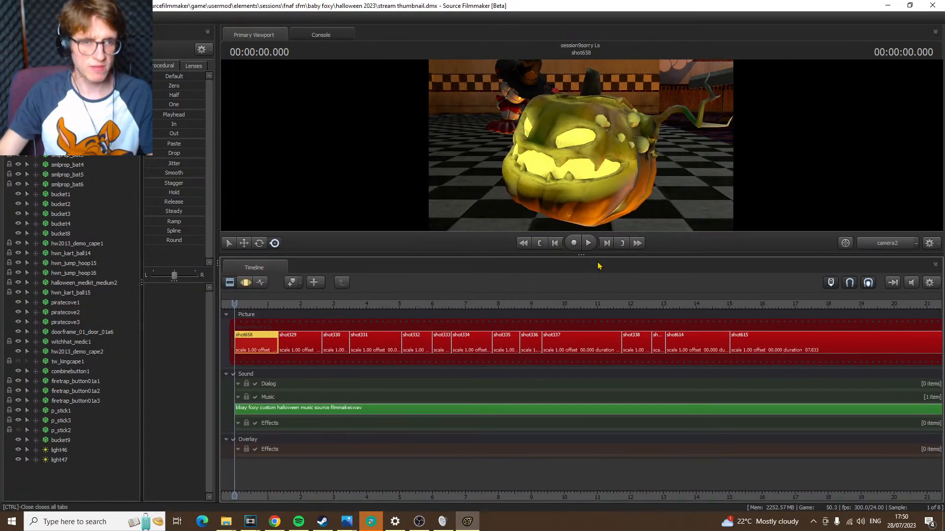
# Insert a copy of shot658 at the start of the timeline and play back the opening
pyautogui.moveTo(280, 328); pyautogui.dragTo(285, 327)
pyautogui.hotkey('ctrl', 'z')
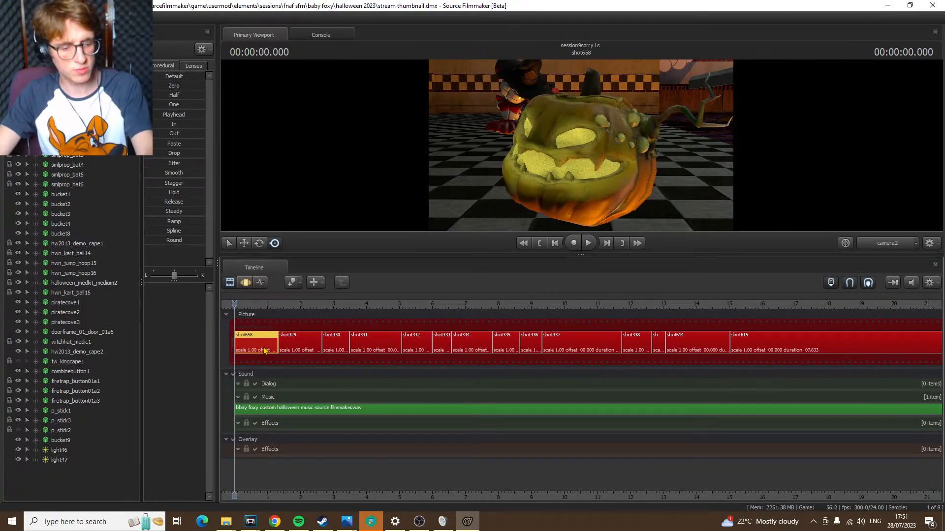
pyautogui.hotkey('ctrl', 'v')
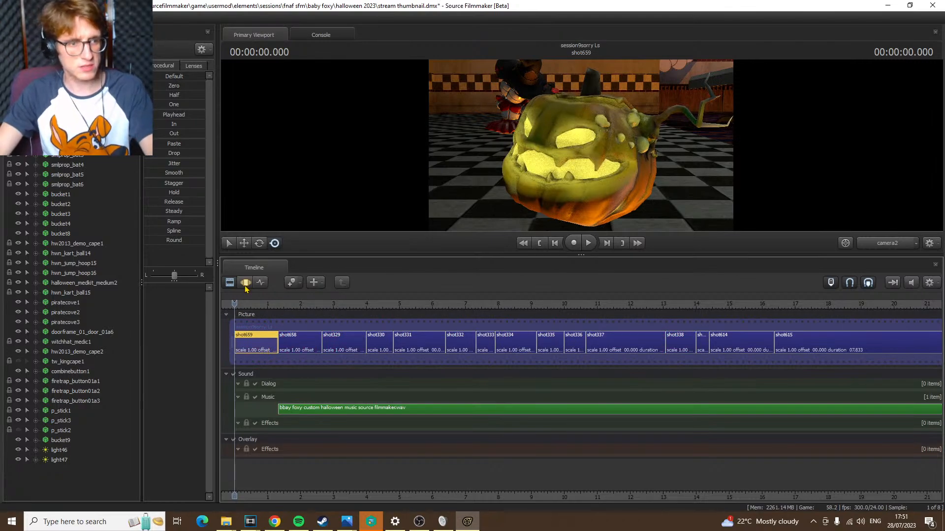
pyautogui.press('space')
pyautogui.press('space')
pyautogui.press('Home')
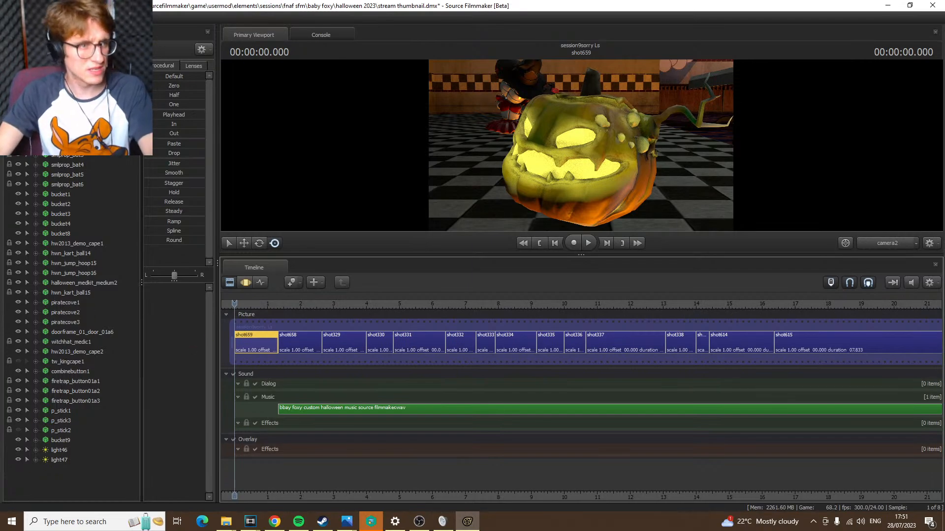
# Reposition the new first shot's camera2 in the Motion Editor to frame the dining hall's tables and ceiling lights
pyautogui.click(61, 96)
pyautogui.click(496, 156)
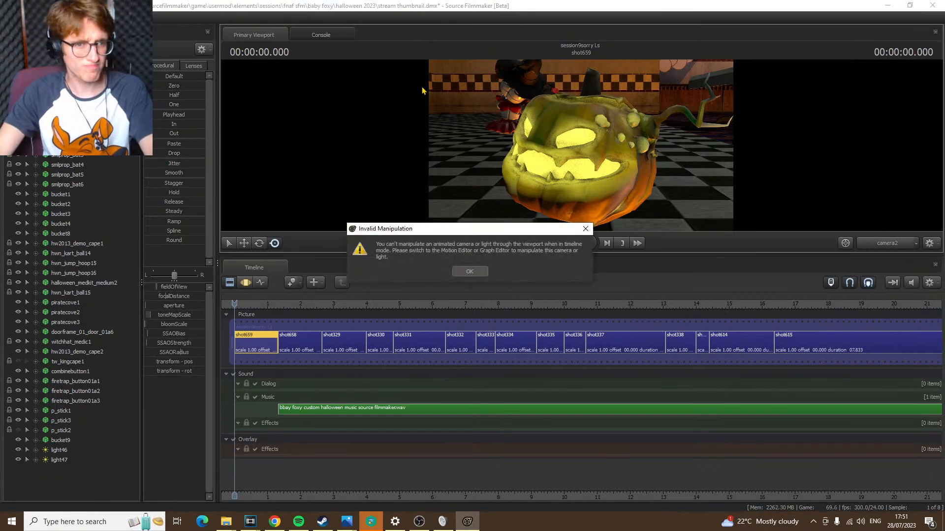
pyautogui.click(470, 271)
pyautogui.press('F3')
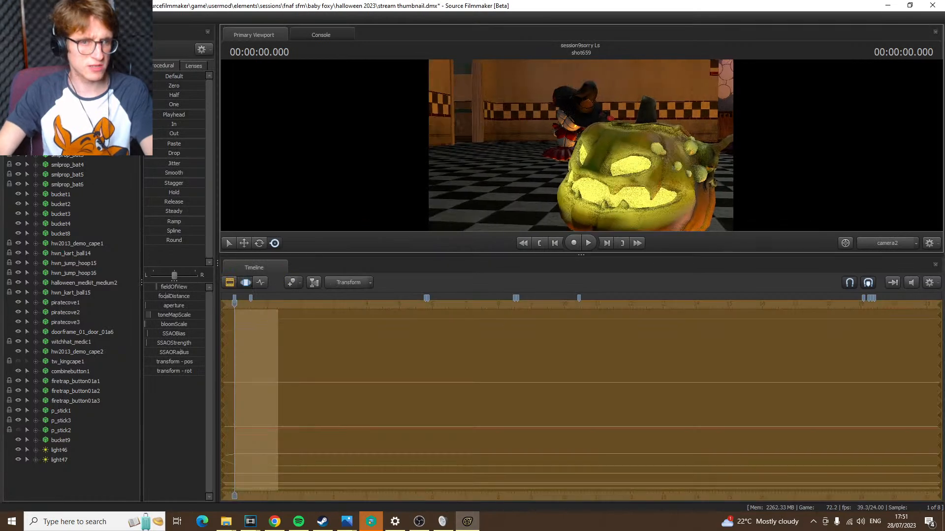
pyautogui.press('w')
pyautogui.moveTo(581, 145); pyautogui.dragTo(450, 148)
pyautogui.press('w')
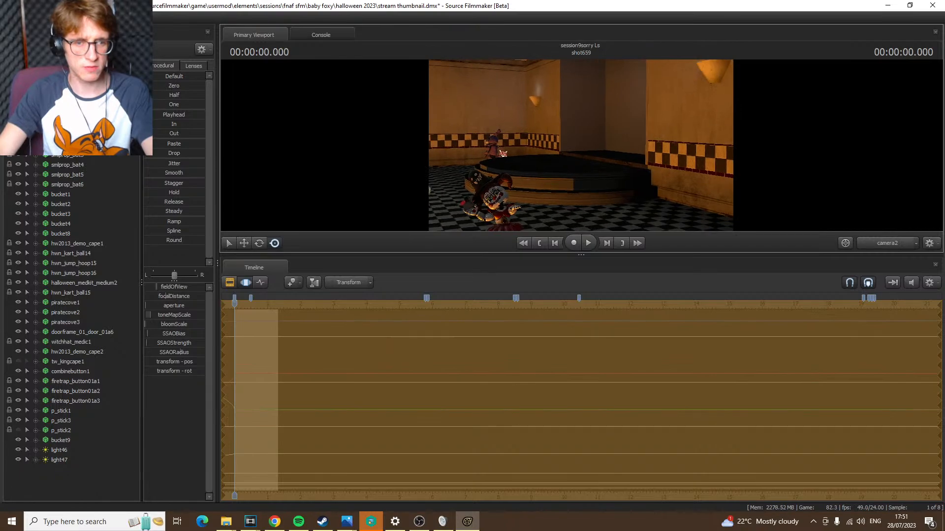
pyautogui.moveTo(580, 145); pyautogui.dragTo(492, 121)
pyautogui.press('s')
pyautogui.press('w')
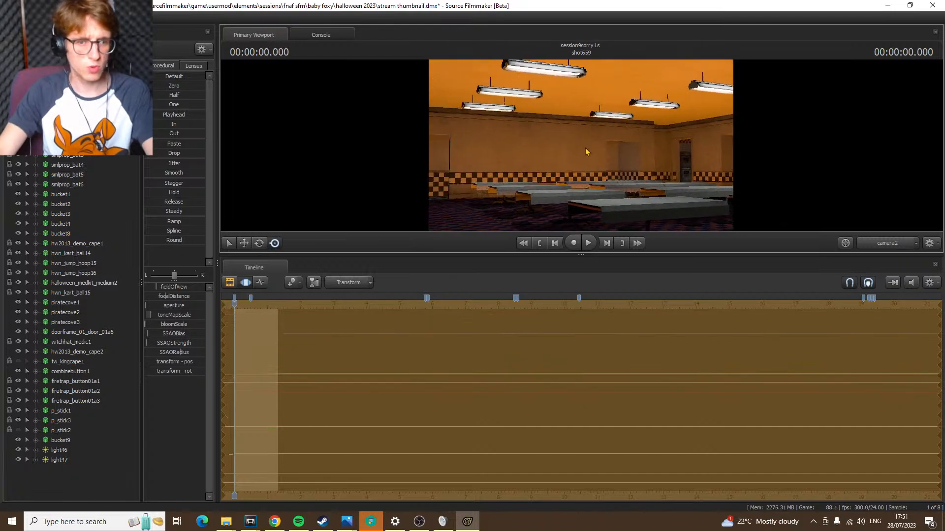
# Return to the Clip Editor at the start of the first shot and turn on the drawing of Other Entities
pyautogui.click(230, 283)
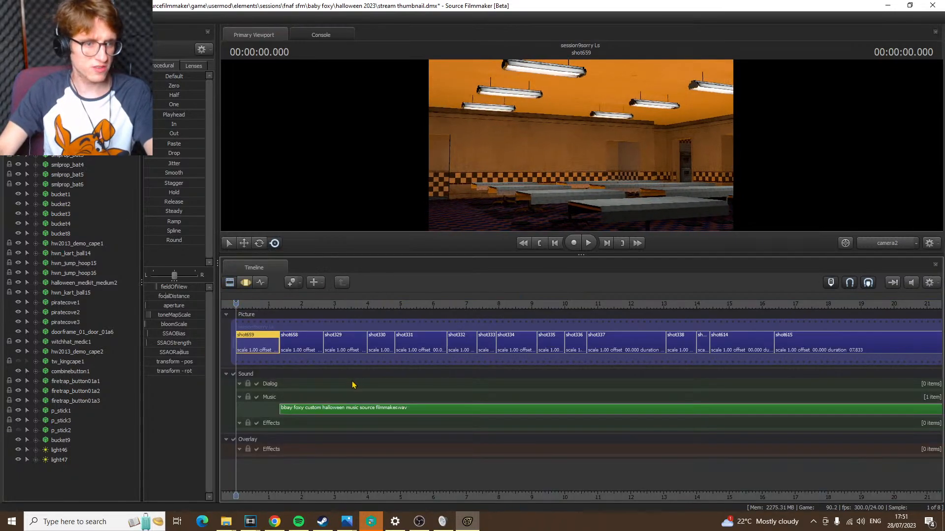
pyautogui.scroll(-4, 231, 322)
pyautogui.moveTo(242, 303)
pyautogui.mouseDown()
pyautogui.moveTo(506, 315)
pyautogui.moveTo(501, 306)
pyautogui.moveTo(241, 307)
pyautogui.mouseUp()
pyautogui.press('Up')
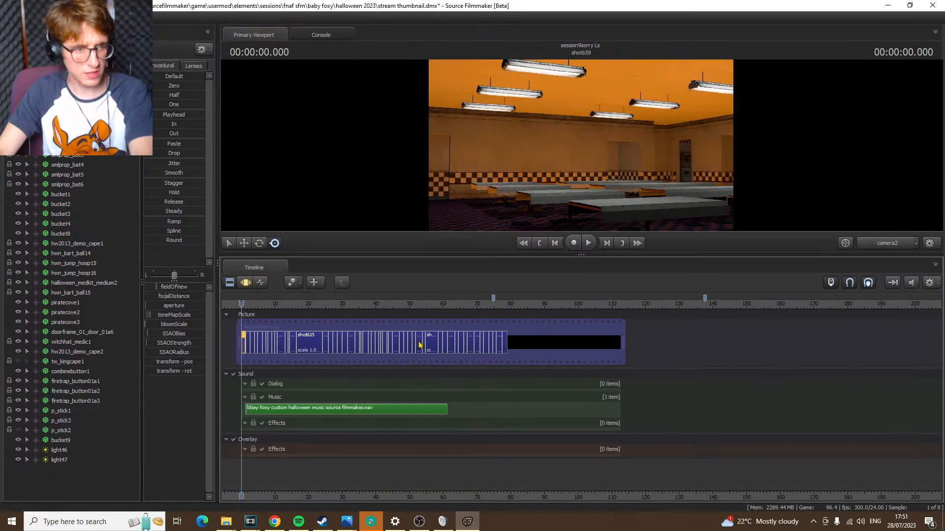
pyautogui.rightClick(527, 109)
pyautogui.moveTo(561, 152)
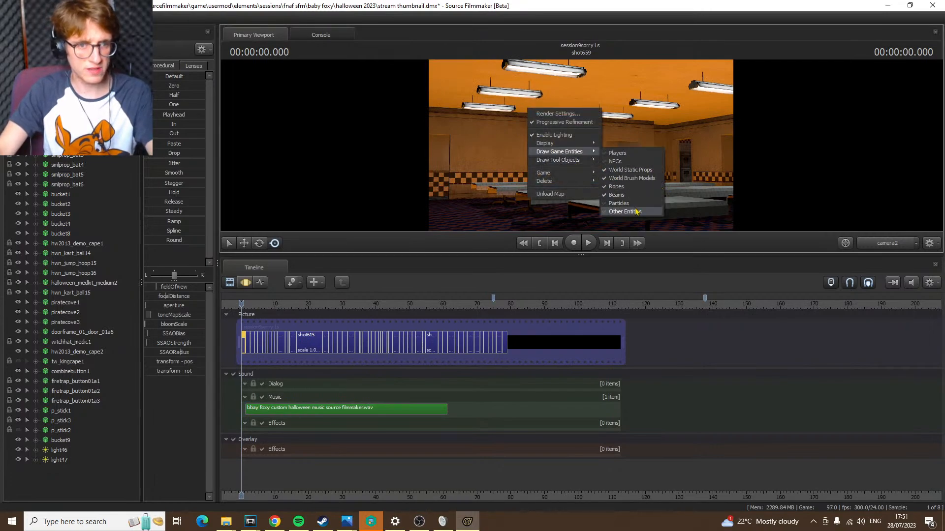
pyautogui.click(624, 211)
# Scrub the playhead from the end of the last shot back to the start of the first shot
pyautogui.click(508, 304)
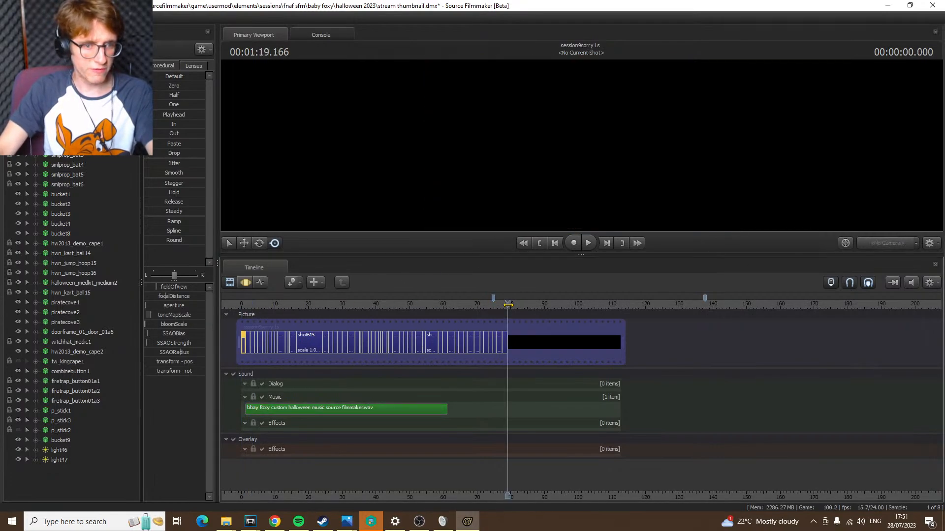
pyautogui.moveTo(507, 305); pyautogui.dragTo(255, 306)
pyautogui.press('Up')
pyautogui.press('Up')
pyautogui.press('Up')
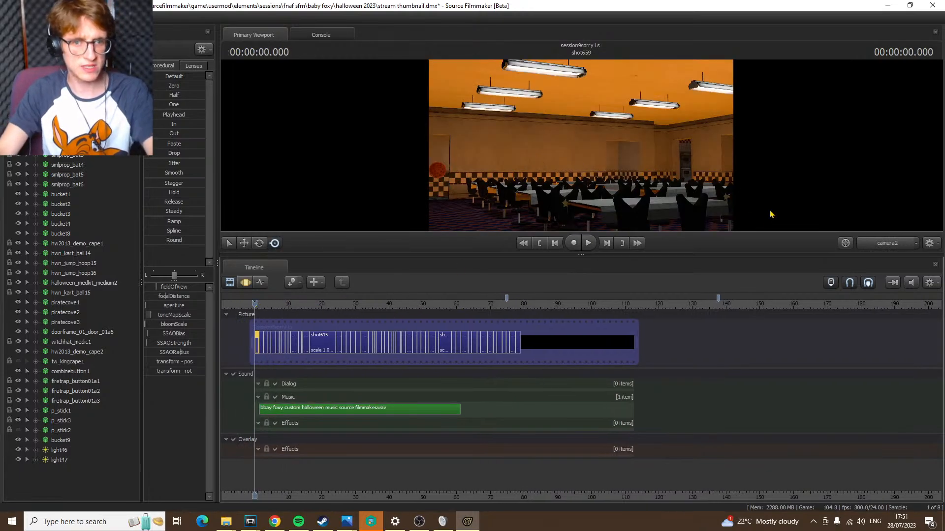
# Look around the dining hall and its curtained stage through the Work Camera, and return to camera2
pyautogui.click(898, 242)
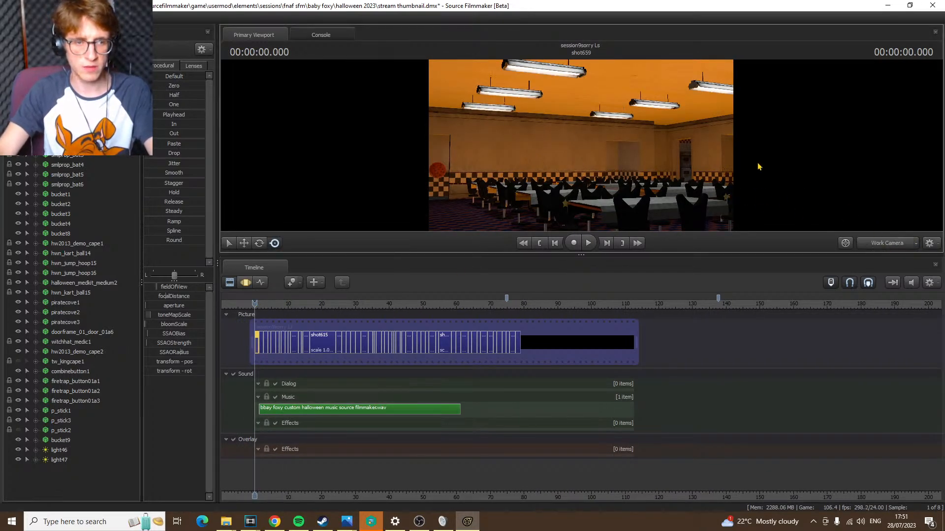
pyautogui.moveTo(758, 166); pyautogui.dragTo(883, 152)
pyautogui.press('w')
pyautogui.press('w')
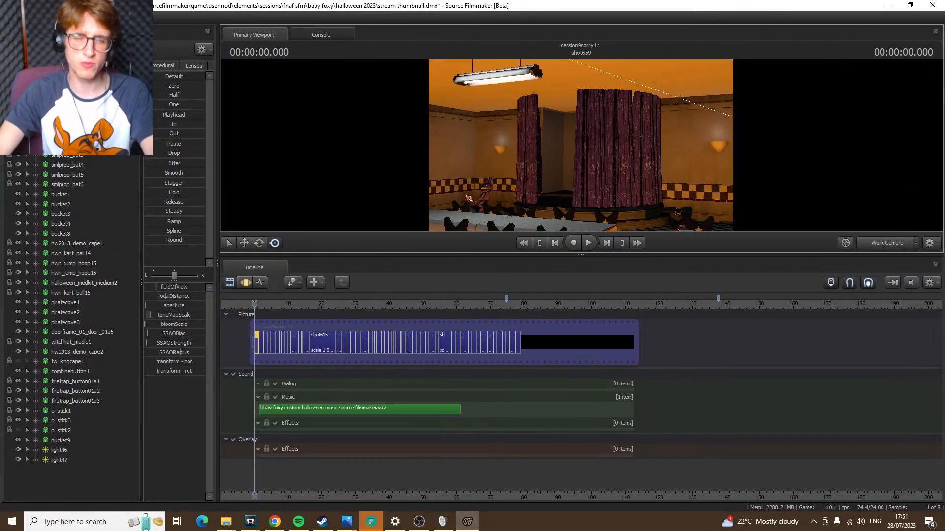
pyautogui.moveTo(581, 146); pyautogui.dragTo(807, 160)
pyautogui.press('s')
pyautogui.moveTo(581, 145); pyautogui.dragTo(529, 134)
pyautogui.press('w')
pyautogui.click(890, 246)
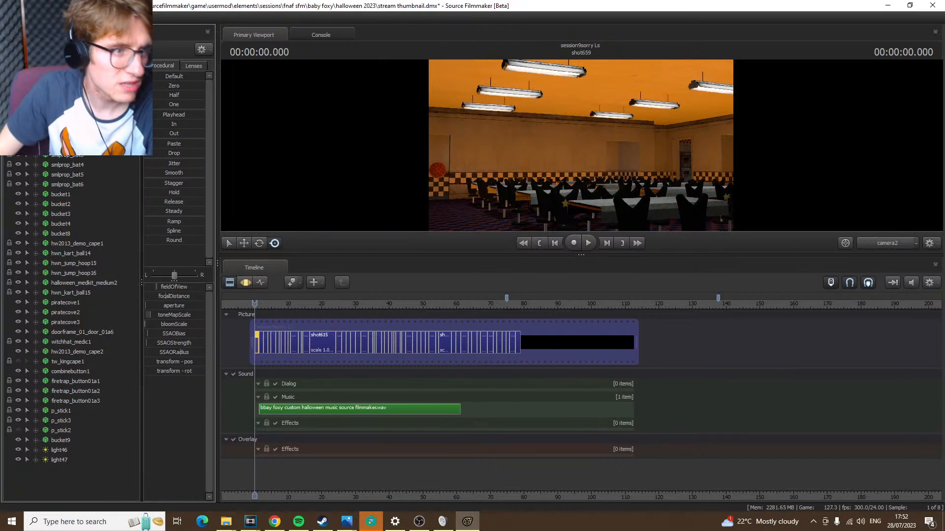
# Save the session and import the element file project seven first half.dmx from the Halloween 2022 folder in the Element Viewer
pyautogui.hotkey('ctrl', 's')
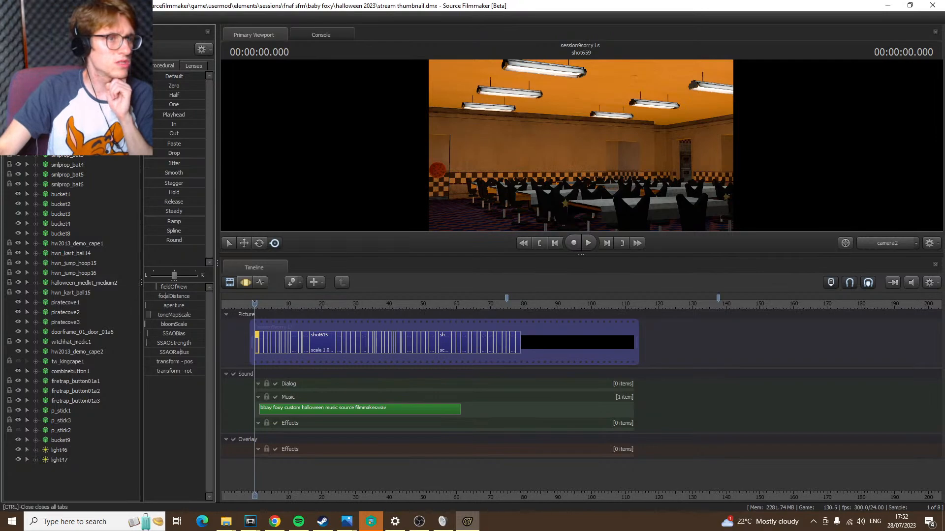
pyautogui.click(103, 34)
pyautogui.rightClick(32, 147)
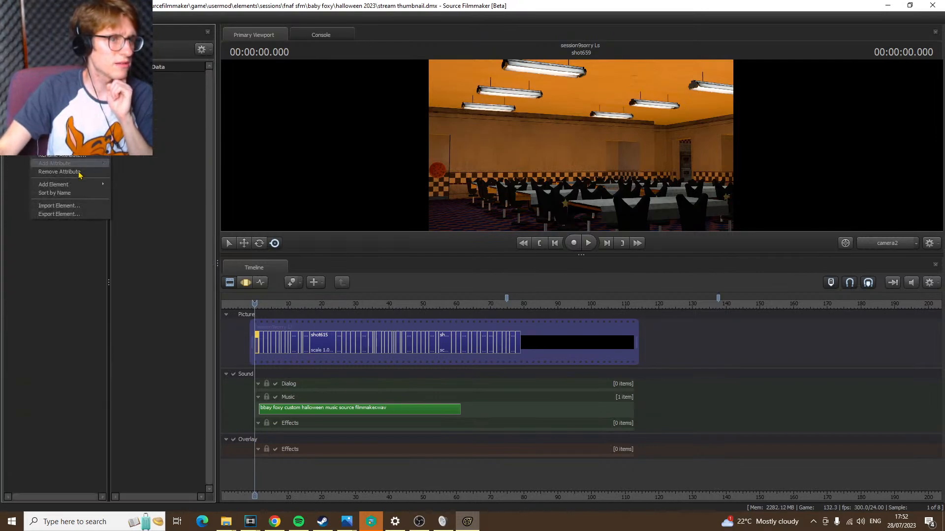
pyautogui.click(57, 206)
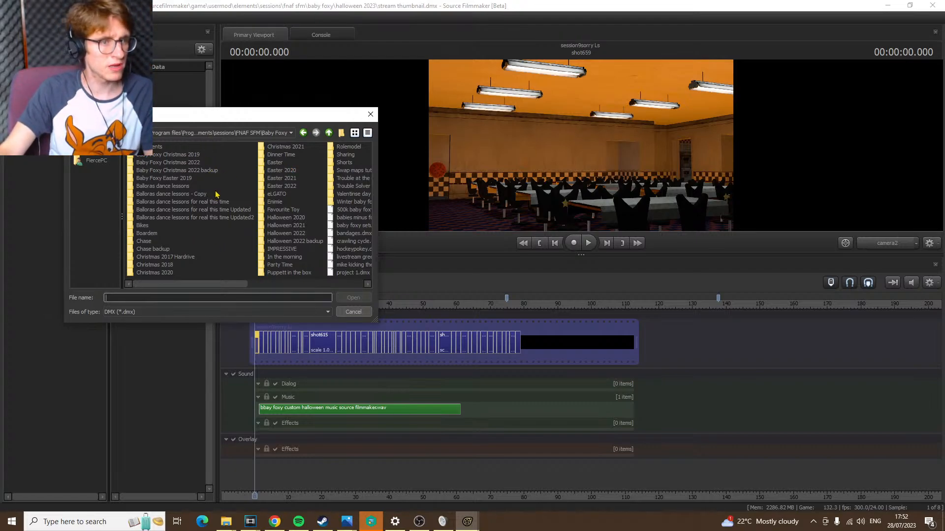
pyautogui.doubleClick(302, 235)
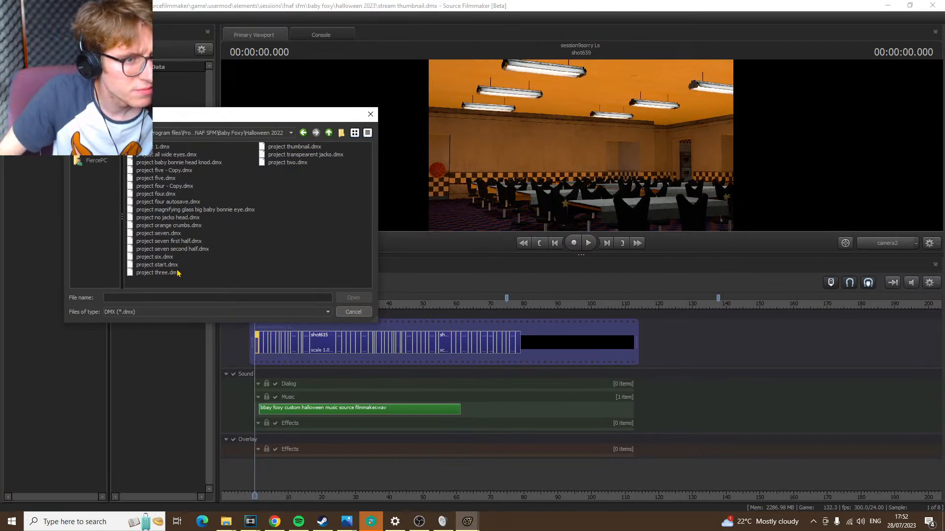
pyautogui.click(192, 244)
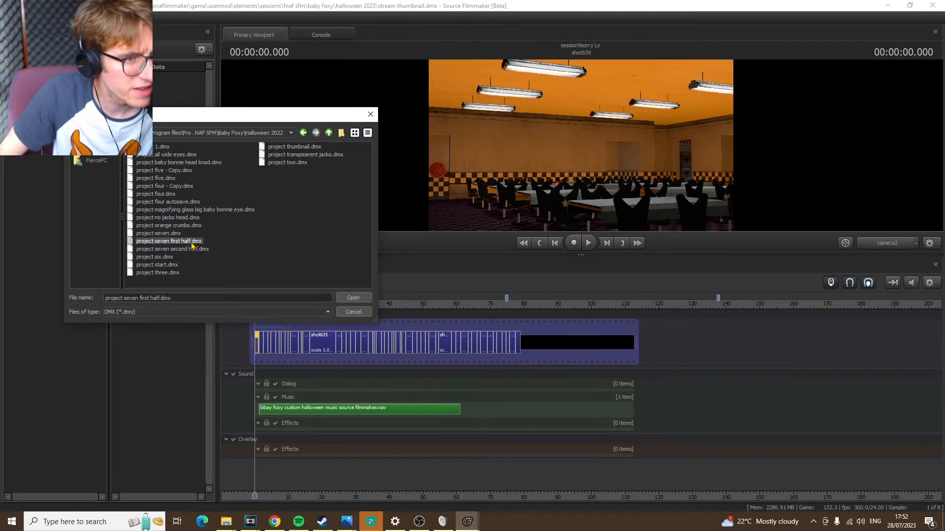
pyautogui.click(353, 298)
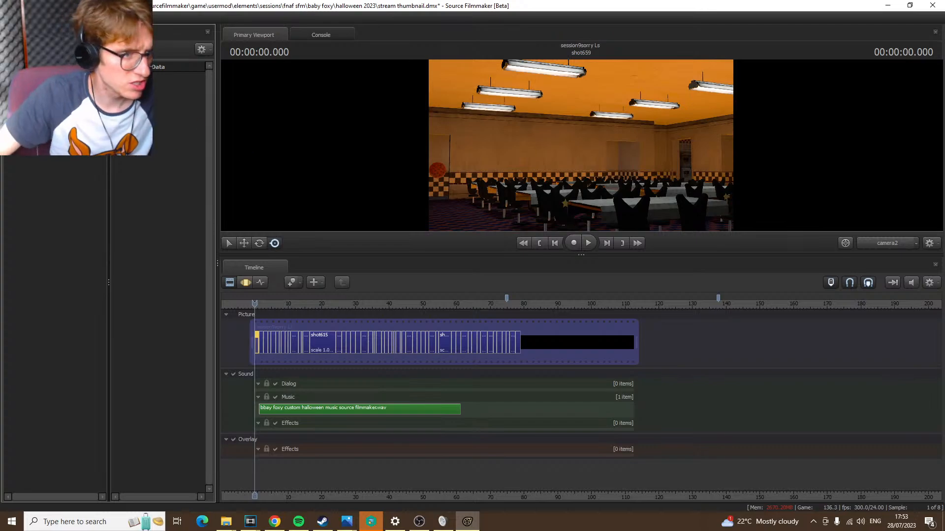
# Expand the imported session's subClipTrackGroup down to the Film track's children and widen the name column to read the shot names
pyautogui.click(28, 111)
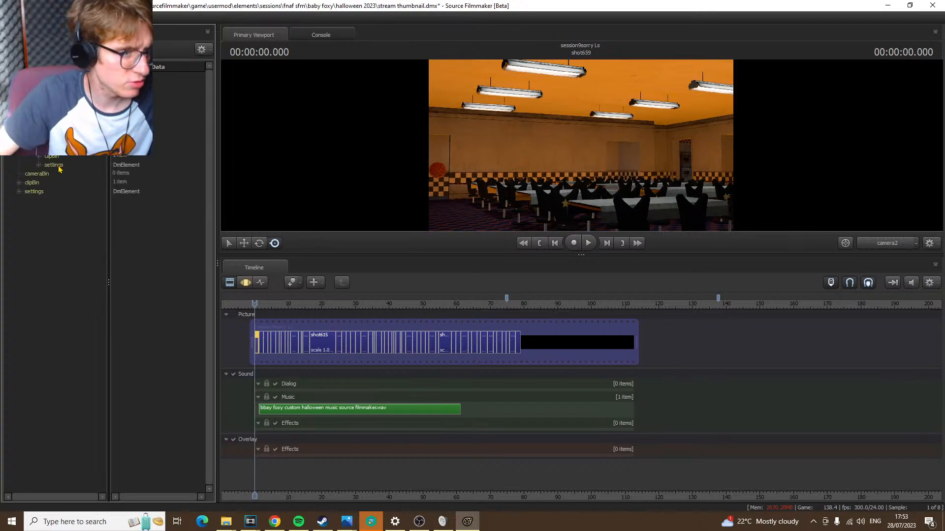
pyautogui.click(38, 129)
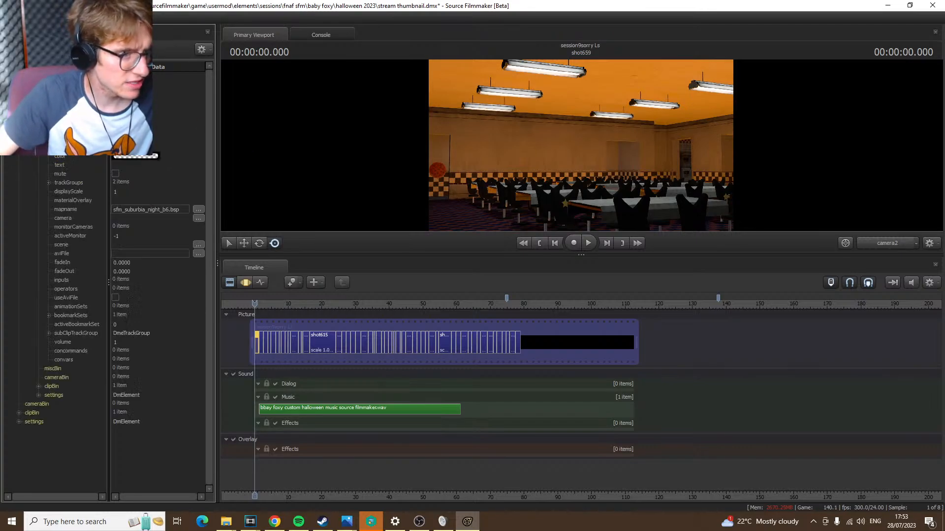
pyautogui.click(48, 333)
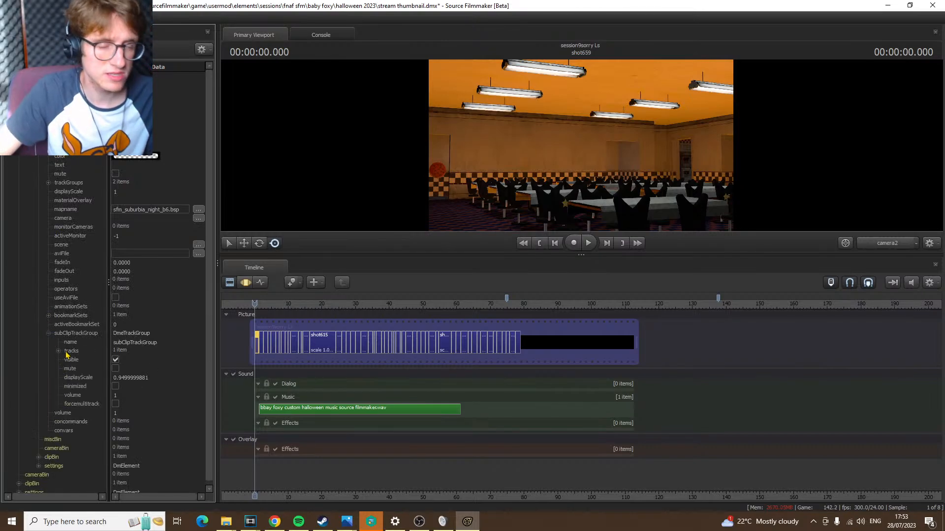
pyautogui.click(59, 351)
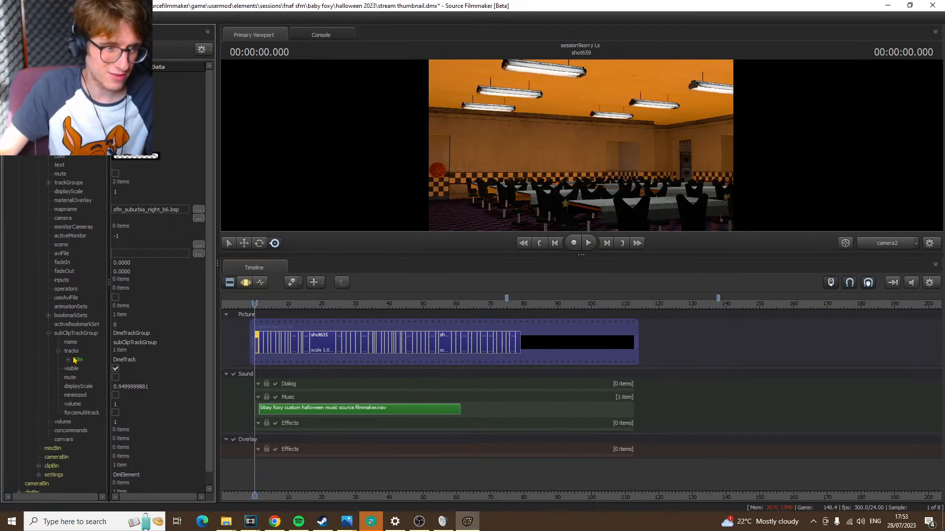
pyautogui.click(68, 360)
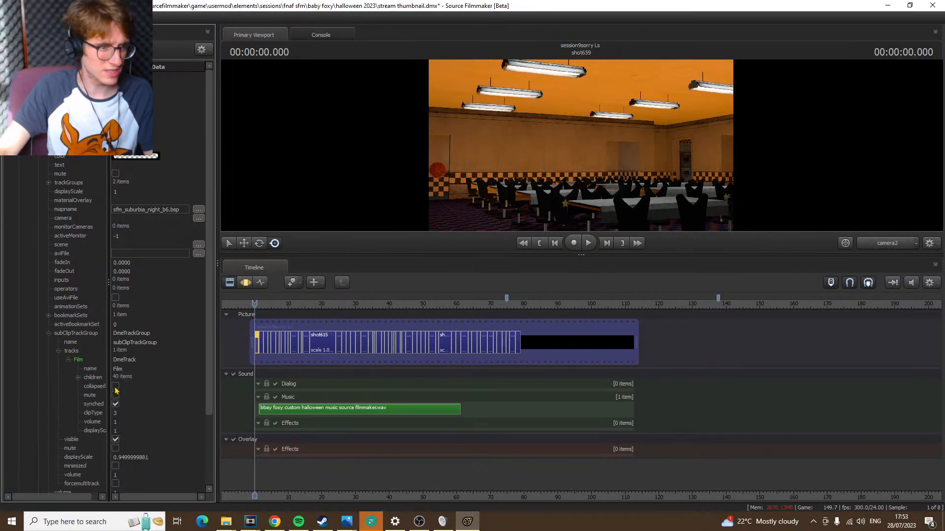
pyautogui.click(78, 377)
pyautogui.scroll(-10, 94, 413)
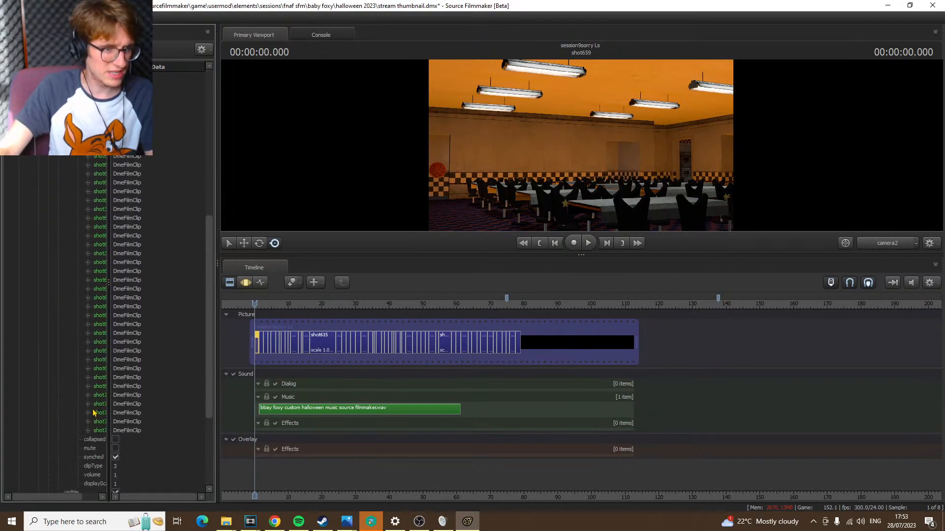
pyautogui.moveTo(109, 379); pyautogui.dragTo(175, 378)
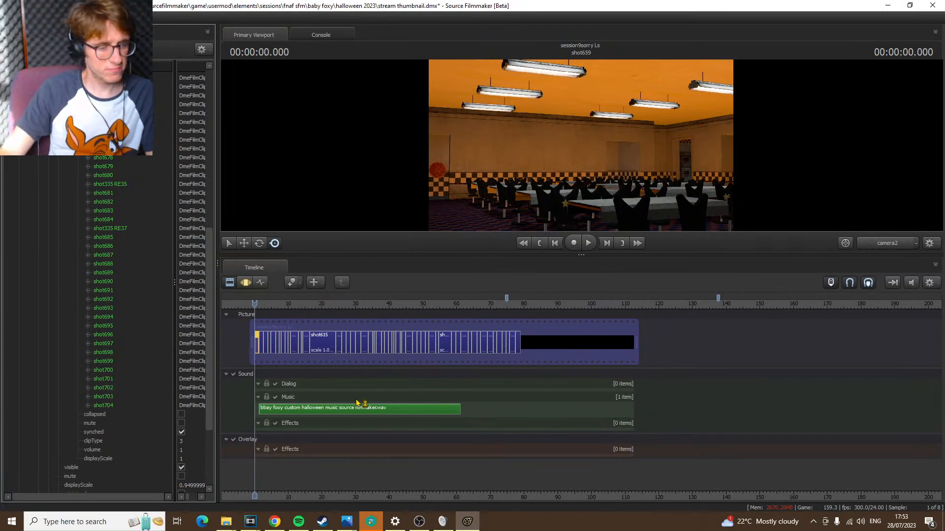
pyautogui.scroll(5, 359, 398)
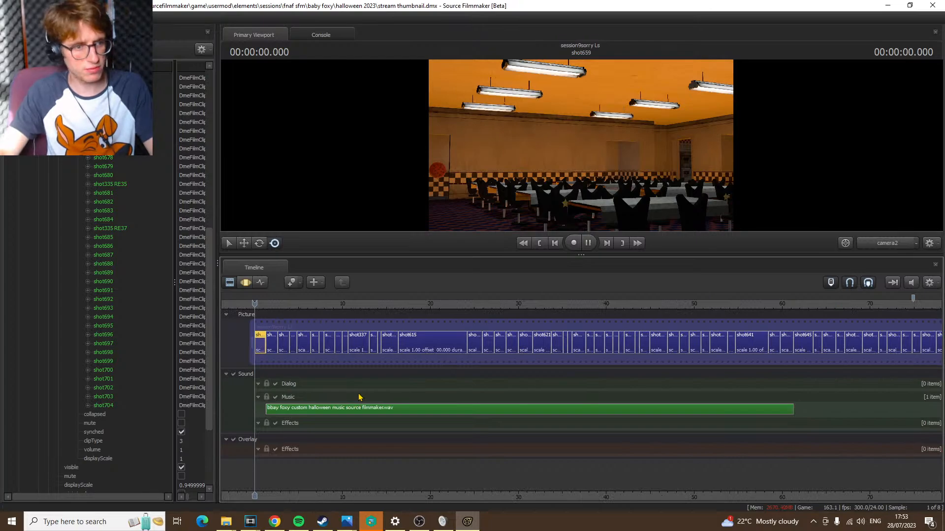
pyautogui.scroll(3, 358, 397)
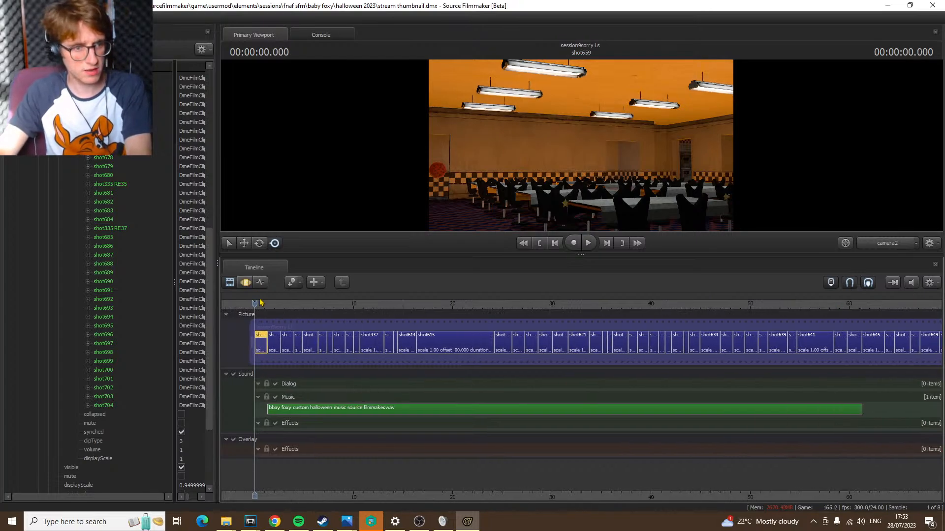
pyautogui.moveTo(261, 302)
pyautogui.mouseDown()
pyautogui.moveTo(434, 303)
pyautogui.moveTo(277, 303)
pyautogui.mouseUp()
pyautogui.press('Up')
pyautogui.press('Up')
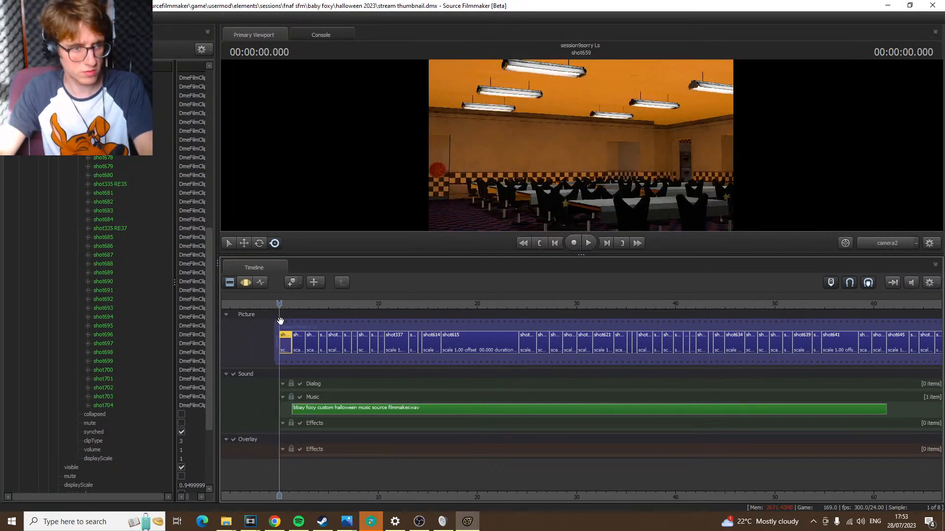
pyautogui.scroll(-10, 555, 362)
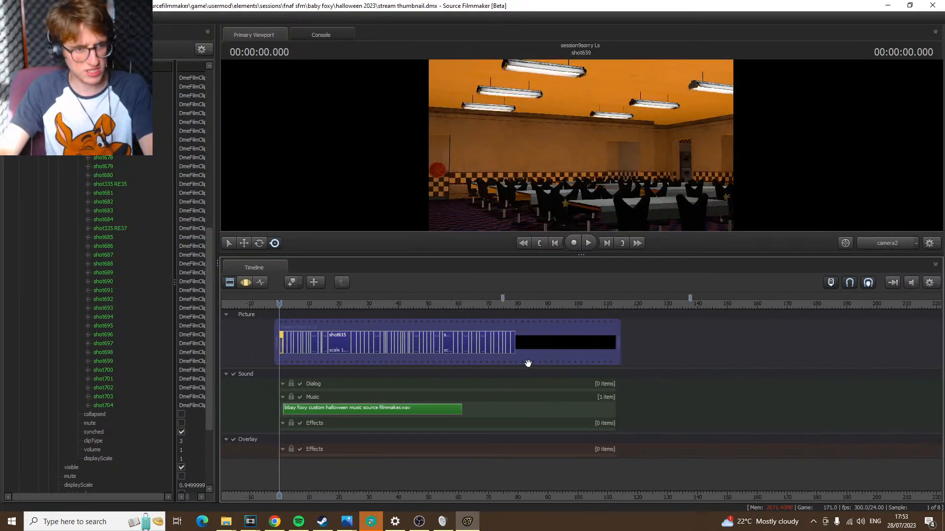
# Add shot335 RE35 from the imported Film track after the last shot on the timeline and place the playhead on it
pyautogui.scroll(8, 120, 224)
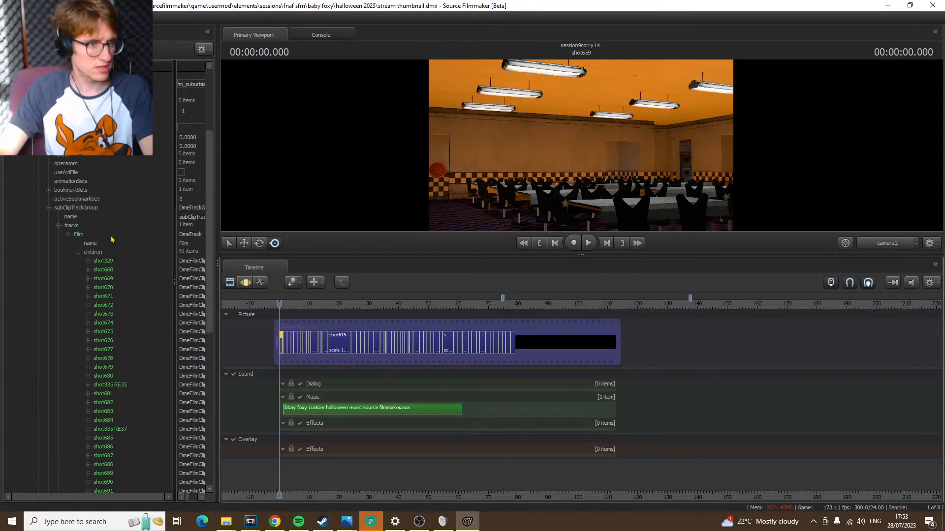
pyautogui.scroll(-8, 113, 268)
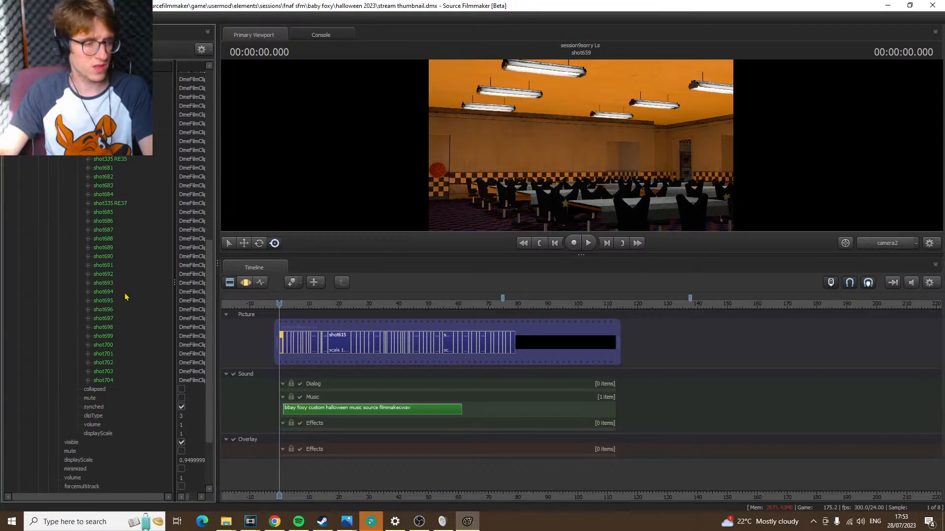
pyautogui.scroll(5, 132, 364)
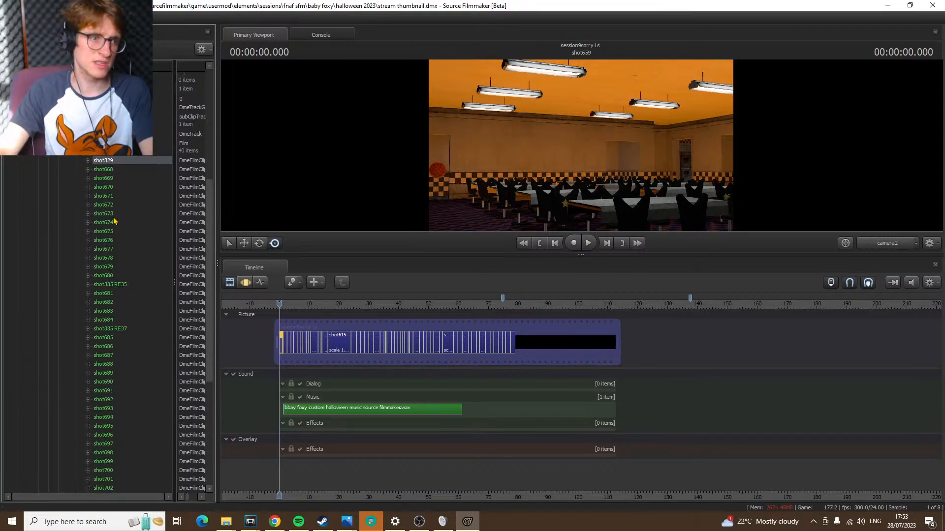
pyautogui.scroll(-6, 114, 236)
pyautogui.scroll(5, 112, 239)
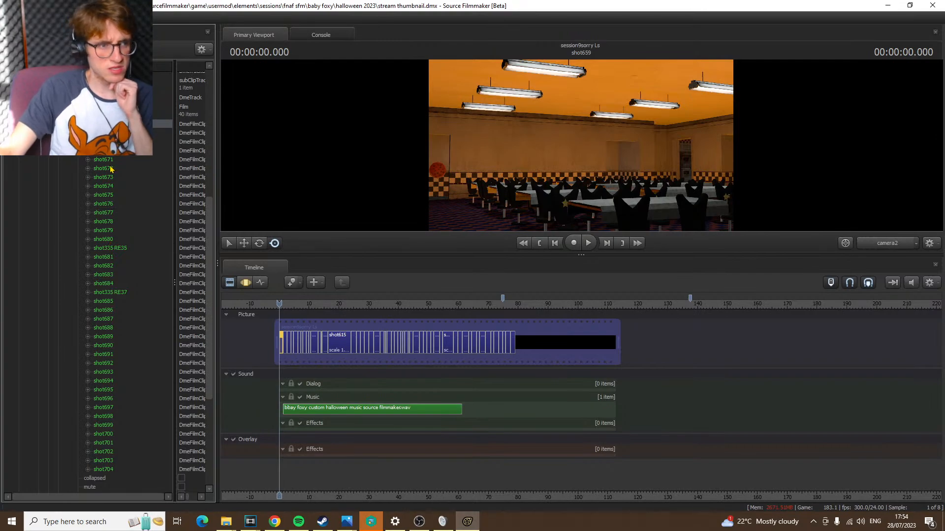
pyautogui.scroll(-3, 123, 274)
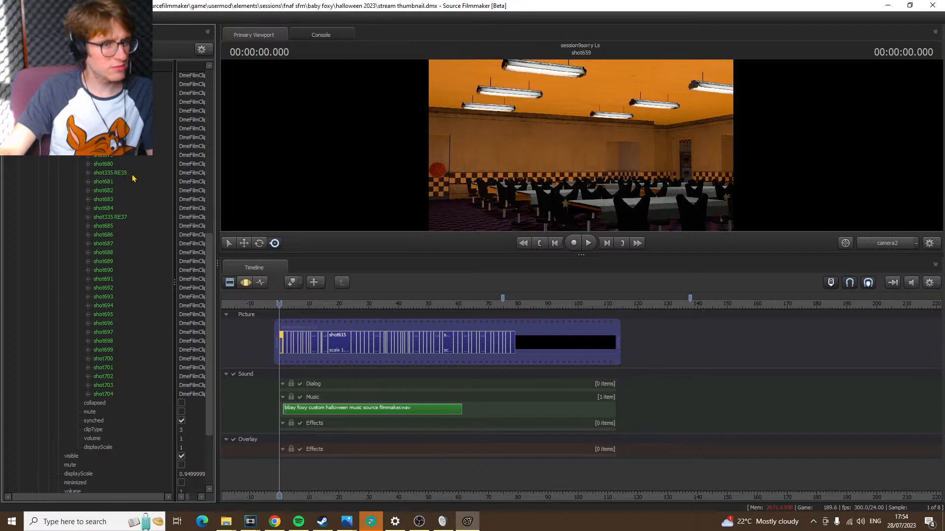
pyautogui.moveTo(126, 176); pyautogui.dragTo(565, 338)
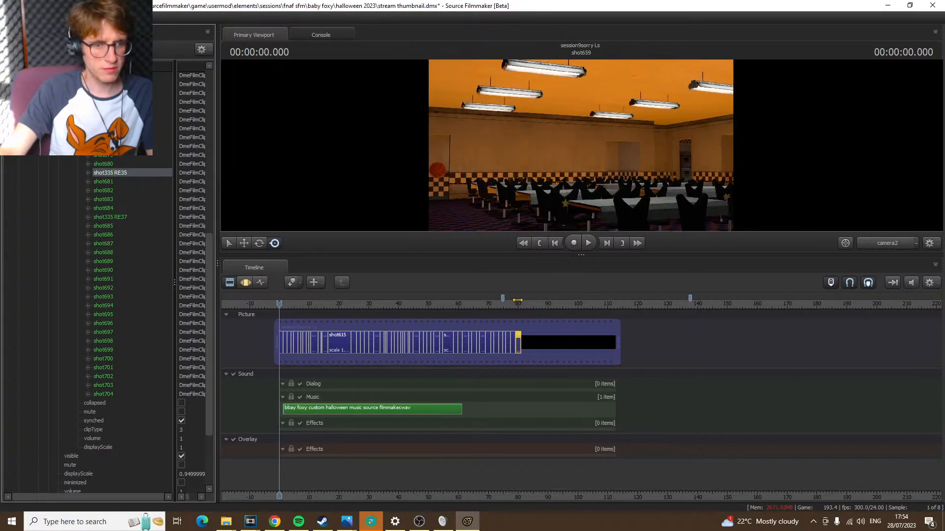
pyautogui.click(517, 302)
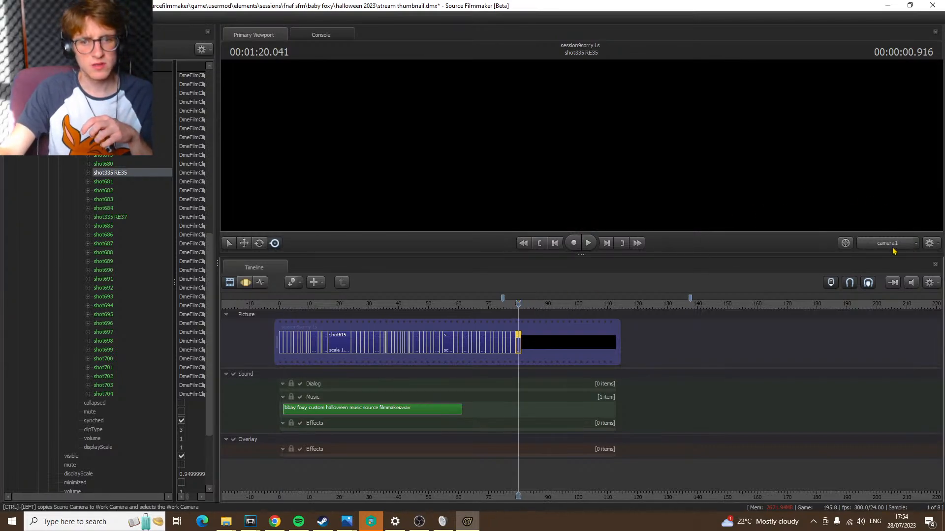
# View shot335 RE35 through the Work Camera instead of camera1
pyautogui.rightClick(744, 174)
pyautogui.click(774, 200)
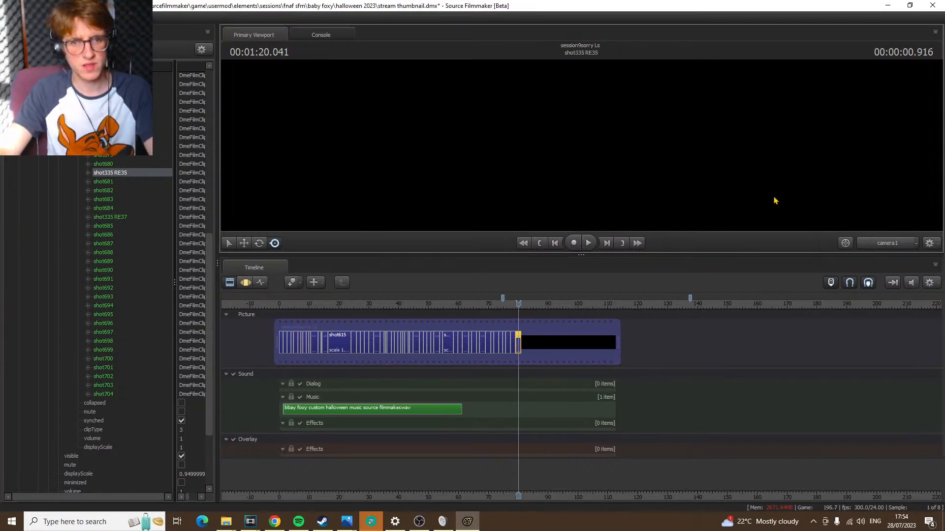
pyautogui.keyDown('ctrl'); pyautogui.click(896, 244); pyautogui.keyUp('ctrl')
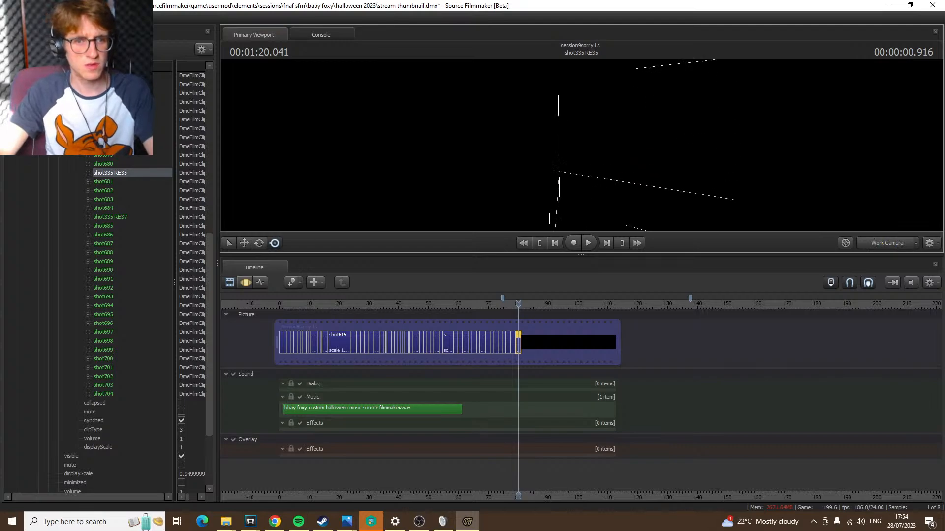
pyautogui.moveTo(581, 145); pyautogui.dragTo(580, 147)
# Examine the models and lights listed for shot335 RE35 in the Animation Set Editor
pyautogui.click(37, 34)
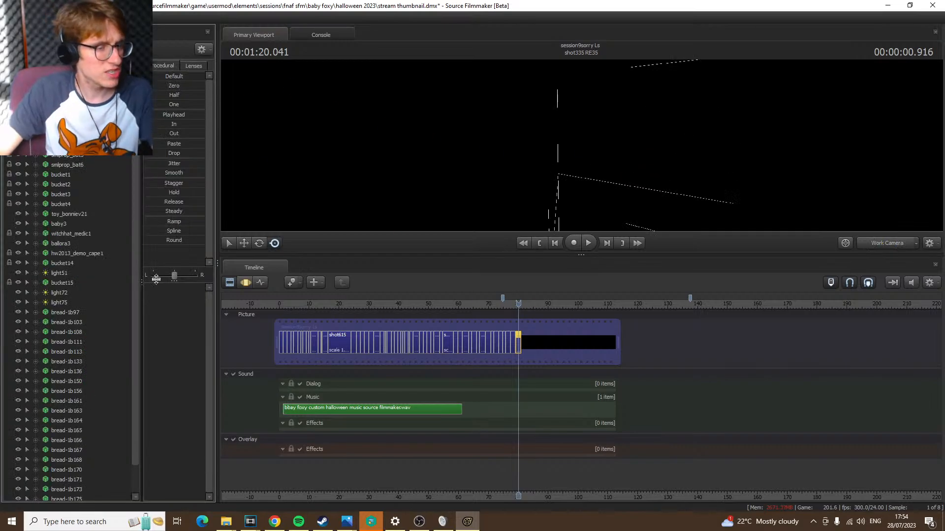
pyautogui.scroll(-1, 98, 330)
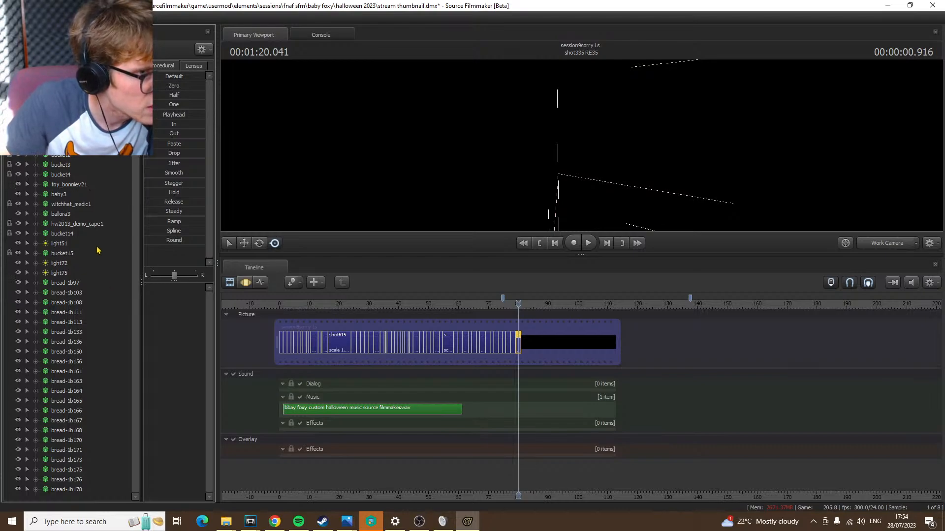
pyautogui.scroll(1, 97, 250)
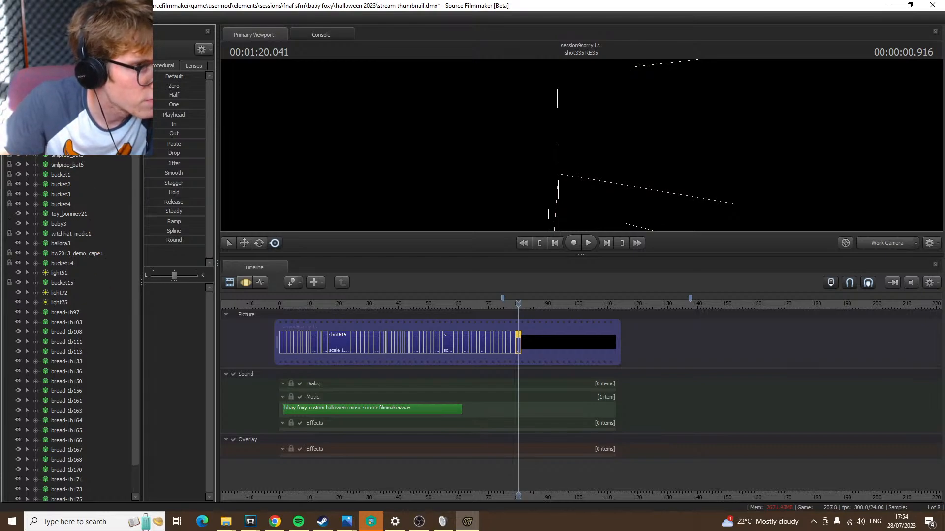
pyautogui.scroll(2, 69, 328)
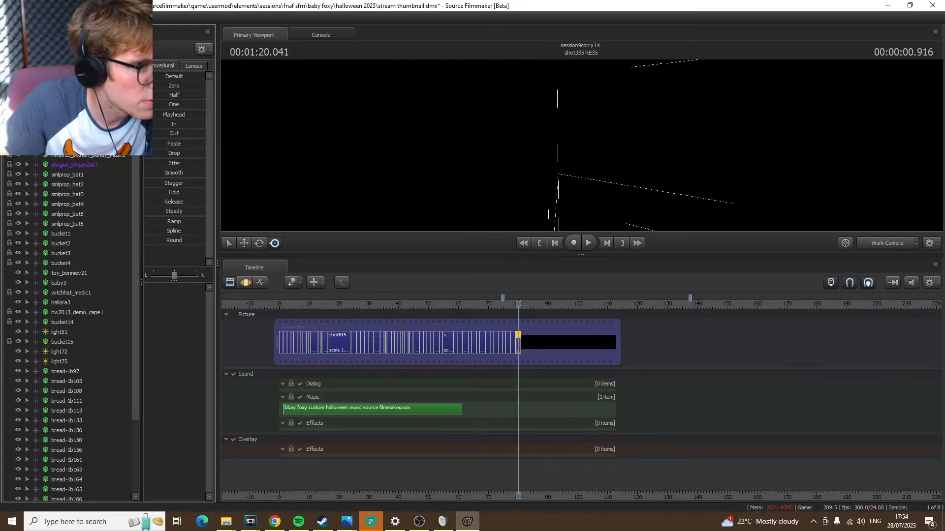
pyautogui.scroll(-2, 69, 327)
pyautogui.scroll(1, 69, 327)
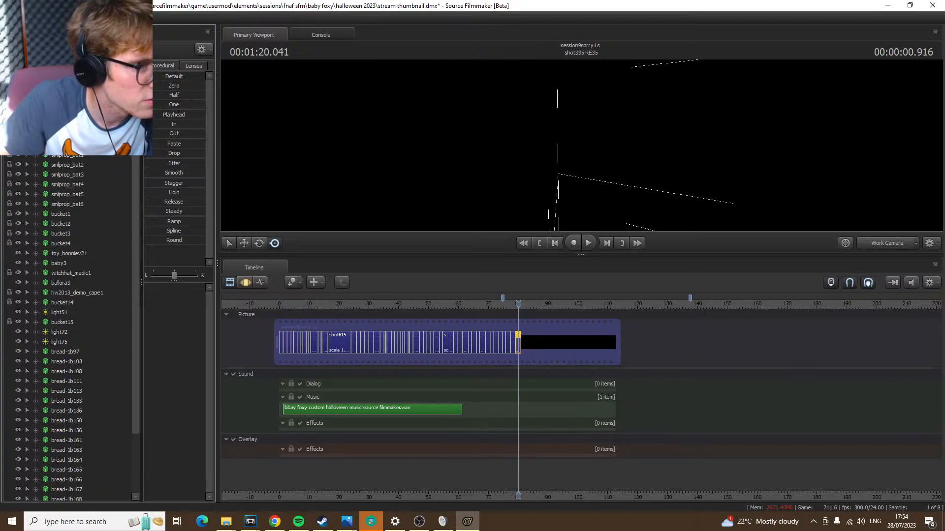
pyautogui.scroll(-1, 69, 327)
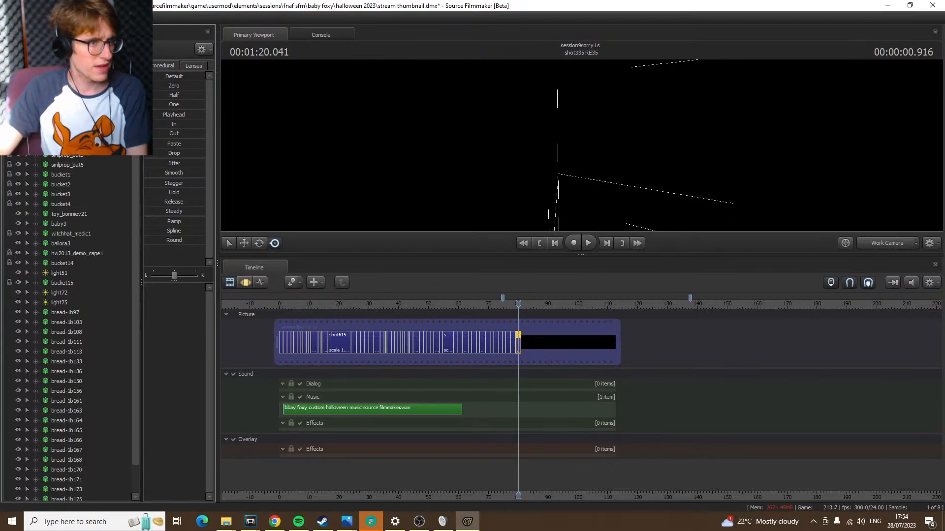
# Return to the imported session's list of shots in the Element Viewer
pyautogui.click(104, 34)
pyautogui.scroll(9, 72, 165)
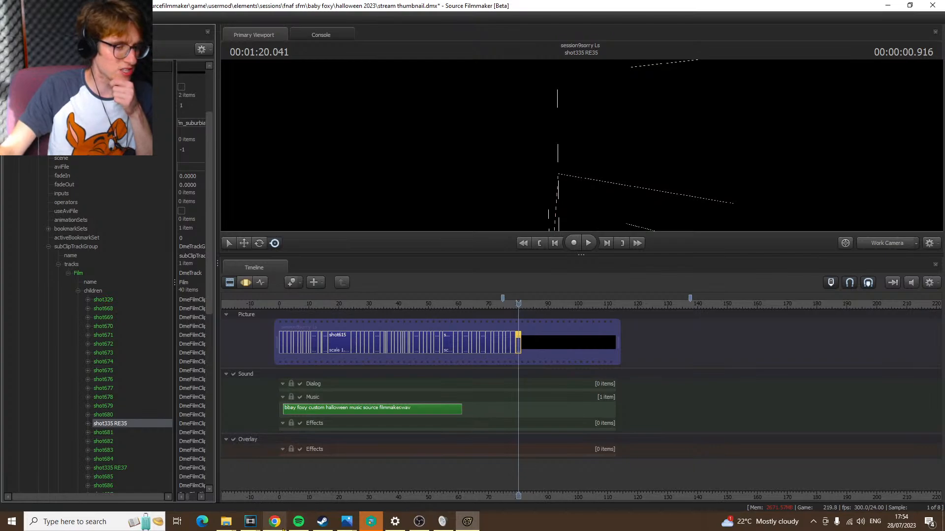
# Switch to Chrome and check the livestream dashboard and the upload status of the Baby Foxy Favourite Toy video
pyautogui.click(274, 522)
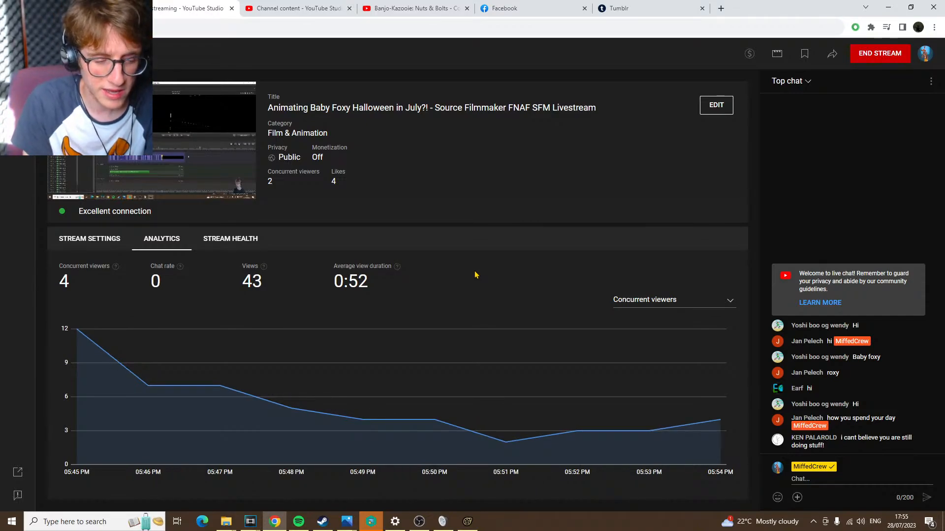
pyautogui.click(94, 7)
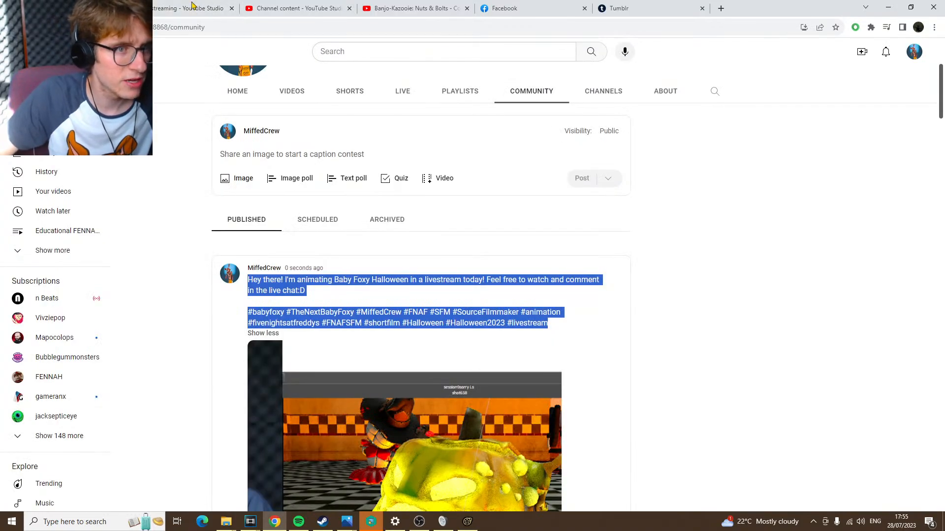
pyautogui.click(295, 7)
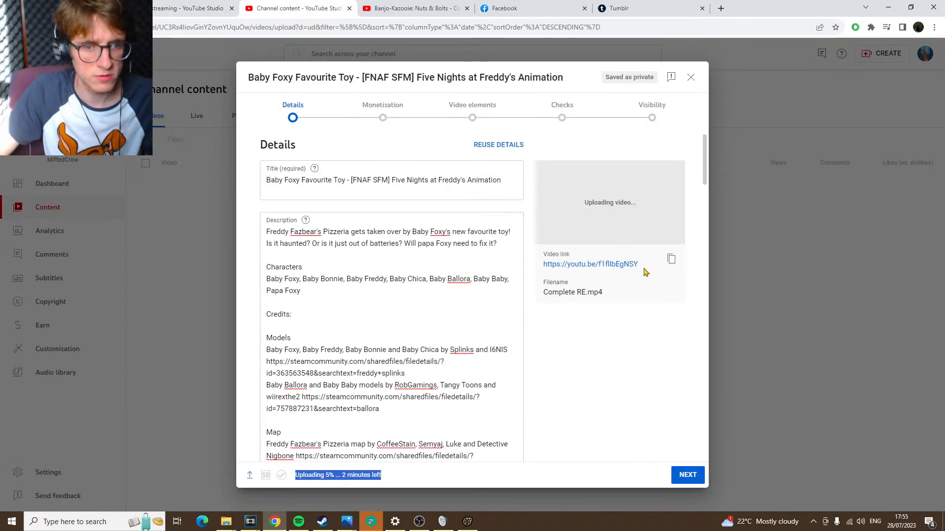
pyautogui.moveTo(642, 269); pyautogui.dragTo(561, 246)
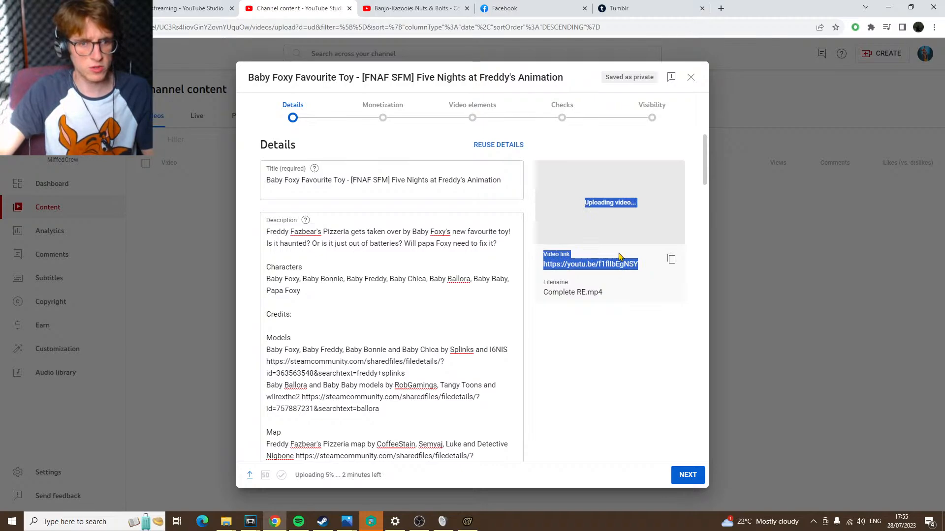
pyautogui.click(652, 291)
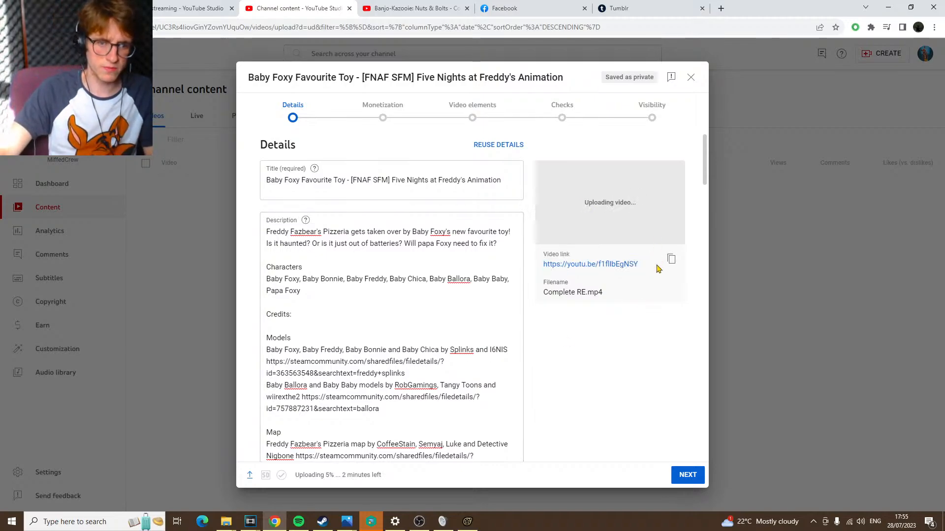
pyautogui.moveTo(659, 266); pyautogui.dragTo(559, 248)
pyautogui.click(621, 253)
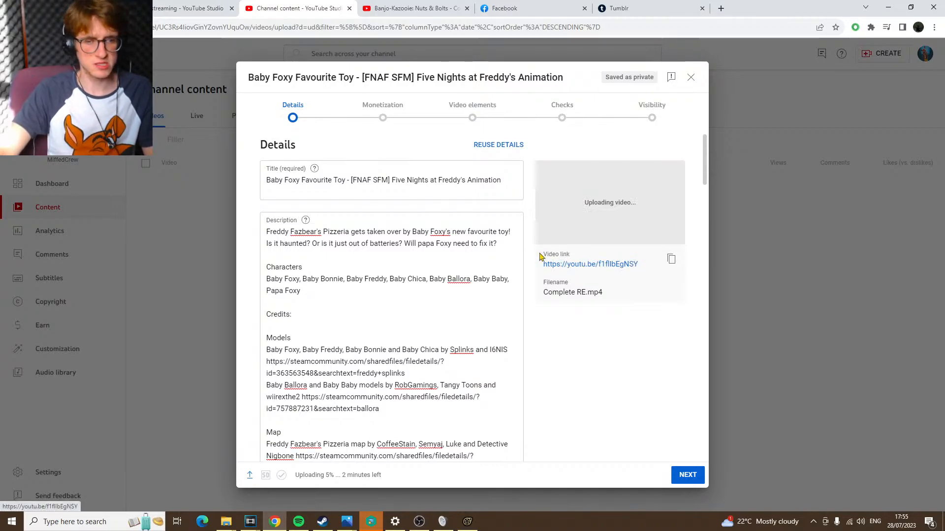
pyautogui.moveTo(646, 265); pyautogui.dragTo(544, 246)
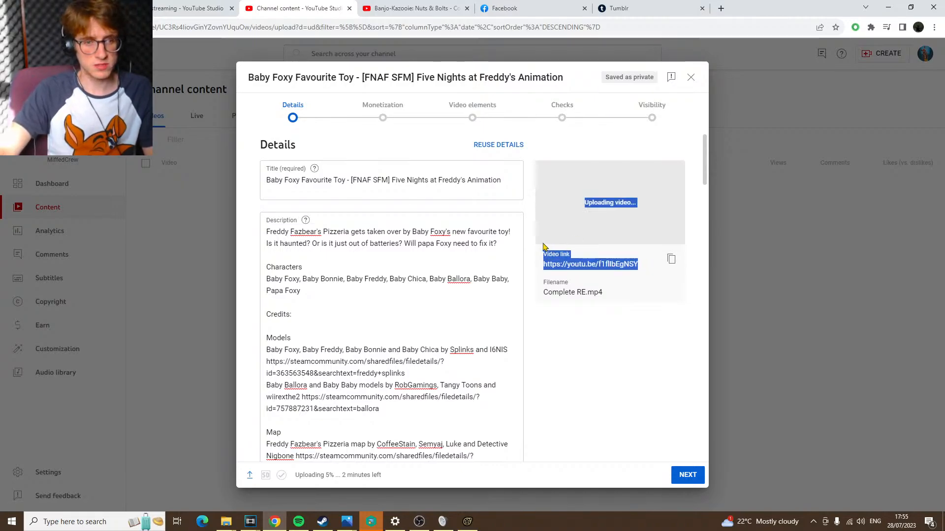
pyautogui.click(602, 253)
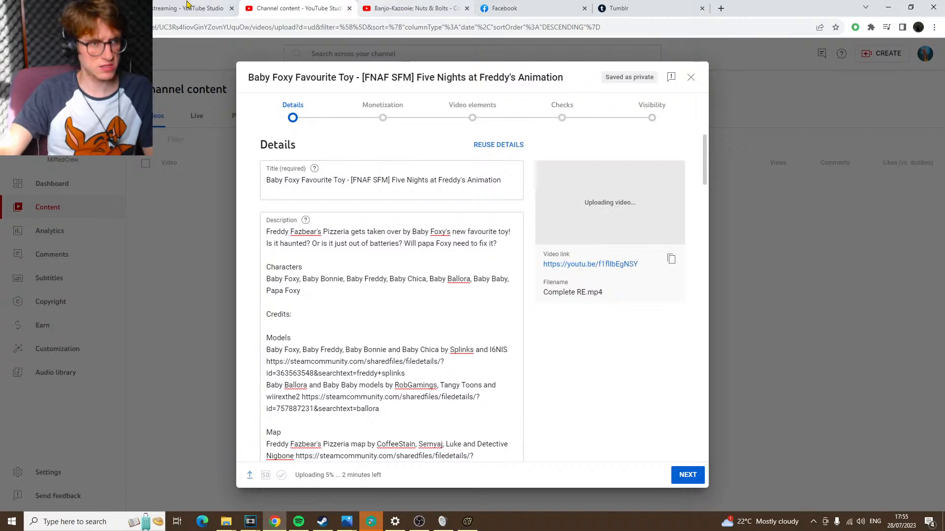
# Check the livestream's analytics again along with the community post and the video upload page
pyautogui.click(87, 8)
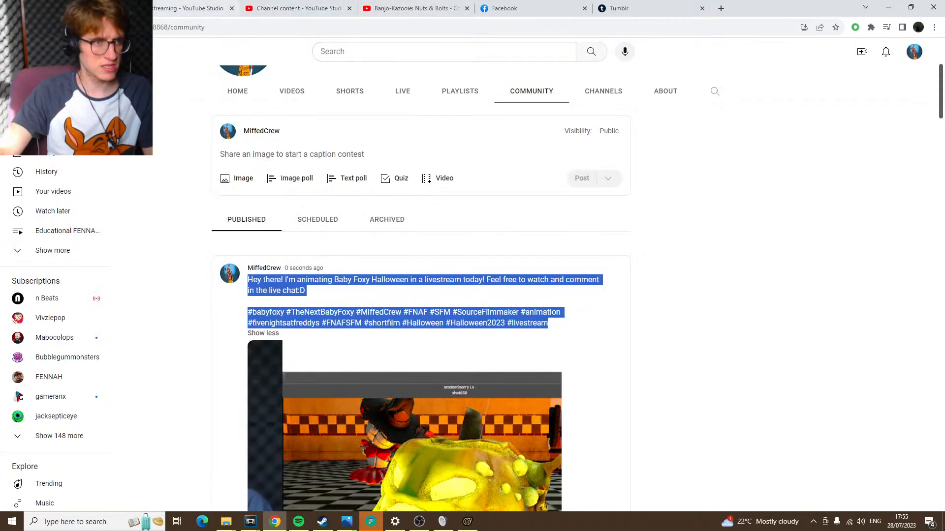
pyautogui.click(207, 8)
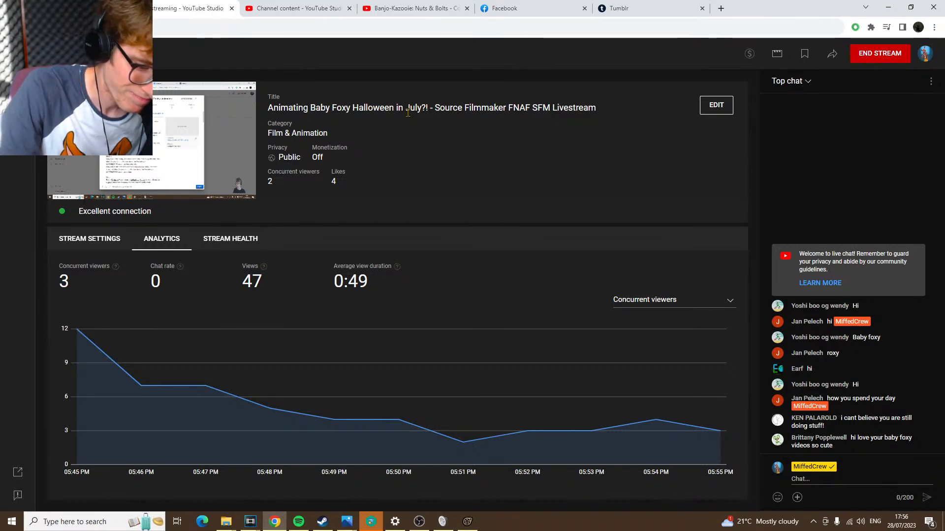
pyautogui.click(101, 7)
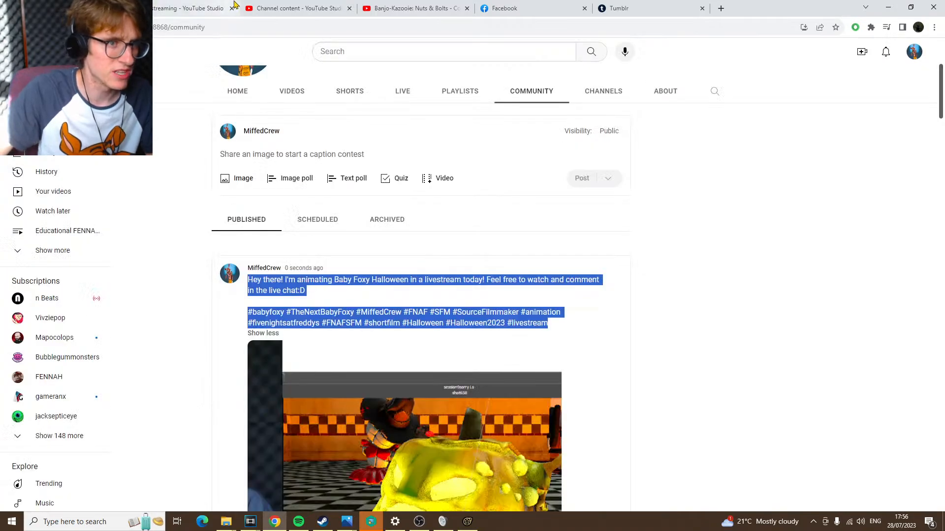
pyautogui.click(234, 5)
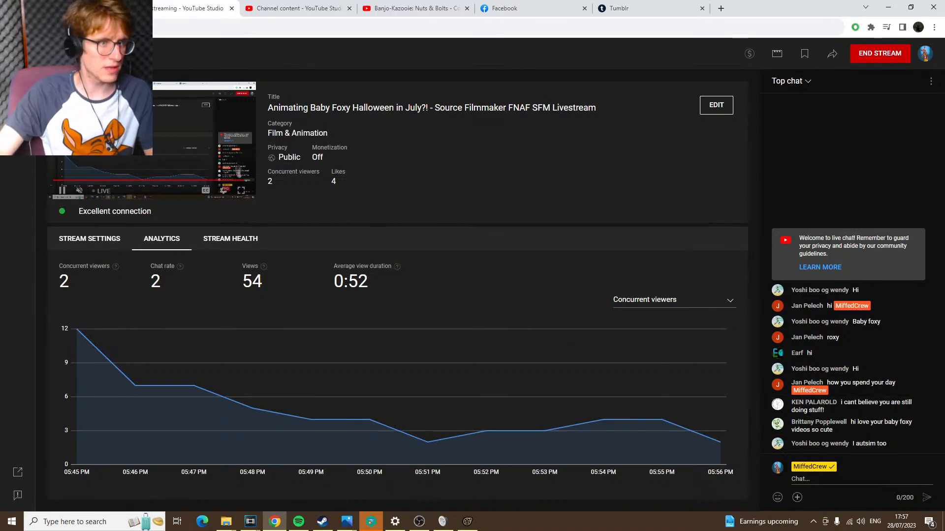
pyautogui.click(69, 8)
pyautogui.click(295, 9)
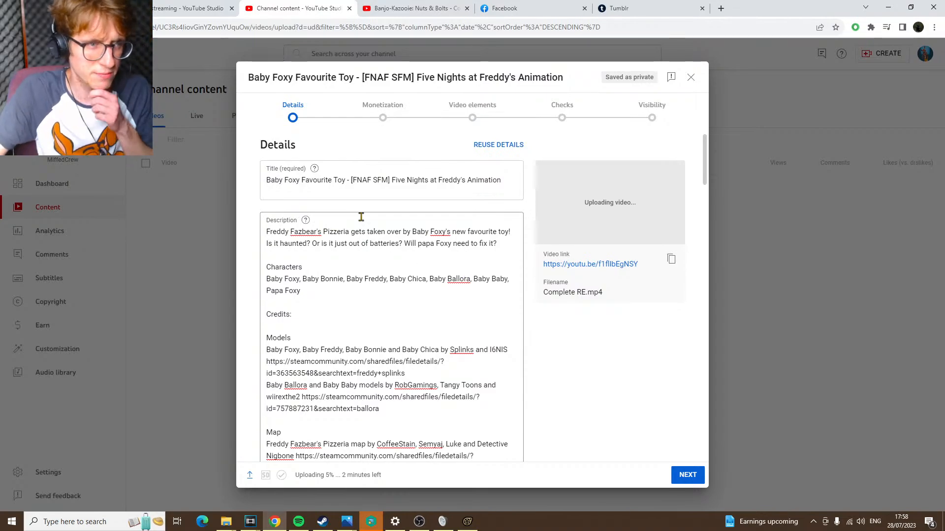
# Read the latest viewer messages in the livestream's chat
pyautogui.click(187, 5)
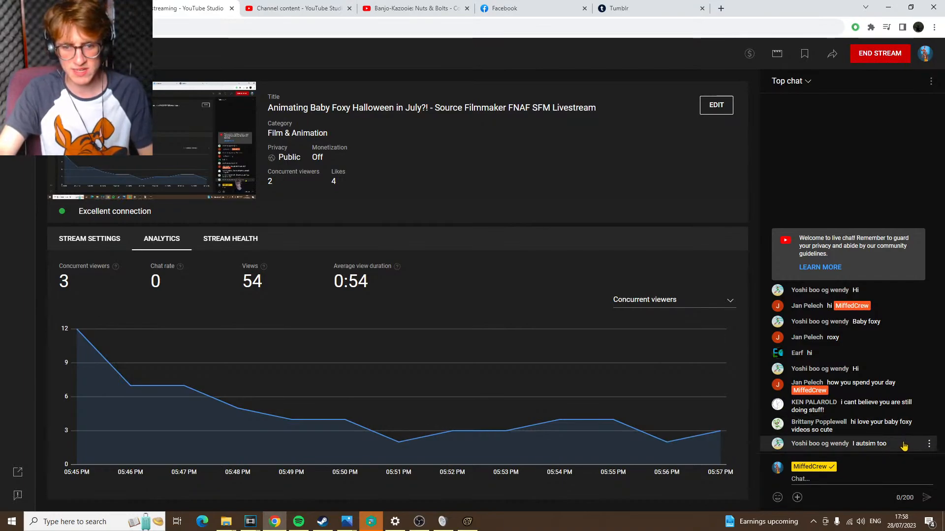
pyautogui.moveTo(905, 446); pyautogui.dragTo(791, 422)
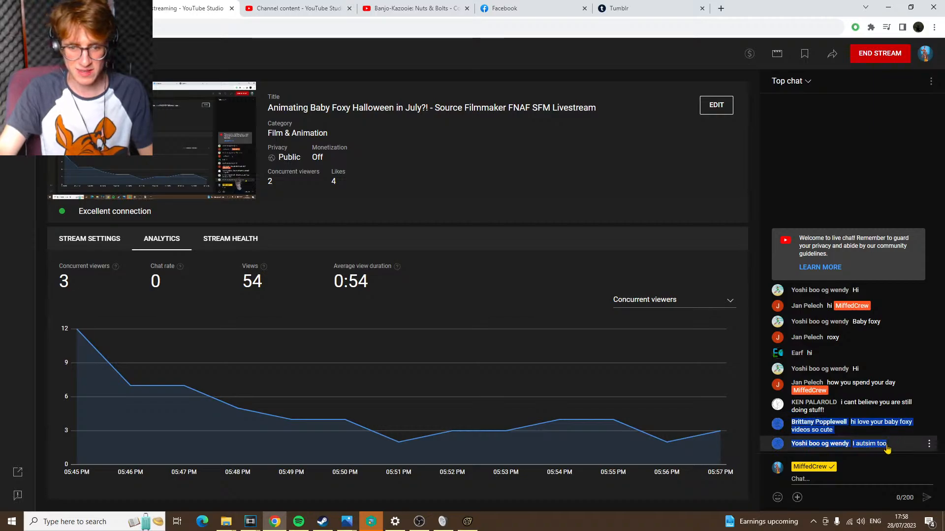
pyautogui.click(929, 443)
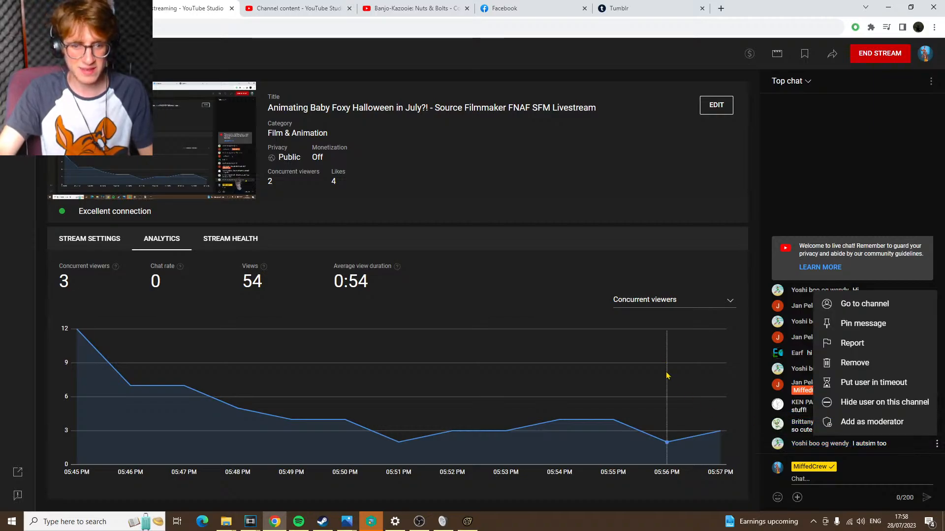
pyautogui.click(567, 268)
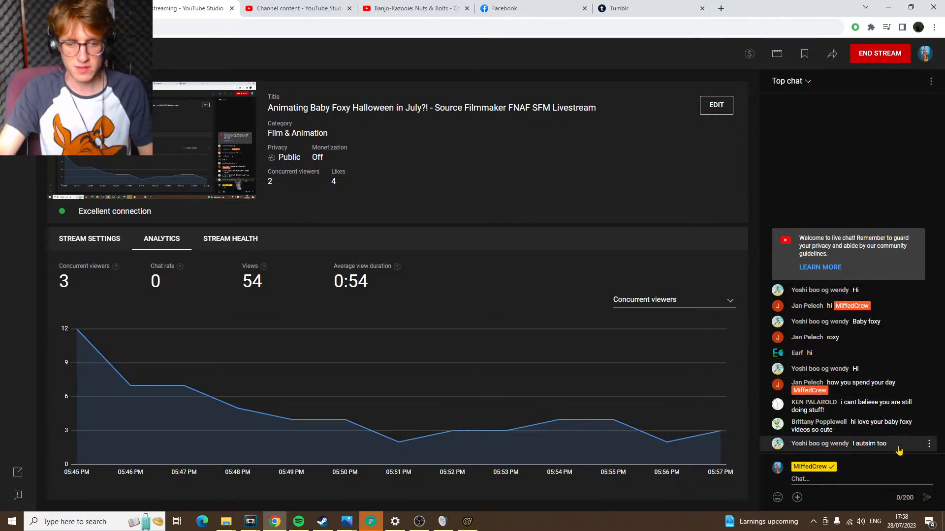
pyautogui.moveTo(890, 443); pyautogui.dragTo(769, 404)
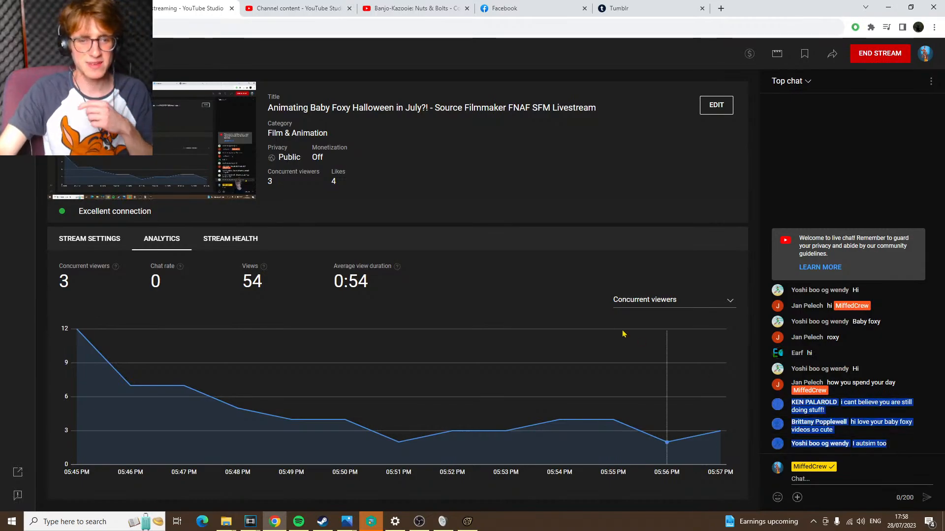
pyautogui.click(529, 271)
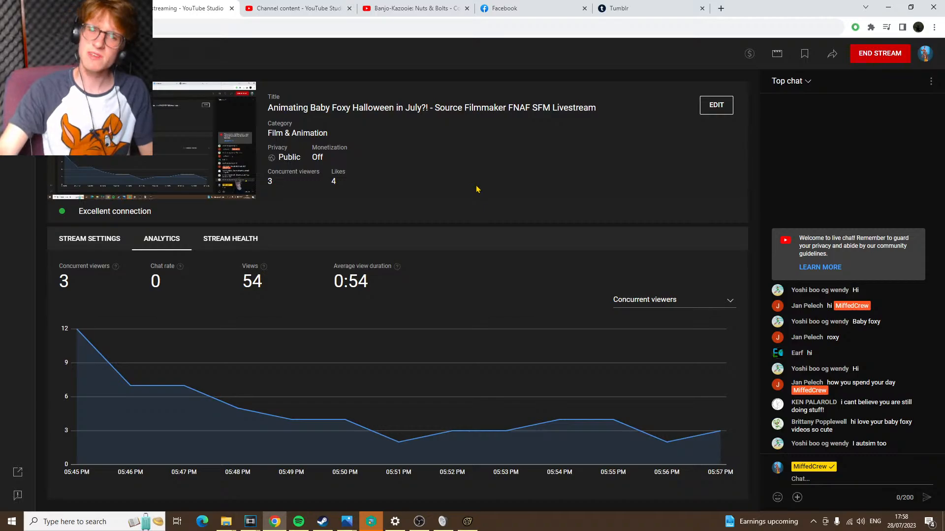
pyautogui.moveTo(463, 175); pyautogui.dragTo(378, 79)
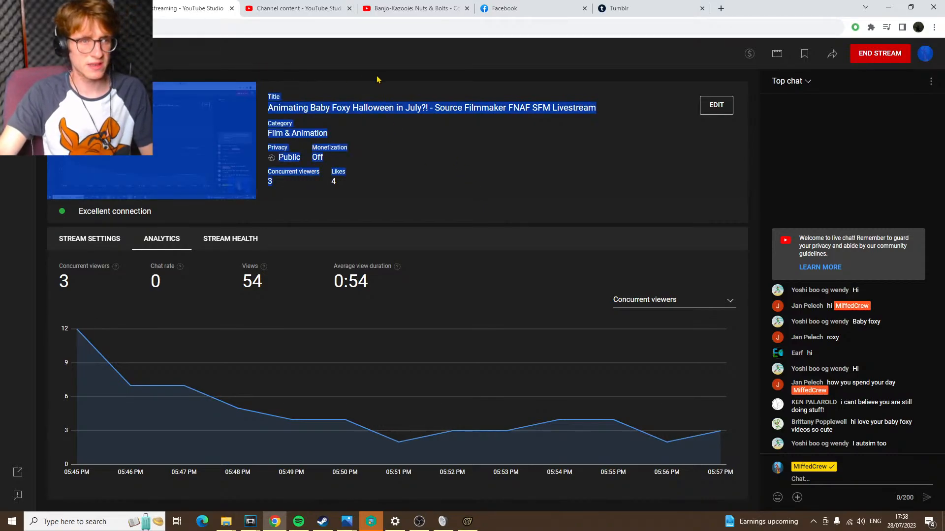
pyautogui.click(437, 147)
pyautogui.moveTo(491, 194); pyautogui.dragTo(315, 78)
pyautogui.click(315, 78)
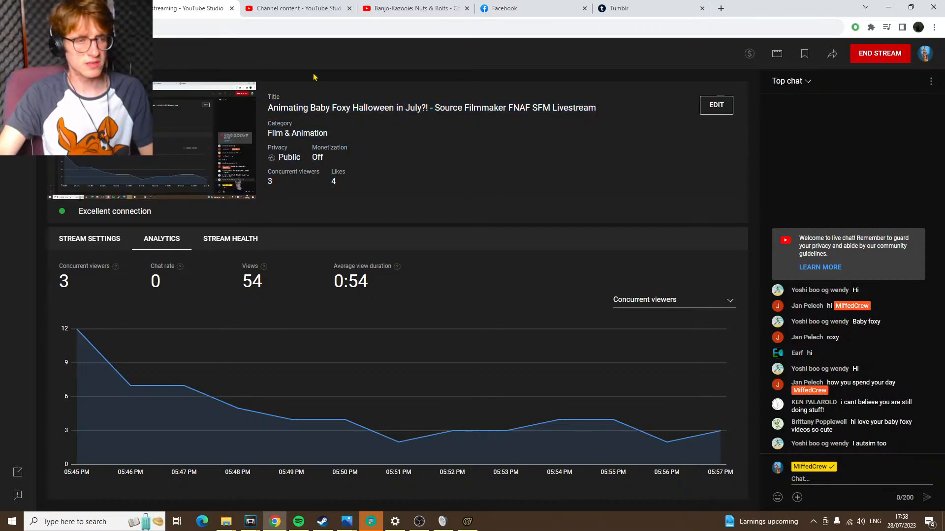
pyautogui.moveTo(458, 198); pyautogui.dragTo(277, 80)
pyautogui.click(288, 78)
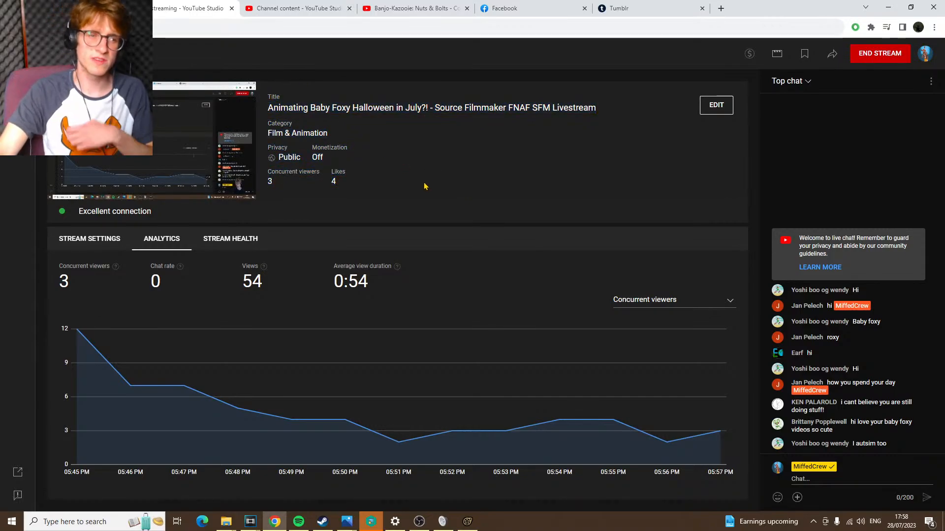
pyautogui.moveTo(424, 185); pyautogui.dragTo(257, 62)
pyautogui.click(258, 63)
pyautogui.moveTo(449, 188); pyautogui.dragTo(254, 69)
pyautogui.click(254, 72)
pyautogui.moveTo(437, 181); pyautogui.dragTo(201, 70)
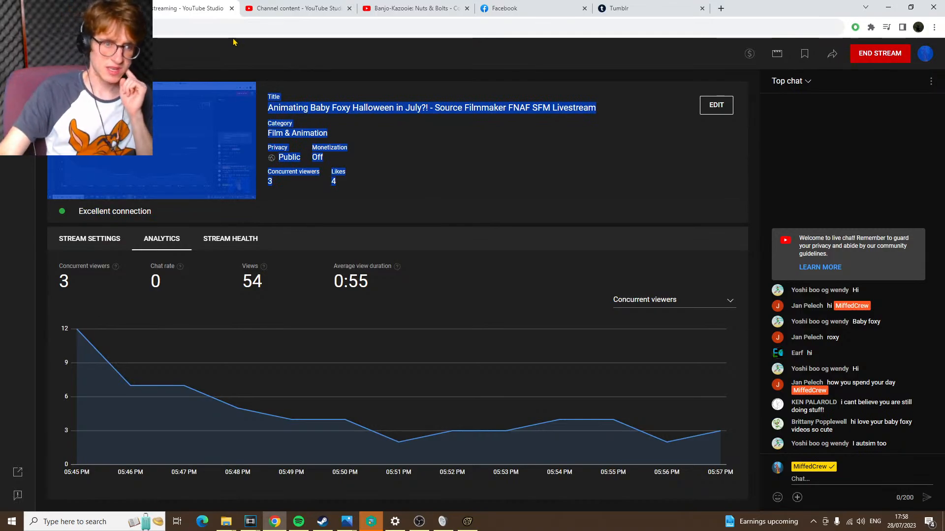
pyautogui.click(479, 211)
pyautogui.moveTo(479, 210); pyautogui.dragTo(128, 63)
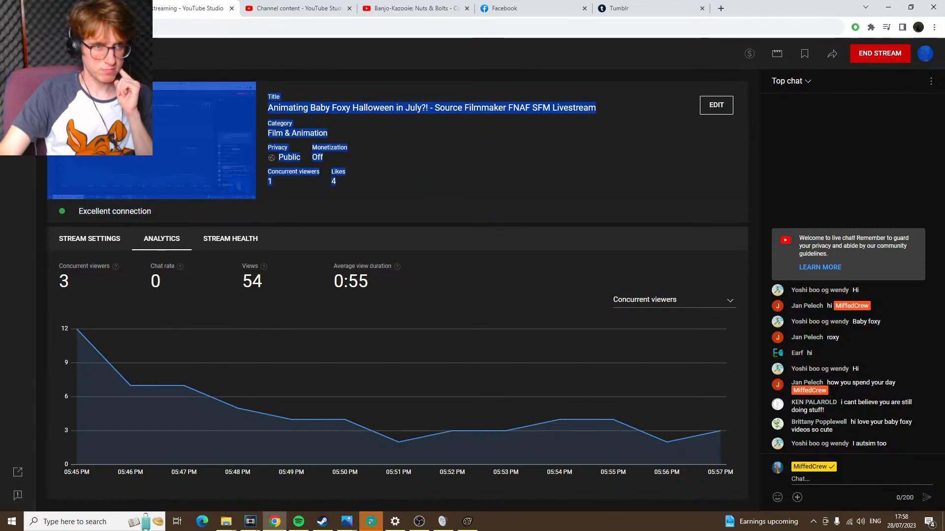
pyautogui.click(442, 198)
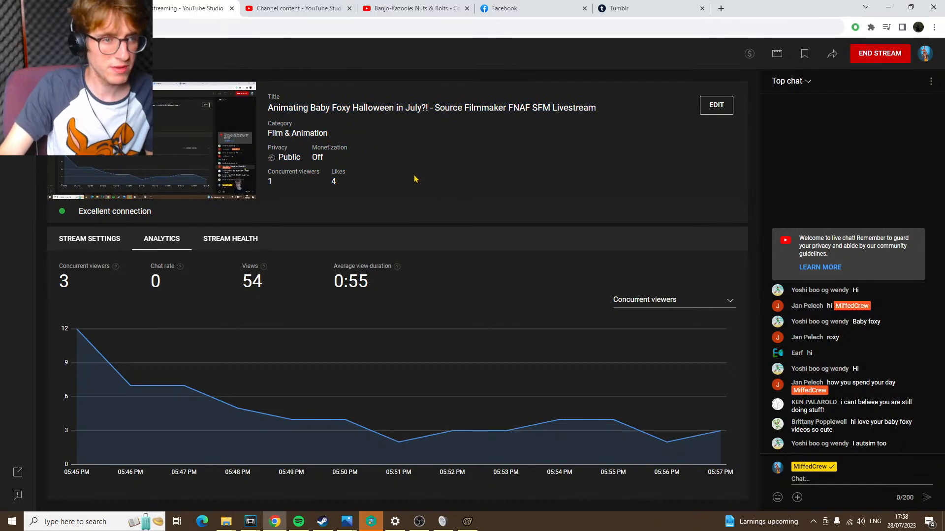
pyautogui.moveTo(404, 214); pyautogui.dragTo(128, 73)
pyautogui.click(505, 191)
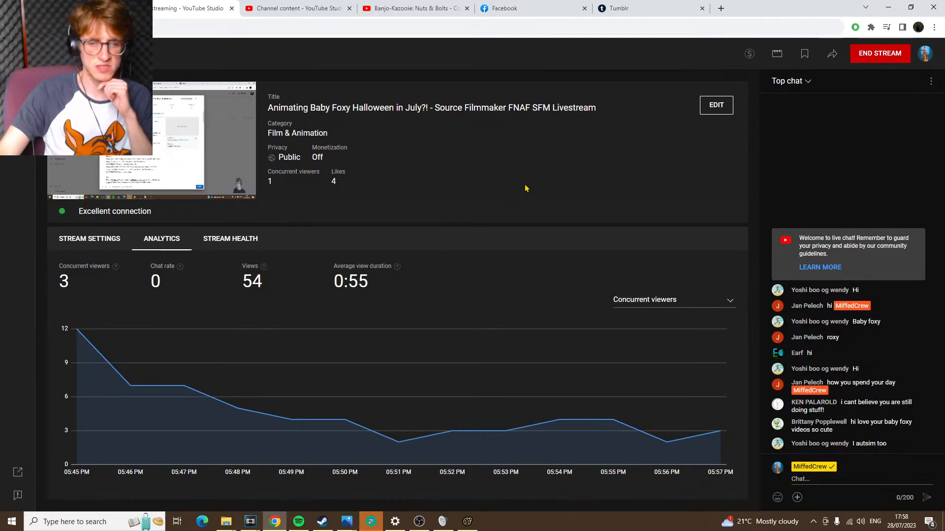
pyautogui.moveTo(394, 196); pyautogui.dragTo(248, 68)
pyautogui.click(371, 107)
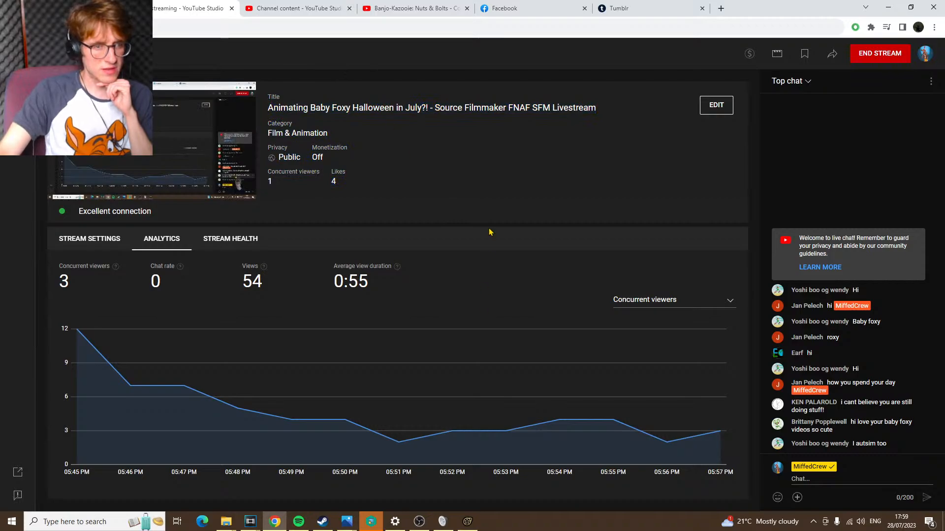
# Switch to Source Filmmaker and move the playhead to 00:01:20.750, near the end of shot335 RE35
pyautogui.click(467, 523)
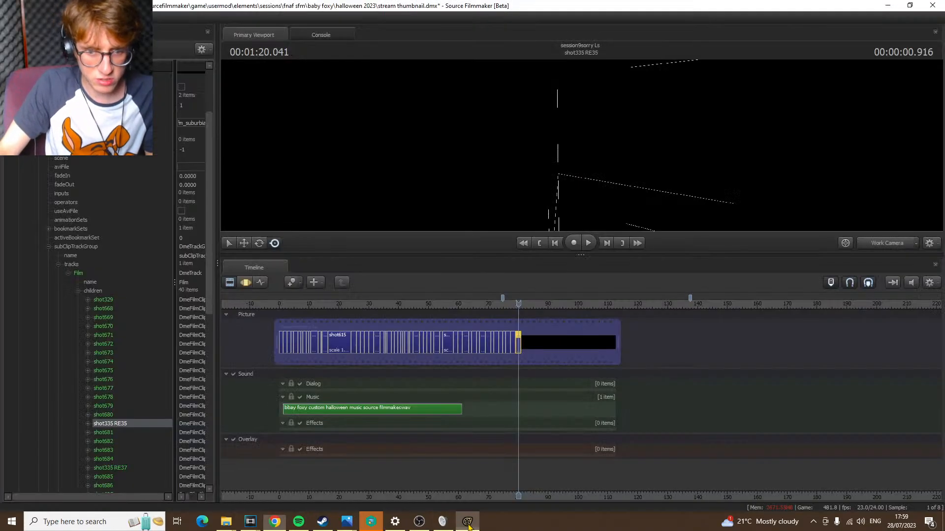
pyautogui.scroll(5, 562, 388)
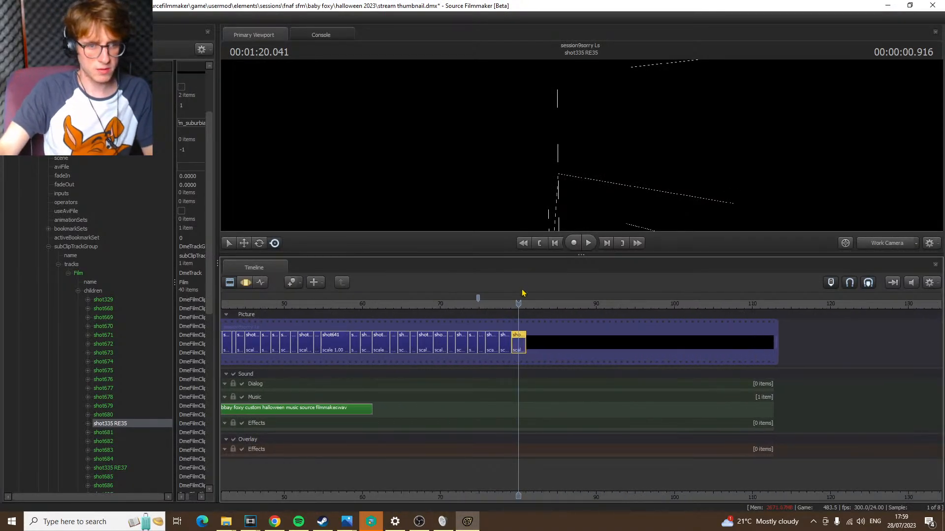
pyautogui.moveTo(522, 298)
pyautogui.mouseDown()
pyautogui.moveTo(496, 299)
pyautogui.moveTo(524, 302)
pyautogui.mouseUp()
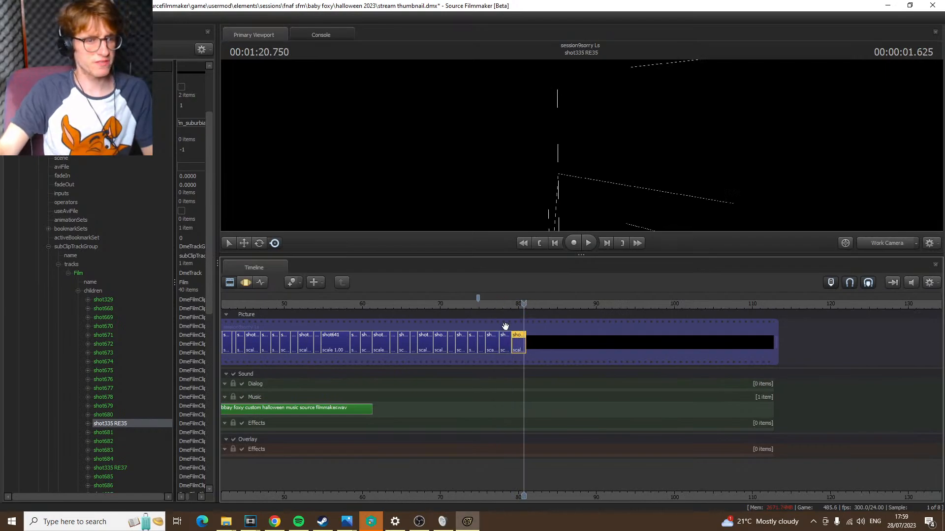
# Switch to Chrome and check the livestream's analytics, the upload page and the published community post
pyautogui.click(275, 522)
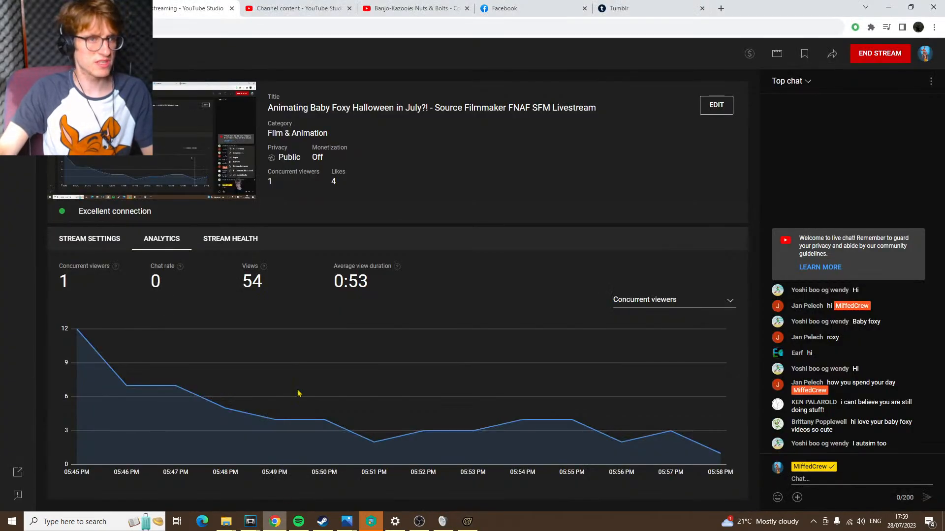
pyautogui.click(299, 7)
pyautogui.click(177, 8)
pyautogui.click(84, 8)
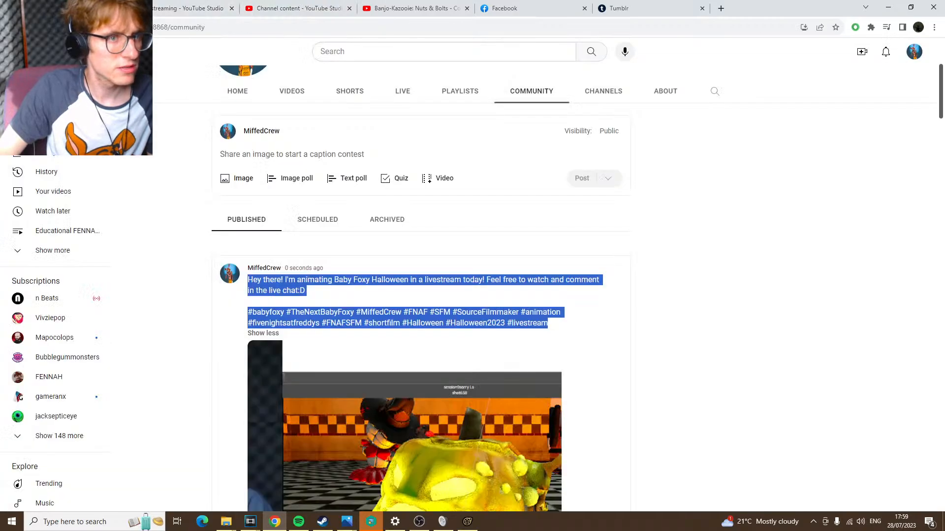
pyautogui.click(294, 9)
pyautogui.click(294, 31)
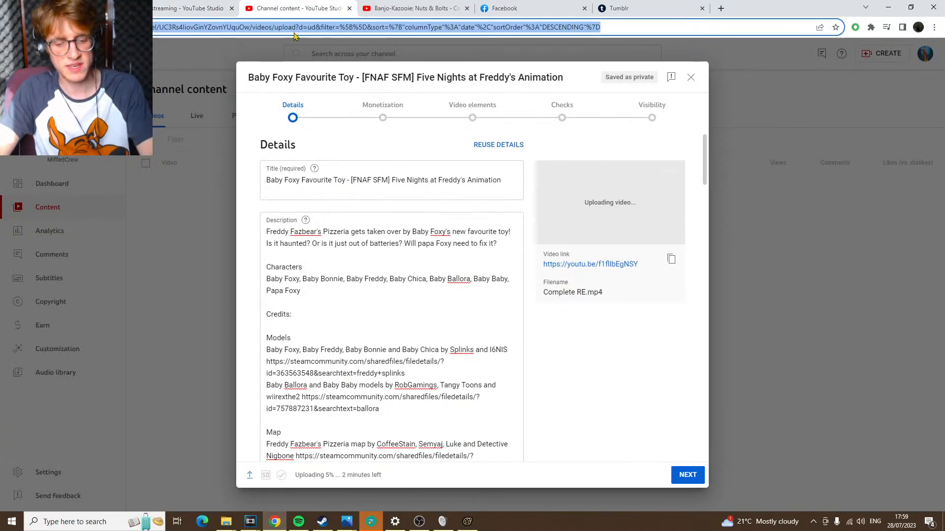
pyautogui.write('y')
pyautogui.press('Return')
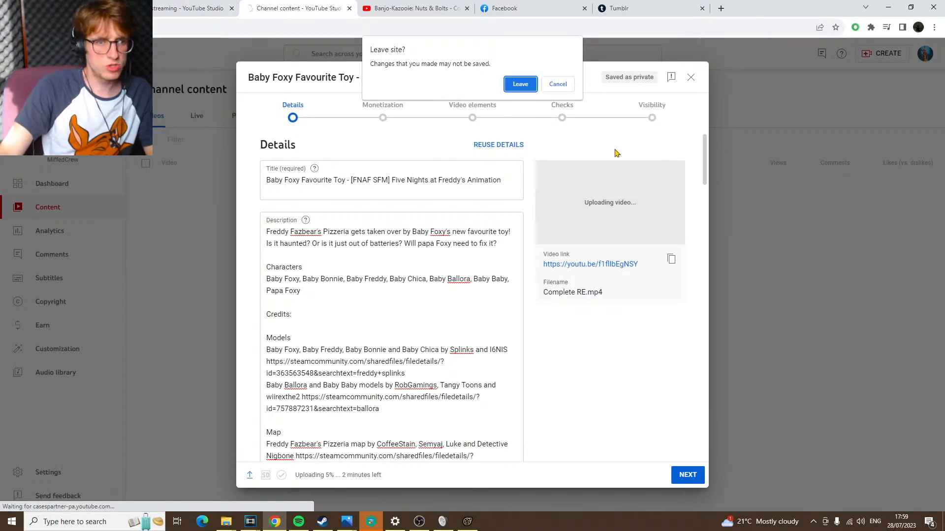
pyautogui.click(549, 88)
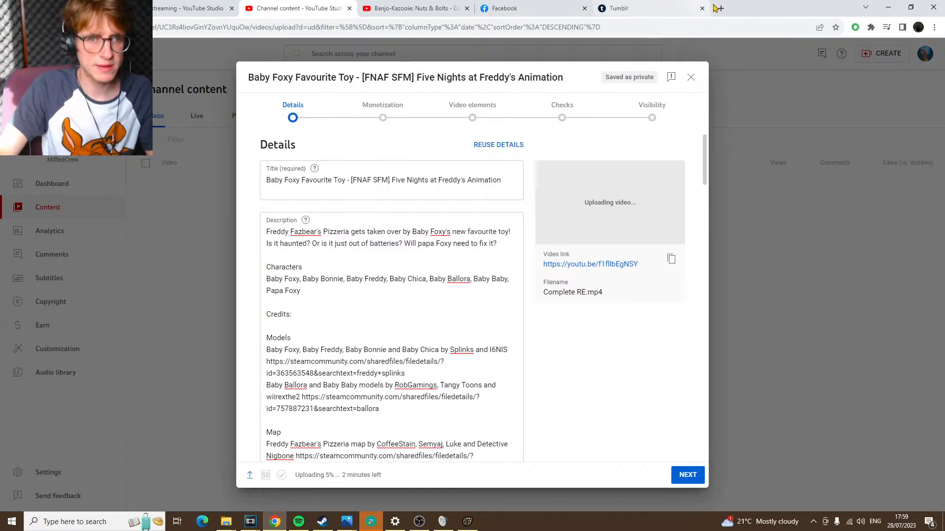
# Close the Tumblr page and load YouTube in place of the Facebook page
pyautogui.click(660, 7)
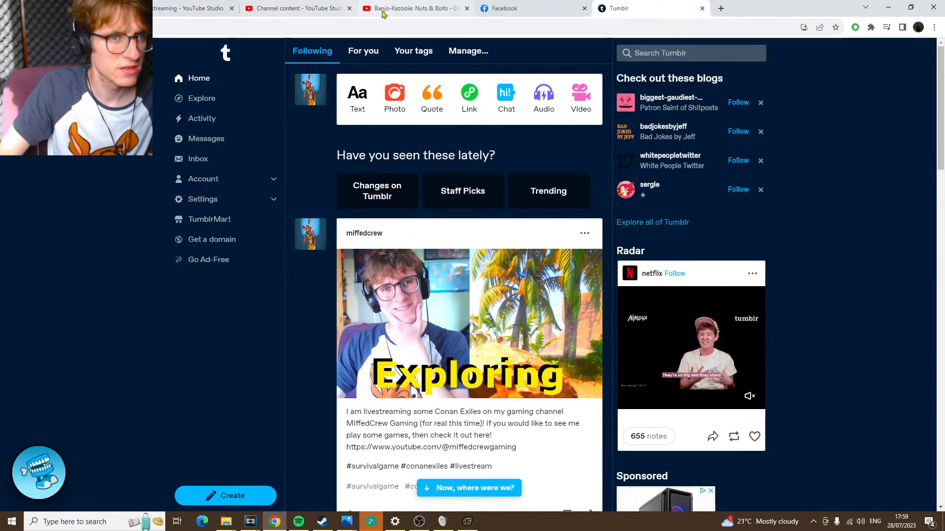
pyautogui.hotkey('ctrl', 'w')
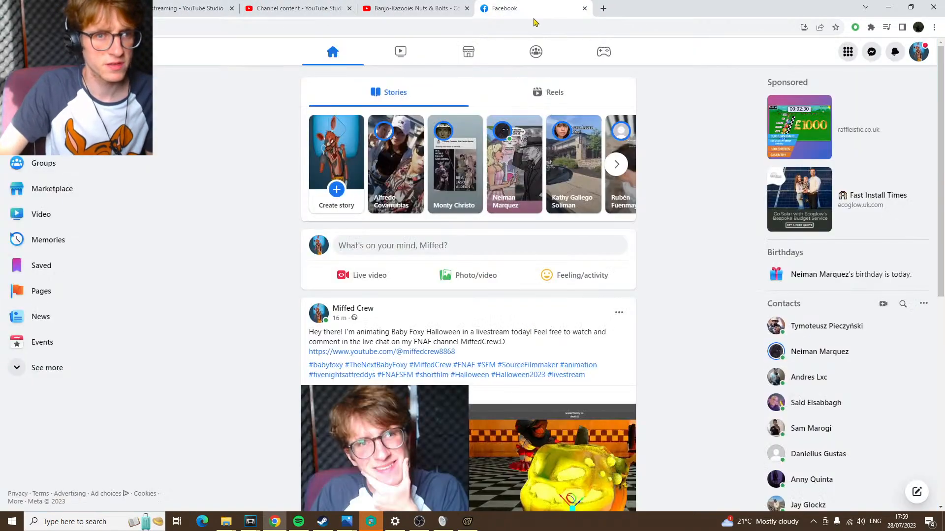
pyautogui.click(533, 26)
pyautogui.write('y')
pyautogui.press('Return')
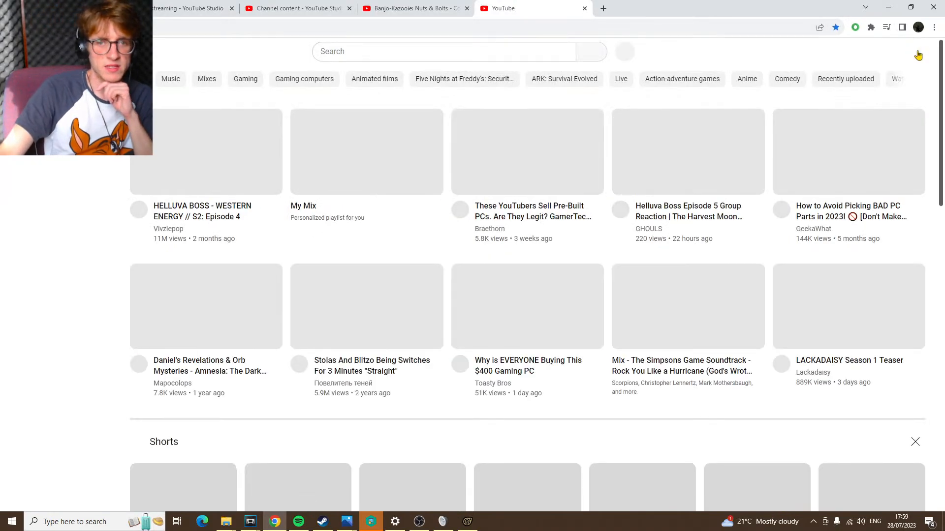
# Open the MiffedCrew channel's videos and play "Baby Foxy Halloween - Haunted Jack-O [FNAF SFM] Animation"
pyautogui.click(914, 51)
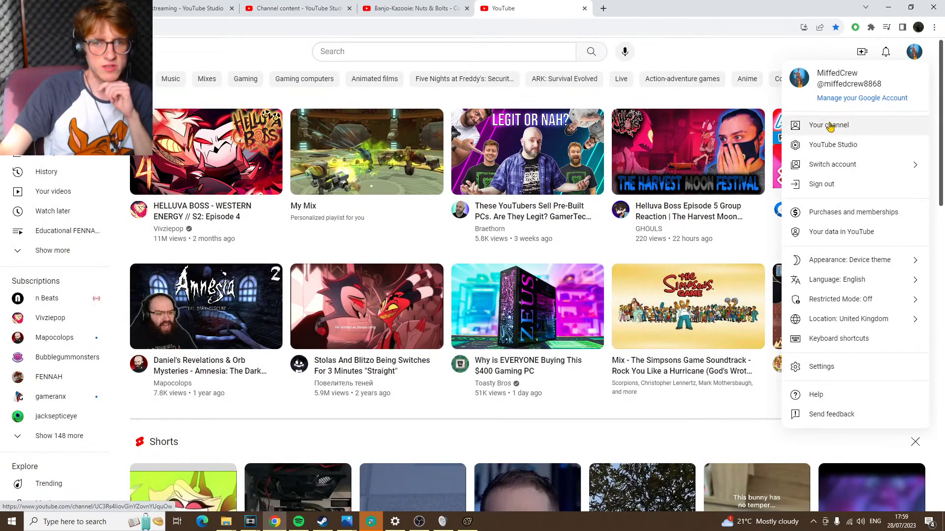
pyautogui.click(830, 126)
pyautogui.click(290, 288)
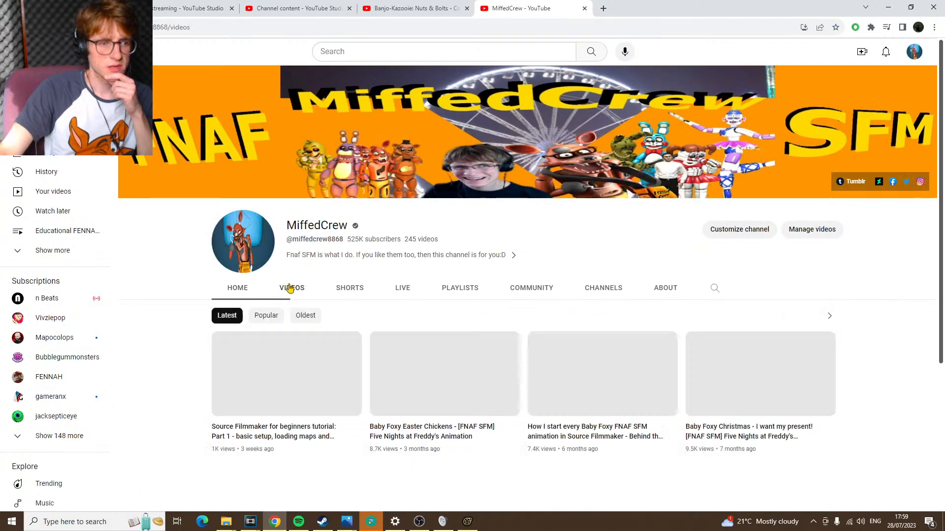
pyautogui.scroll(-3, 527, 259)
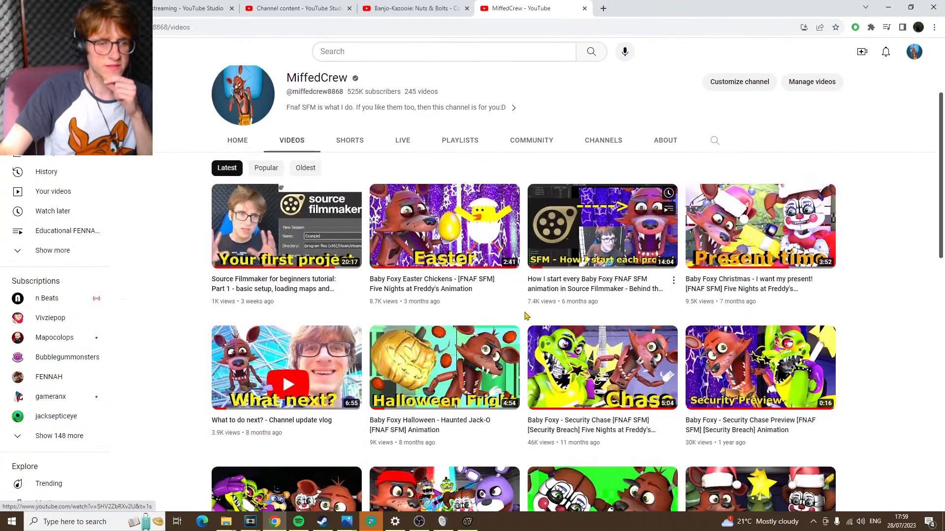
pyautogui.click(433, 367)
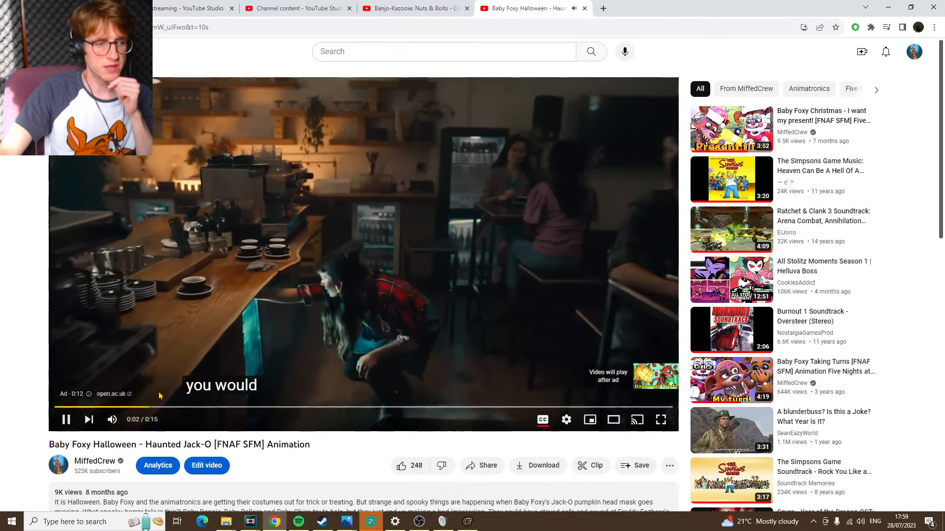
# Expand the video's description and read the model credits, highlighting the Shadow Bonnie/ghost models entry
pyautogui.scroll(-7, 159, 396)
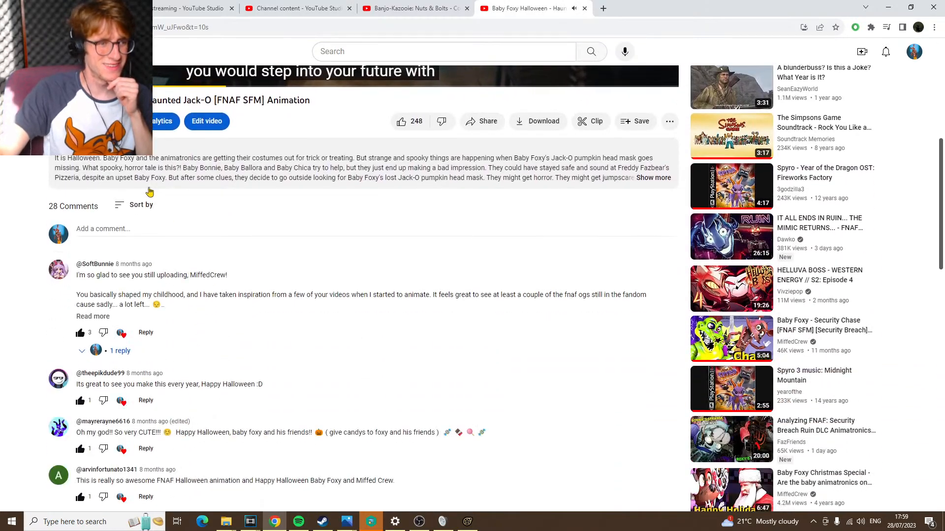
pyautogui.click(177, 176)
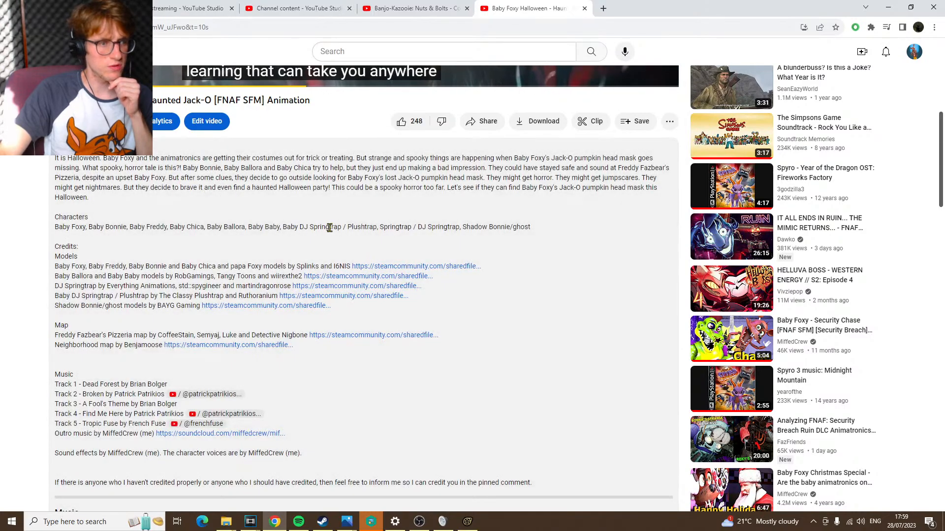
pyautogui.scroll(-1, 330, 228)
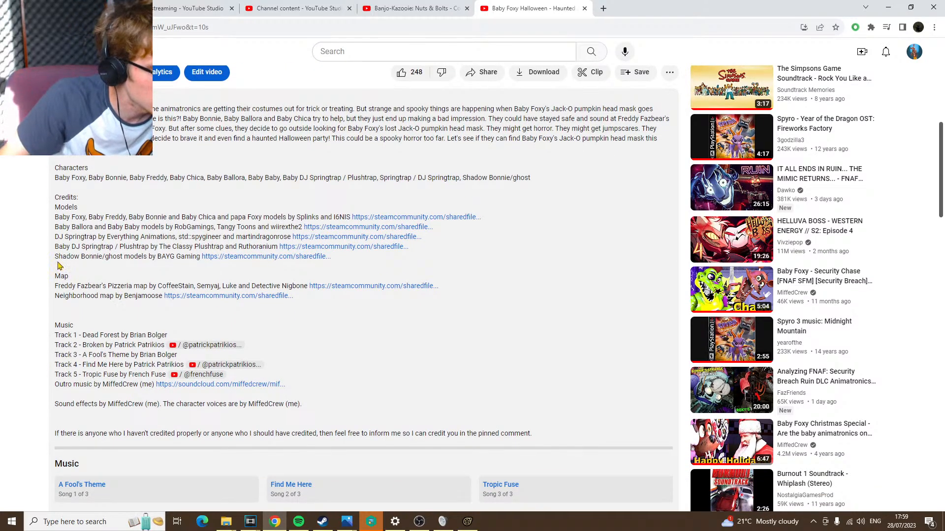
pyautogui.moveTo(56, 257); pyautogui.dragTo(153, 257)
# Return to the video player and jump to 4:37 to view the closing Happy Halloween scene
pyautogui.scroll(2, 241, 271)
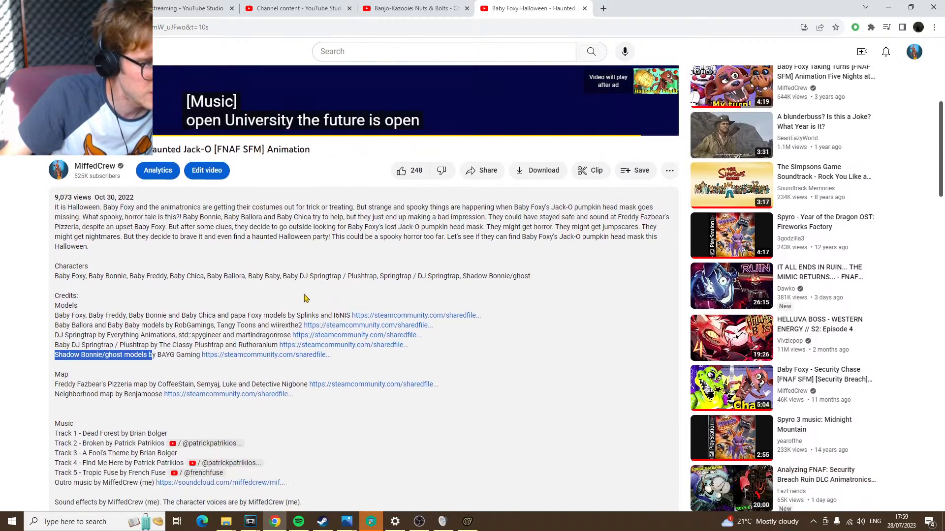
pyautogui.scroll(5, 305, 298)
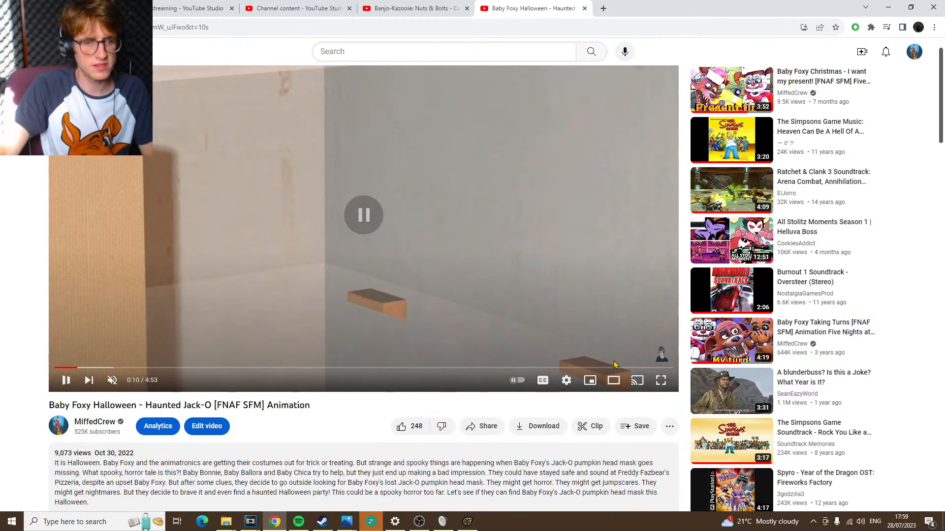
pyautogui.click(640, 368)
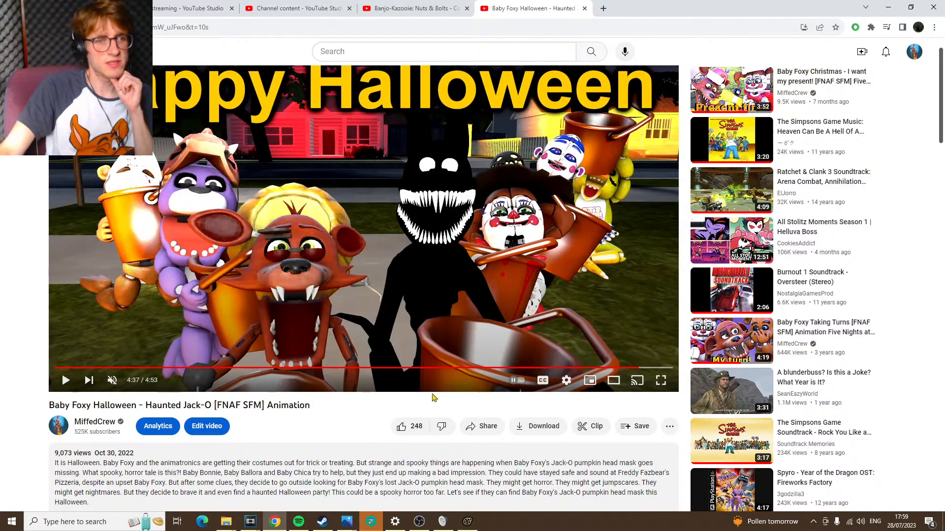
# Switch to Source Filmmaker, delete the previously imported session from the element tree, and remove shot335 RE35 from the timeline
pyautogui.click(467, 521)
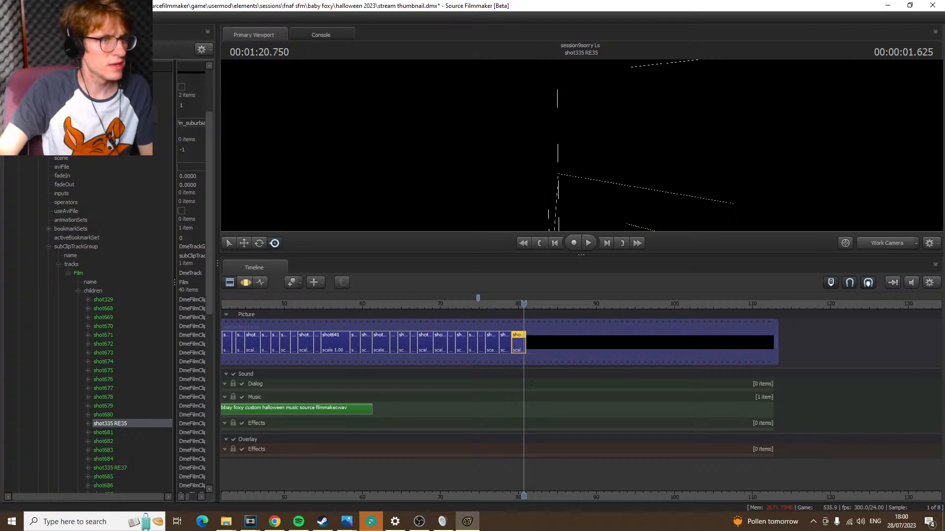
pyautogui.click(97, 167)
pyautogui.scroll(3, 98, 168)
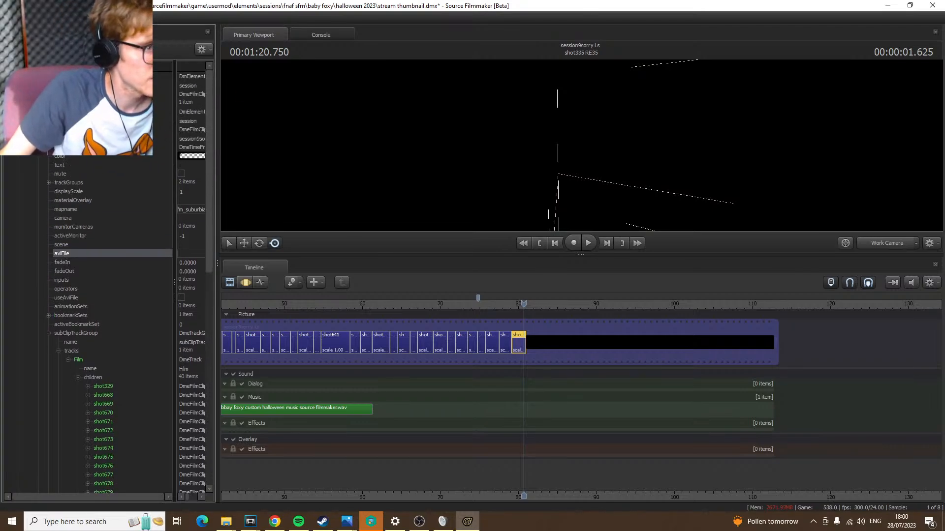
pyautogui.rightClick(46, 111)
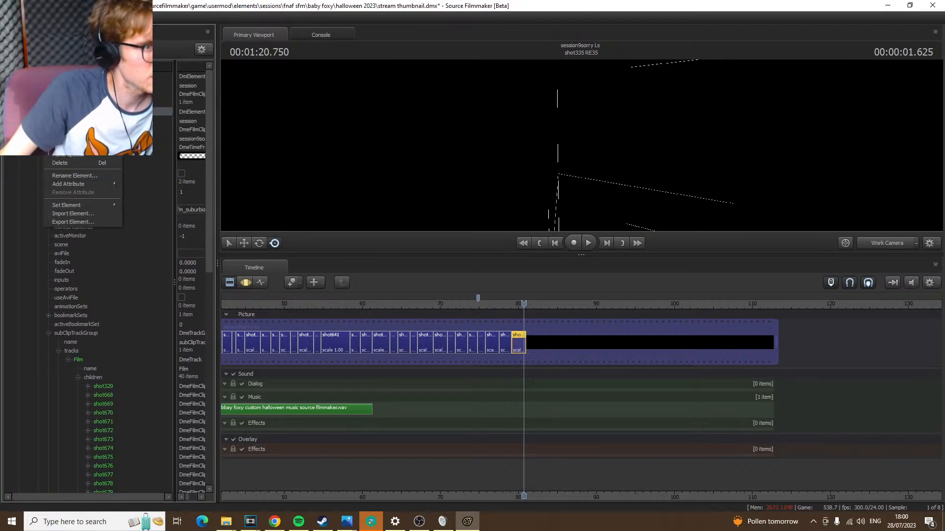
pyautogui.click(60, 163)
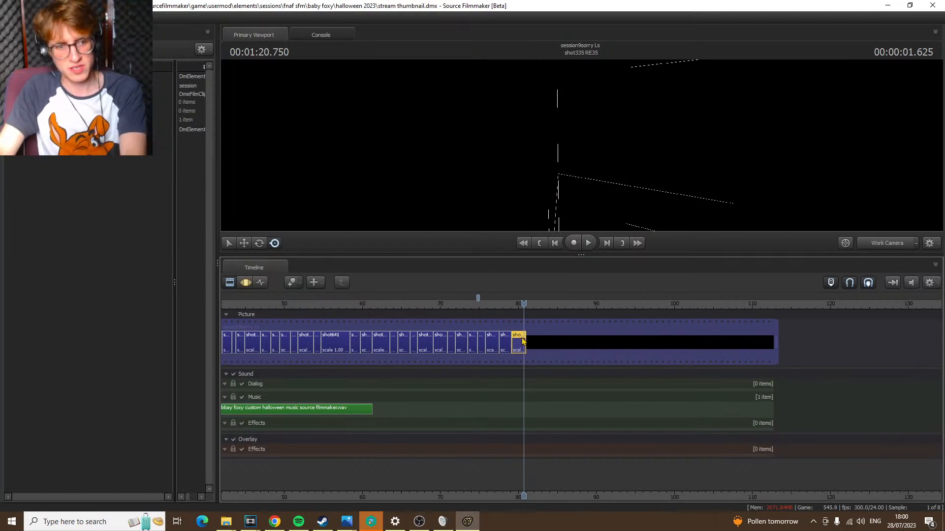
pyautogui.press('Delete')
# Import project thumbnail.dmx from the Halloween 2022 folder as an element of the current session
pyautogui.rightClick(44, 102)
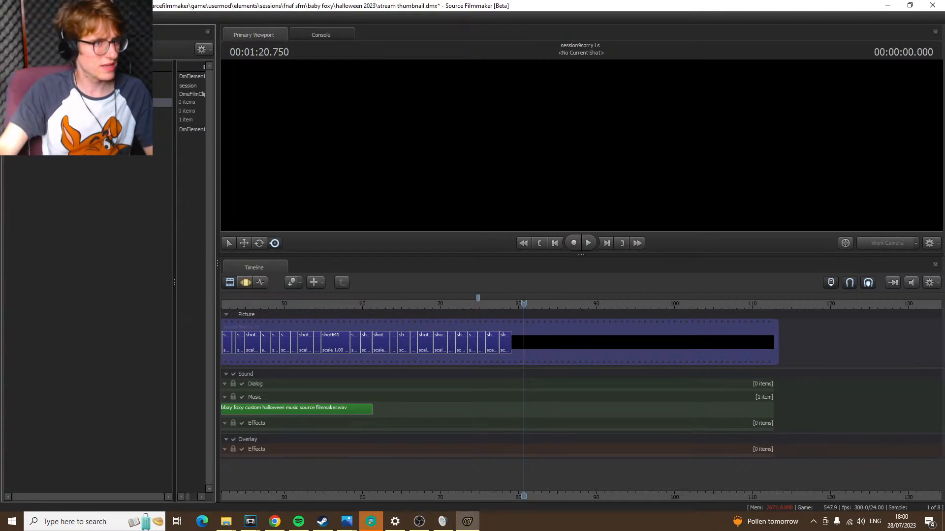
pyautogui.click(74, 203)
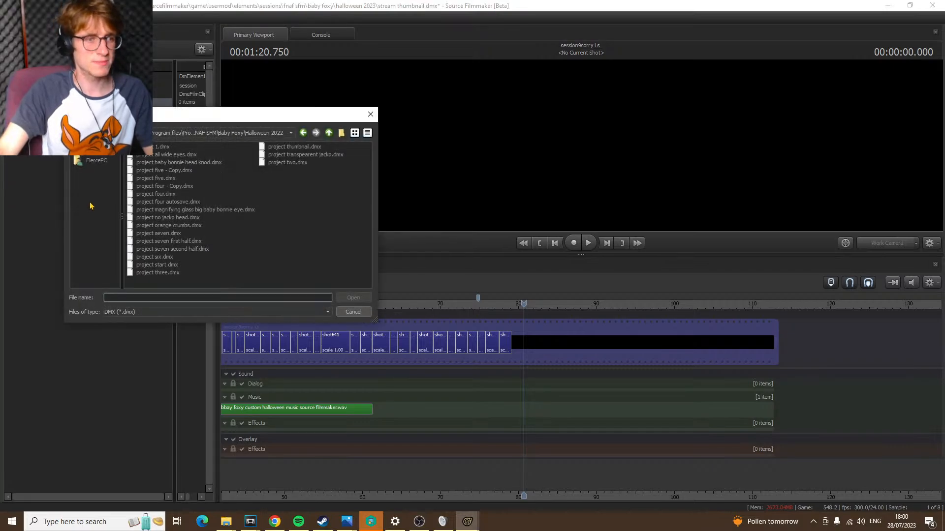
pyautogui.click(294, 148)
pyautogui.click(353, 298)
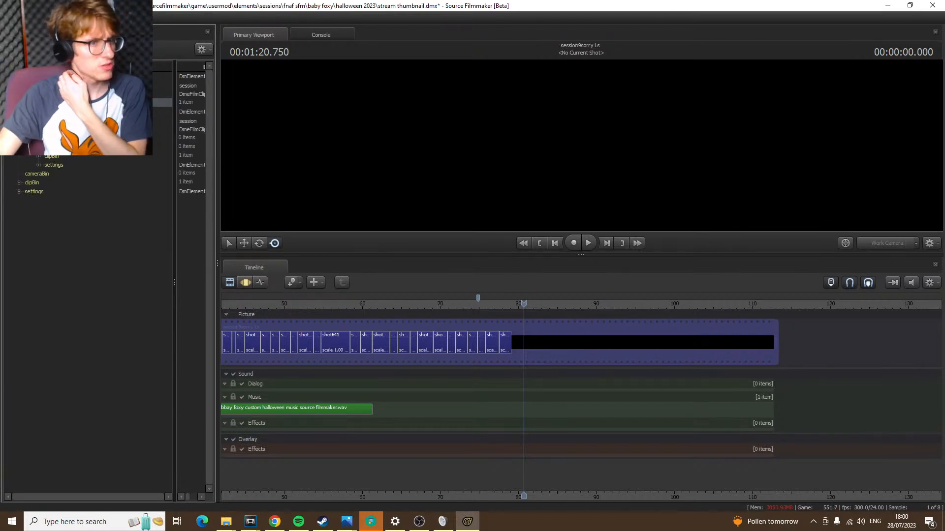
# Expand the imported session's subClipTrackGroup, tracks and Film levels to list the child shots
pyautogui.click(39, 129)
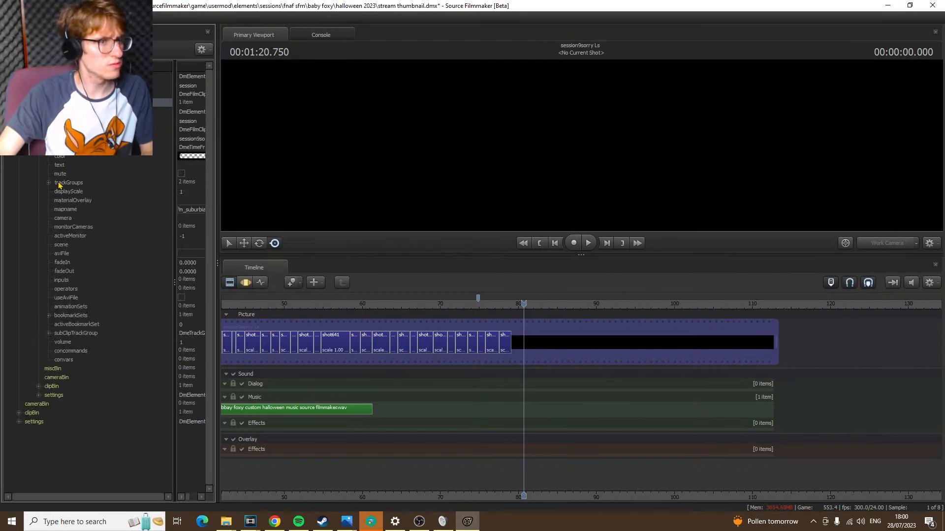
pyautogui.click(49, 333)
pyautogui.click(58, 352)
pyautogui.click(68, 360)
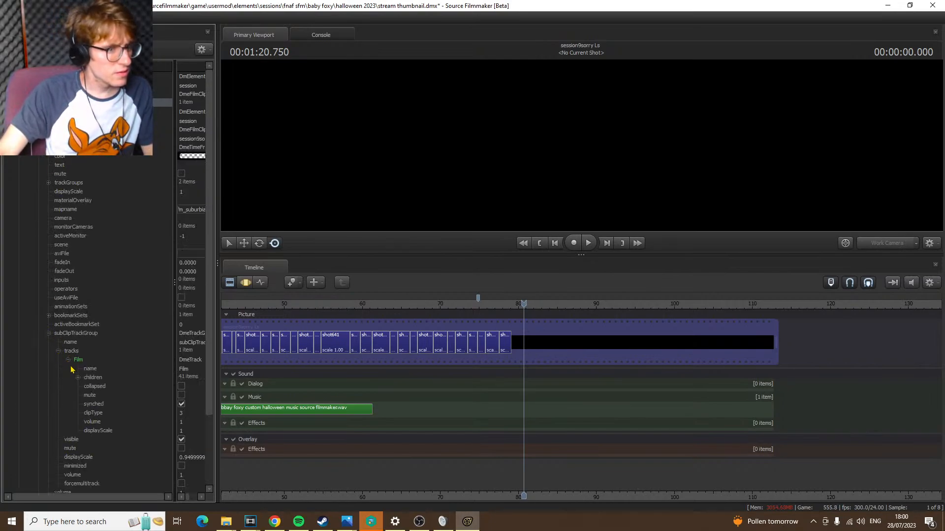
pyautogui.click(78, 377)
pyautogui.scroll(-13, 131, 393)
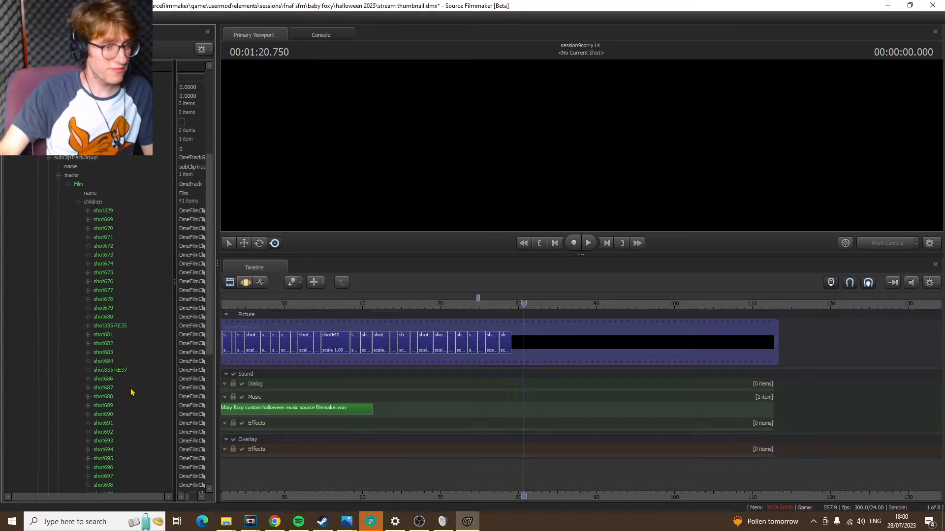
# Add shot705 from the imported session after the last timeline shot and view it through camera1
pyautogui.click(104, 389)
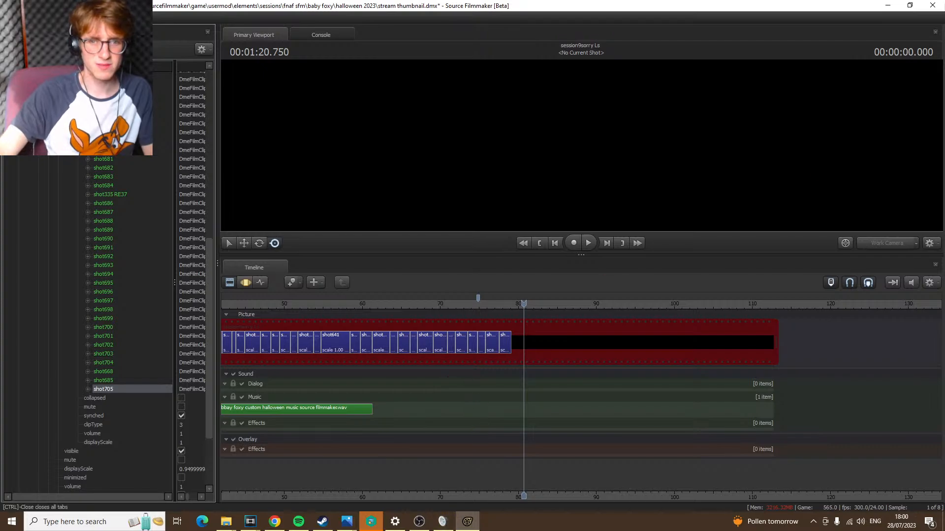
pyautogui.scroll(-3, 443, 339)
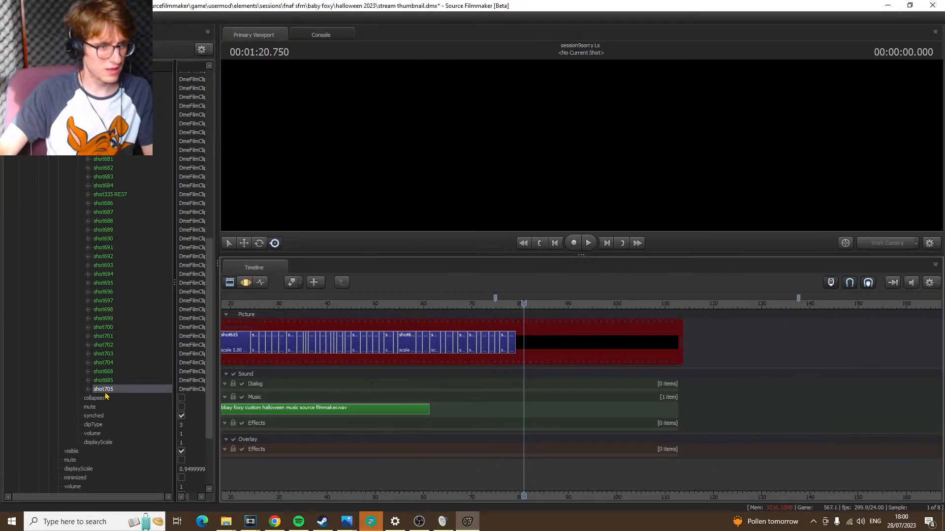
pyautogui.moveTo(119, 392); pyautogui.dragTo(541, 334)
pyautogui.click(888, 243)
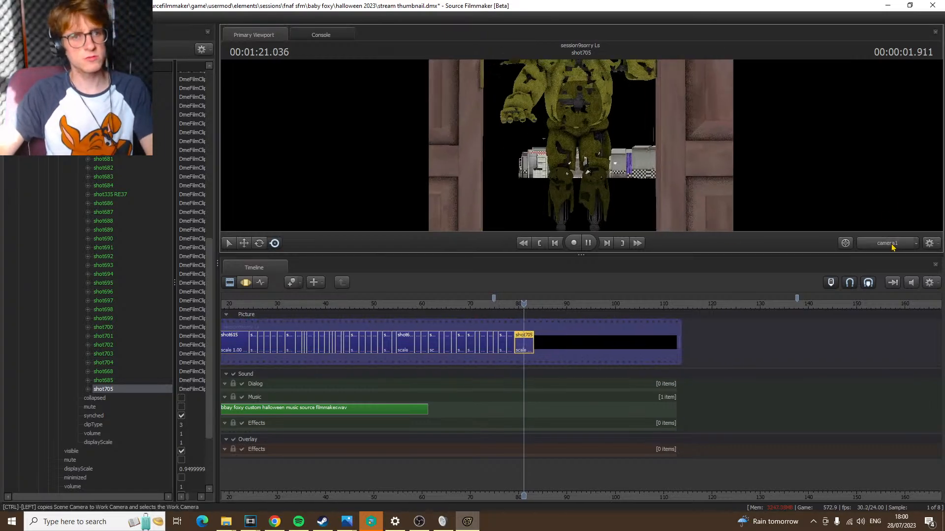
# Add shot685 from the imported session to the timeline directly after shot705
pyautogui.click(119, 382)
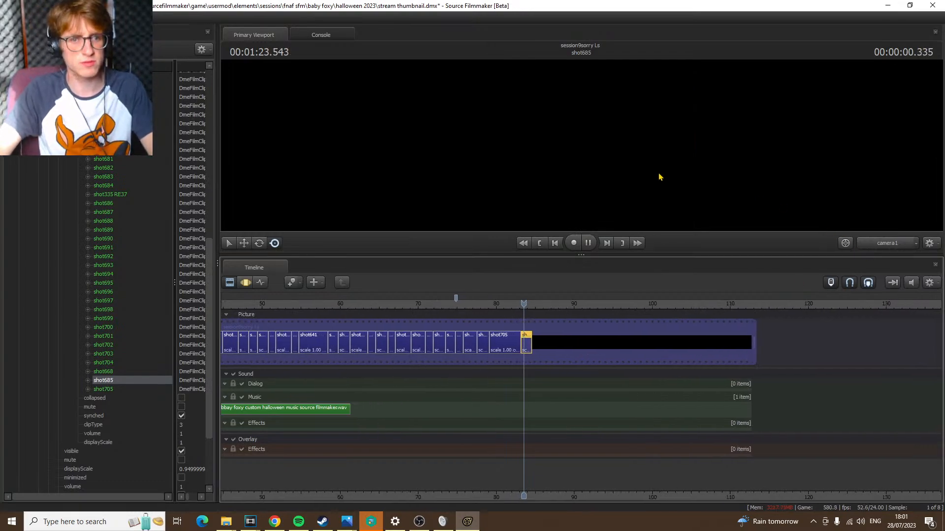
pyautogui.rightClick(659, 175)
pyautogui.click(672, 200)
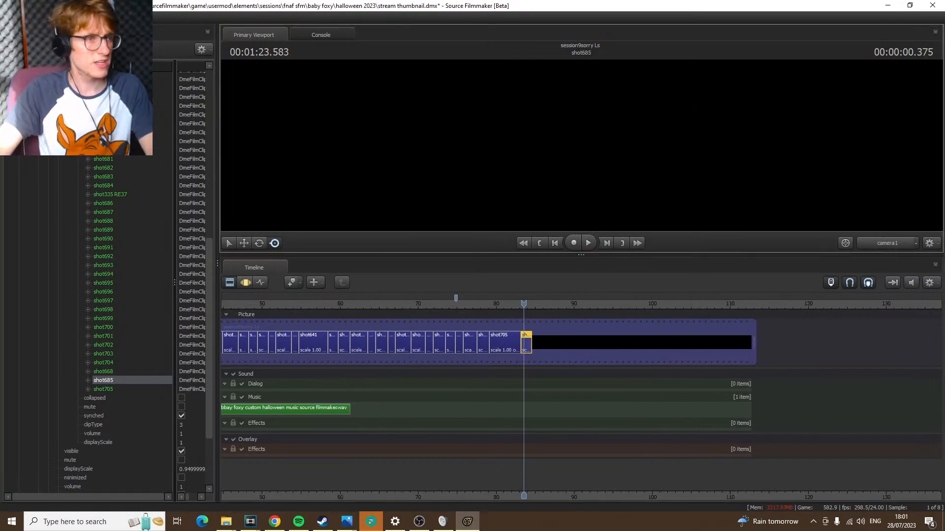
# Look through shot685's animation sets, from the bread models and lights up to the locked props, and check one set's controls
pyautogui.click(37, 35)
pyautogui.scroll(-20, 96, 403)
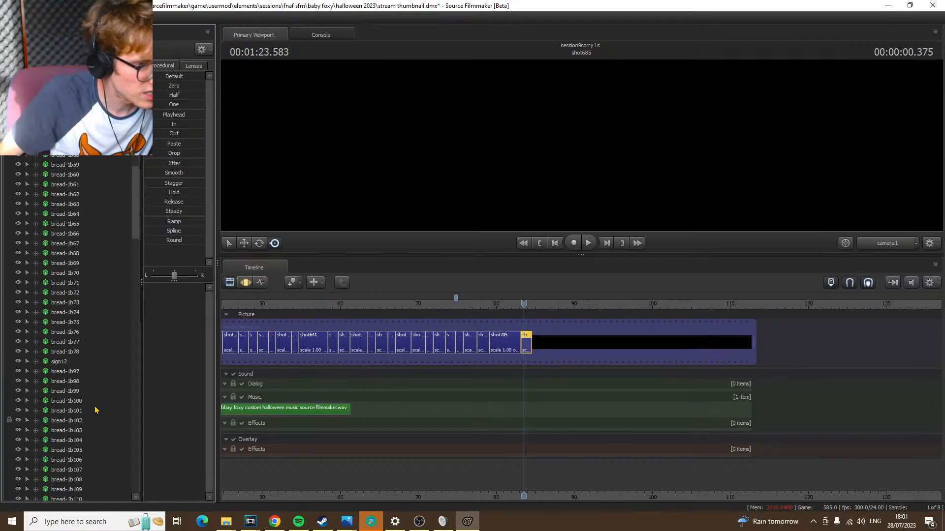
pyautogui.scroll(-5, 95, 412)
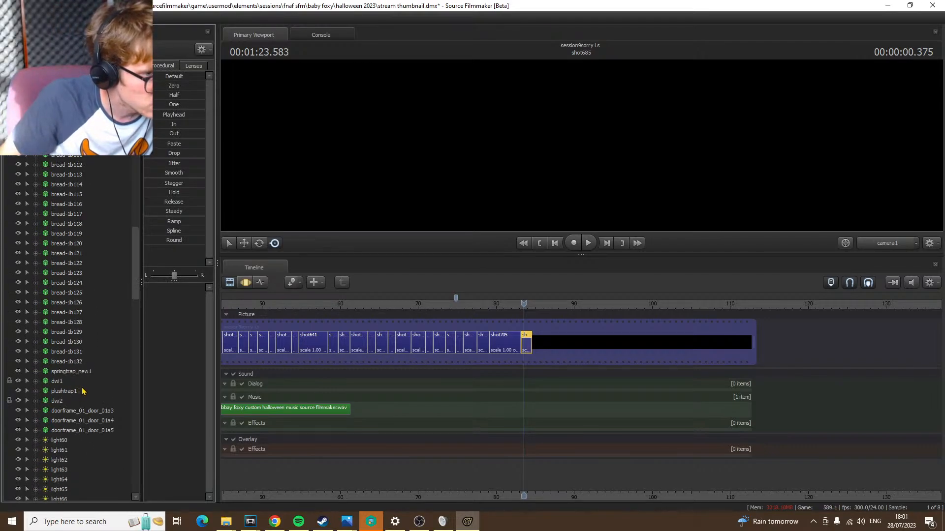
pyautogui.scroll(-7, 84, 391)
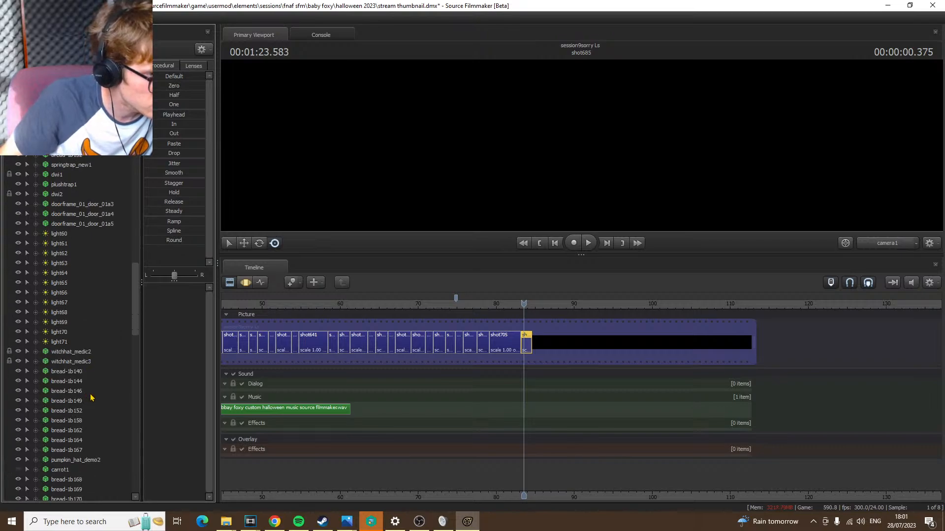
pyautogui.scroll(-13, 90, 397)
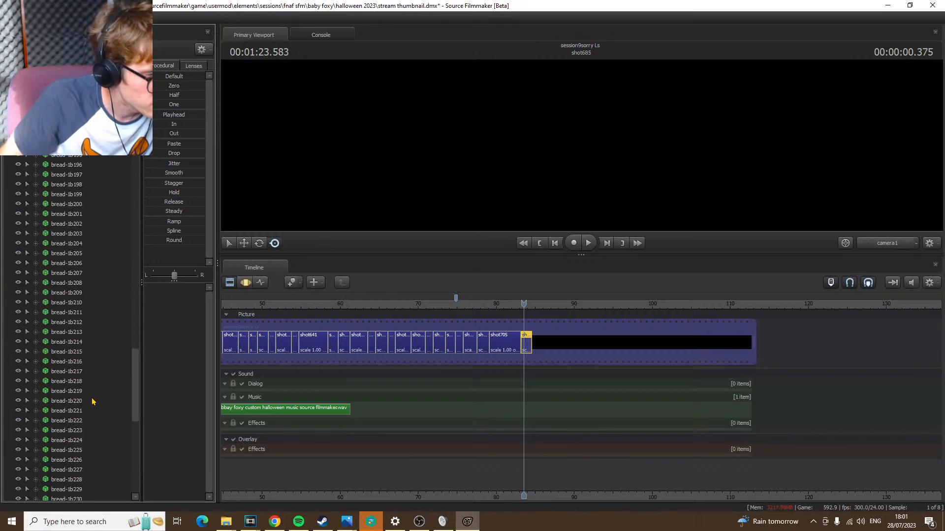
pyautogui.scroll(-13, 94, 404)
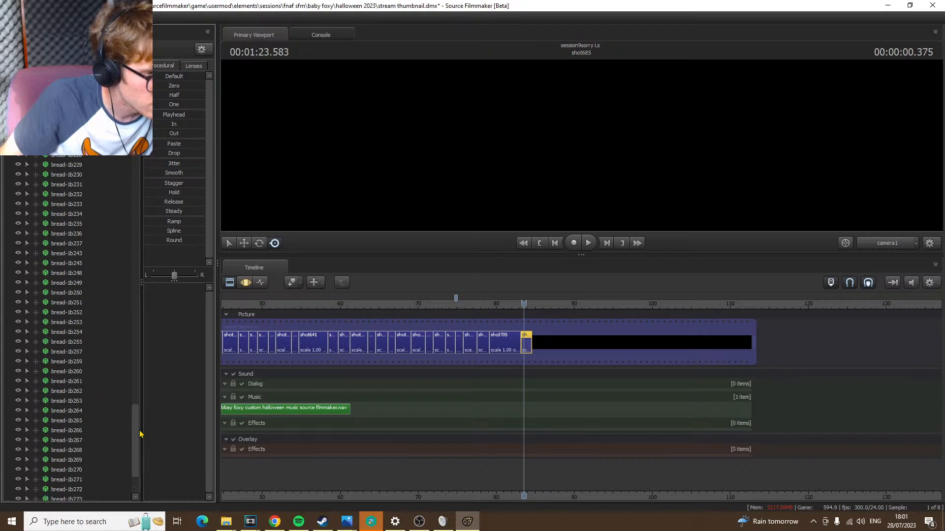
pyautogui.moveTo(139, 432); pyautogui.dragTo(134, 273)
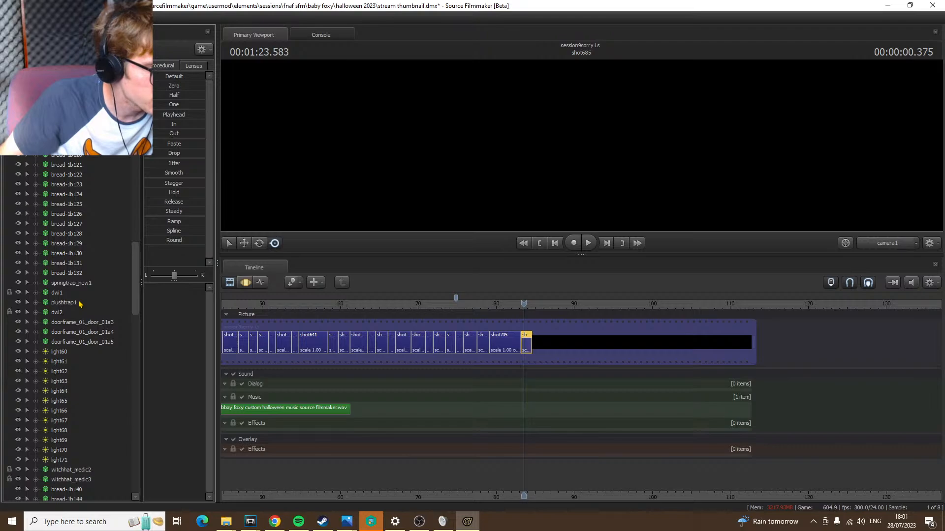
pyautogui.scroll(15, 79, 303)
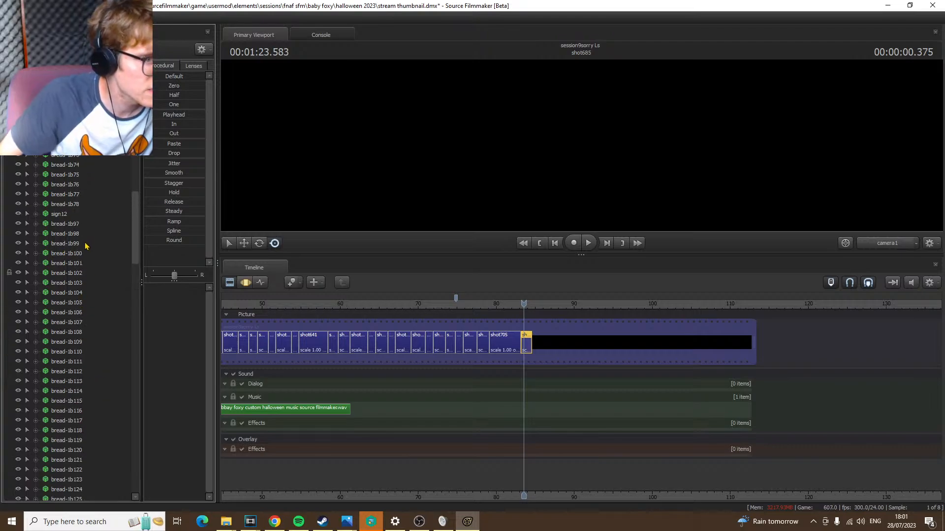
pyautogui.scroll(15, 86, 248)
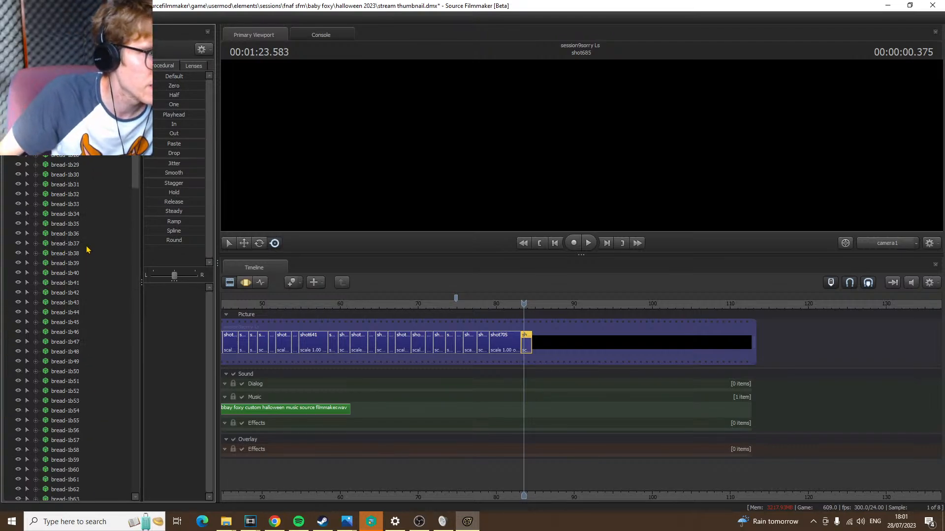
pyautogui.scroll(3, 79, 211)
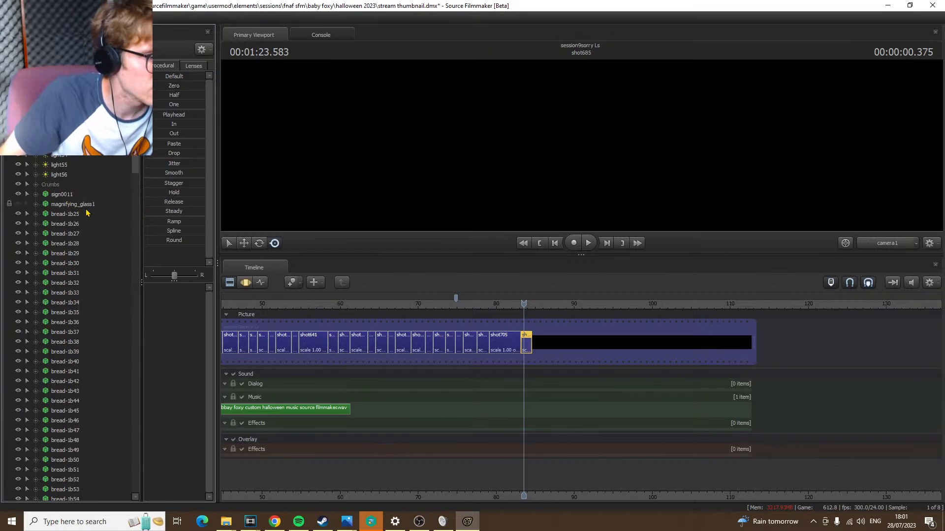
pyautogui.scroll(1, 88, 212)
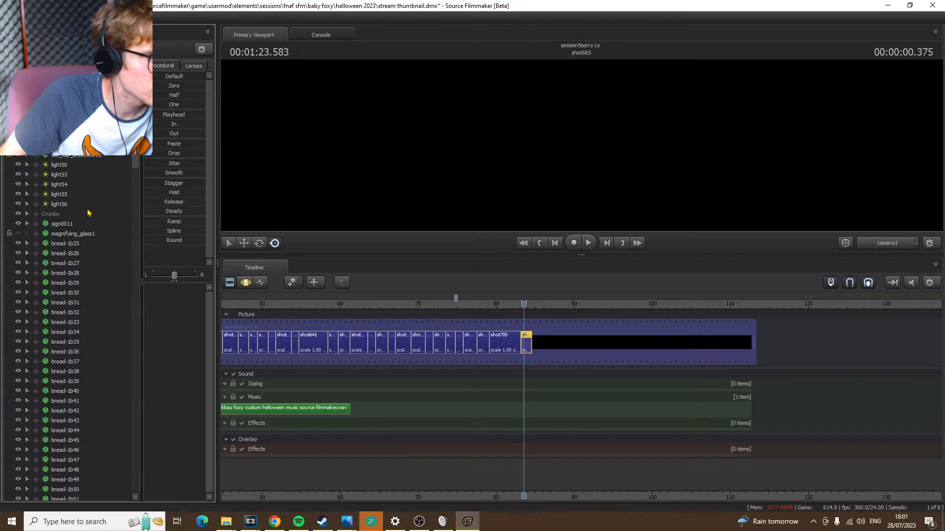
pyautogui.scroll(2, 88, 213)
pyautogui.scroll(3, 91, 212)
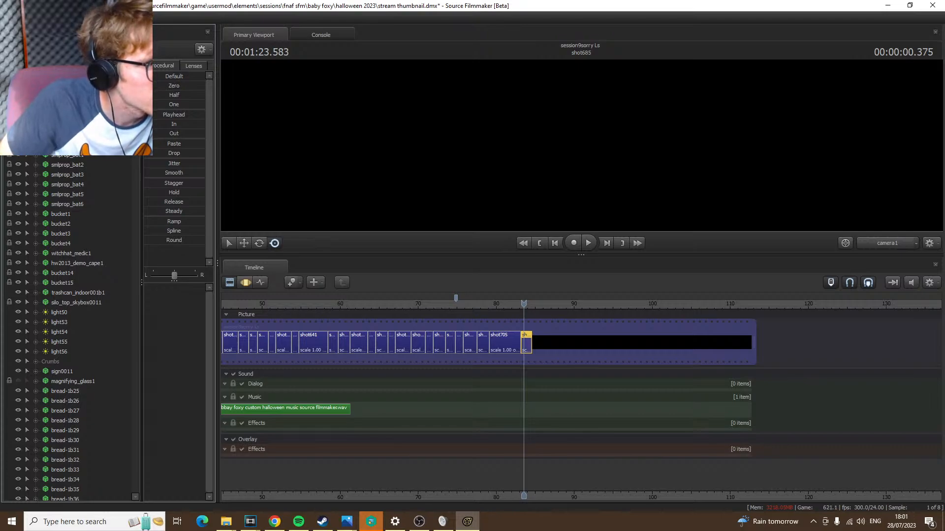
pyautogui.click(69, 125)
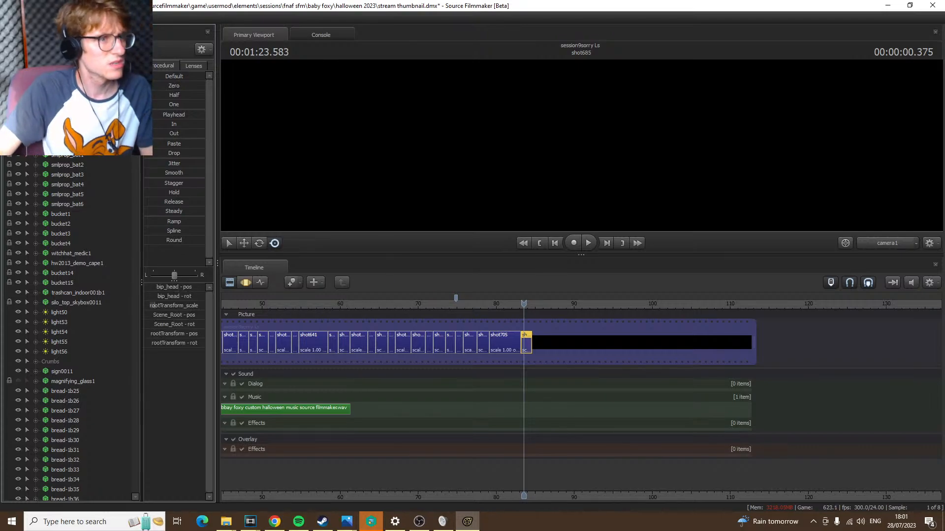
pyautogui.scroll(2, 89, 165)
pyautogui.scroll(-2, 89, 164)
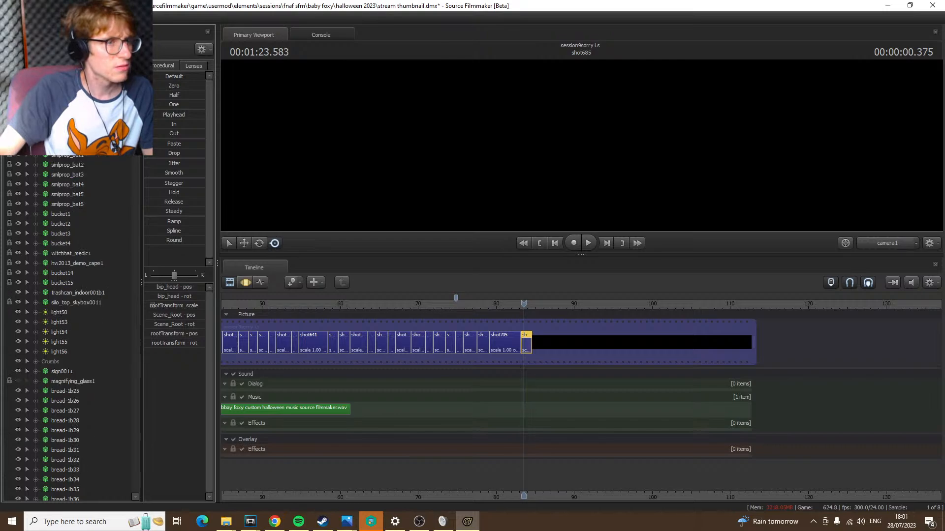
# Add shot700 from the imported session to the timeline directly after shot685 and go to its first frame
pyautogui.click(103, 34)
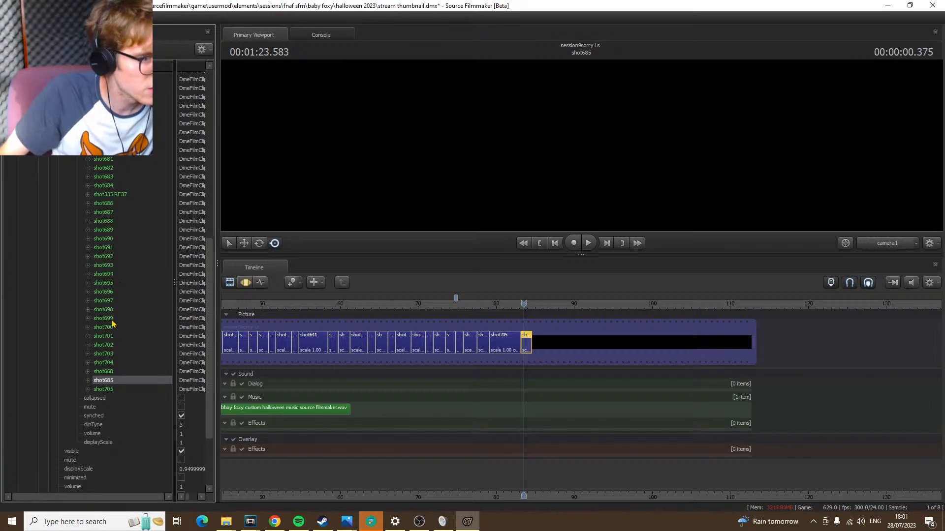
pyautogui.moveTo(114, 331); pyautogui.dragTo(591, 339)
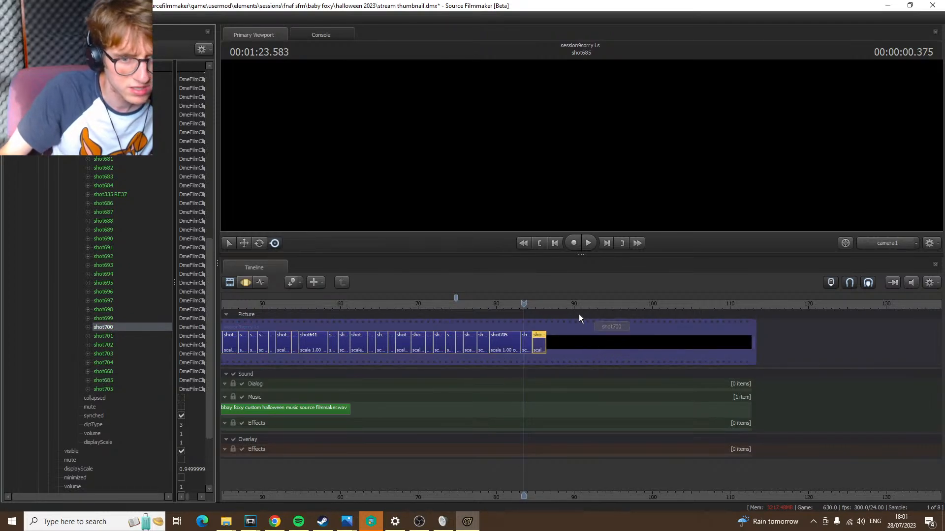
pyautogui.scroll(2, 590, 345)
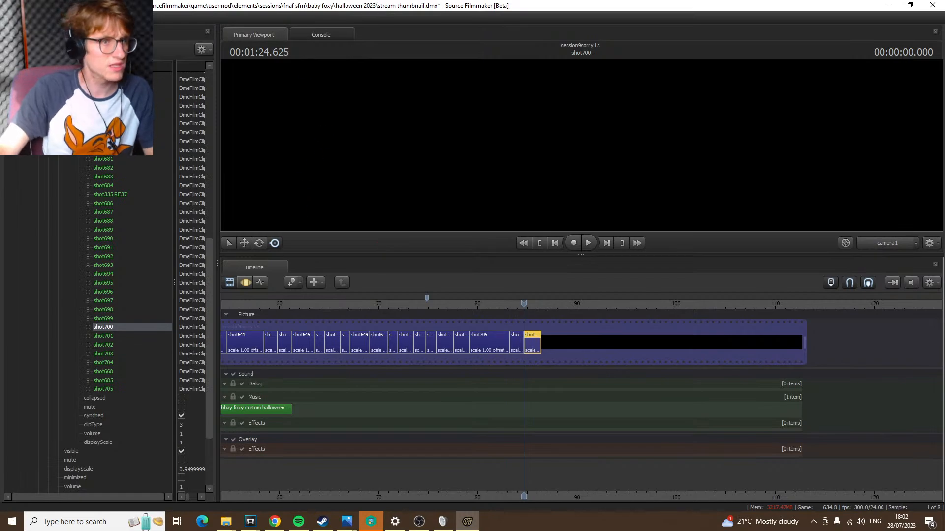
# Examine shot700's animation sets, checking the controls of the buckets, cape, witch hat, bats and other models
pyautogui.click(37, 34)
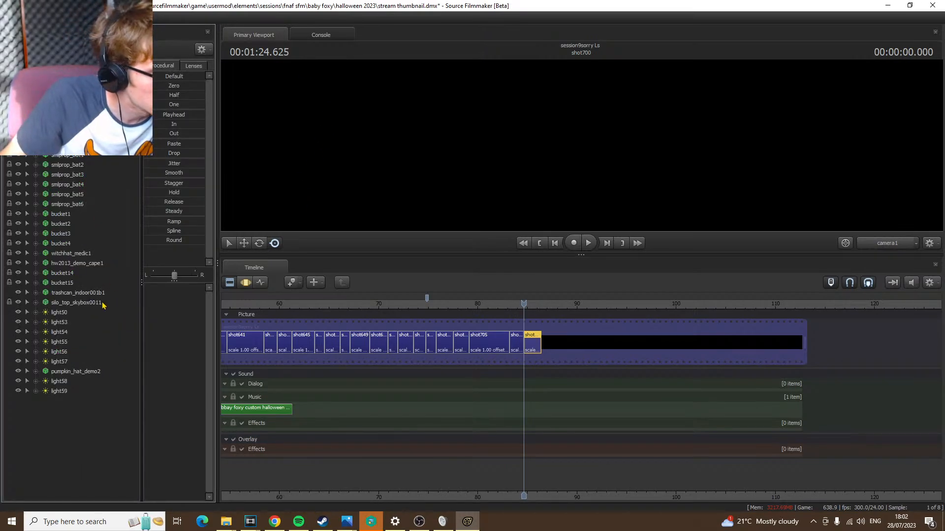
pyautogui.click(72, 284)
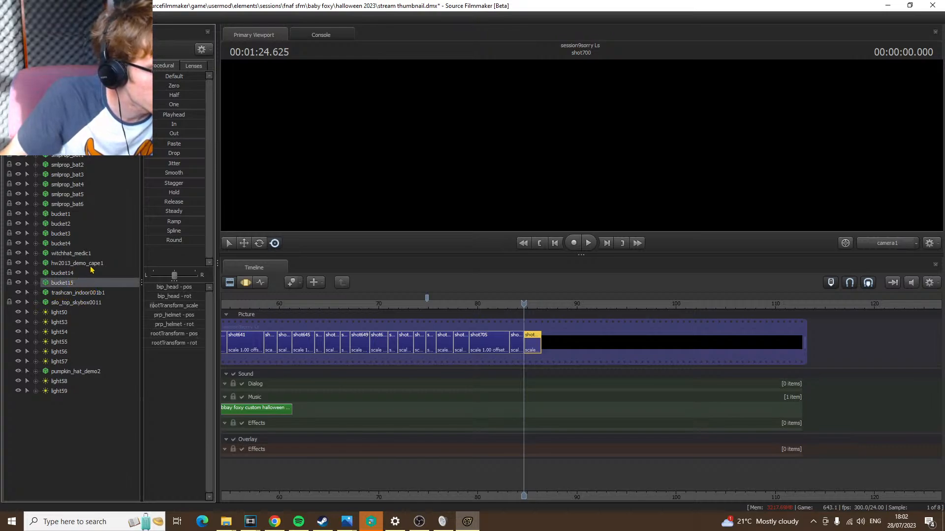
pyautogui.click(91, 266)
pyautogui.click(67, 255)
pyautogui.click(61, 244)
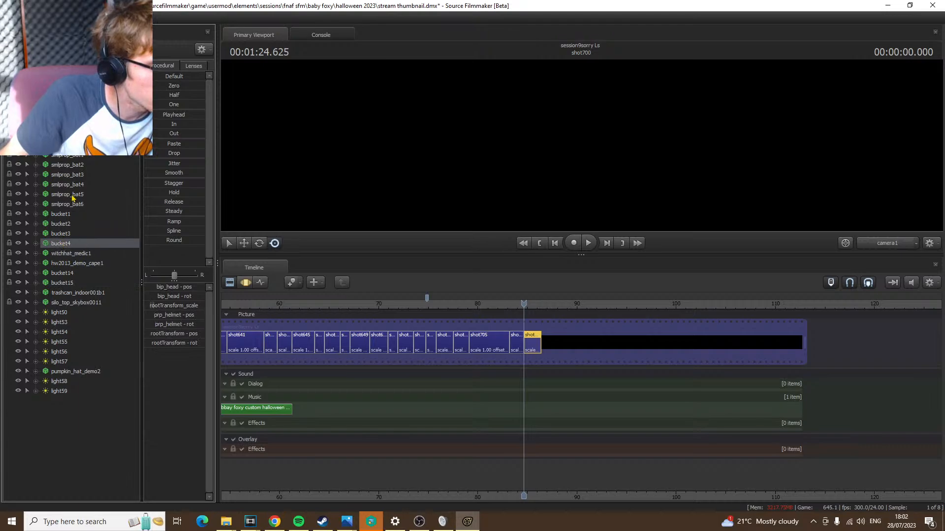
pyautogui.click(73, 205)
pyautogui.click(70, 138)
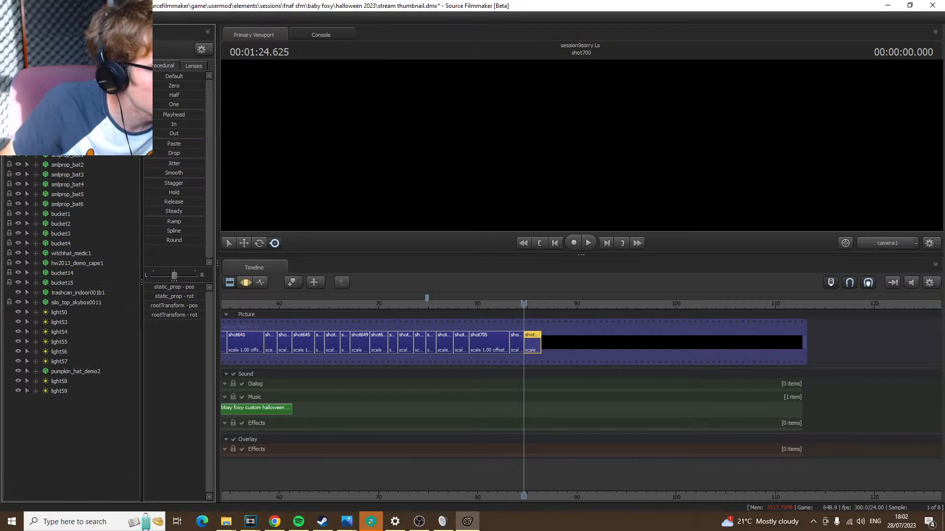
pyautogui.click(70, 118)
pyautogui.click(70, 109)
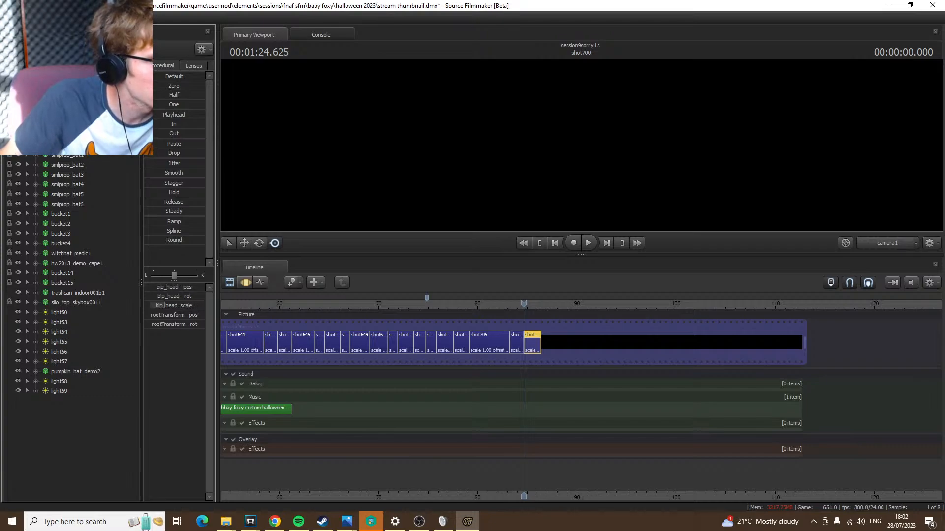
pyautogui.click(70, 98)
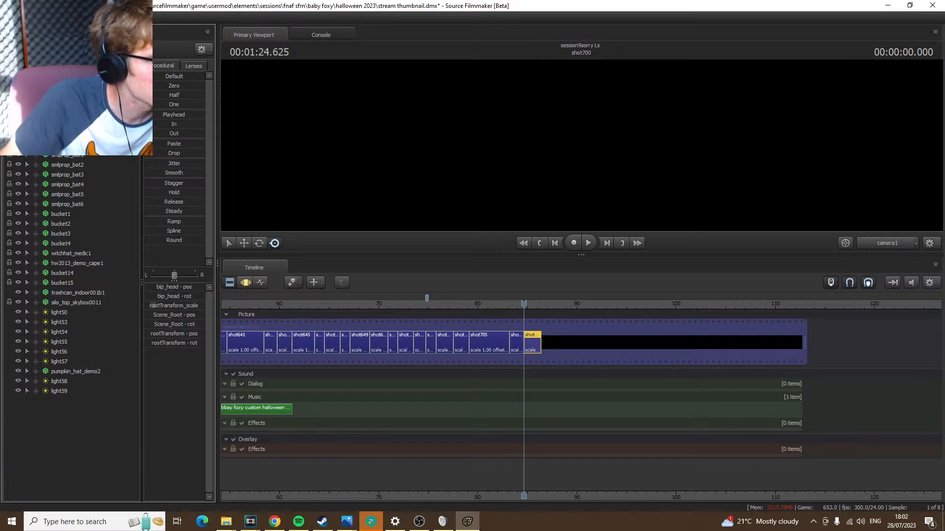
pyautogui.click(70, 89)
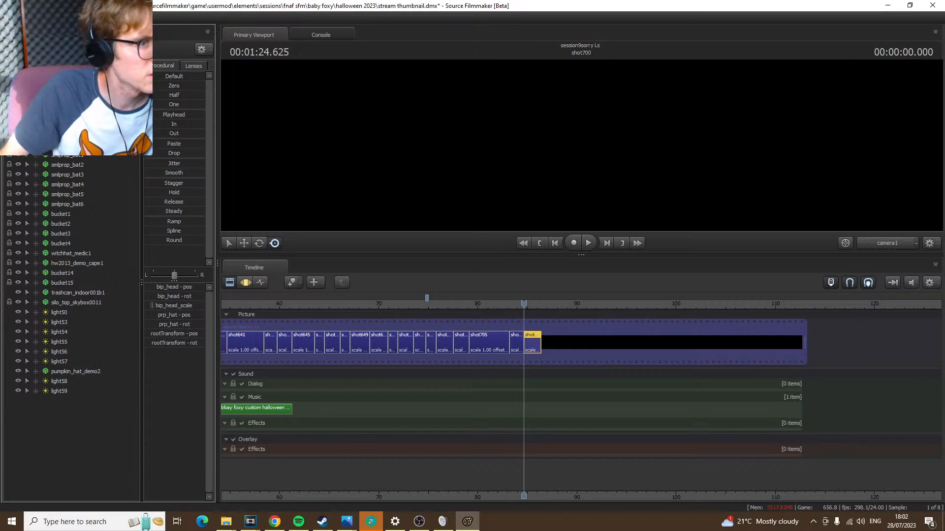
pyautogui.scroll(2, 70, 88)
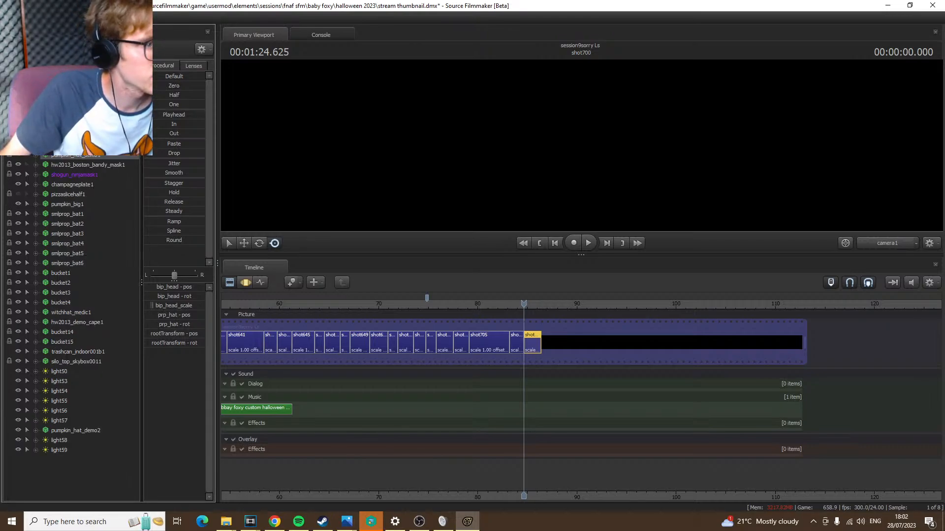
pyautogui.scroll(-2, 72, 325)
# Rename shot329 in the imported session's Film track as Maybe thumbnail
pyautogui.click(102, 34)
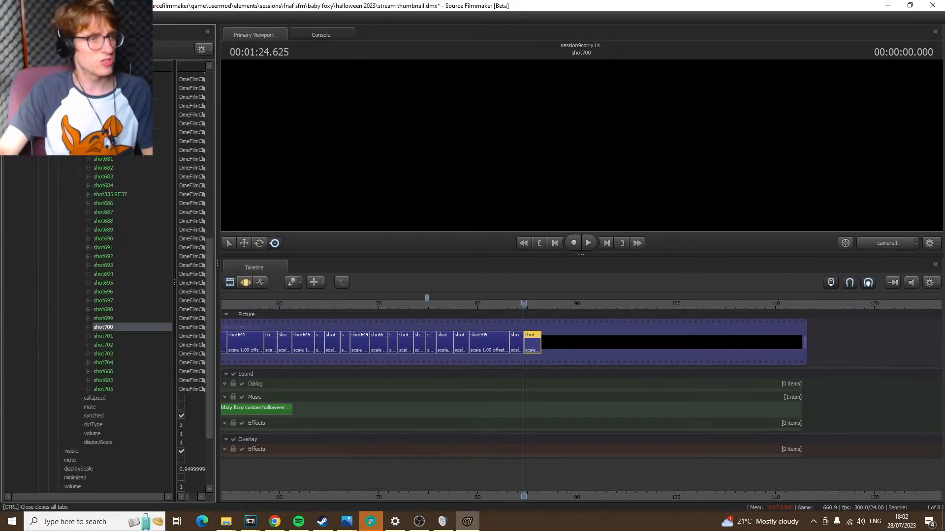
pyautogui.scroll(7, 117, 183)
pyautogui.moveTo(102, 212); pyautogui.dragTo(621, 351)
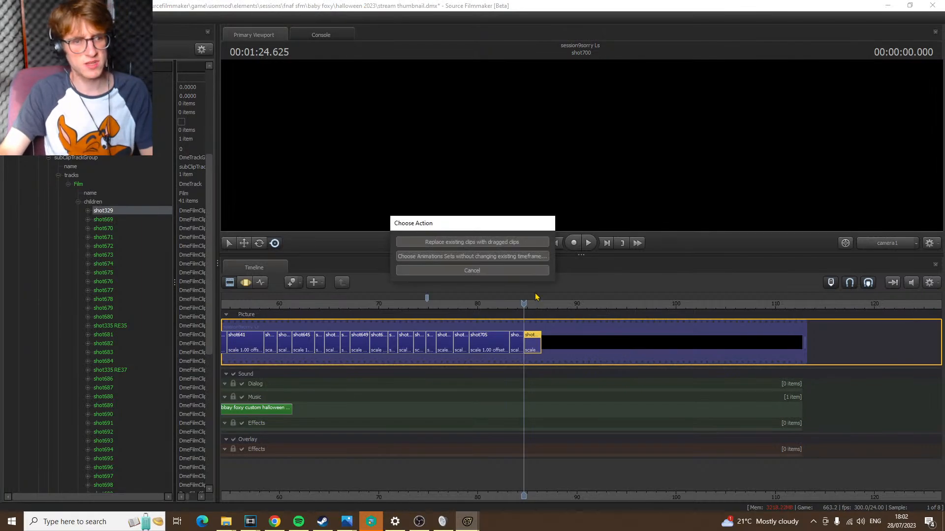
pyautogui.click(481, 271)
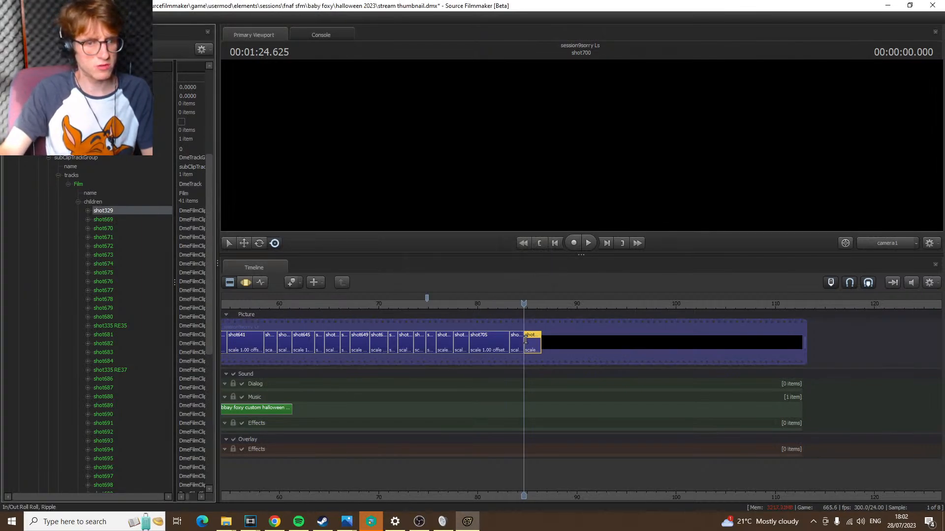
pyautogui.doubleClick(119, 212)
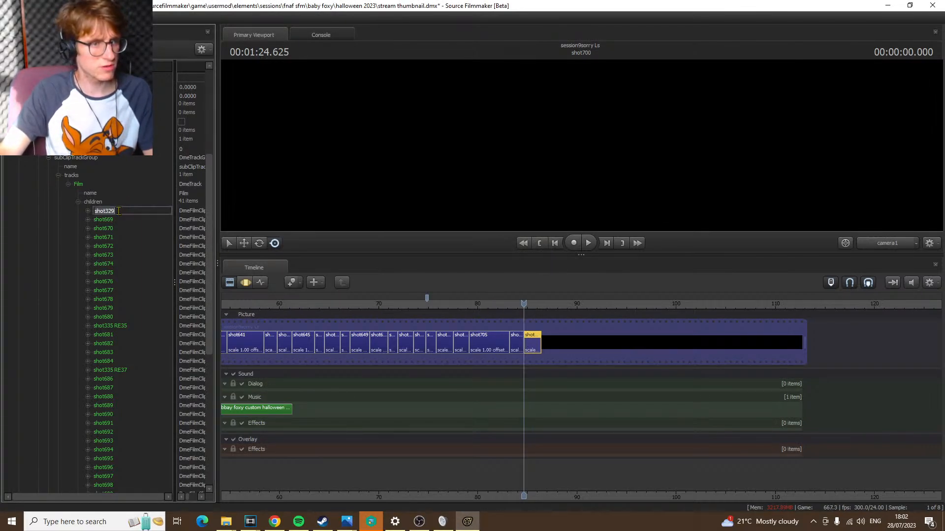
pyautogui.write('Maybe thumb')
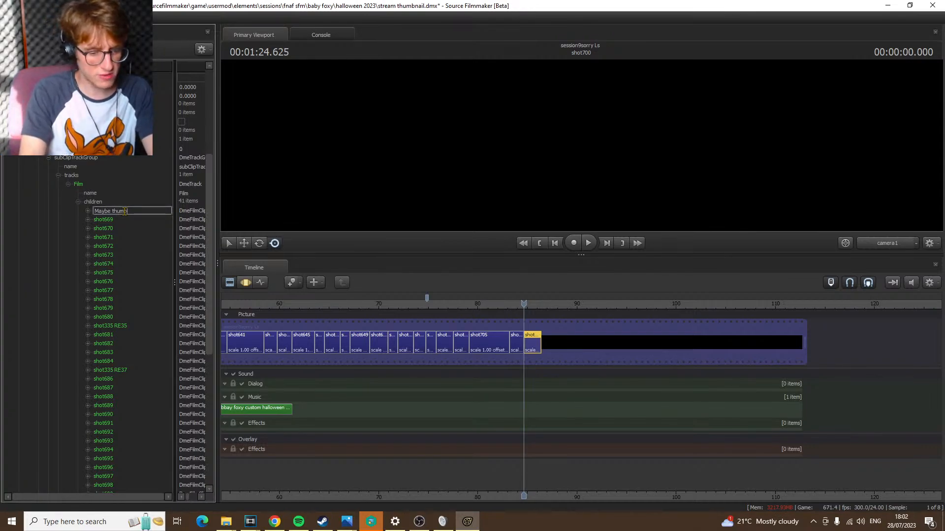
pyautogui.write('nail')
pyautogui.press('Return')
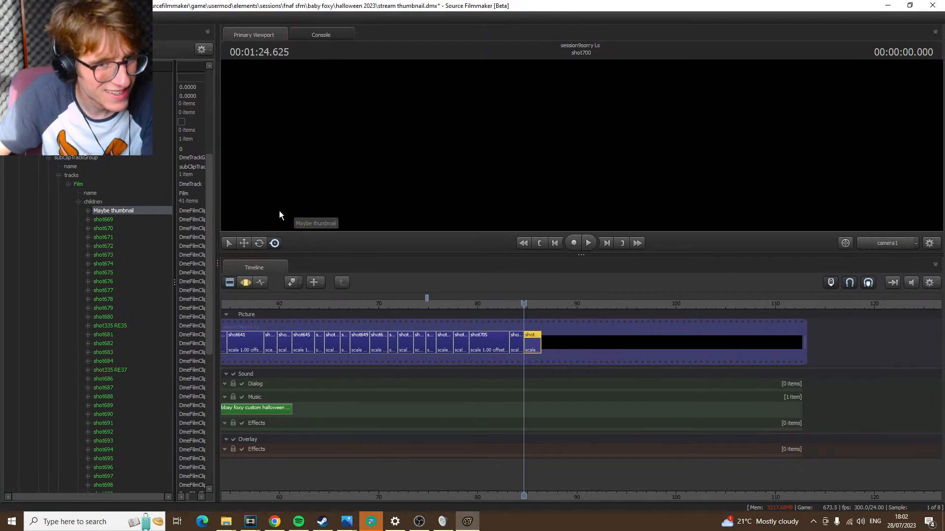
# Add the Maybe thumbnail shot to the timeline directly after shot700 and play its first half second
pyautogui.press('Down')
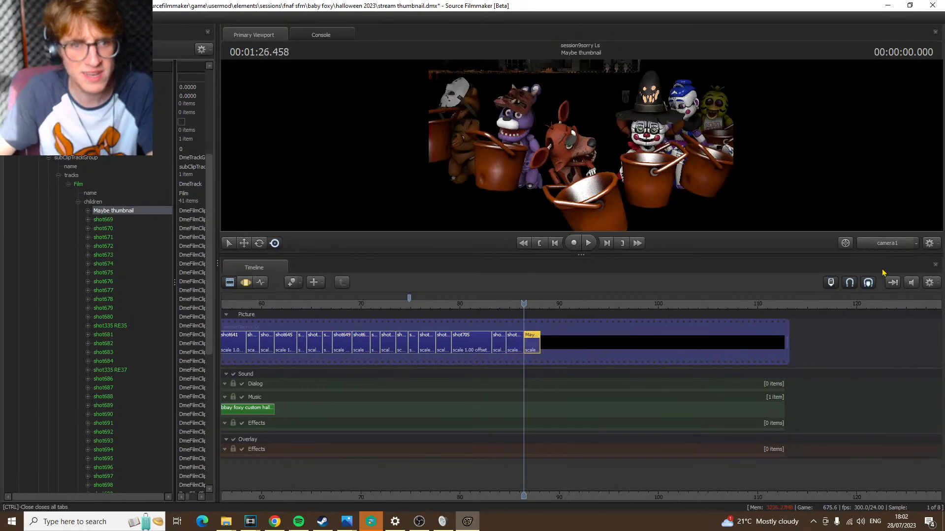
pyautogui.press('space')
pyautogui.press('space')
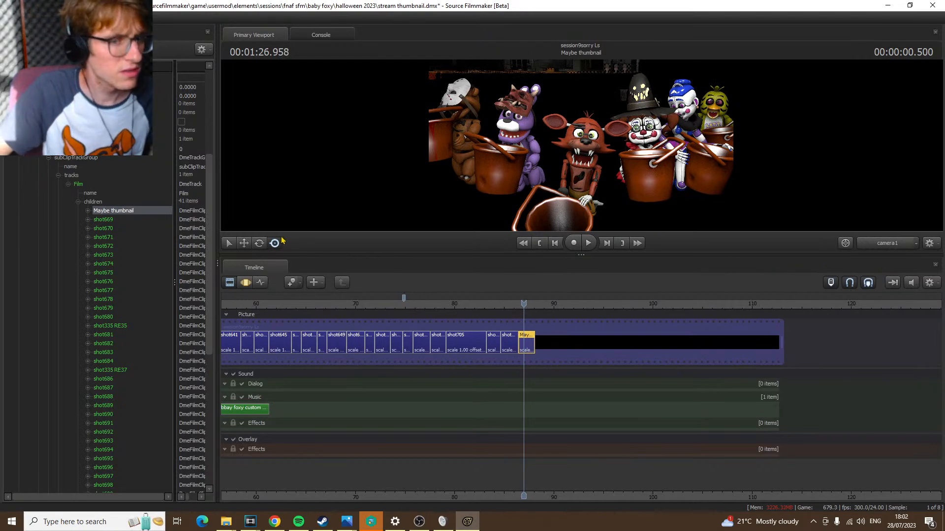
# Start opening another session and browse to the Fierce PC folder on the Seagate portable drive (E:)
pyautogui.click(35, 35)
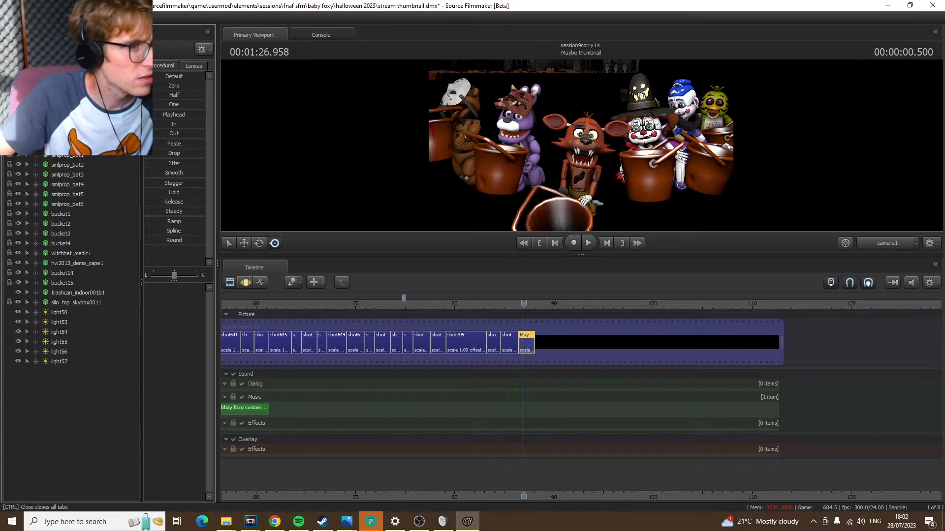
pyautogui.hotkey('ctrl', 'o')
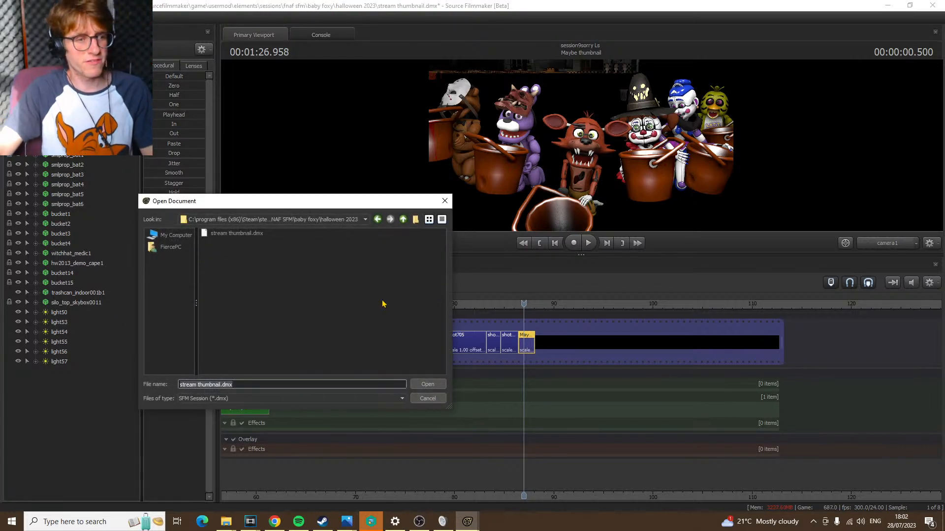
pyautogui.click(179, 237)
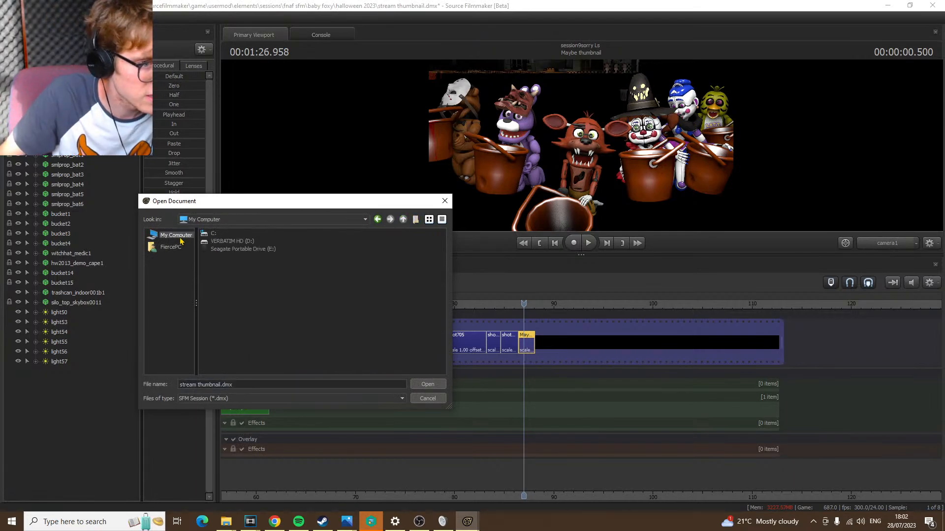
pyautogui.doubleClick(245, 249)
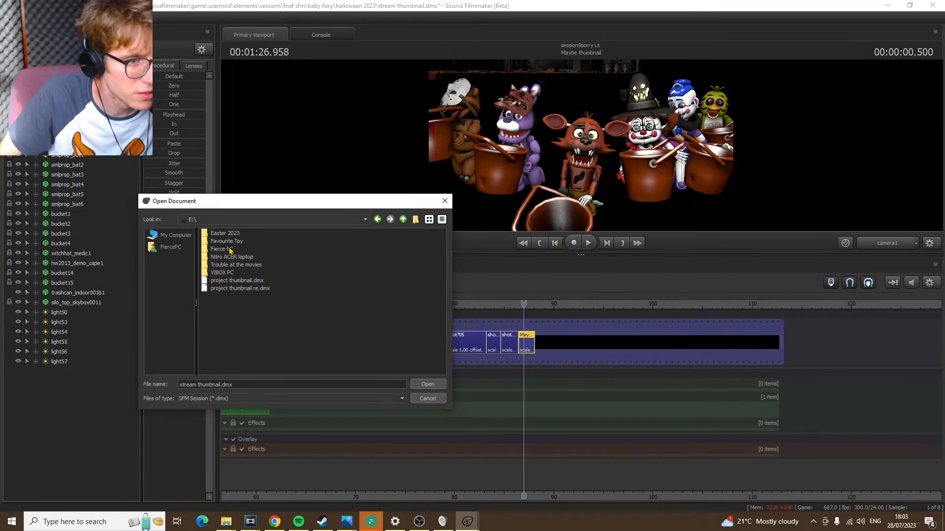
pyautogui.doubleClick(222, 249)
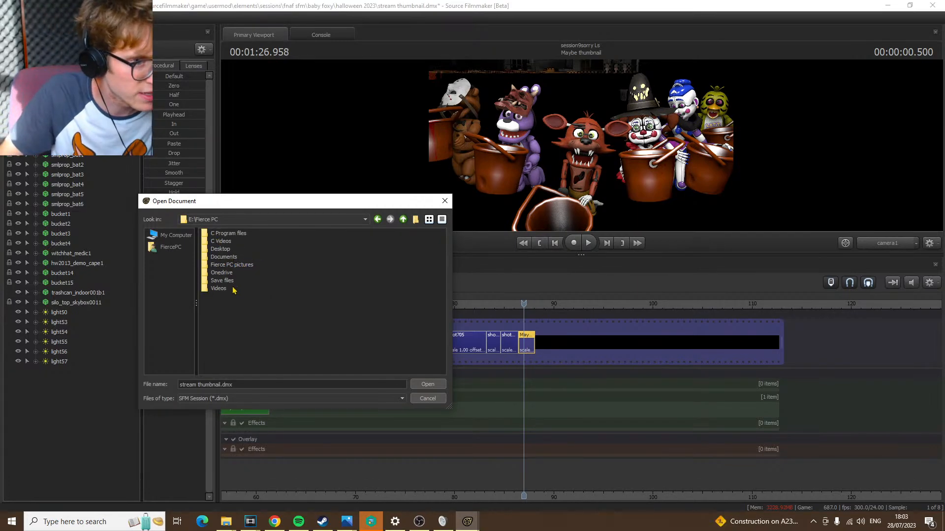
pyautogui.click(231, 264)
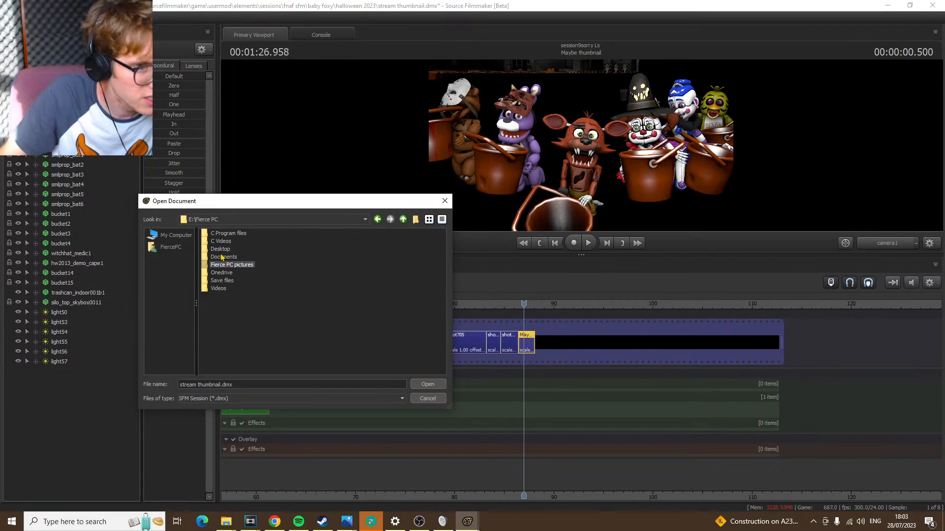
pyautogui.click(226, 257)
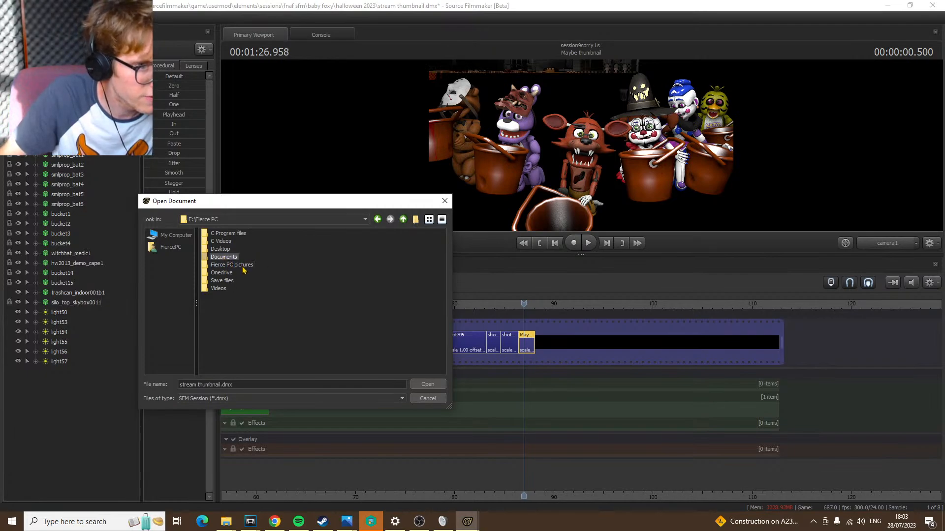
# Browse from C Program files through the backed-up Steam and Source Filmmaker folders to the Baby Foxy sessions folder in FNAF SFM
pyautogui.doubleClick(229, 234)
pyautogui.doubleClick(255, 234)
pyautogui.doubleClick(220, 235)
pyautogui.doubleClick(220, 234)
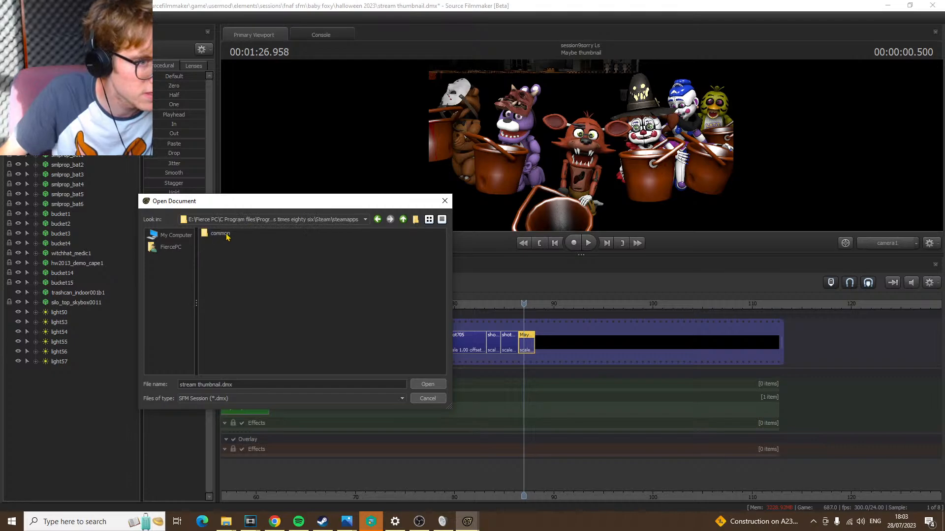
pyautogui.doubleClick(221, 235)
pyautogui.doubleClick(226, 237)
pyautogui.doubleClick(224, 238)
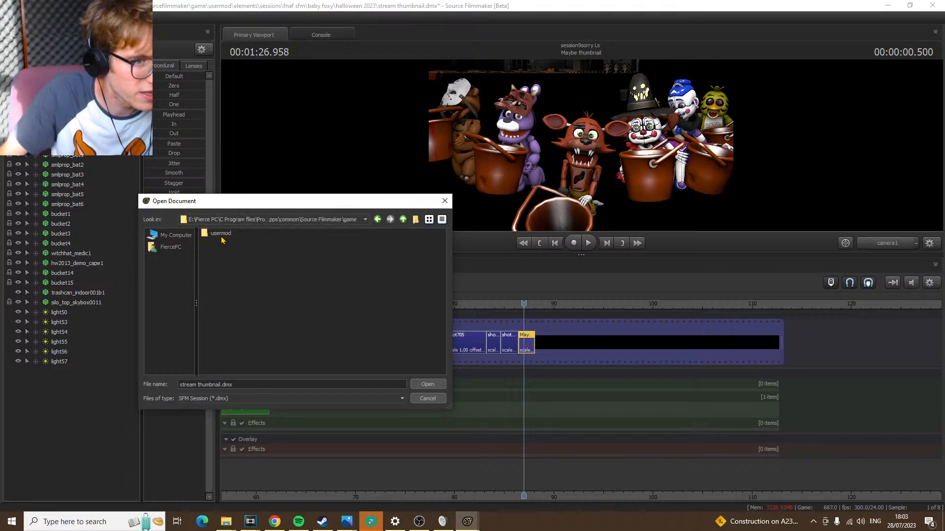
pyautogui.doubleClick(223, 236)
pyautogui.doubleClick(224, 235)
pyautogui.doubleClick(225, 237)
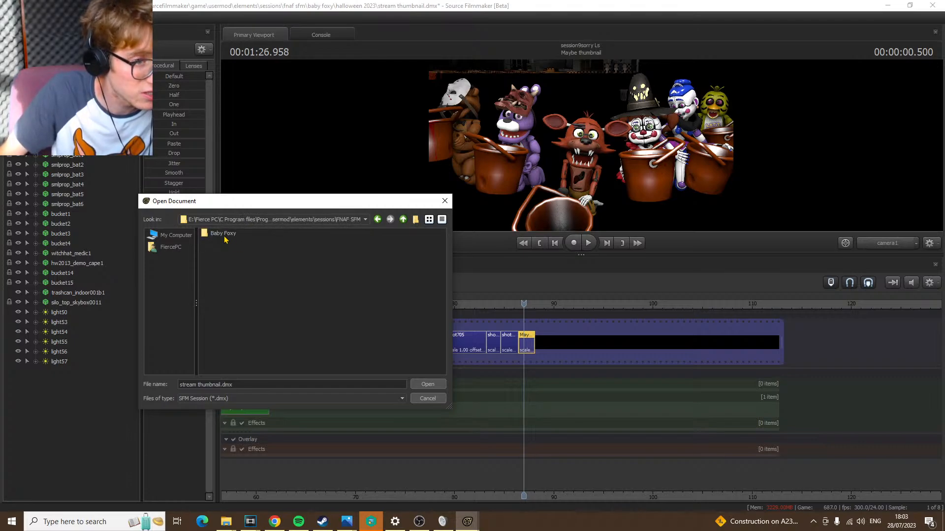
pyautogui.doubleClick(222, 234)
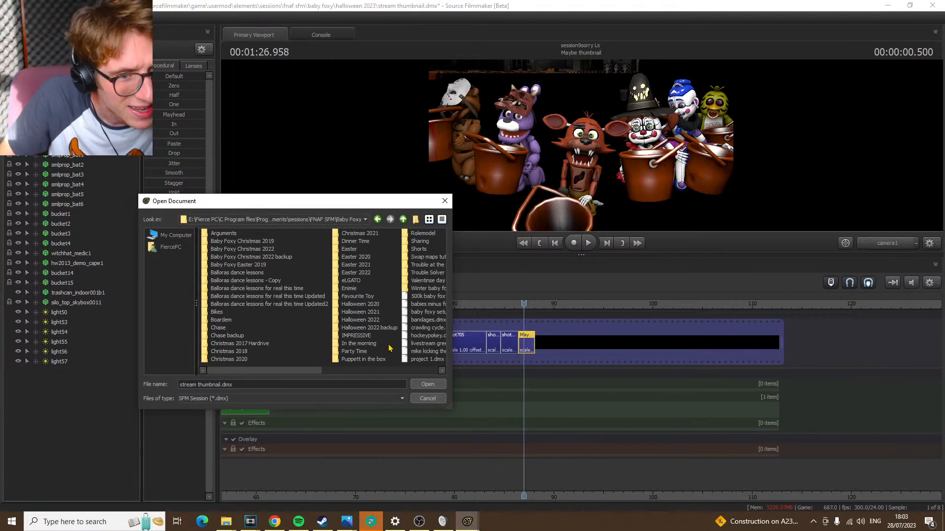
# Open project thumbnail.dmx from the Halloween 2022 folder, saving the changes to the stream thumbnail session
pyautogui.doubleClick(379, 321)
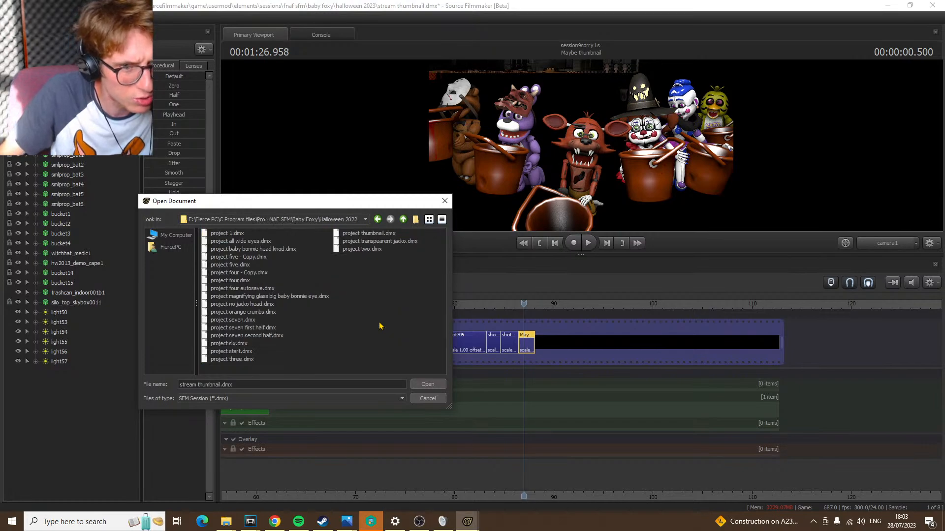
pyautogui.doubleClick(362, 234)
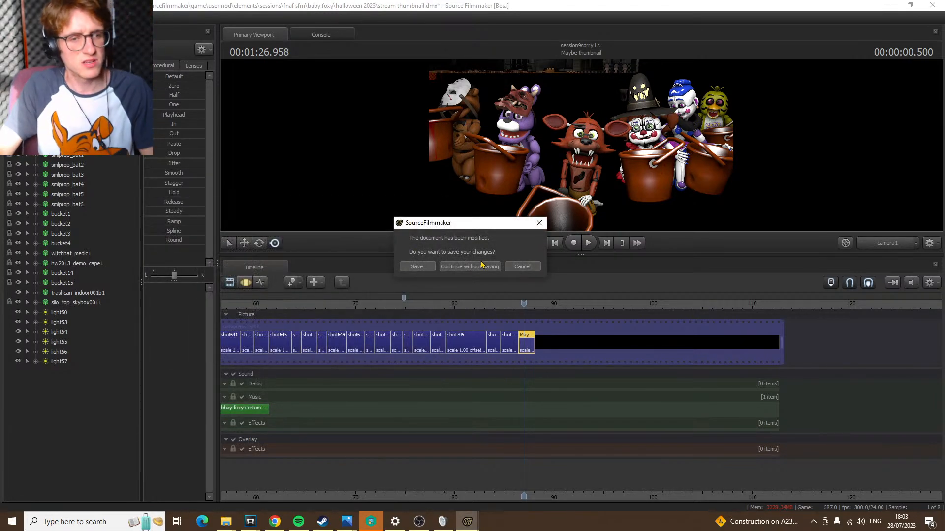
pyautogui.click(405, 267)
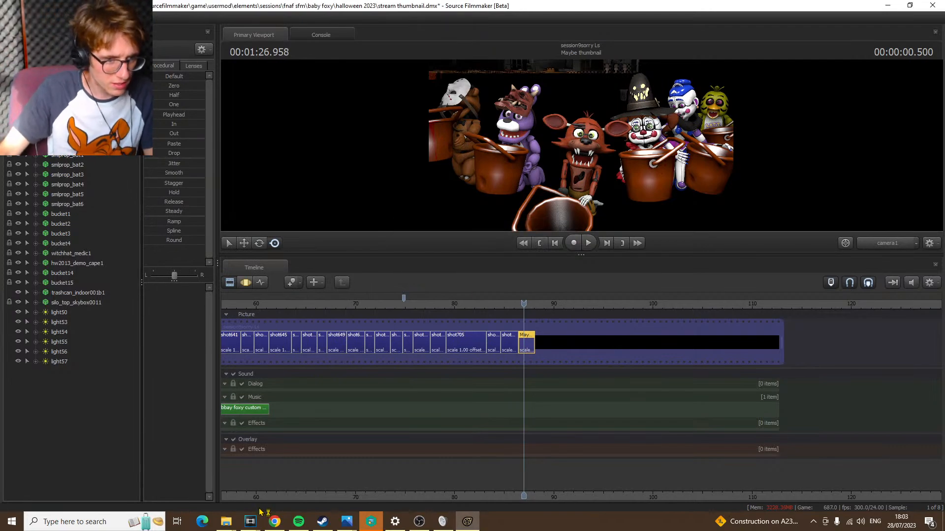
# Switch to Chrome to check the live stream's YouTube Studio page and chat, and return to Source Filmmaker
pyautogui.click(273, 524)
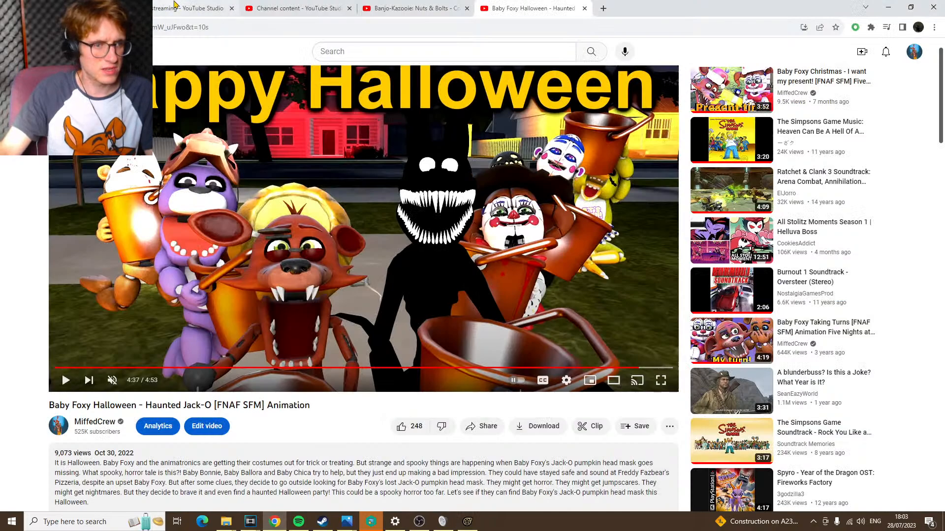
pyautogui.click(295, 8)
pyautogui.click(206, 6)
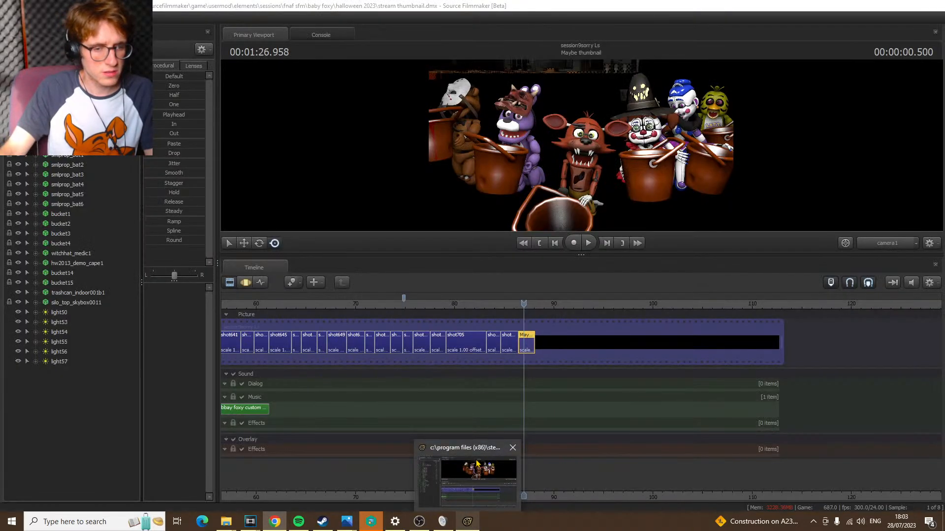
pyautogui.click(469, 459)
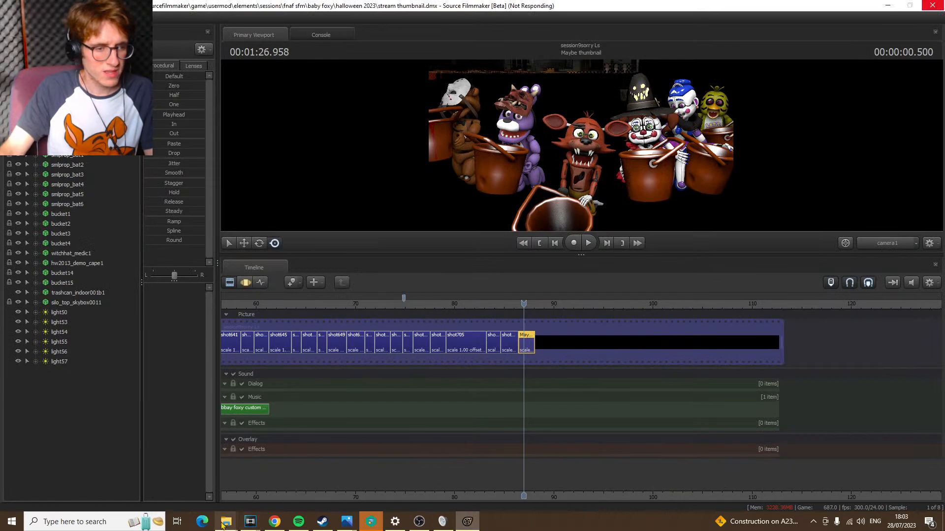
# Play the Bbay Foxy custom Halloween music file from the usermod sound folder in the media player
pyautogui.moveTo(226, 522)
pyautogui.click(290, 485)
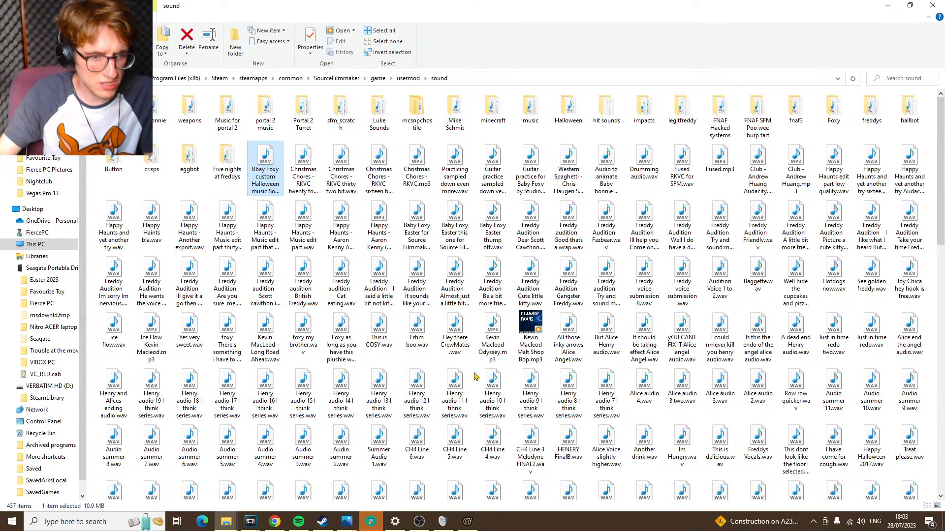
pyautogui.click(298, 164)
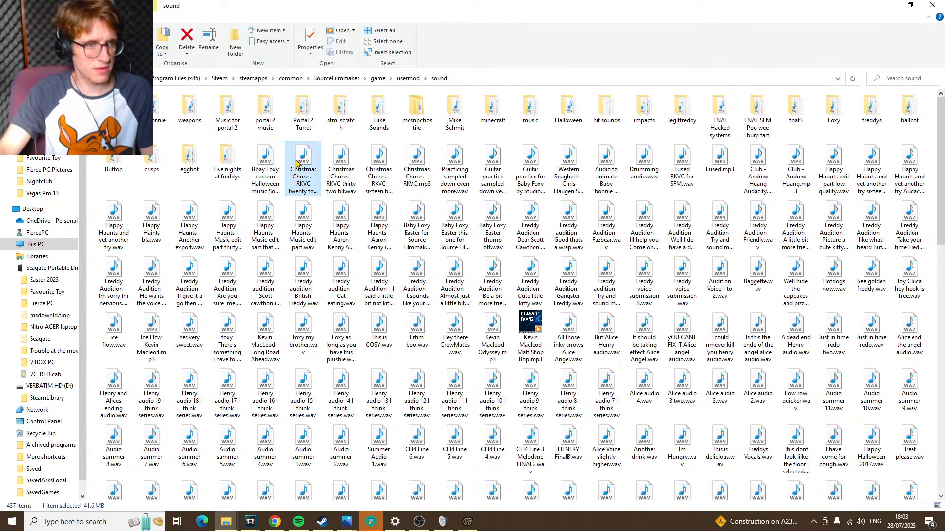
pyautogui.click(266, 168)
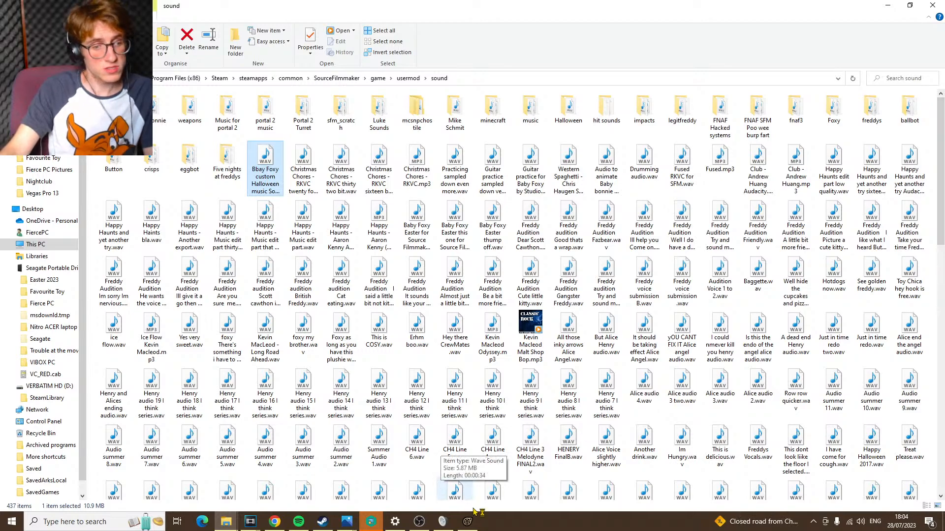
pyautogui.moveTo(474, 523)
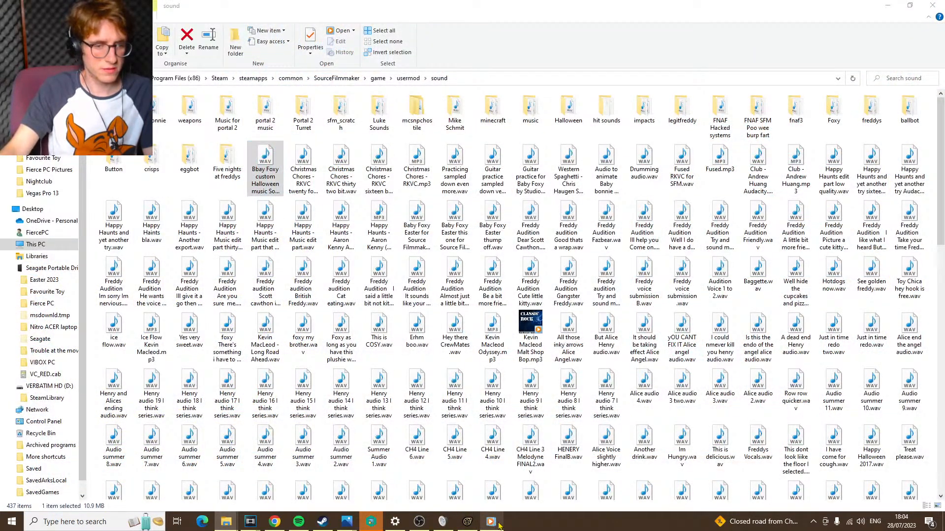
pyautogui.click(495, 521)
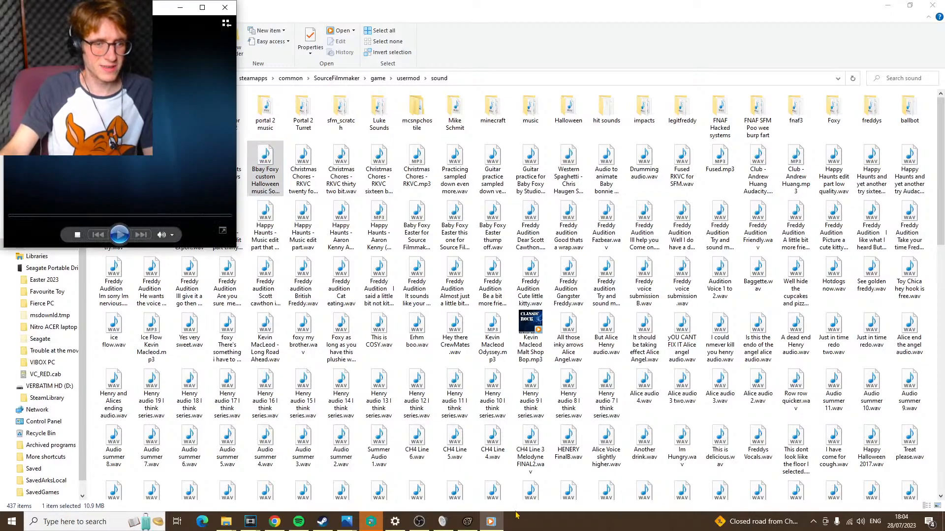
pyautogui.click(120, 234)
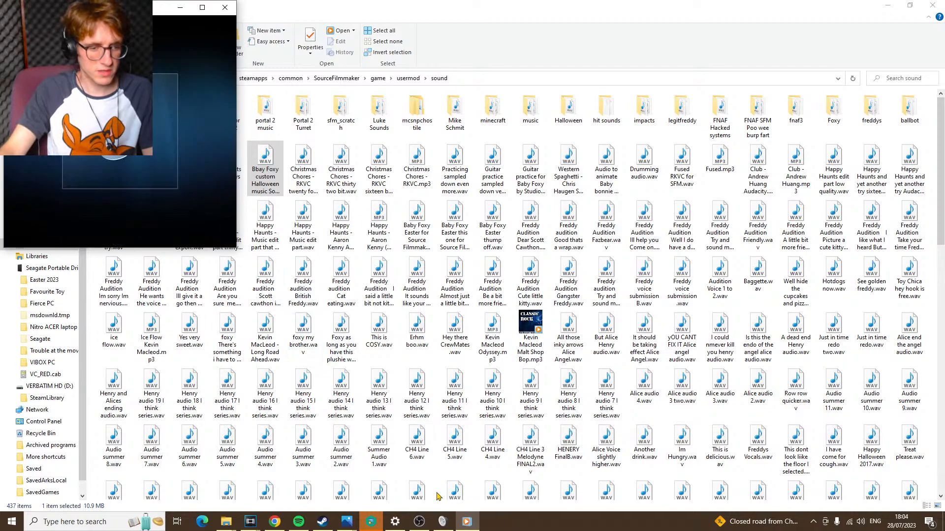
# Relaunch Source Filmmaker and open the recent Halloween 2022 project thumbnail.dmx session, declining to remove the unsubscribed workshop items
pyautogui.click(107, 520)
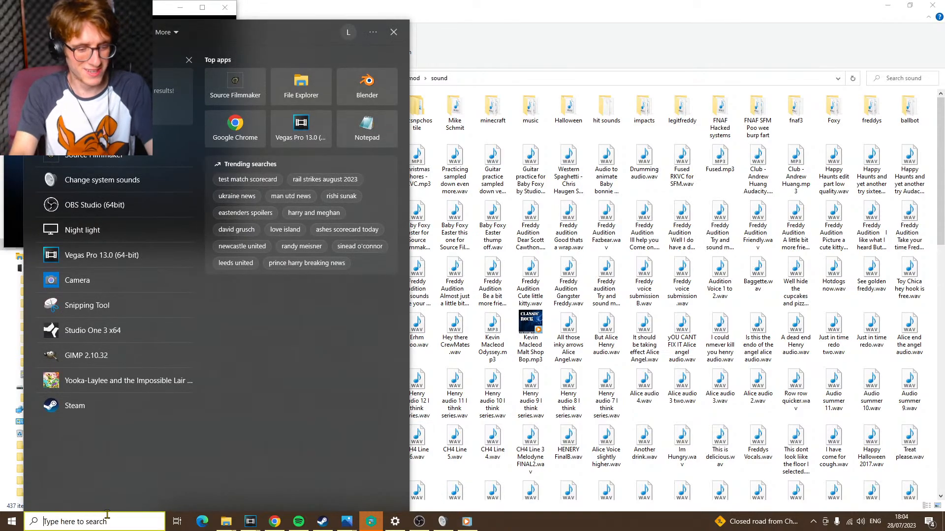
pyautogui.write('so')
pyautogui.press('Return')
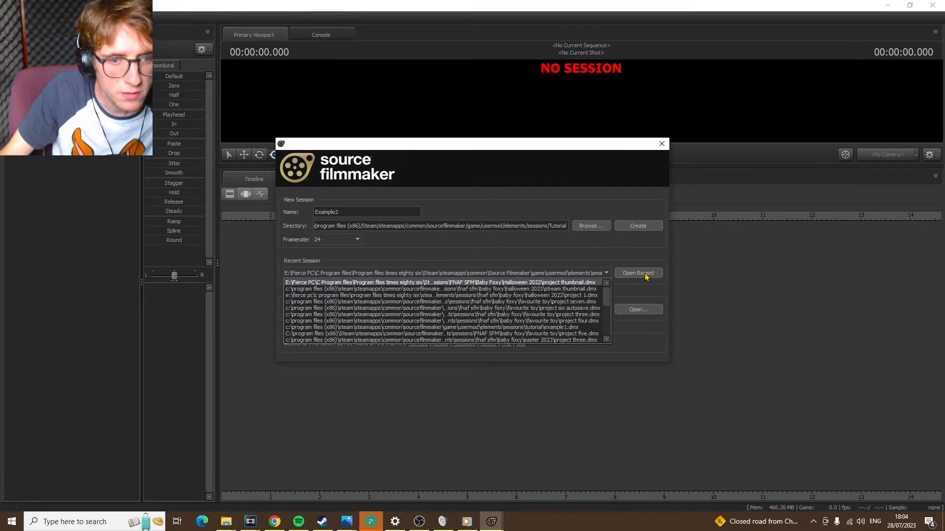
pyautogui.click(638, 273)
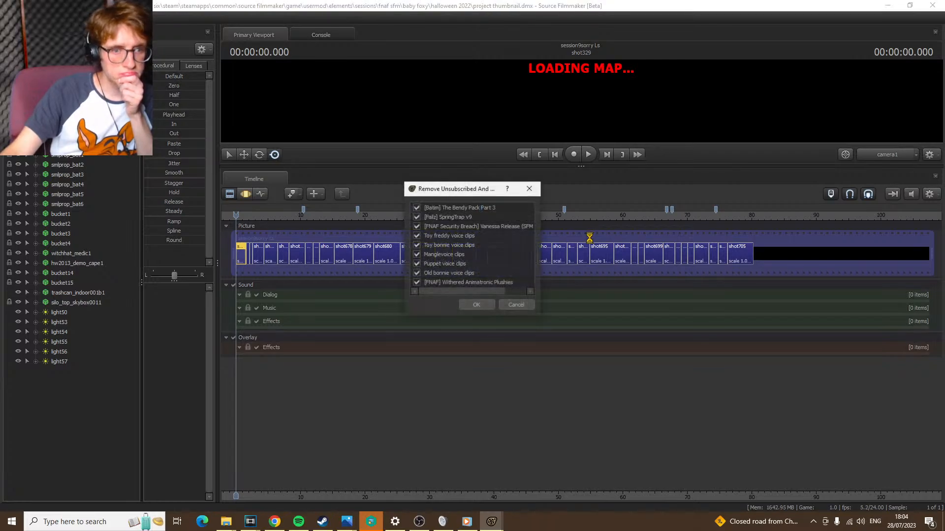
pyautogui.click(514, 303)
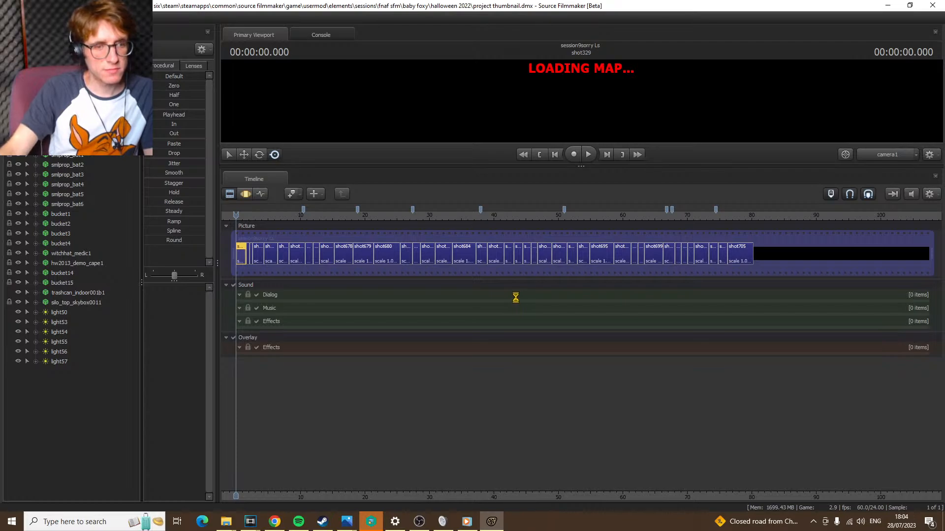
# Close the viewport's display options unchanged and enlarge the primary viewport by shrinking the timeline area
pyautogui.rightClick(571, 116)
pyautogui.moveTo(632, 157)
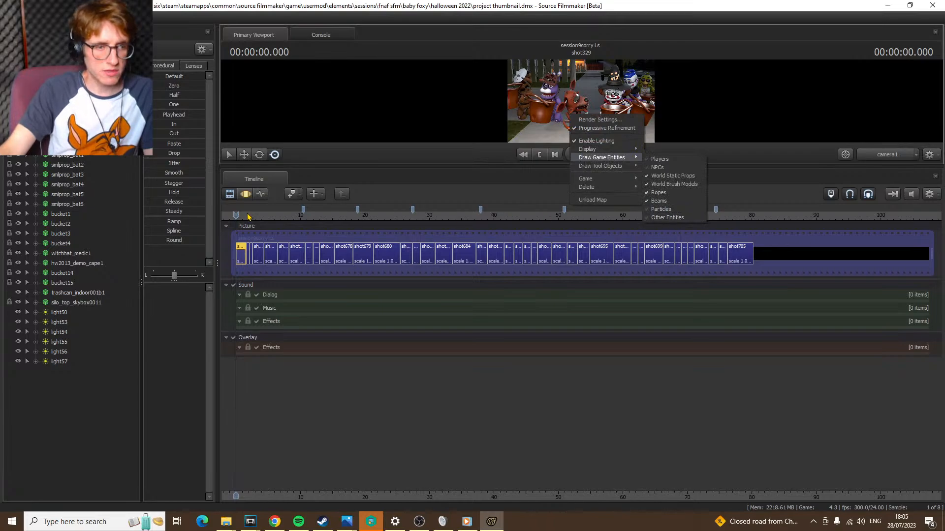
pyautogui.click(492, 165)
pyautogui.moveTo(500, 165); pyautogui.dragTo(507, 400)
# Scrub the timeline to shot704 and step back through the earlier shots to shot695, examining each one
pyautogui.moveTo(733, 411); pyautogui.dragTo(708, 409)
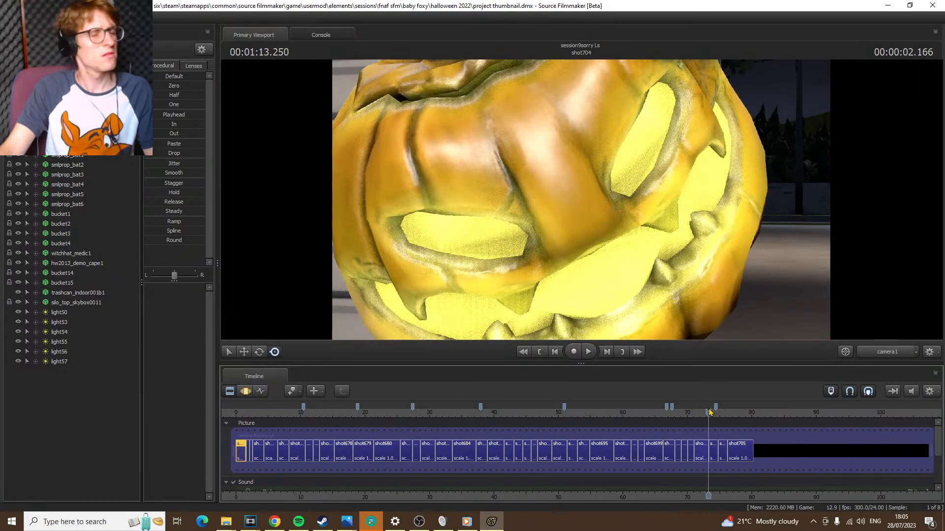
pyautogui.scroll(2, 735, 436)
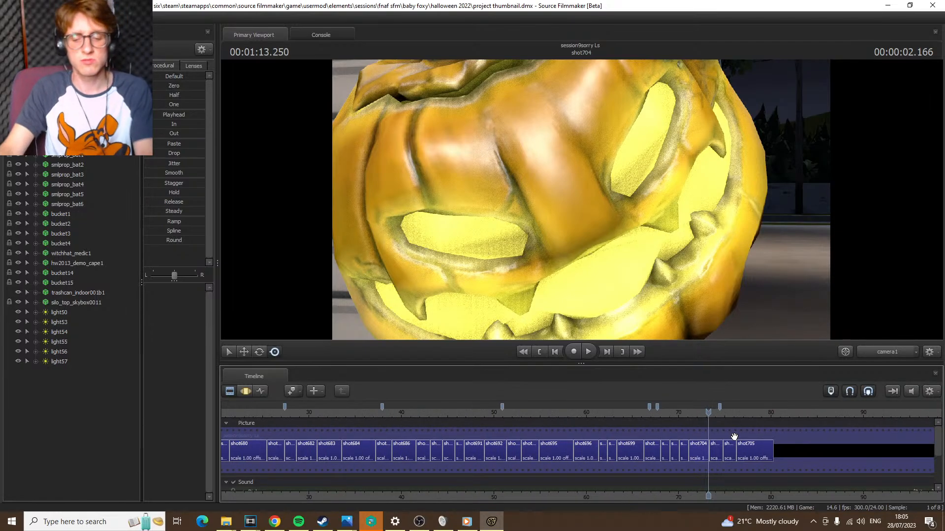
pyautogui.press('Up')
pyautogui.press('Up')
pyautogui.press('Up')
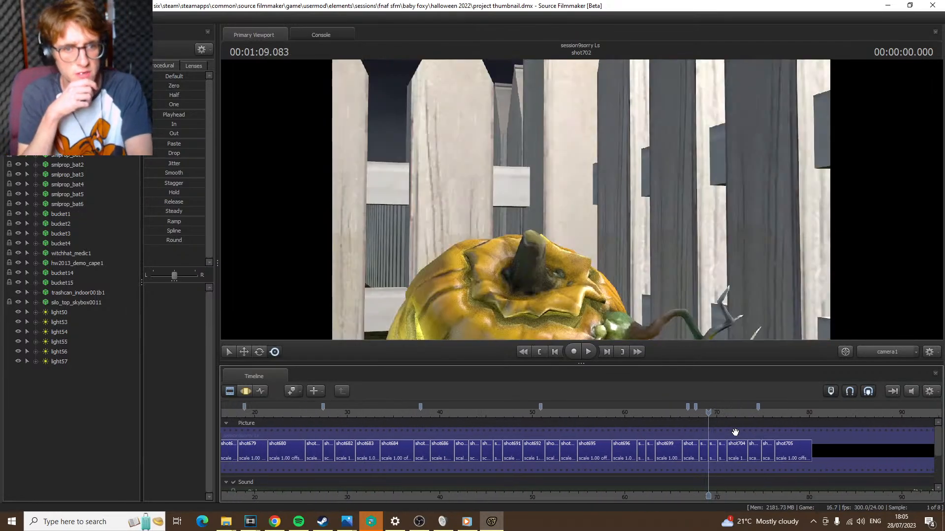
pyautogui.press('Down')
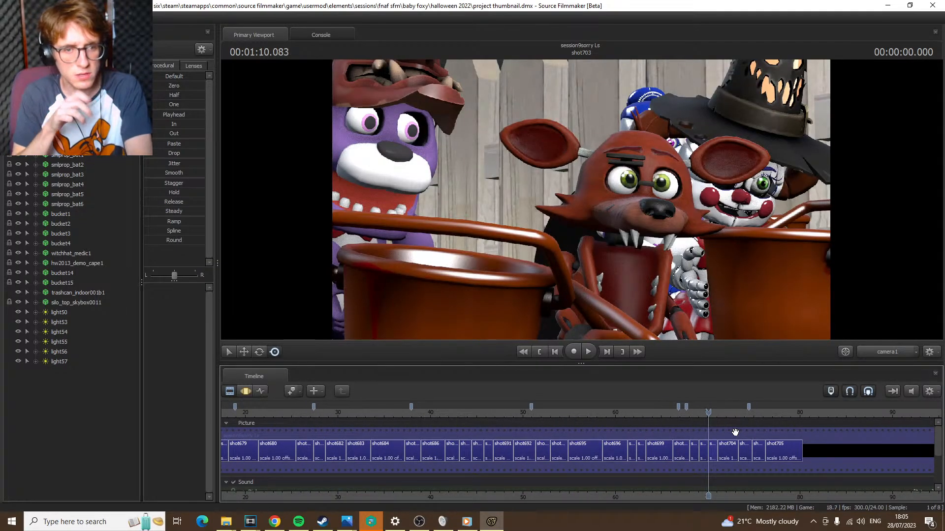
pyautogui.press('Up')
pyautogui.press('Up')
pyautogui.press('Up')
pyautogui.press('Up')
pyautogui.press('Up')
pyautogui.press('Up')
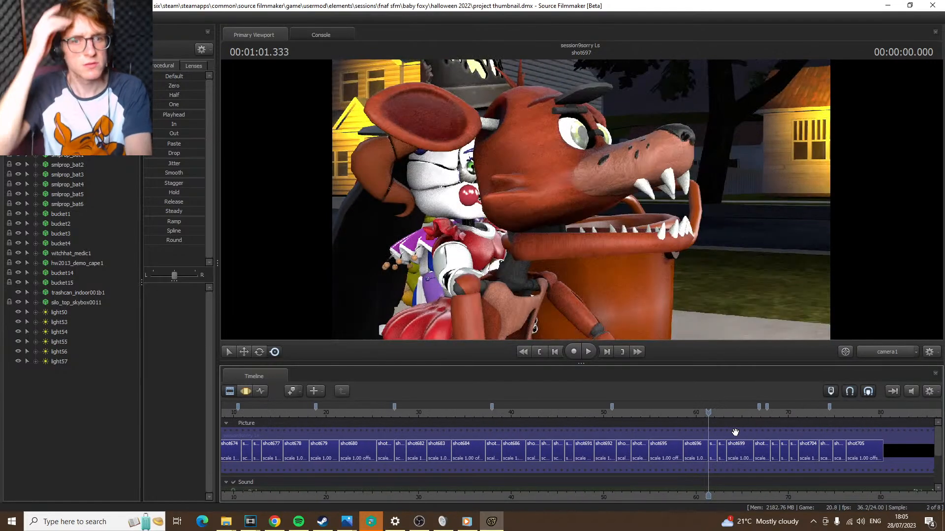
pyautogui.press('Up')
pyautogui.press('Up')
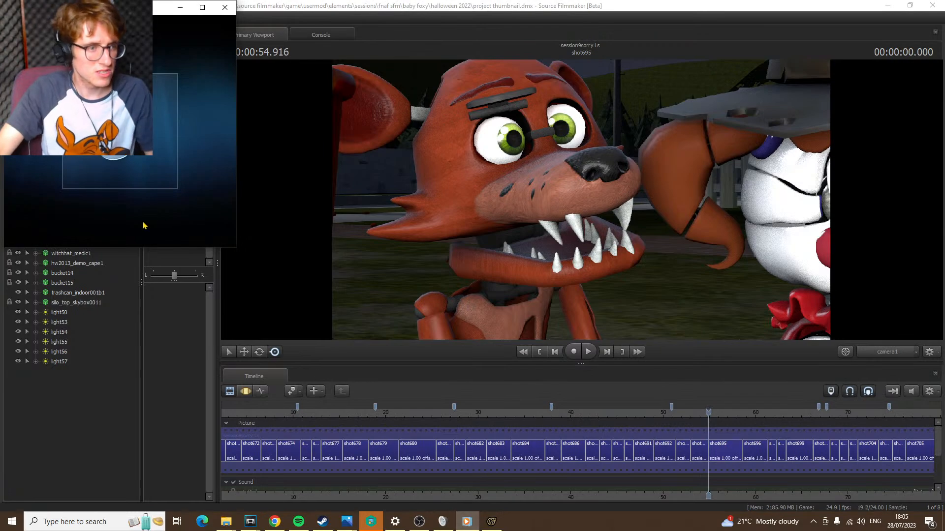
# Pause the Halloween music in the media player and scrub the session's timeline to shot705
pyautogui.moveTo(127, 205)
pyautogui.click(120, 235)
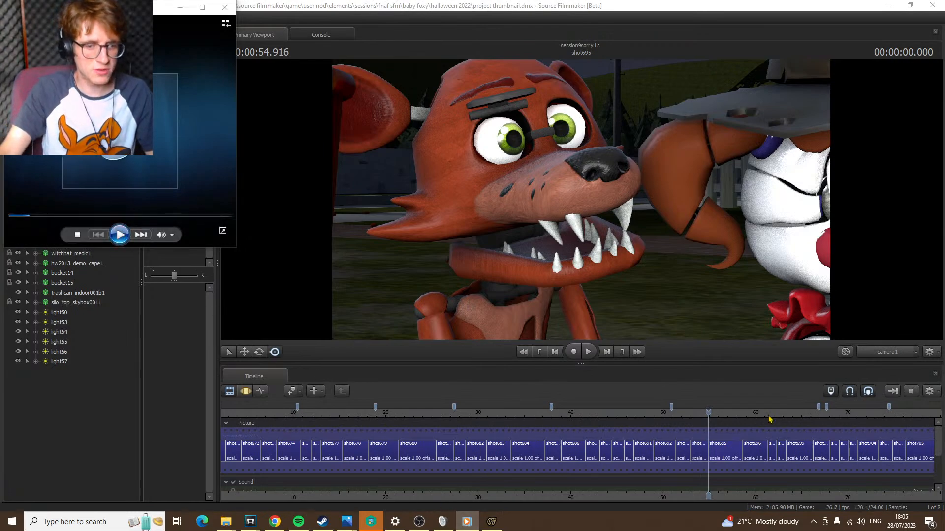
pyautogui.scroll(-3, 826, 437)
pyautogui.moveTo(815, 415); pyautogui.dragTo(765, 414)
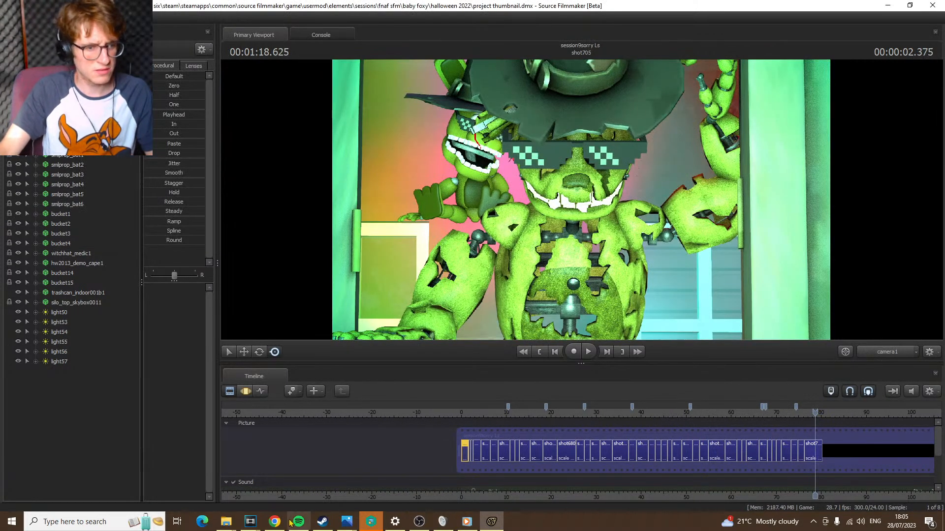
# Switch to Chrome to check the live stream's dashboard and chat
pyautogui.click(274, 522)
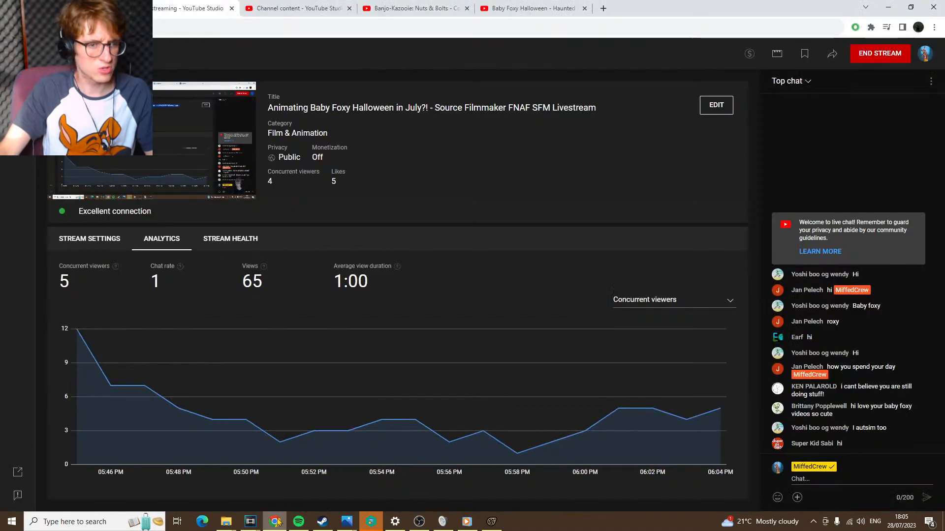
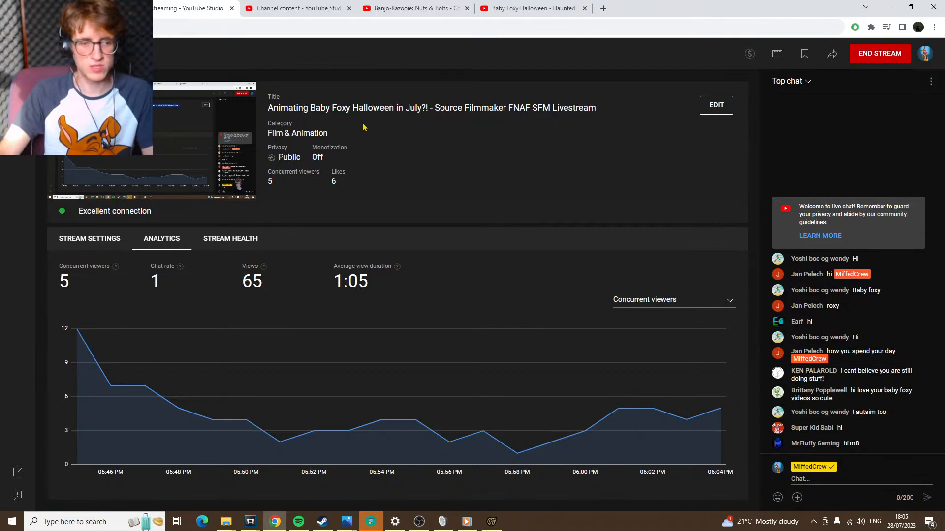
# Bring up the Baby Foxy Halloween - Haunted Jack-O video in Chrome and check its upload date
pyautogui.click(491, 521)
pyautogui.click(275, 522)
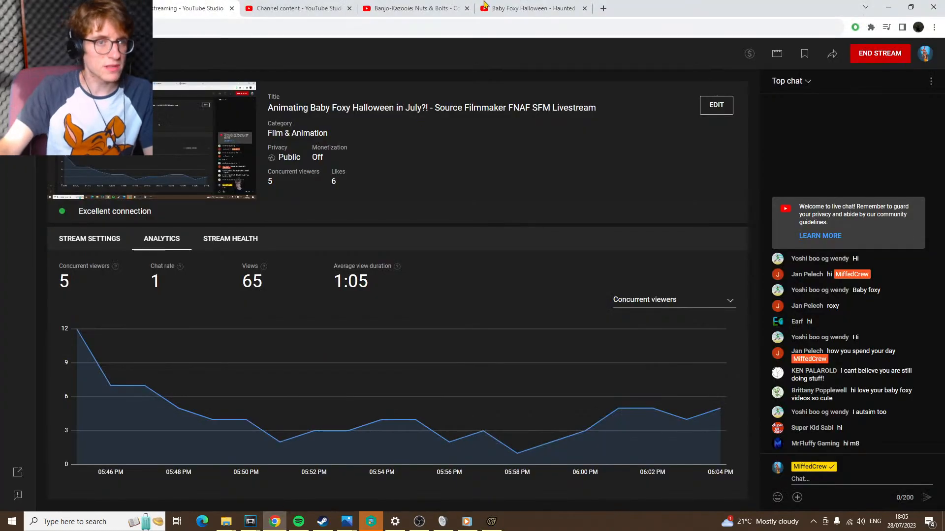
pyautogui.click(537, 8)
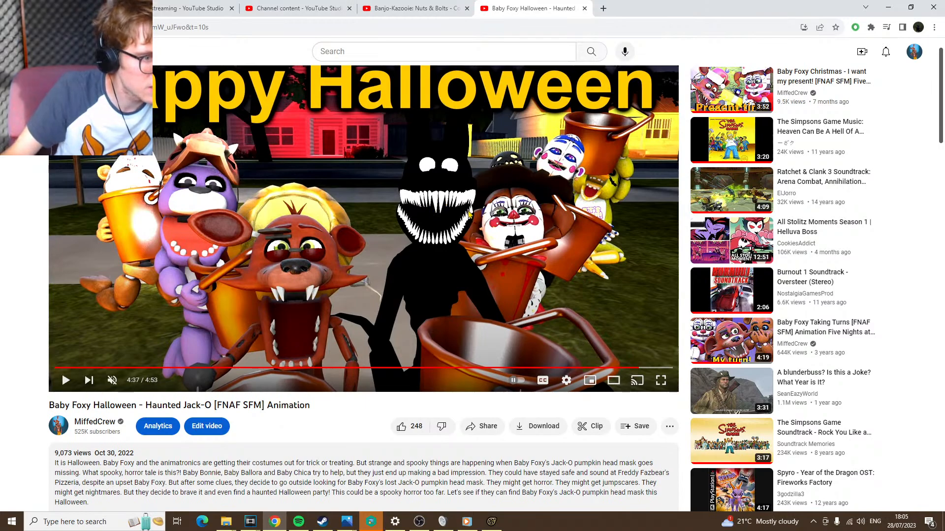
pyautogui.moveTo(135, 453); pyautogui.dragTo(92, 453)
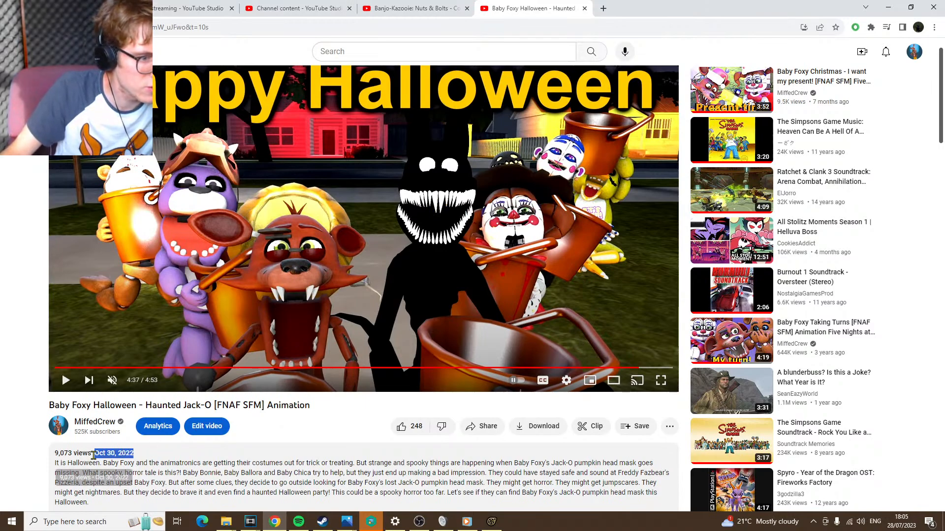
pyautogui.click(14, 444)
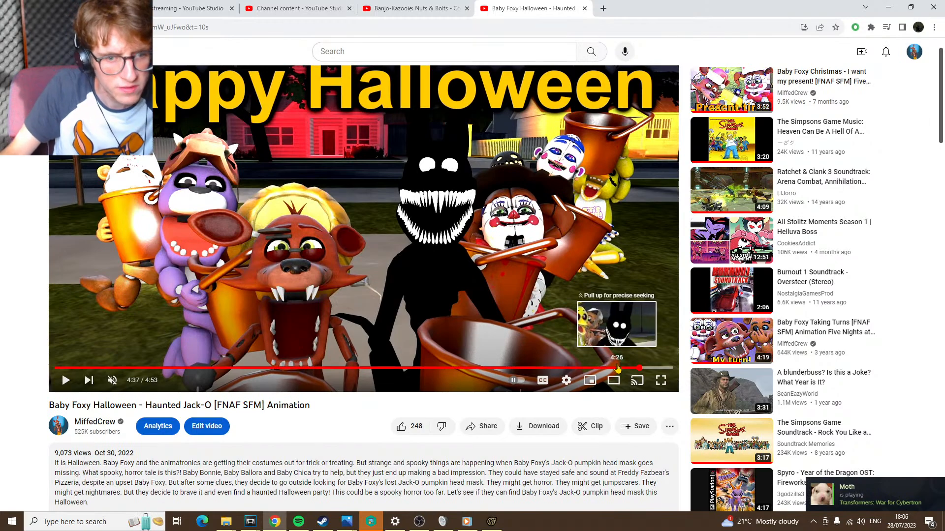
# Return to Source Filmmaker, scrub back to shot687 and step through shot686 and shot335 RE37, ending on shot686
pyautogui.click(491, 522)
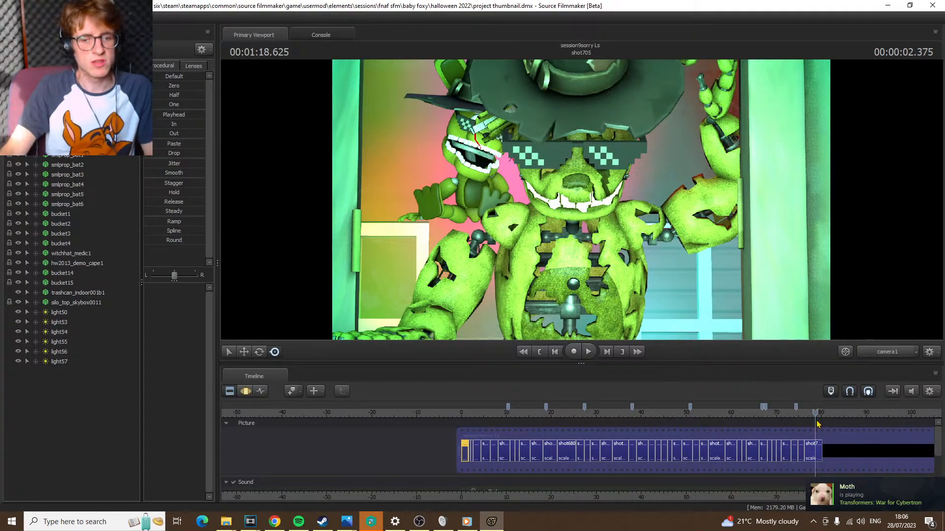
pyautogui.moveTo(815, 412); pyautogui.dragTo(654, 401)
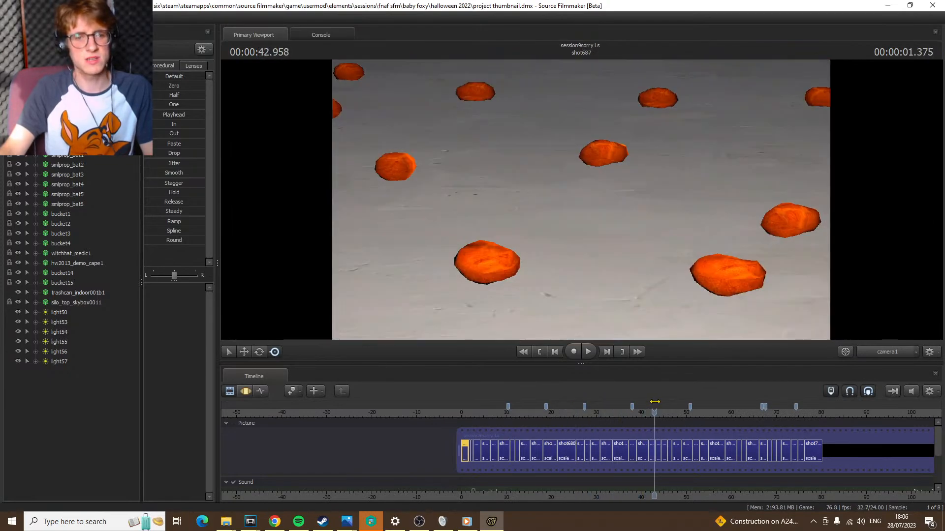
pyautogui.scroll(5, 690, 426)
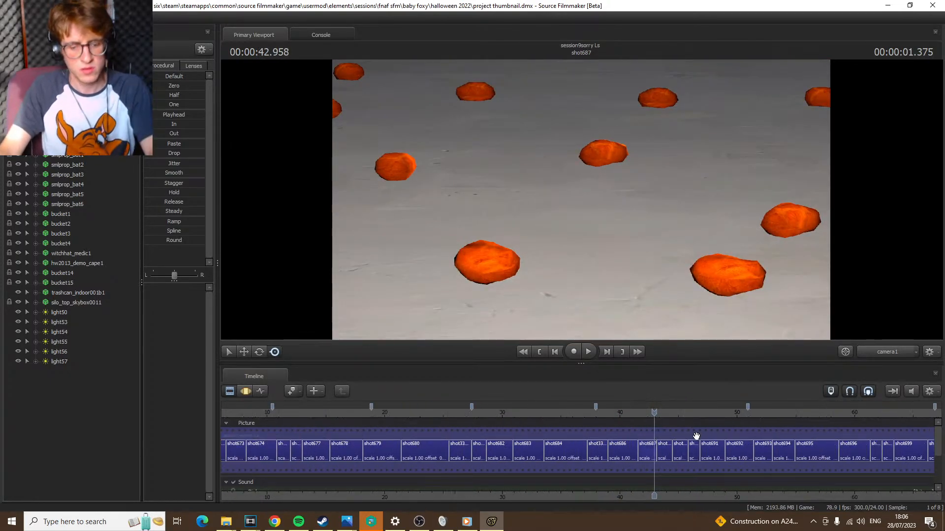
pyautogui.press('Up')
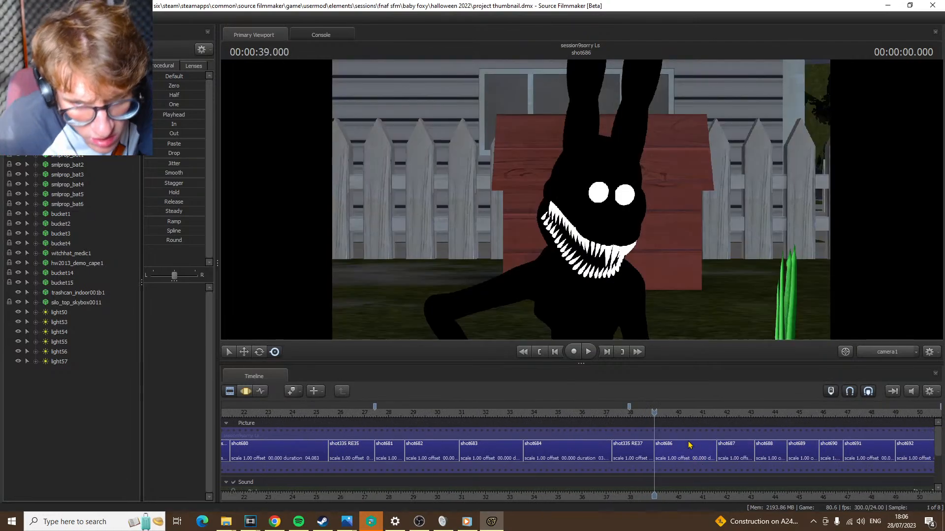
pyautogui.press('Up')
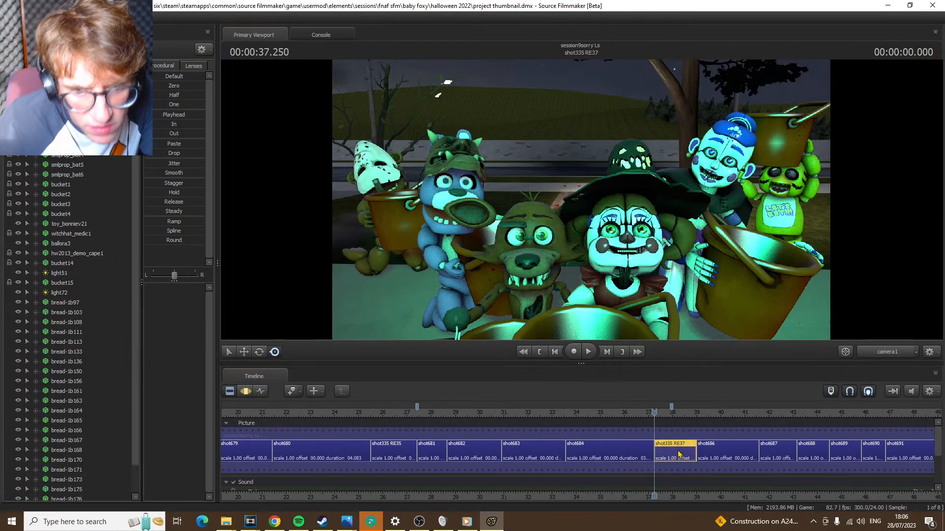
pyautogui.click(679, 452)
pyautogui.press('Down')
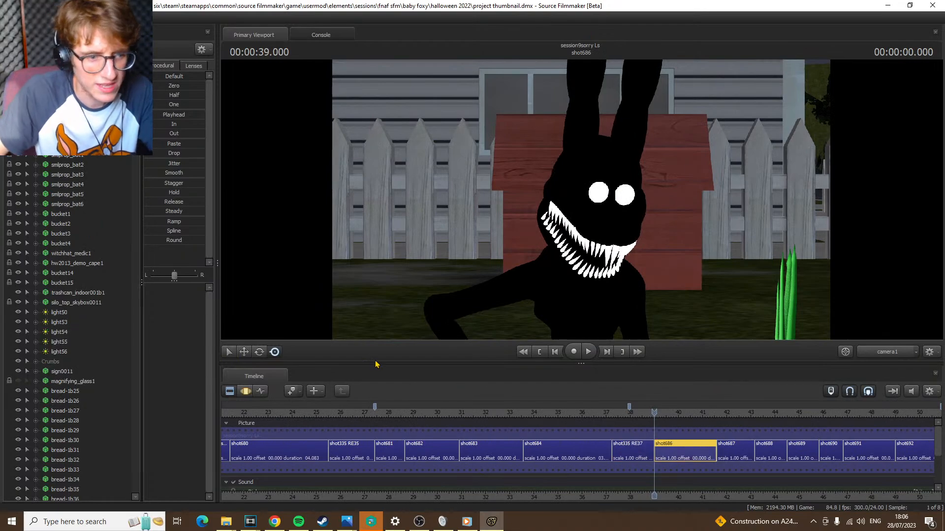
# Select the black rabbit's bip_spine_1 in shot686 and find its model, shadowbonnienolegs2, among the animation sets
pyautogui.press('F3')
pyautogui.click(567, 321)
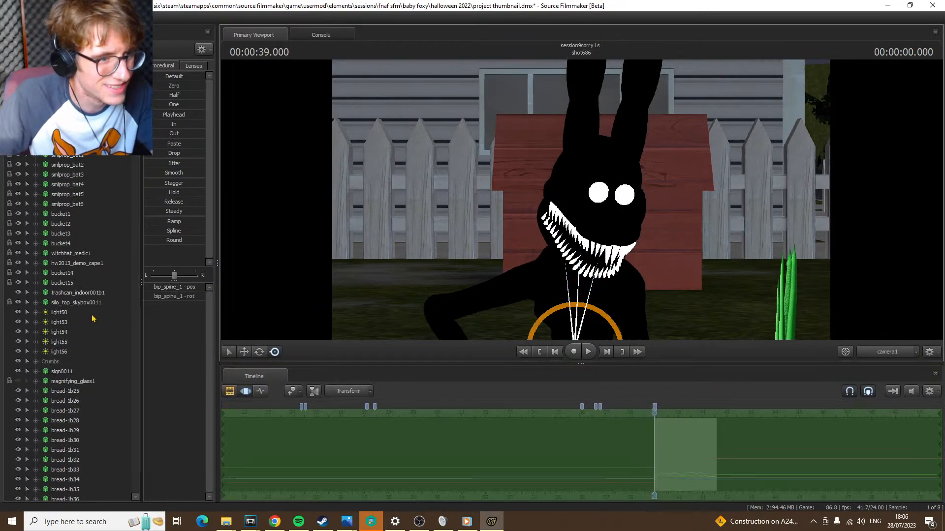
pyautogui.scroll(15, 90, 325)
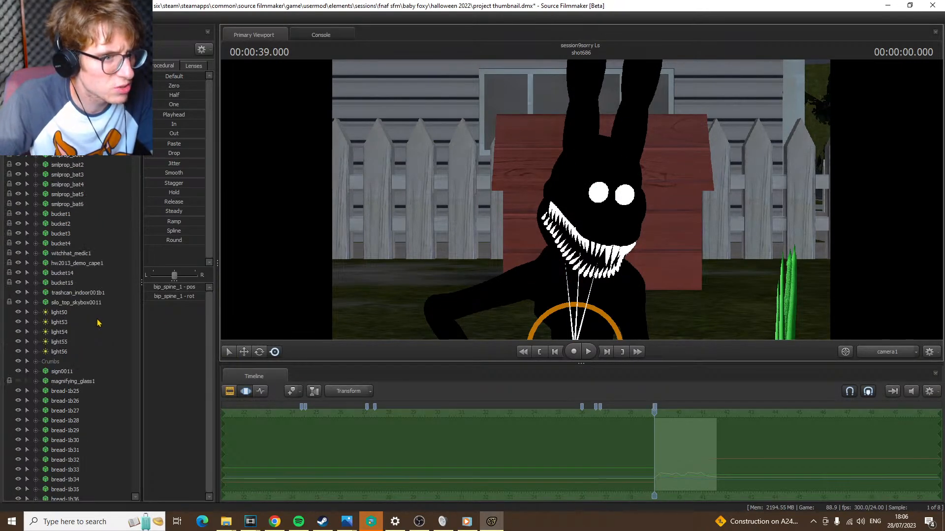
pyautogui.scroll(-15, 97, 323)
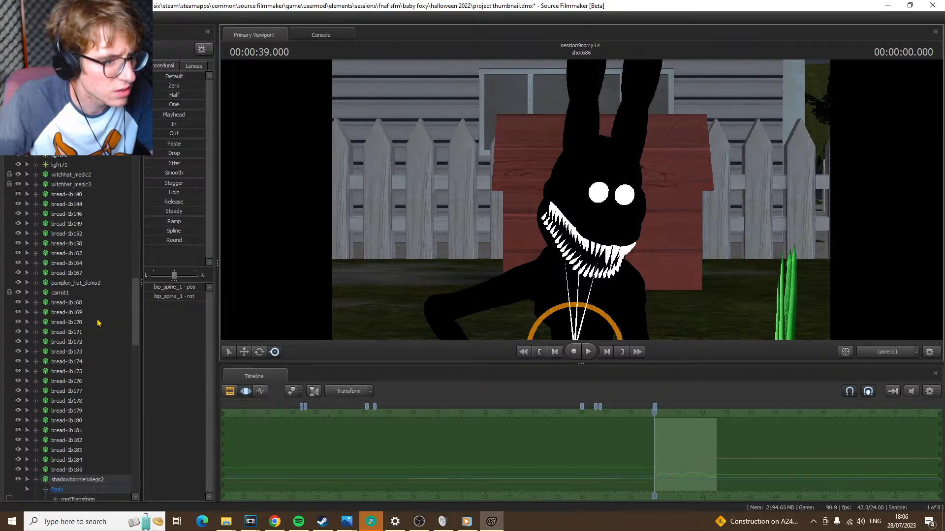
pyautogui.scroll(-2, 103, 384)
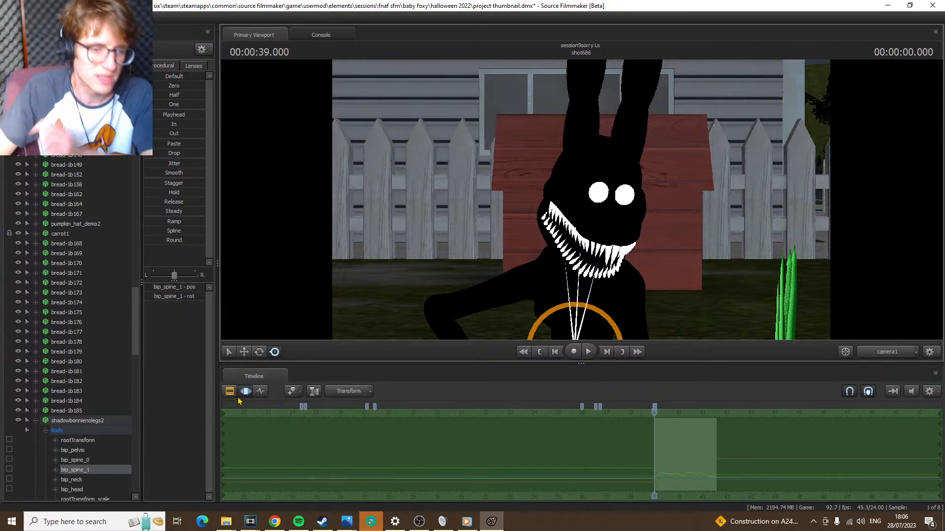
# Go back to the clip view at shot335 RE37 and inspect the animation sets of that shot and shot686
pyautogui.click(612, 414)
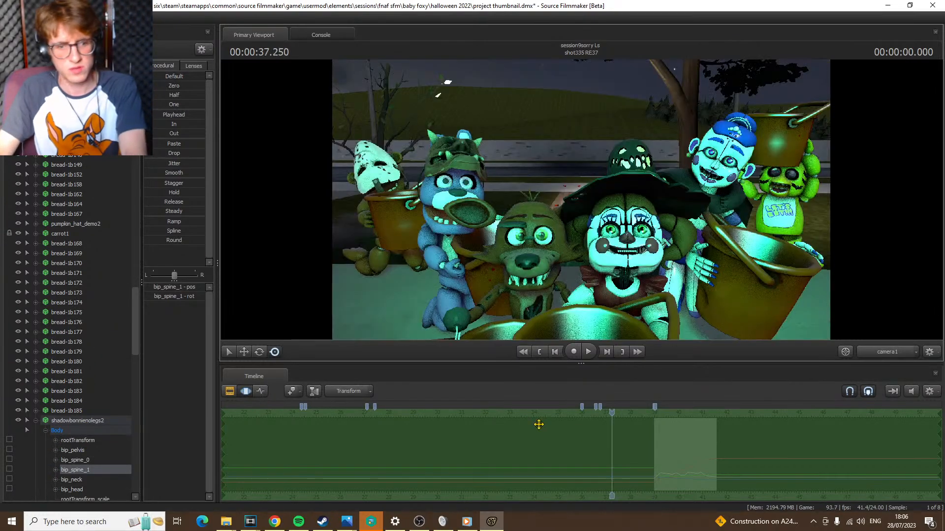
pyautogui.click(233, 391)
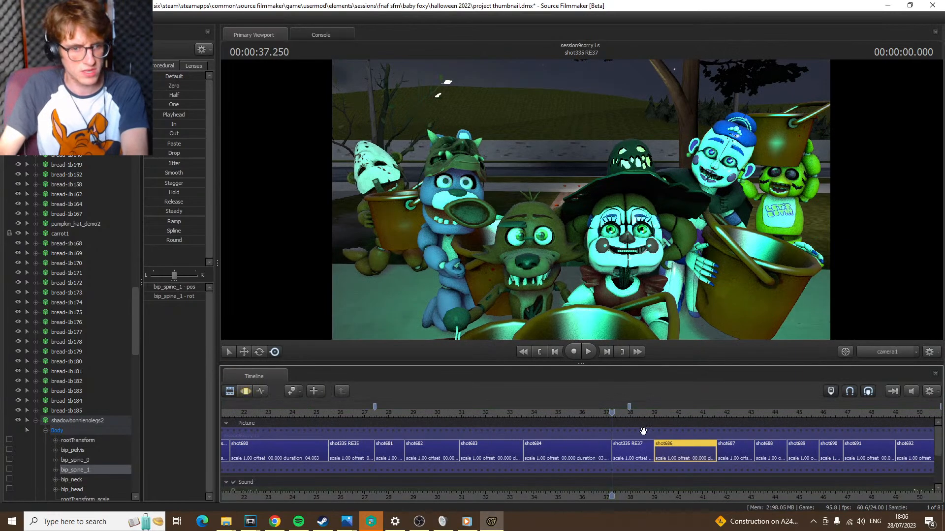
pyautogui.click(635, 454)
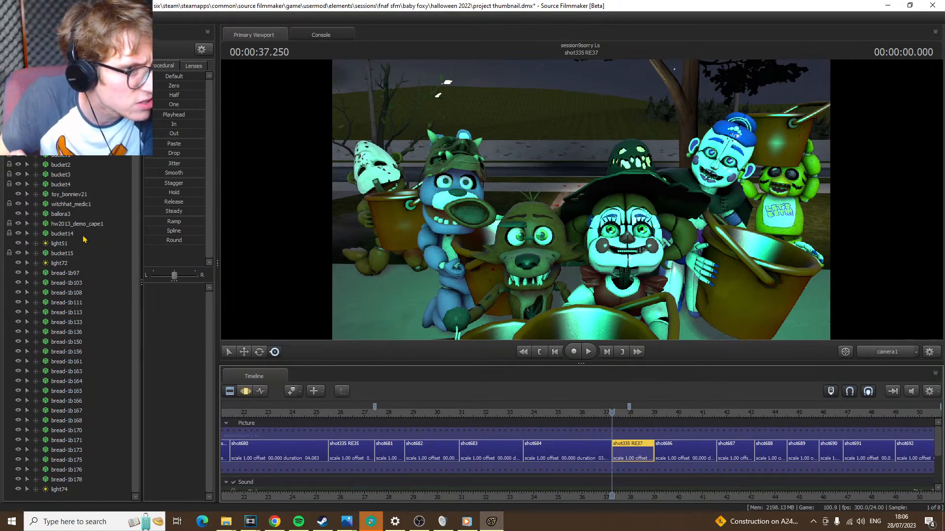
pyautogui.scroll(1, 84, 240)
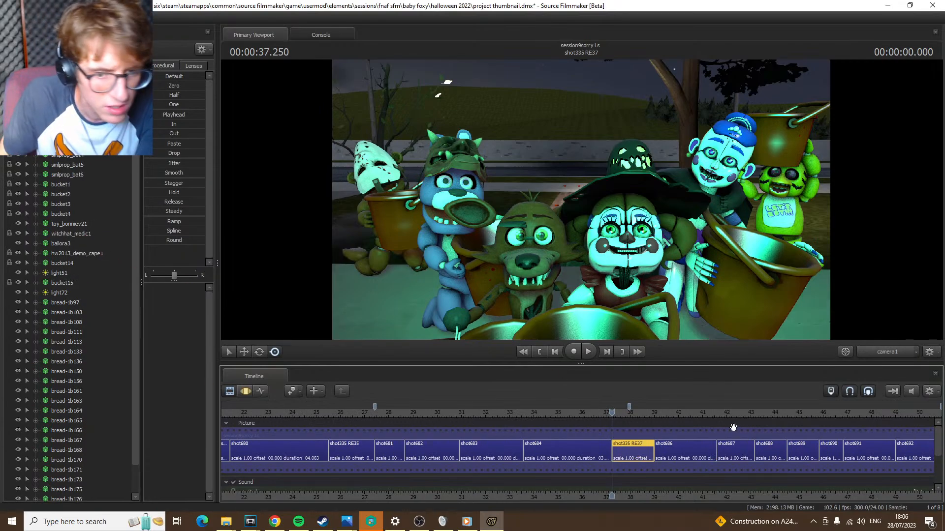
pyautogui.click(697, 456)
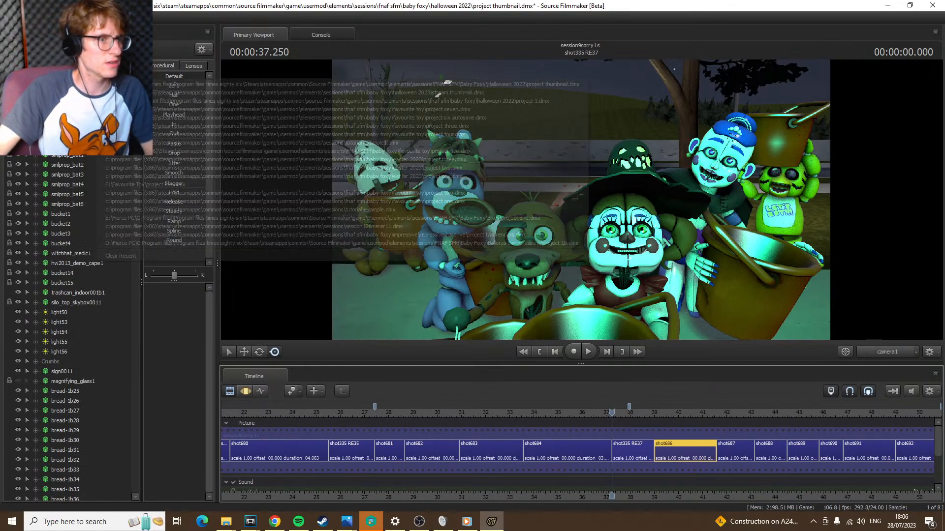
# Open the recent session stream thumbnail.dmx from the halloween 2023 folder
pyautogui.moveTo(49, 84)
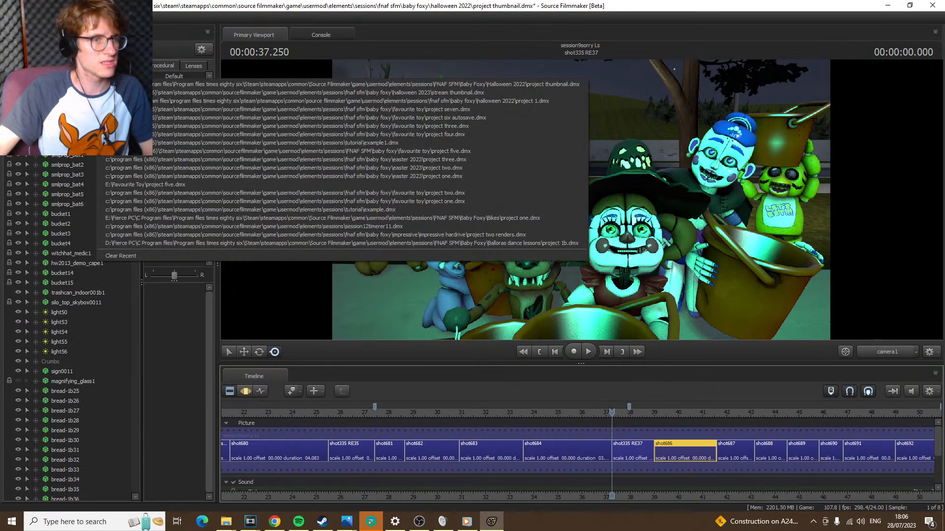
pyautogui.click(482, 100)
pyautogui.click(465, 266)
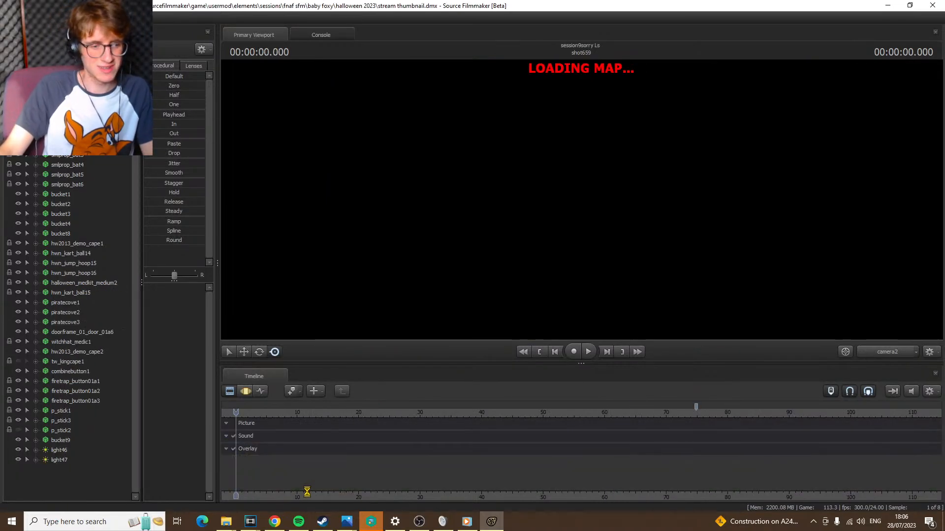
# Switch to Chrome and check the live stream's analytics and chat while the map loads
pyautogui.click(275, 521)
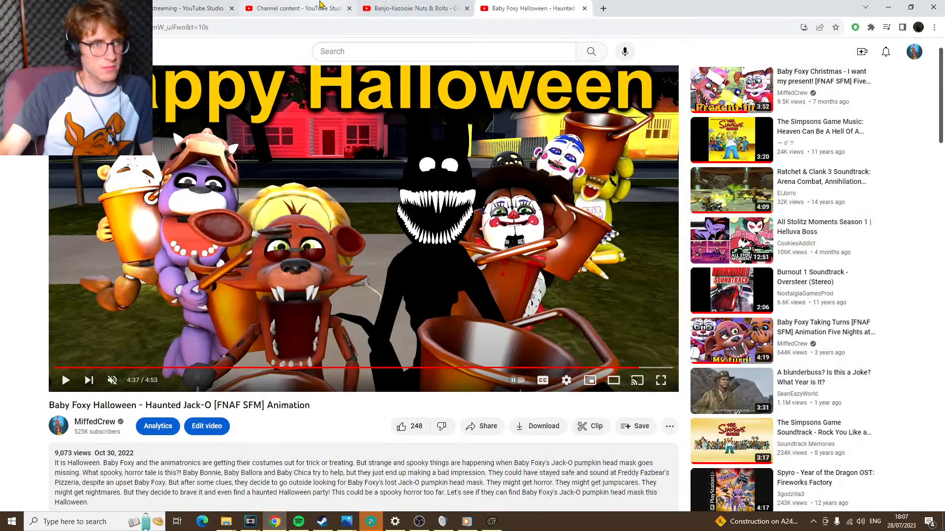
pyautogui.click(315, 6)
pyautogui.click(206, 6)
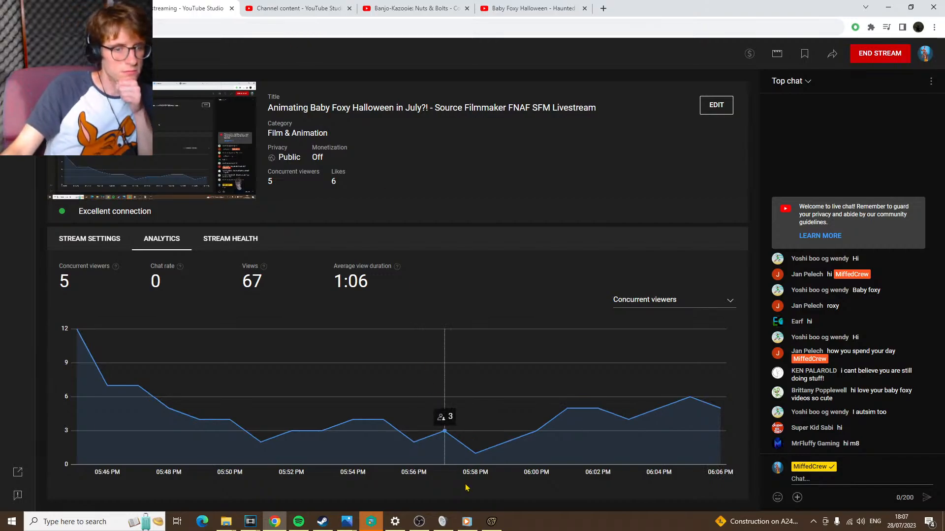
# Return to Source Filmmaker and turn off the drawing of the map's game entities so the restaurant chairs are hidden
pyautogui.click(492, 521)
pyautogui.rightClick(563, 235)
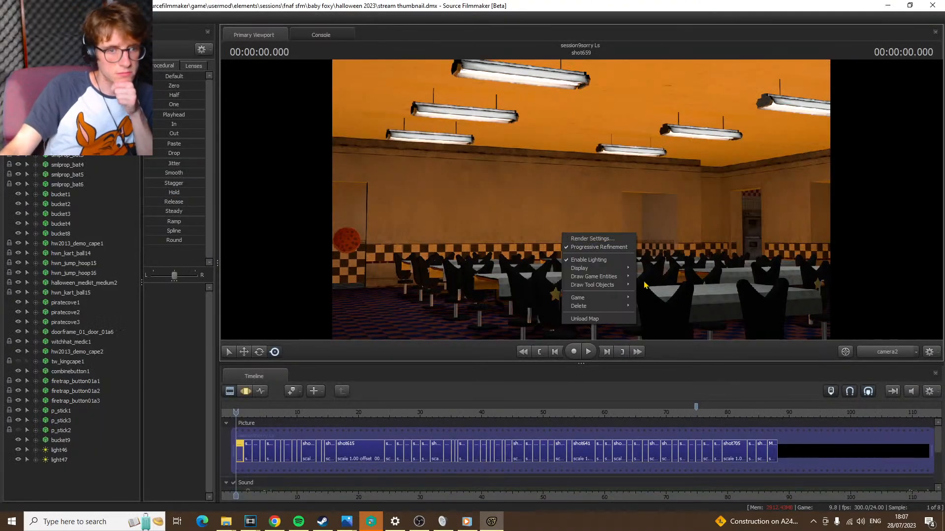
pyautogui.moveTo(627, 276)
pyautogui.click(675, 339)
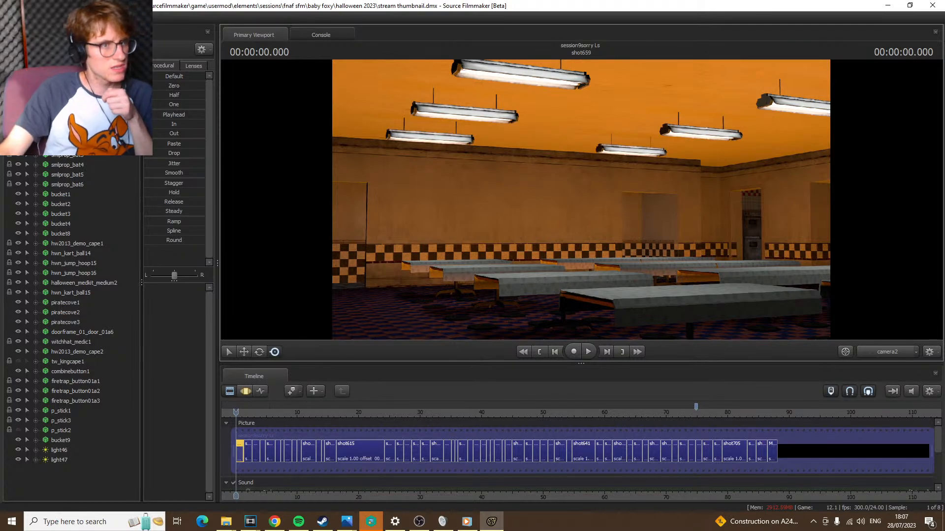
# Show the session's element tree and expand the suburbia clip's subClipTrackGroup through tracks and Film to its children
pyautogui.click(104, 35)
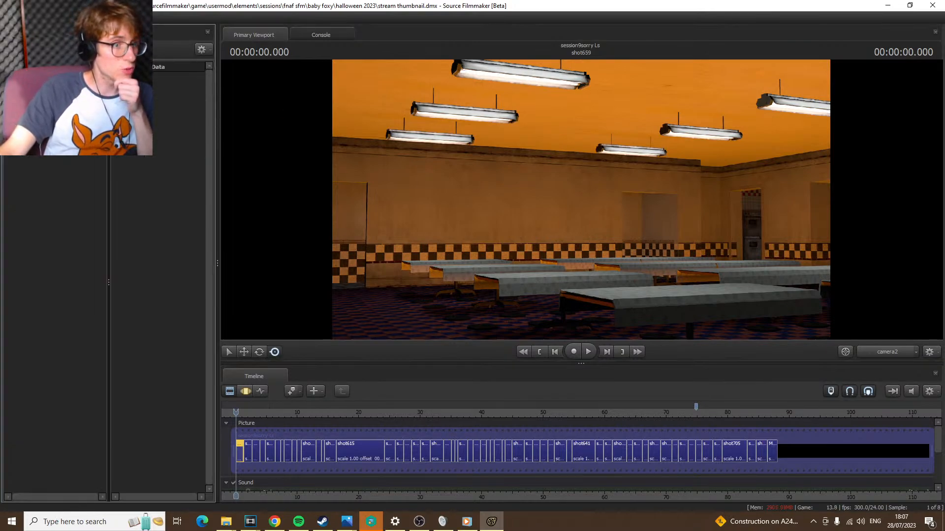
pyautogui.click(29, 111)
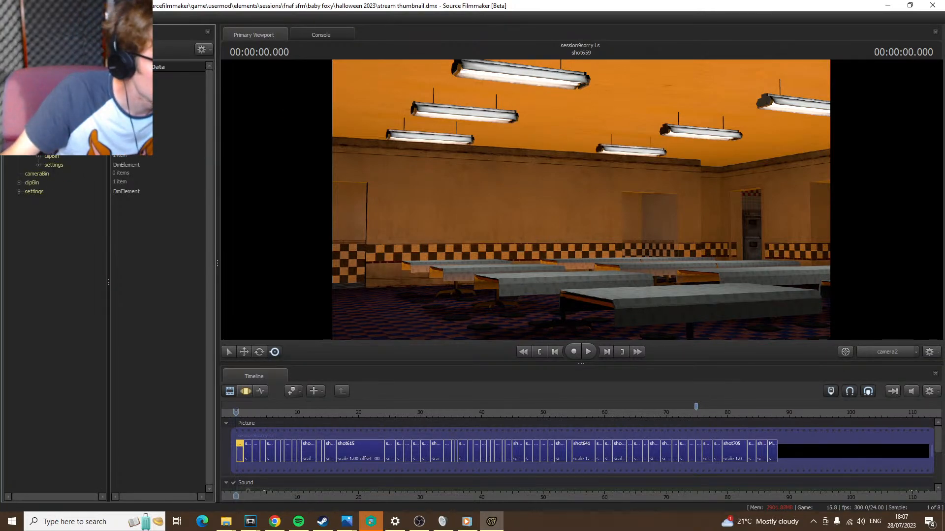
pyautogui.click(38, 129)
pyautogui.click(48, 333)
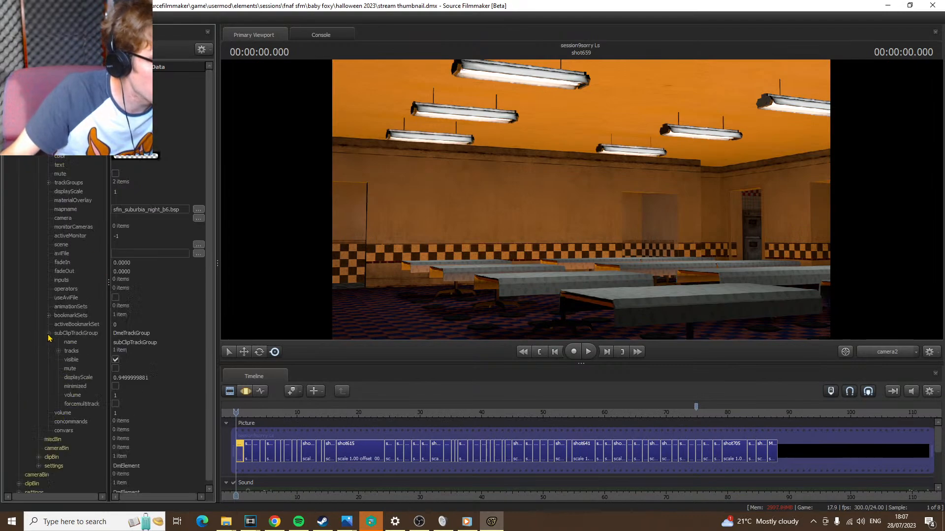
pyautogui.click(59, 351)
pyautogui.click(69, 360)
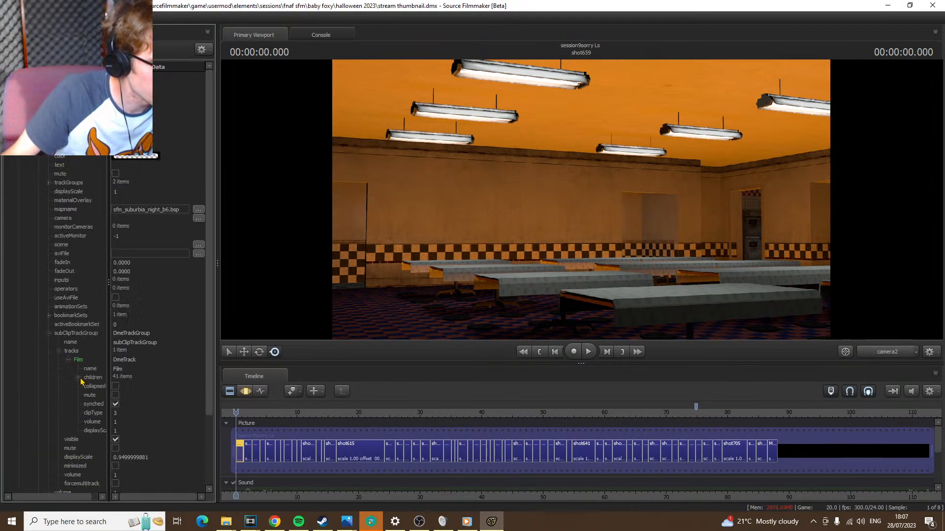
pyautogui.click(78, 378)
# Widen the element name column, add shot686 to the end of the session's picture track and preview it
pyautogui.scroll(-3, 117, 389)
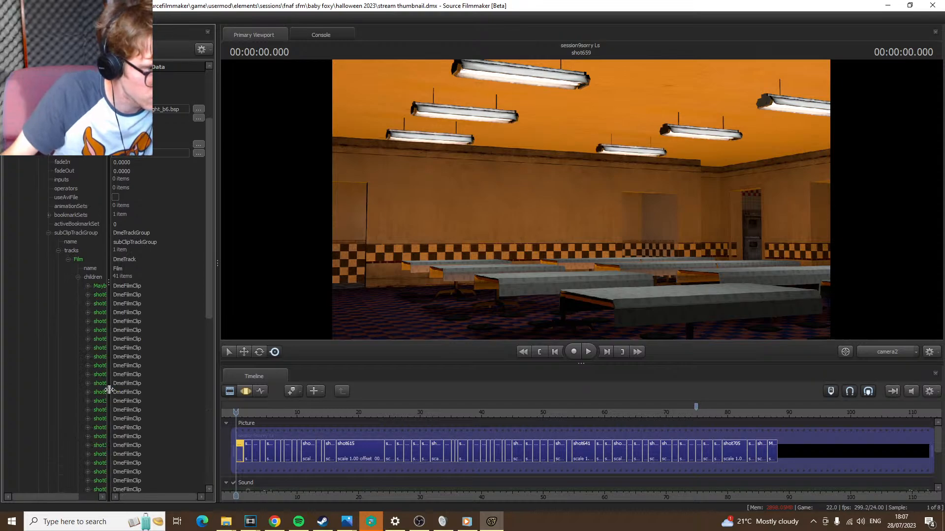
pyautogui.moveTo(108, 390); pyautogui.dragTo(182, 393)
pyautogui.scroll(-1, 166, 398)
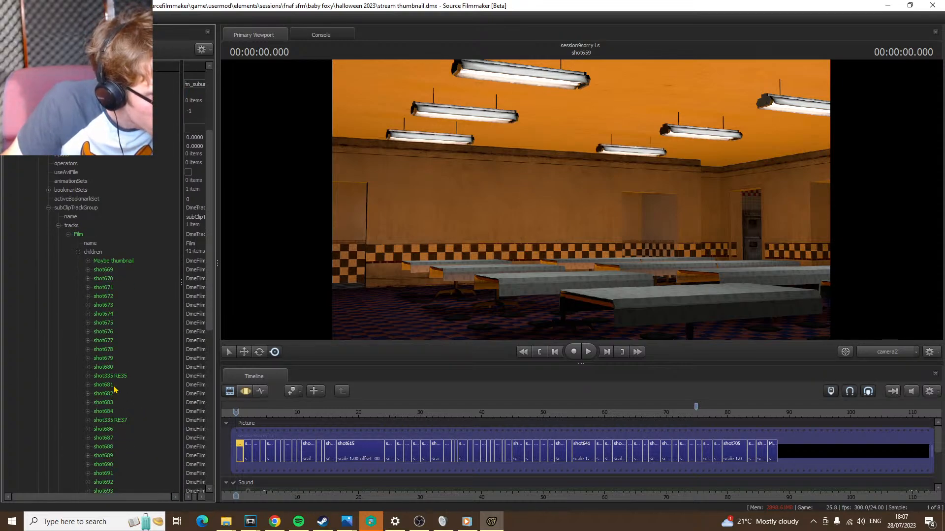
pyautogui.scroll(-8, 115, 390)
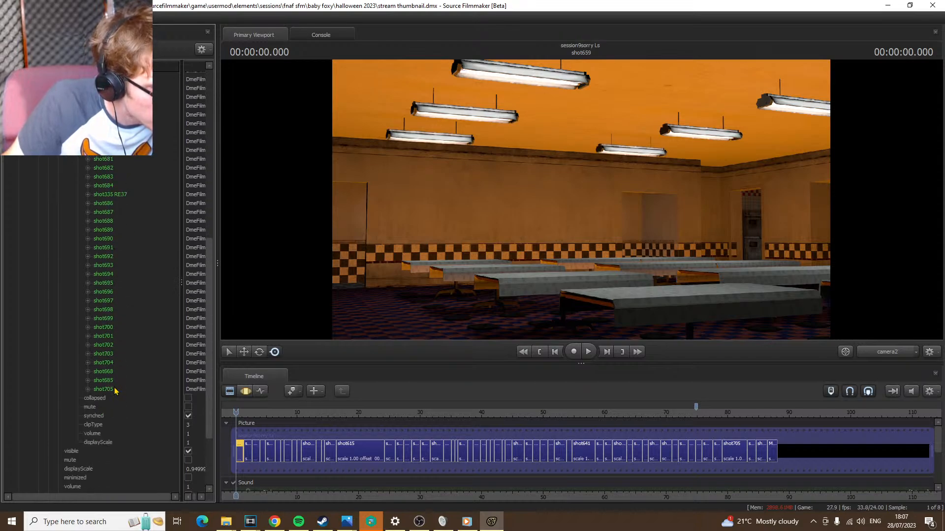
pyautogui.scroll(4, 123, 369)
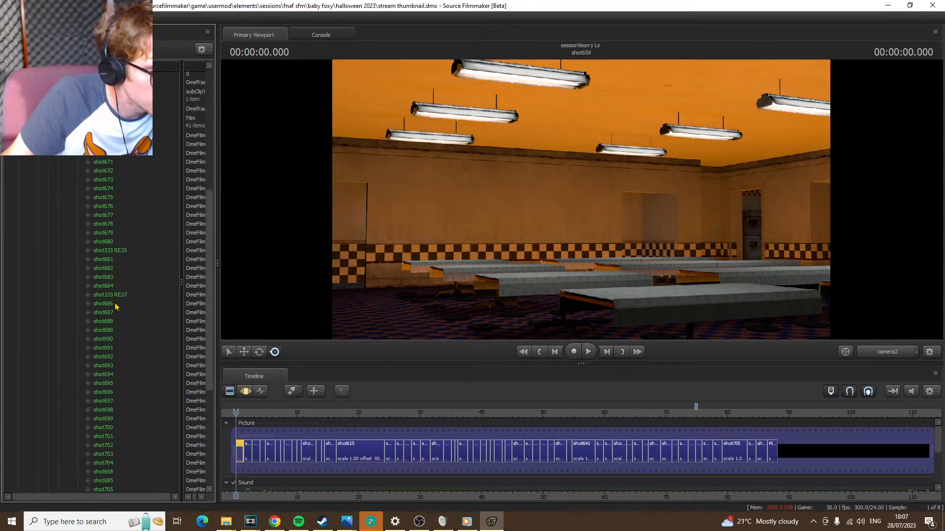
pyautogui.moveTo(115, 306); pyautogui.dragTo(787, 450)
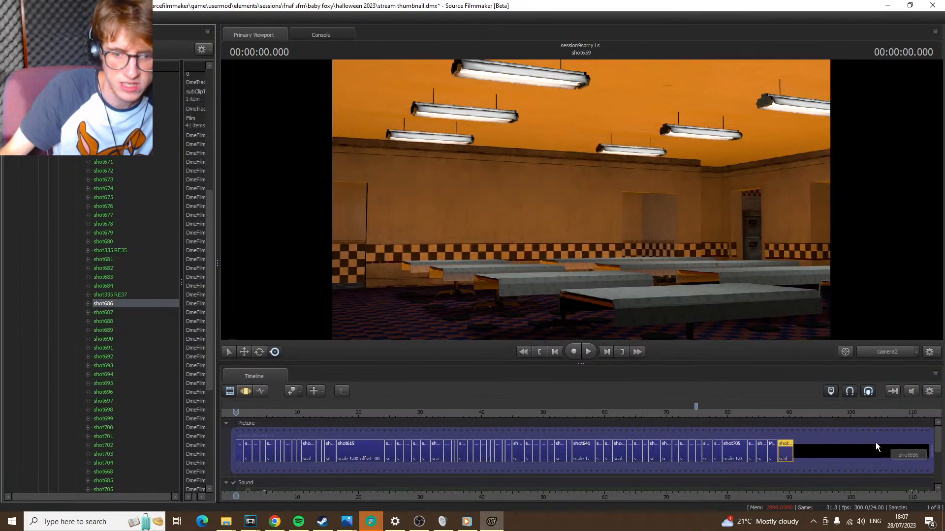
pyautogui.click(780, 412)
pyautogui.click(783, 412)
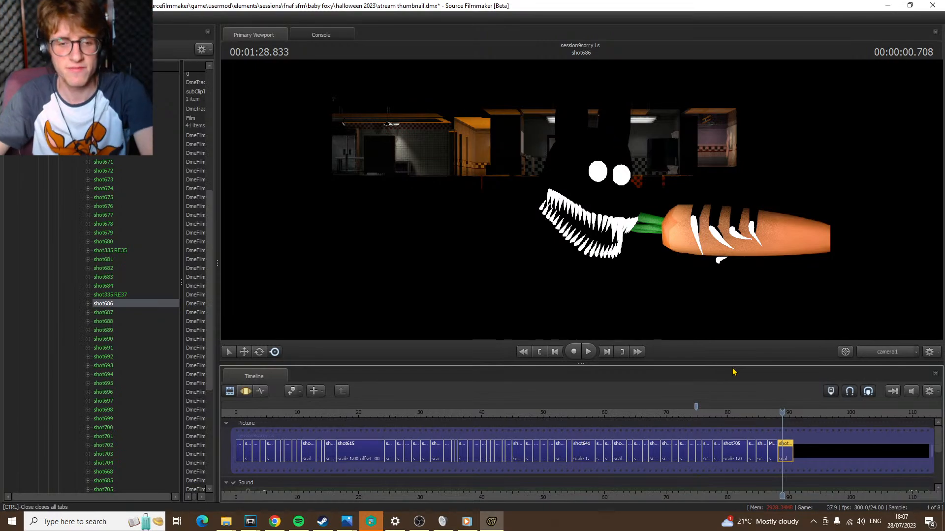
# Check the film's first shot and return the playhead to the start of shot686
pyautogui.click(522, 353)
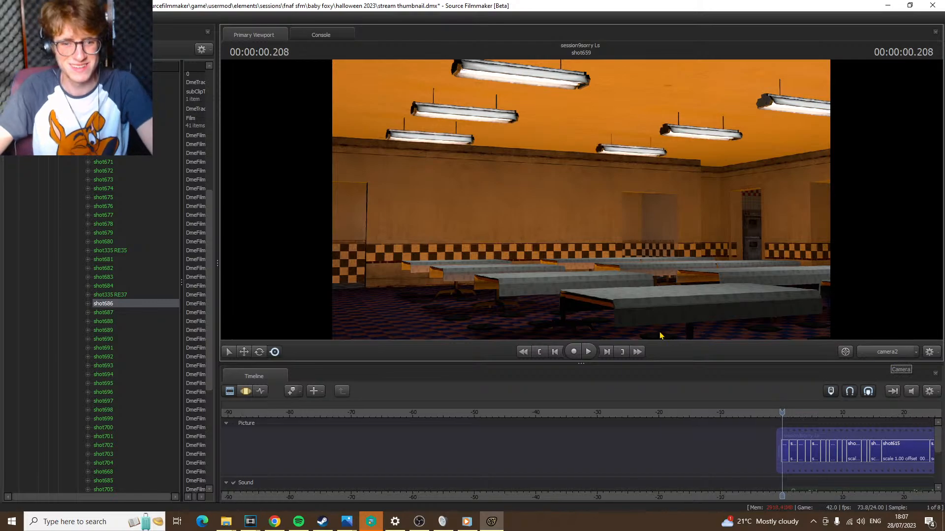
pyautogui.click(636, 353)
pyautogui.press('Up')
pyautogui.press('Up')
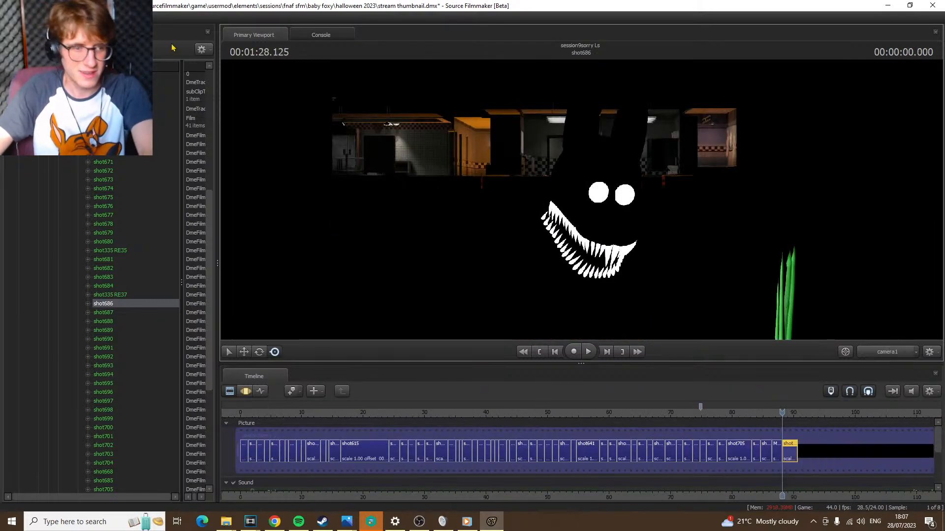
# Delete the imported suburbia session element from the current session's element tree
pyautogui.click(36, 35)
pyautogui.scroll(-5, 86, 263)
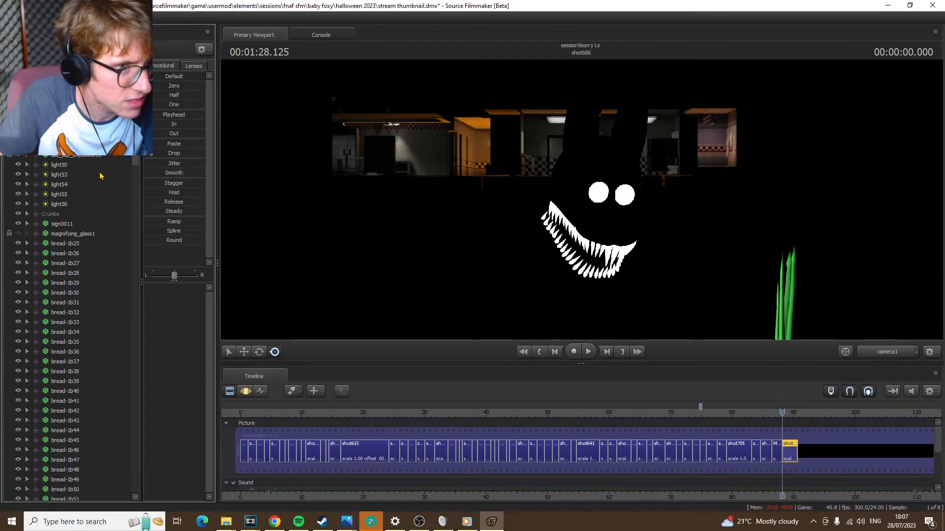
pyautogui.click(103, 35)
pyautogui.scroll(9, 102, 298)
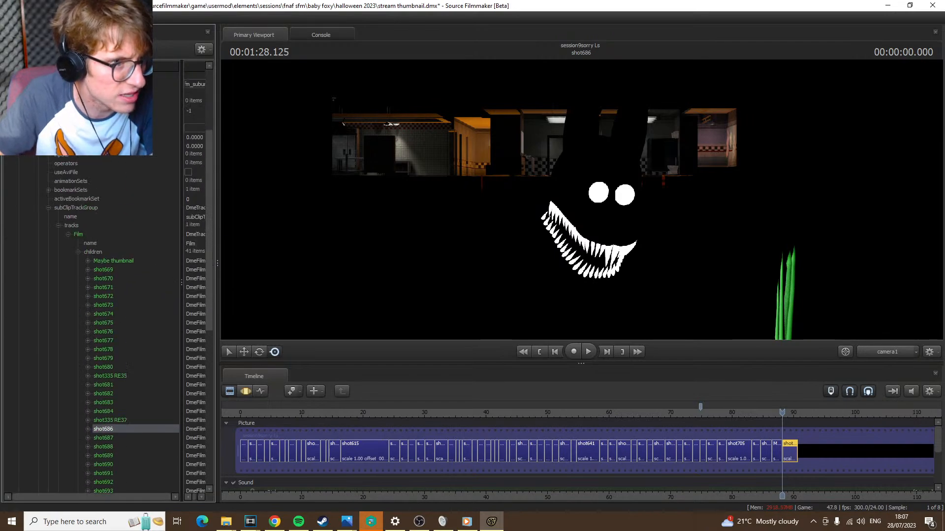
pyautogui.scroll(1, 55, 116)
pyautogui.rightClick(49, 112)
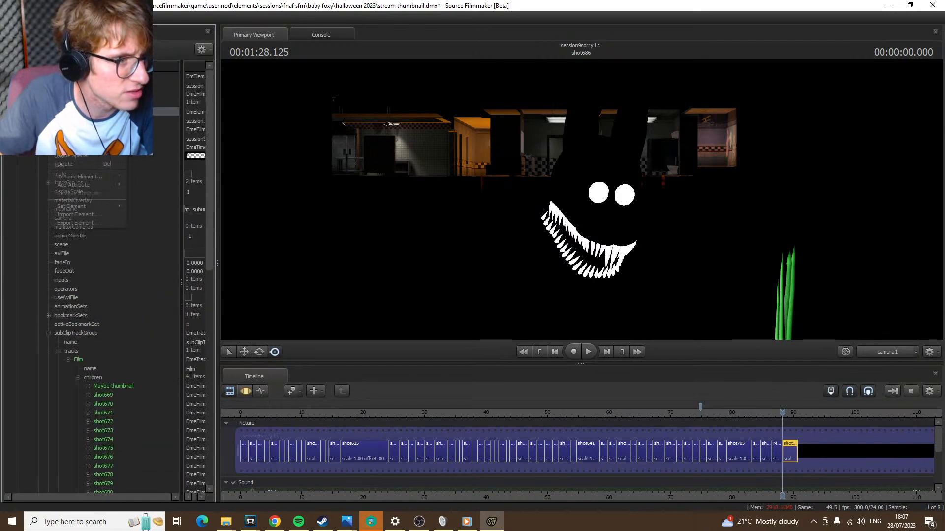
pyautogui.click(77, 165)
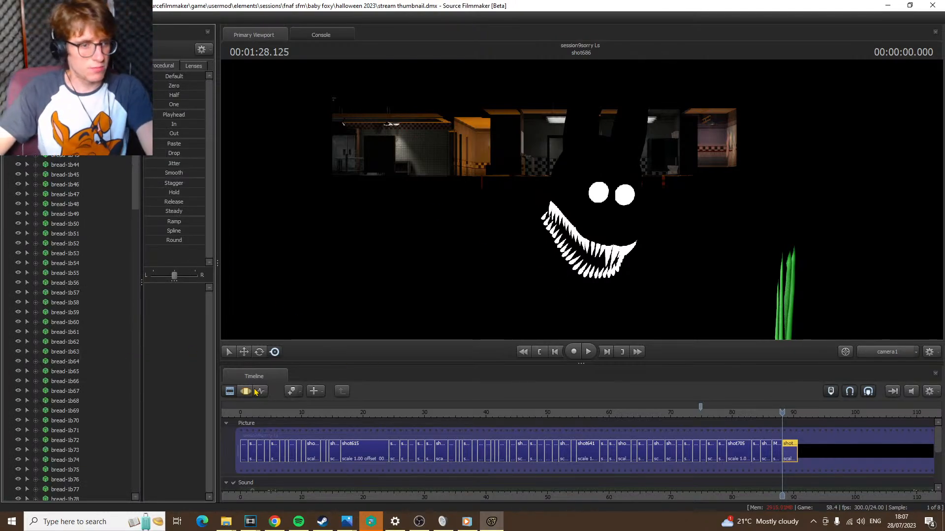
# Pick the Shadow Bonnie model in shot686 and copy its shadowbonnienolegs2 animation set
pyautogui.scroll(-15, 81, 325)
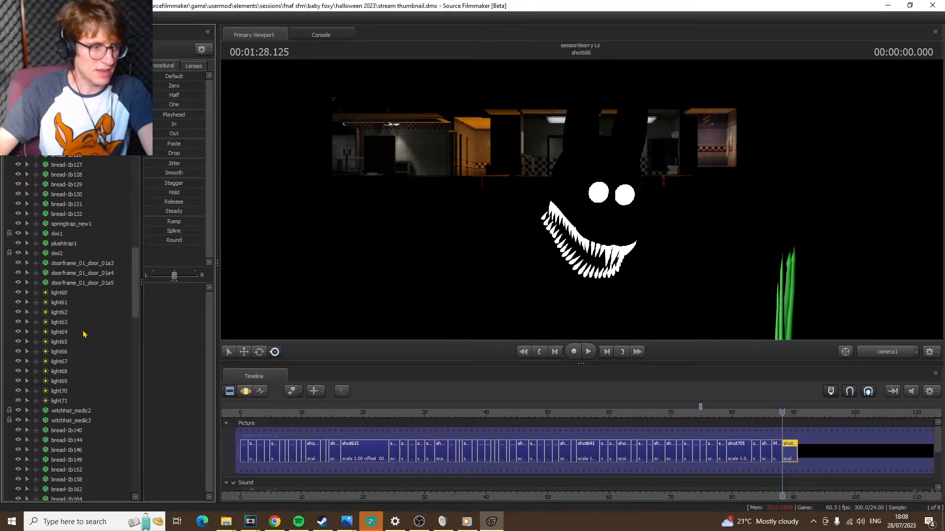
pyautogui.scroll(-16, 89, 336)
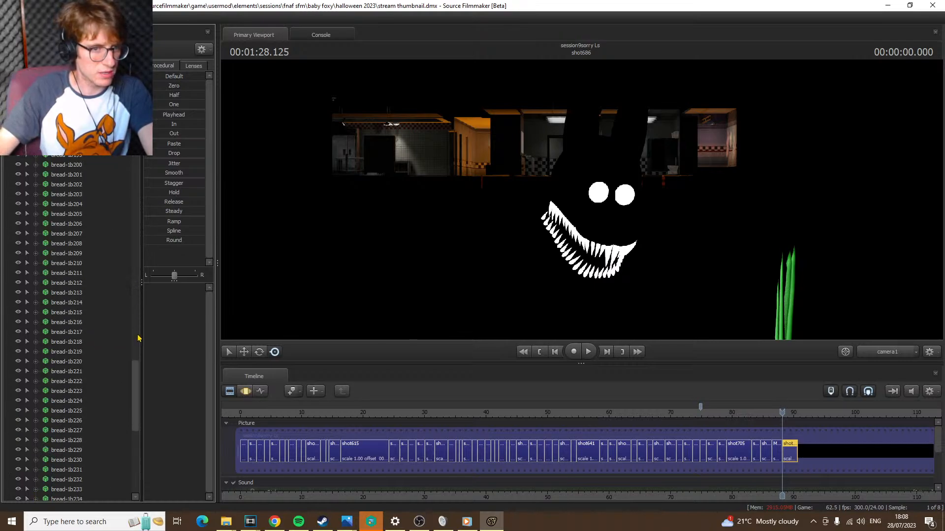
pyautogui.click(250, 393)
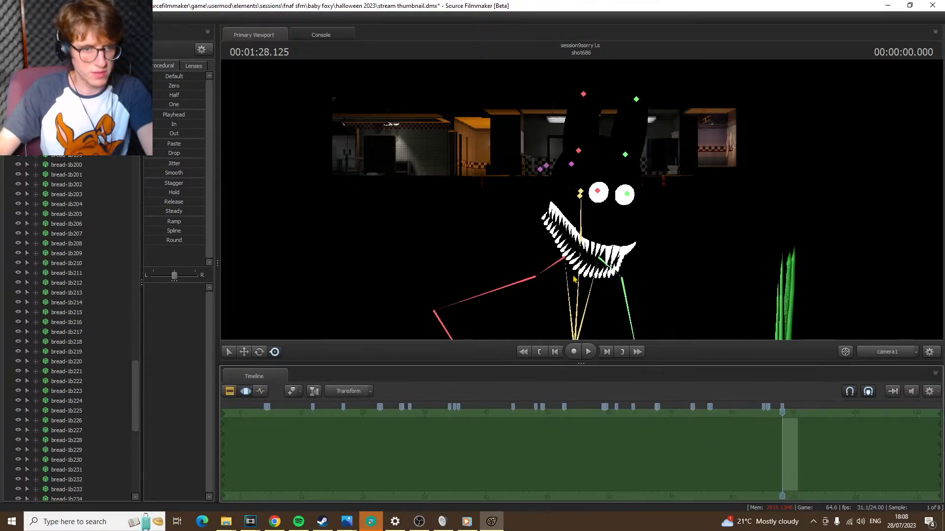
pyautogui.keyDown('ctrl'); pyautogui.click(575, 318); pyautogui.keyUp('ctrl')
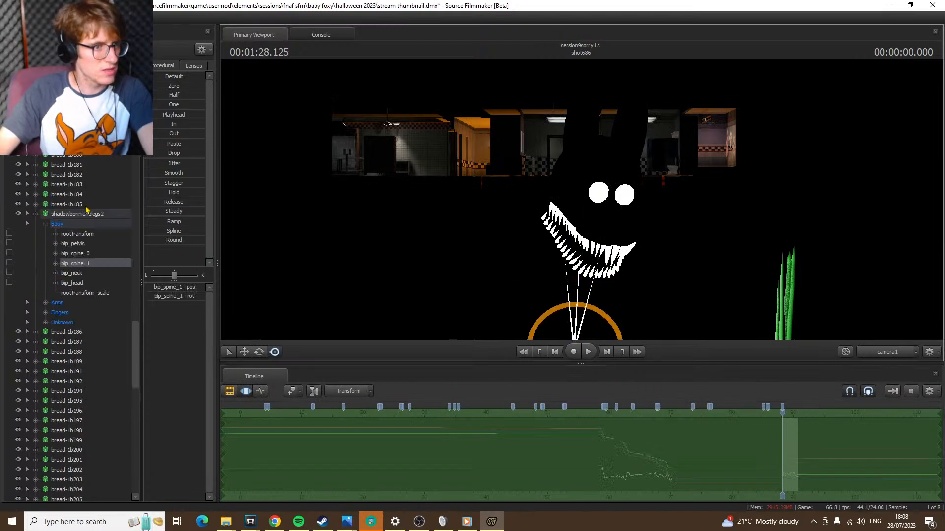
pyautogui.rightClick(86, 213)
pyautogui.click(106, 224)
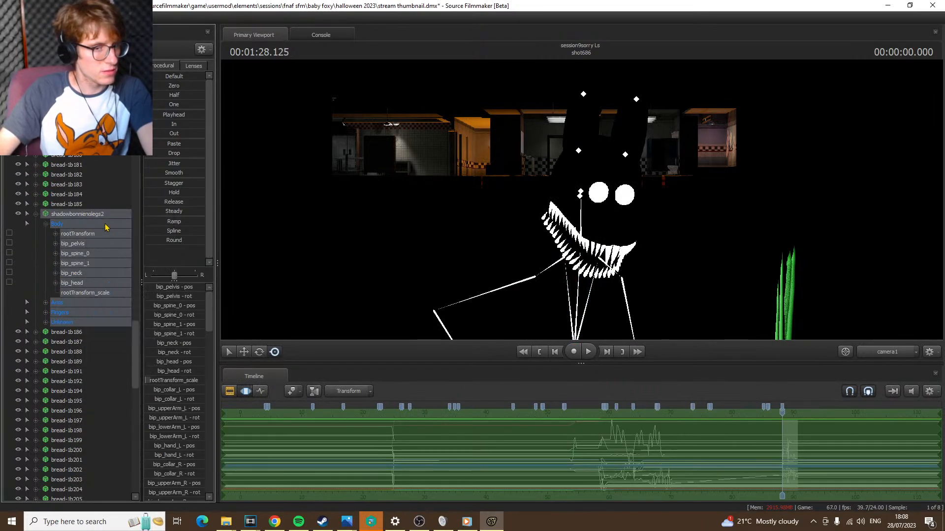
# Enlarge the timeline to reveal the sound tracks and play the film from its start
pyautogui.click(230, 391)
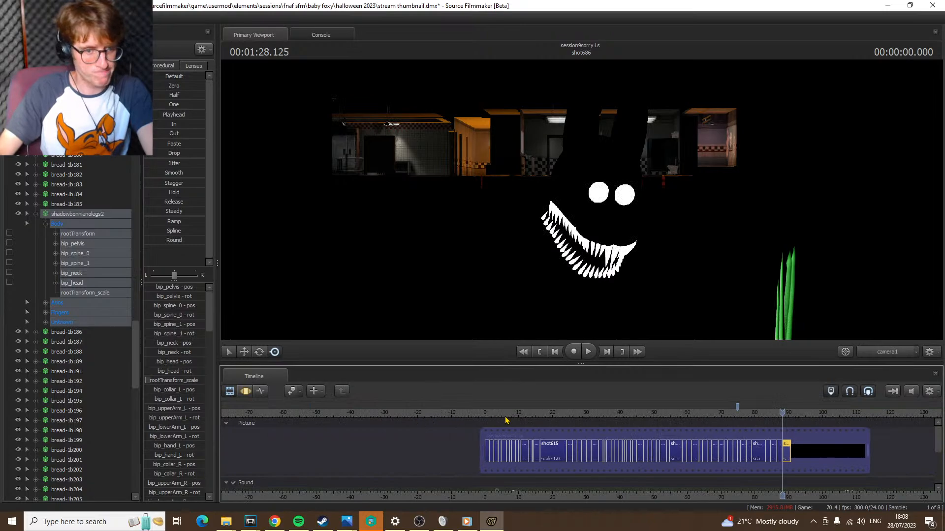
pyautogui.moveTo(501, 416); pyautogui.dragTo(485, 416)
pyautogui.scroll(6, 577, 440)
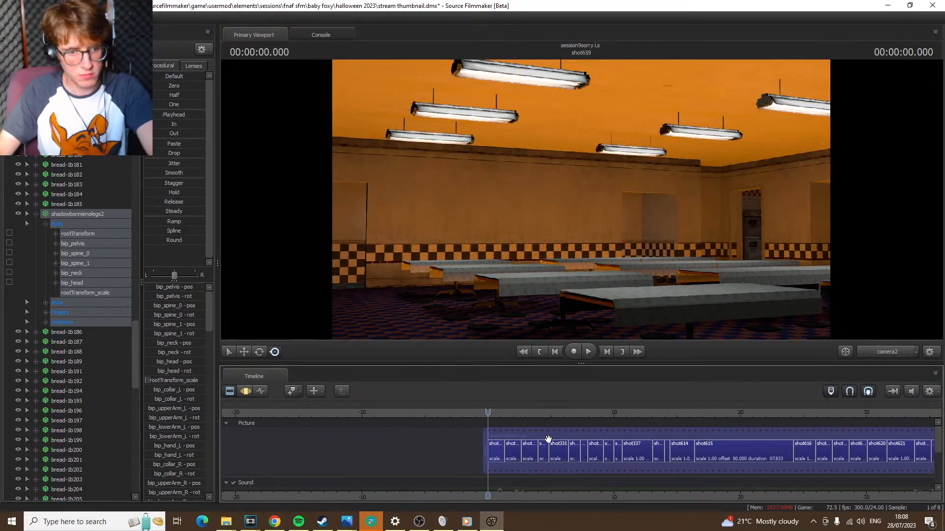
pyautogui.moveTo(598, 364); pyautogui.dragTo(601, 259)
pyautogui.press('space')
pyautogui.scroll(3, 581, 392)
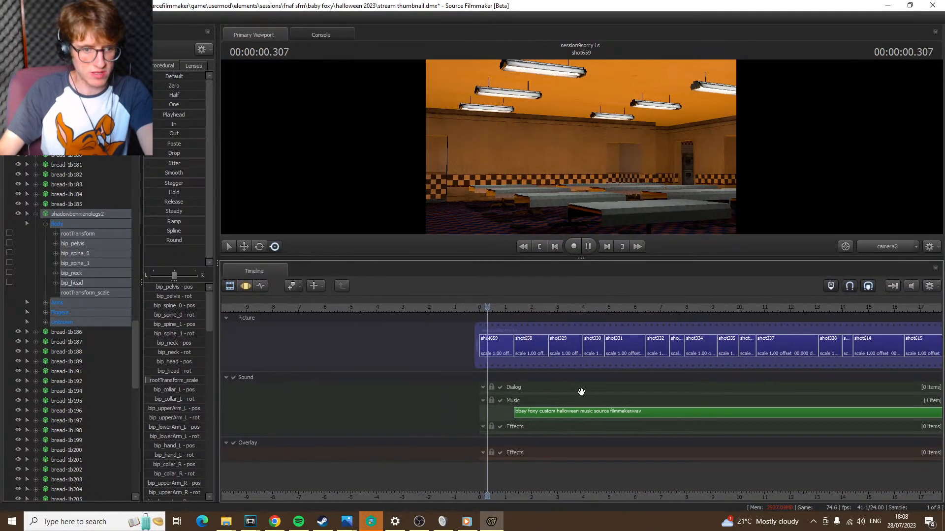
# Select the Halloween music clip on the Music track and preview where it begins over the opening shots
pyautogui.click(539, 418)
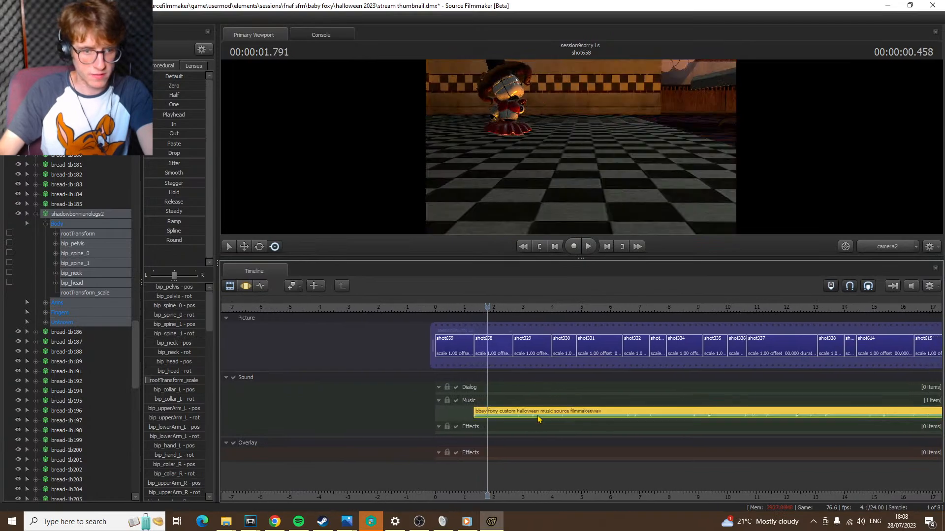
pyautogui.press('space')
pyautogui.press('space')
pyautogui.press('Home')
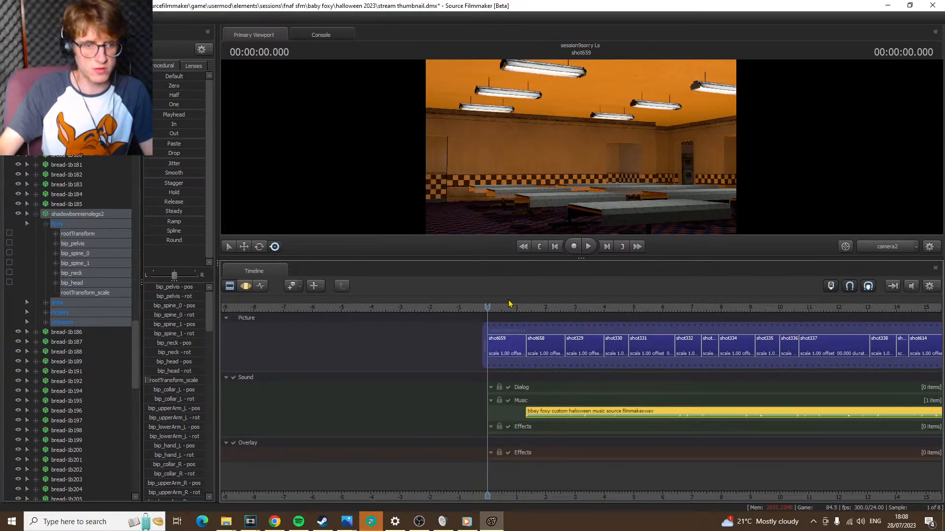
pyautogui.moveTo(510, 304); pyautogui.dragTo(536, 308)
pyautogui.moveTo(544, 320); pyautogui.dragTo(534, 329)
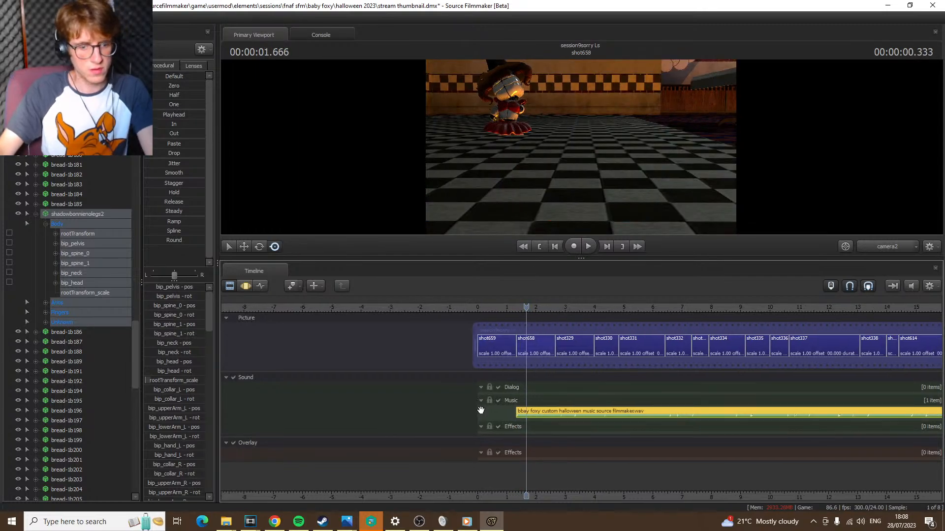
pyautogui.moveTo(481, 410); pyautogui.dragTo(558, 411, button='middle')
pyautogui.rightClick(557, 412)
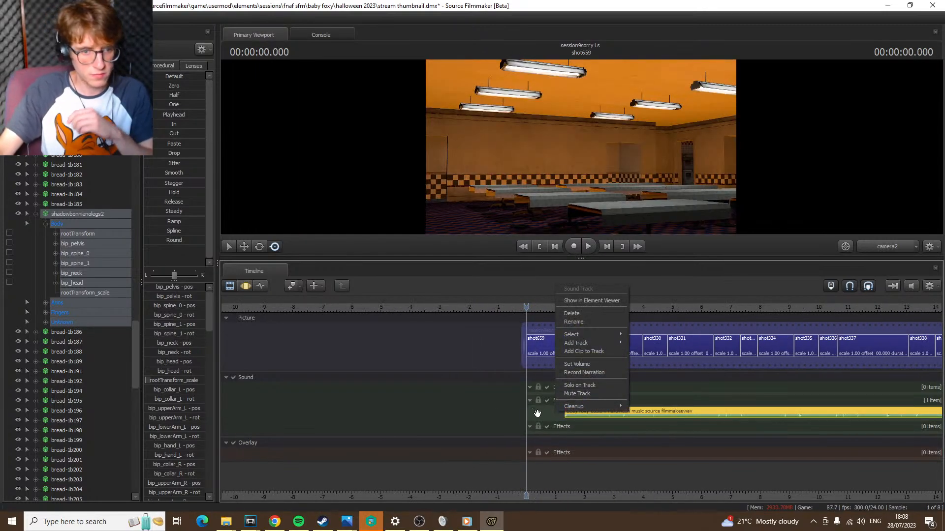
pyautogui.rightClick(541, 414)
pyautogui.moveTo(572, 337)
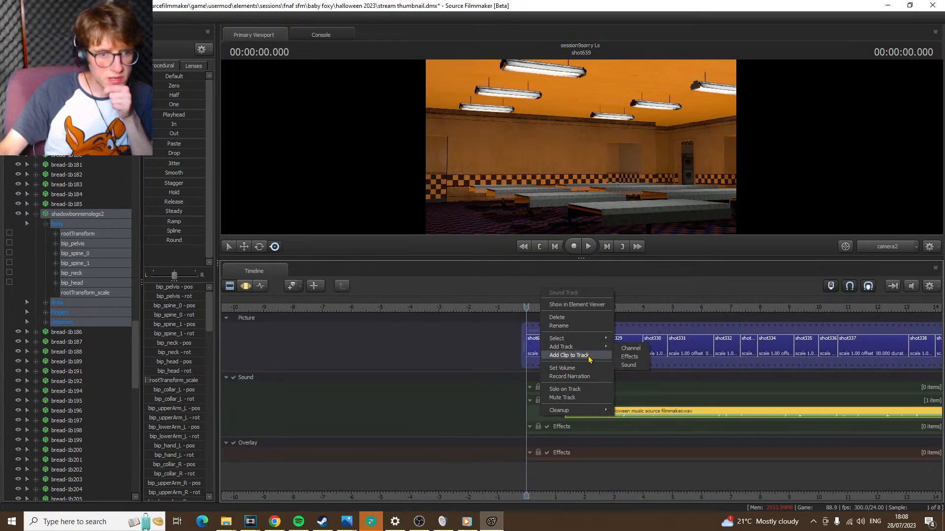
pyautogui.click(571, 355)
pyautogui.click(370, 277)
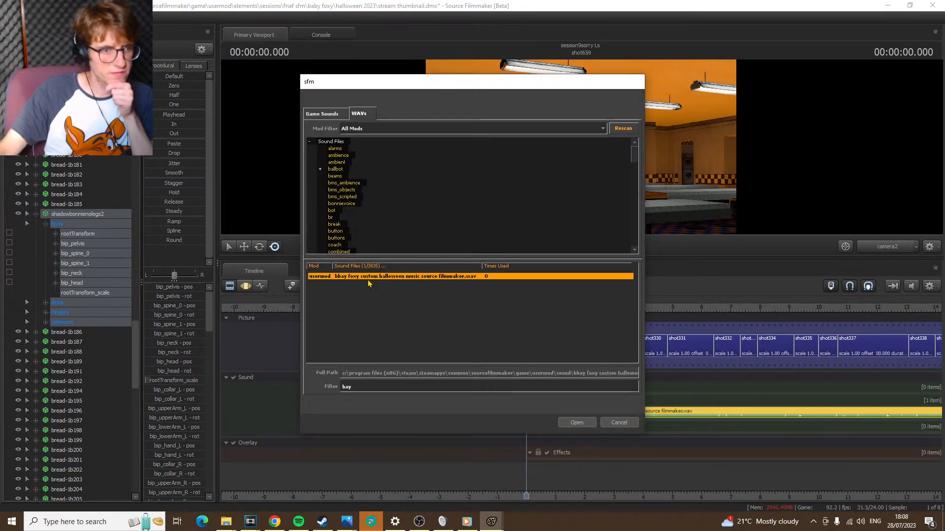
pyautogui.doubleClick(389, 393)
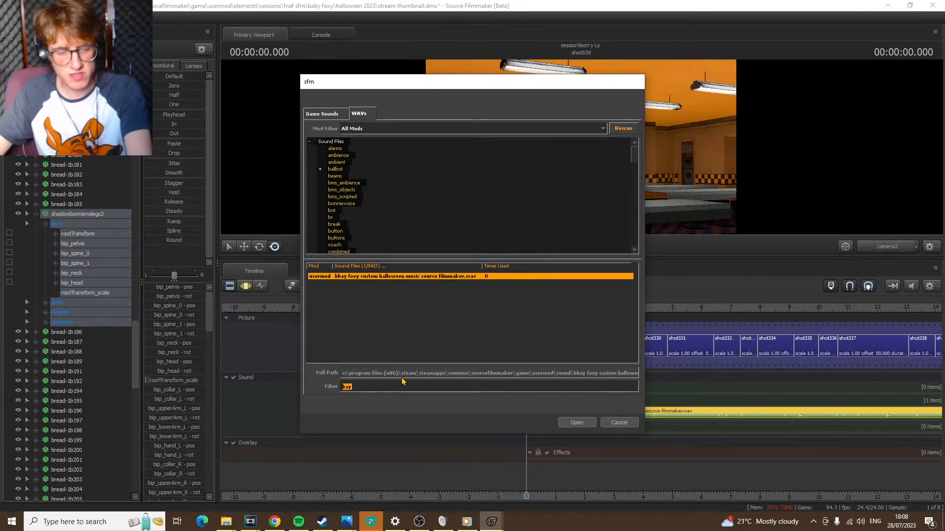
pyautogui.press('BackSpace')
pyautogui.scroll(-20, 373, 302)
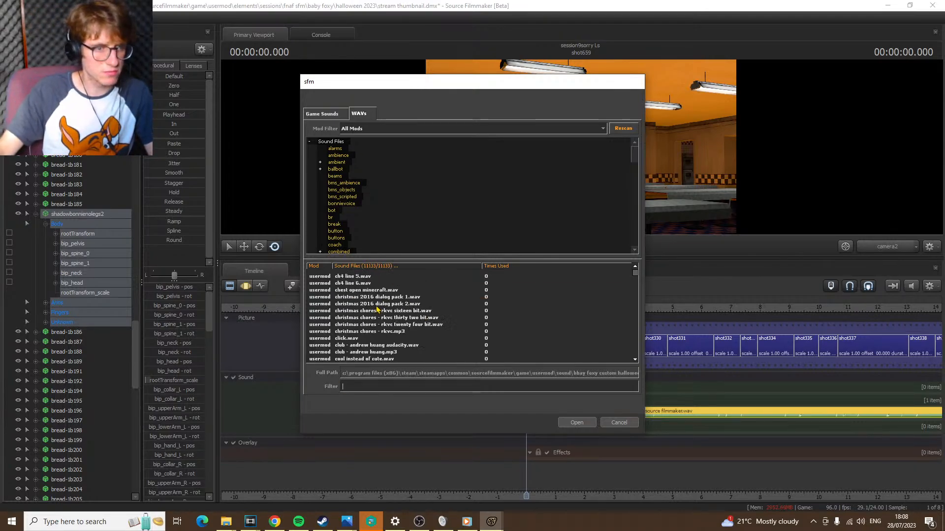
pyautogui.moveTo(635, 288); pyautogui.dragTo(634, 300)
pyautogui.click(411, 313)
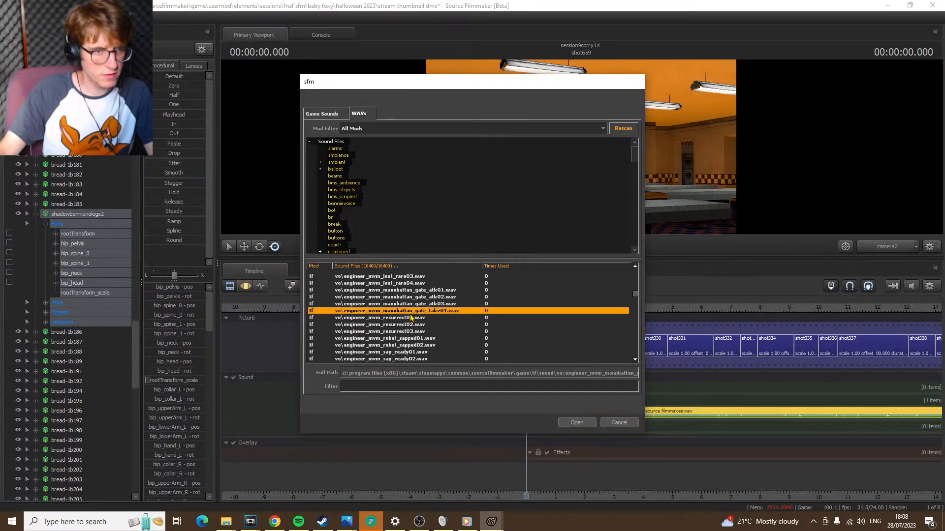
pyautogui.click(619, 423)
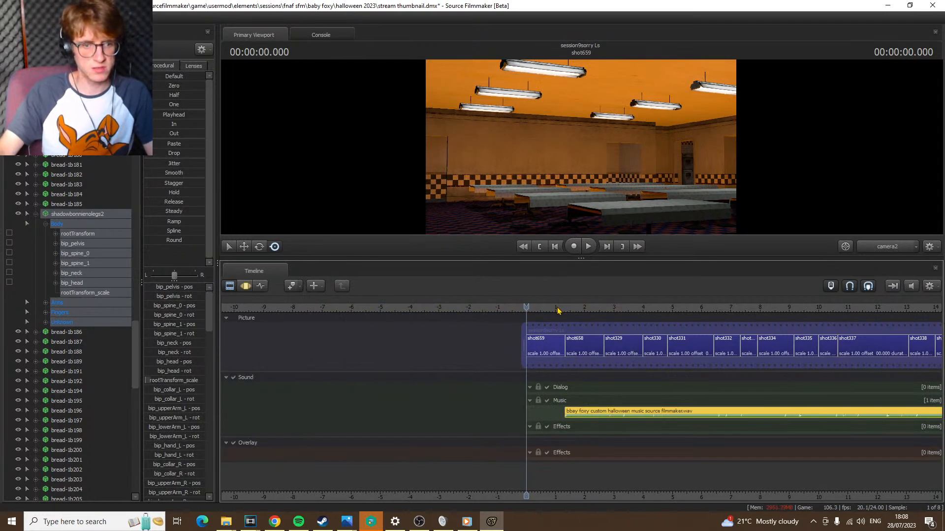
# Preview the transition into shot658 and return the playhead to the start of shot659
pyautogui.moveTo(558, 310); pyautogui.dragTo(571, 307)
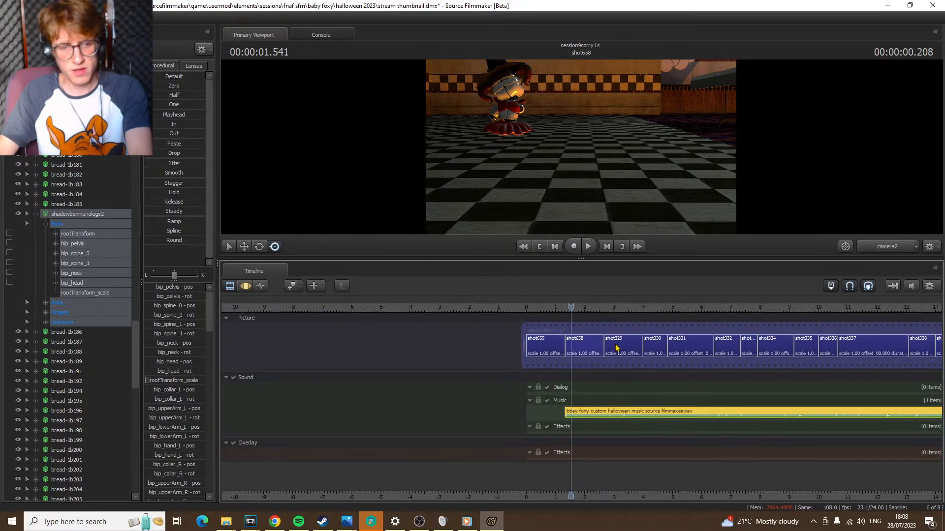
pyautogui.press('Up')
pyautogui.press('space')
pyautogui.press('space')
pyautogui.press('Up')
pyautogui.press('Up')
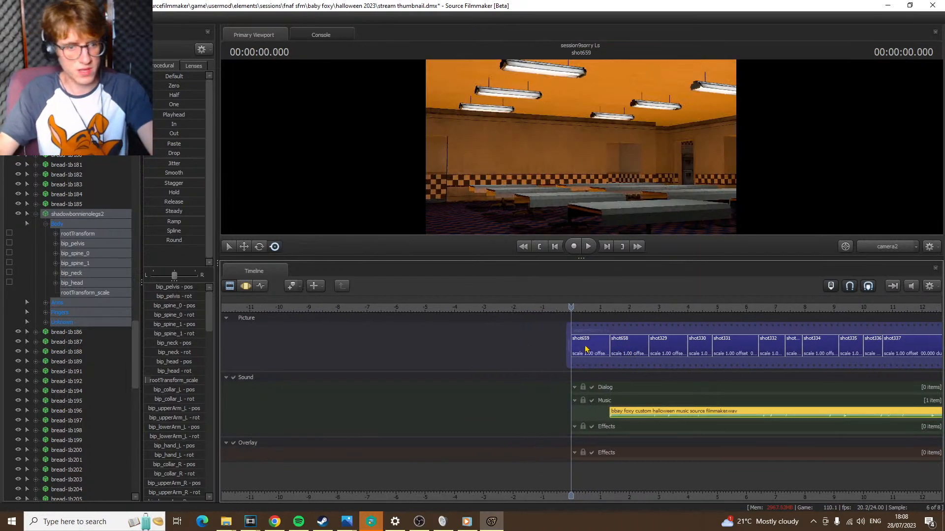
# Paste the copied shadowbonnienolegs2 animation set into shot659 and select it
pyautogui.click(586, 349)
pyautogui.rightClick(48, 484)
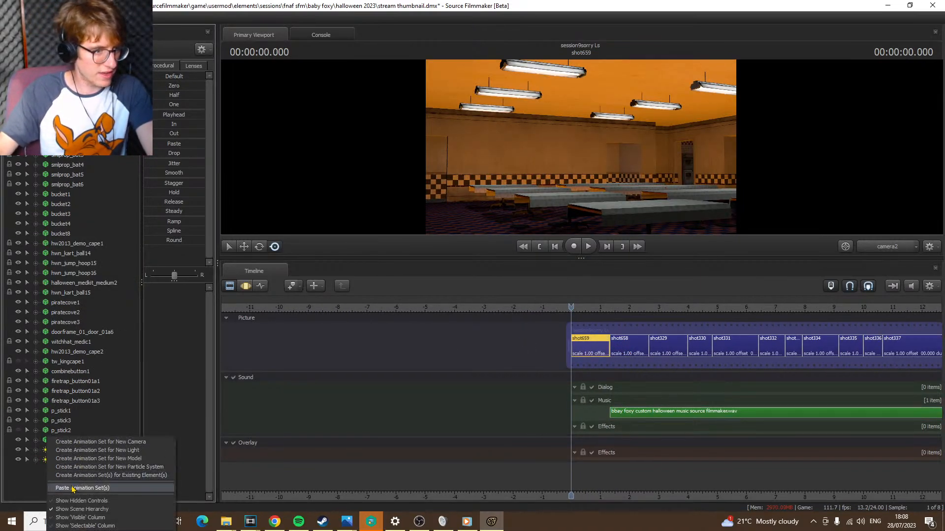
pyautogui.click(76, 489)
pyautogui.click(56, 474)
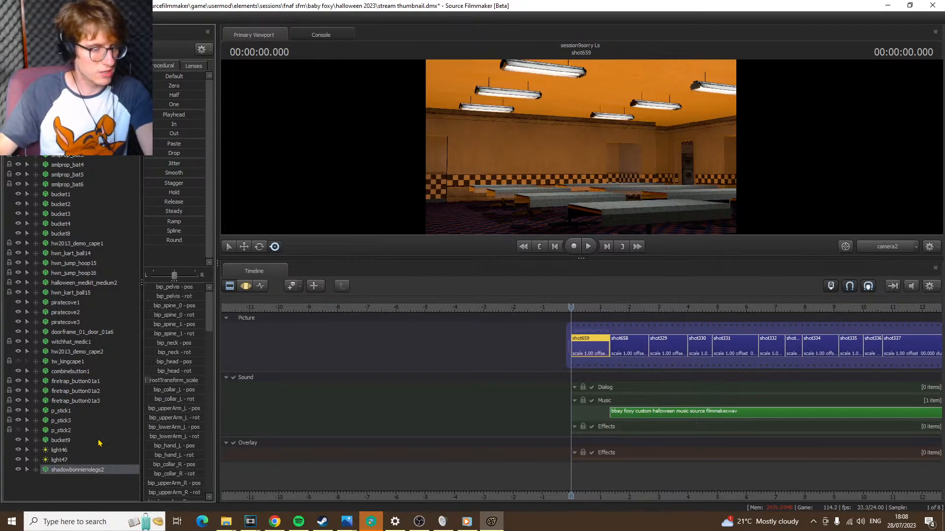
pyautogui.click(243, 287)
pyautogui.rightClick(567, 162)
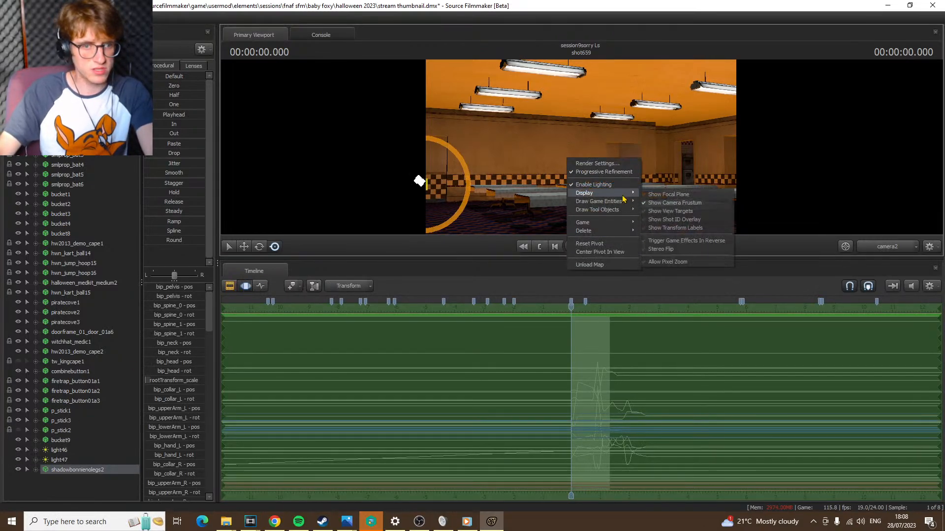
pyautogui.click(245, 286)
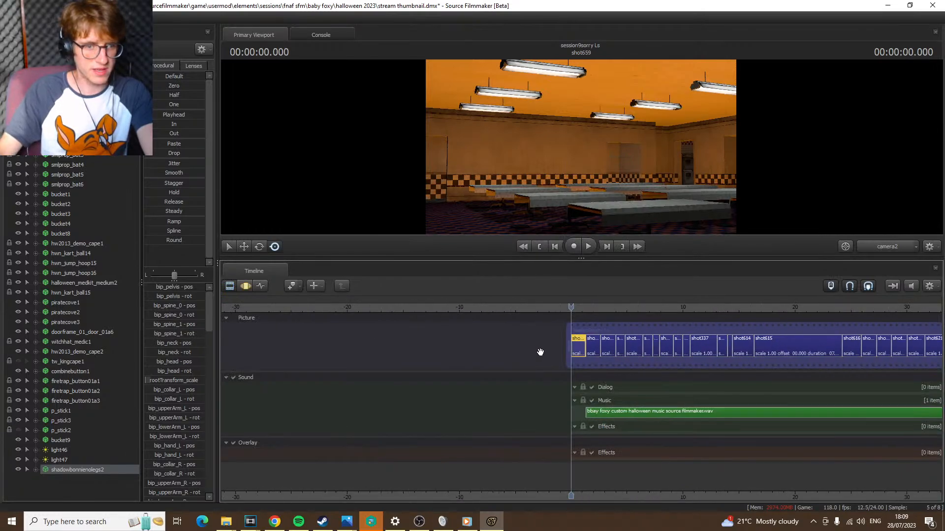
pyautogui.click(579, 301)
pyautogui.moveTo(580, 301); pyautogui.dragTo(335, 309)
pyautogui.scroll(4, 339, 315)
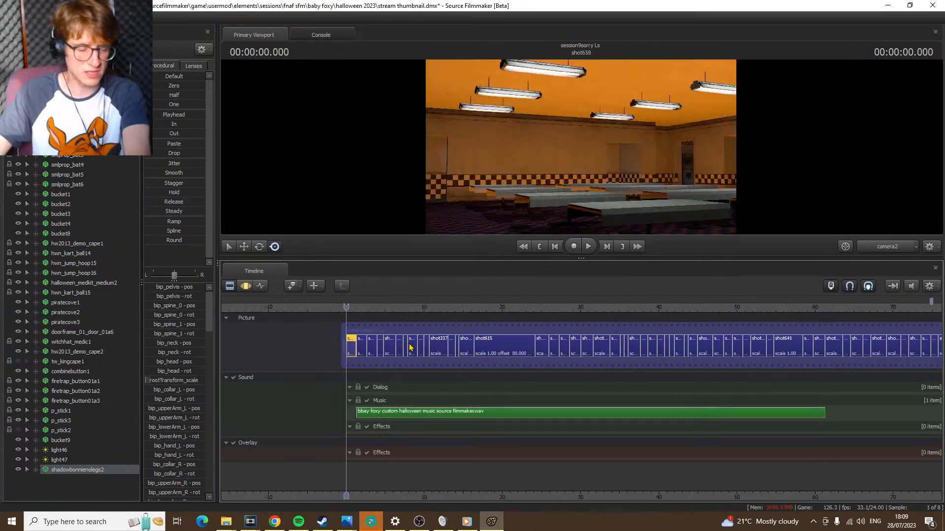
# Turn on the drawing of Other Entities so the restaurant chairs are shown, and return to the clip editor
pyautogui.click(246, 286)
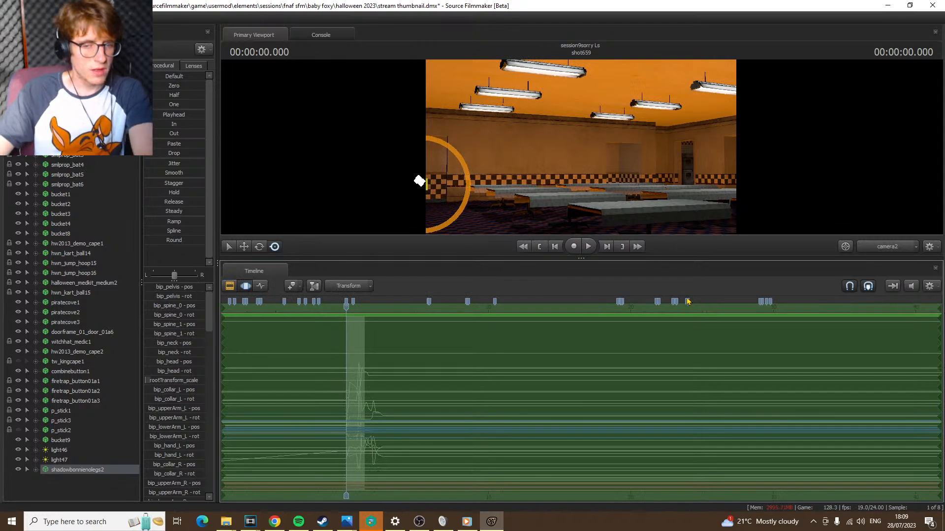
pyautogui.rightClick(712, 174)
pyautogui.moveTo(749, 213)
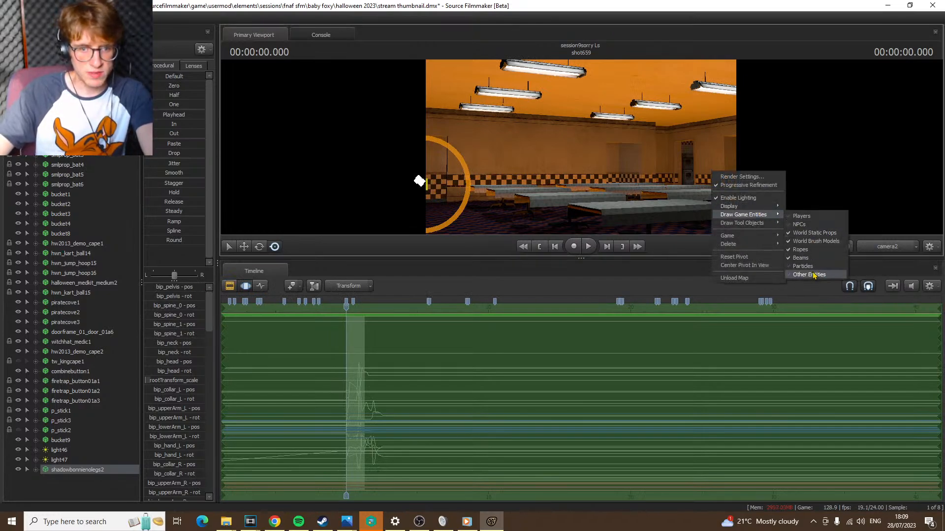
pyautogui.click(805, 272)
pyautogui.click(230, 287)
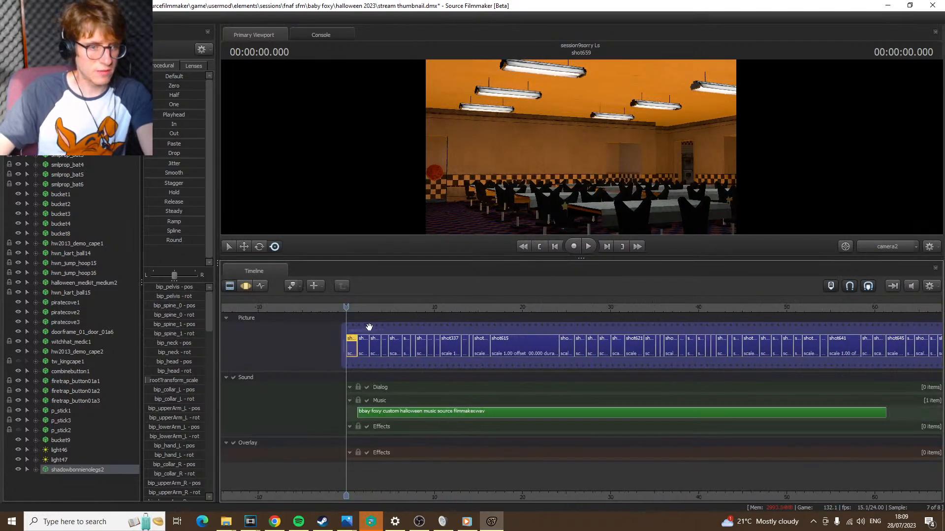
pyautogui.scroll(-2, 356, 313)
pyautogui.moveTo(355, 309)
pyautogui.mouseDown()
pyautogui.moveTo(614, 305)
pyautogui.moveTo(348, 307)
pyautogui.moveTo(369, 306)
pyautogui.mouseUp()
pyautogui.scroll(2, 377, 348)
pyautogui.moveTo(377, 349); pyautogui.dragTo(405, 351, button='middle')
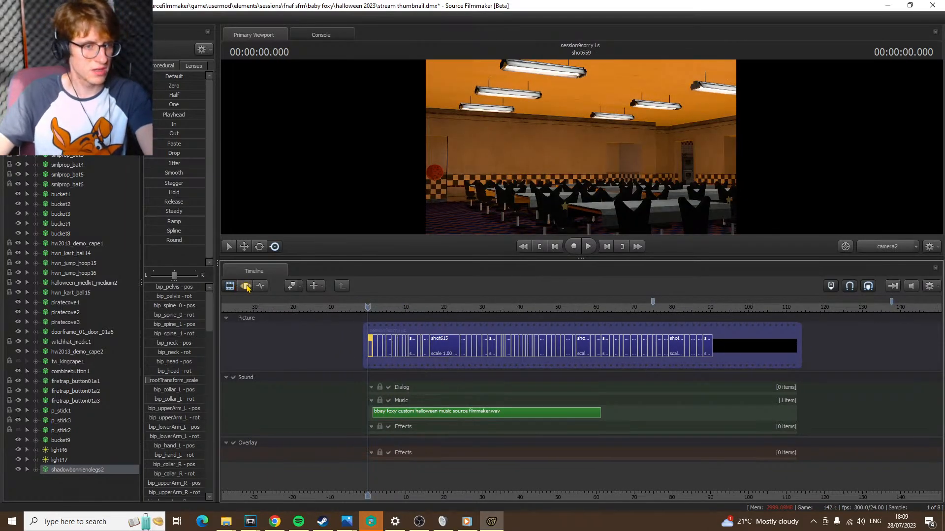
# Switch to motion editing for camera2 in shot659 and turn off lighting in the viewport
pyautogui.click(246, 287)
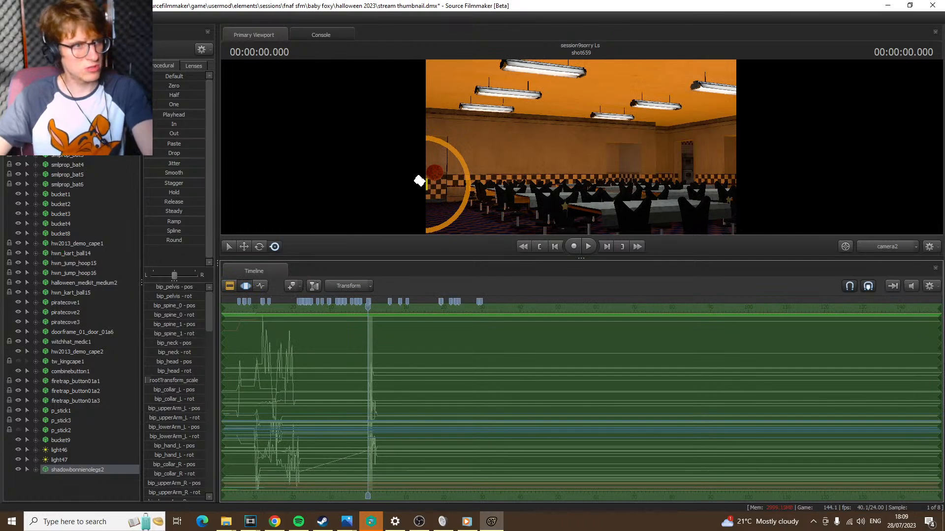
pyautogui.click(521, 150)
pyautogui.moveTo(481, 149); pyautogui.dragTo(522, 181)
pyautogui.rightClick(584, 149)
pyautogui.click(599, 176)
# Move camera2 through the restaurant until it looks straight over the party tables at the purple stage curtains
pyautogui.press('w')
pyautogui.press('w')
pyautogui.press('a')
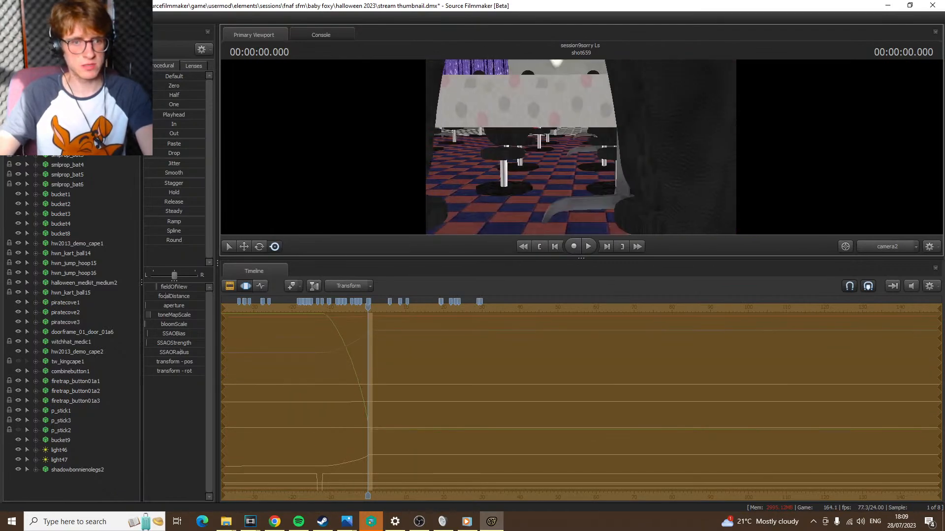
pyautogui.moveTo(581, 151)
pyautogui.mouseDown()
pyautogui.moveTo(566, 151)
pyautogui.moveTo(587, 155)
pyautogui.mouseUp()
pyautogui.press('w')
pyautogui.press('s')
pyautogui.press('a')
pyautogui.press('a')
pyautogui.press('d')
pyautogui.press('d')
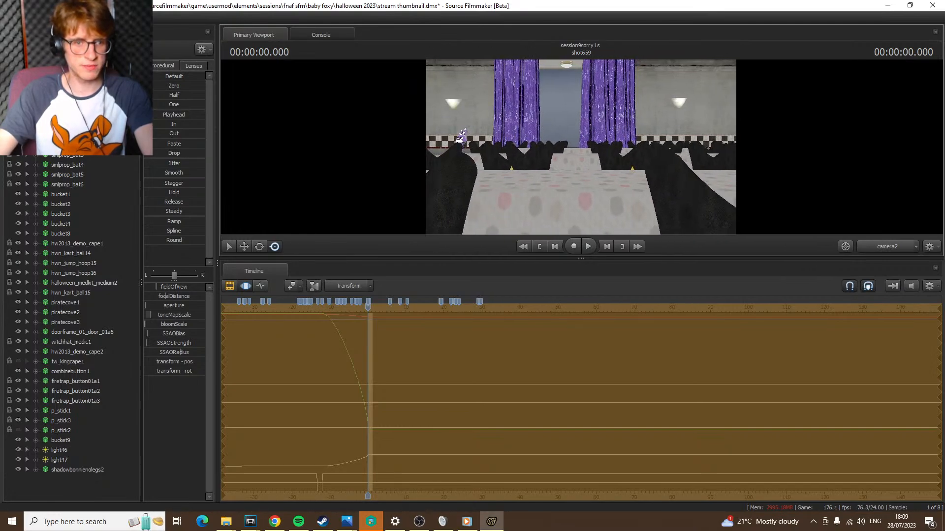
pyautogui.rightClick(583, 152)
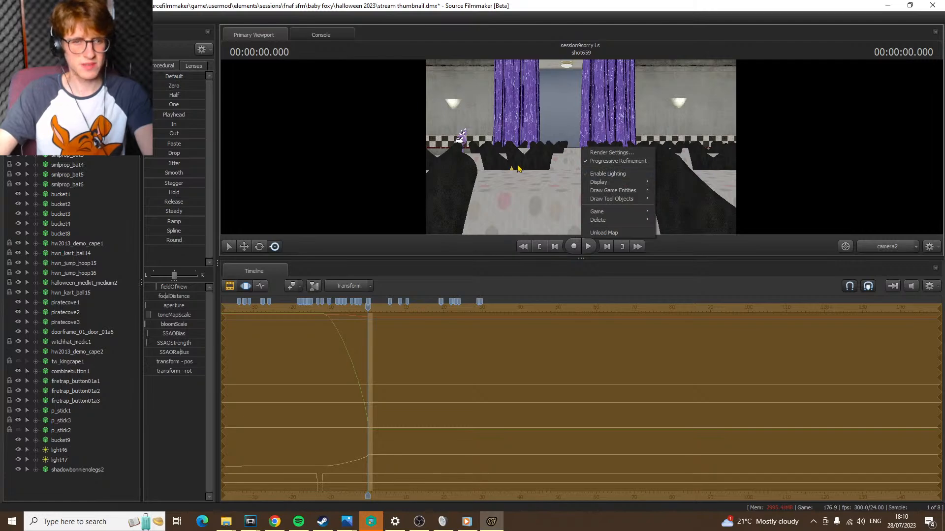
pyautogui.click(594, 175)
pyautogui.press('a')
pyautogui.moveTo(581, 148); pyautogui.dragTo(581, 147)
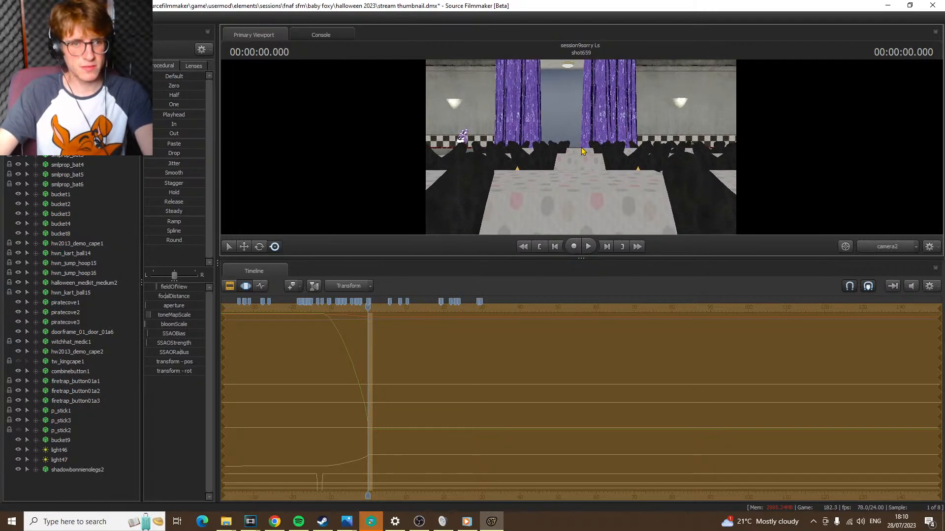
# Turn viewport lighting back on, preview the opening of shot659 and return to its start
pyautogui.rightClick(582, 148)
pyautogui.click(593, 173)
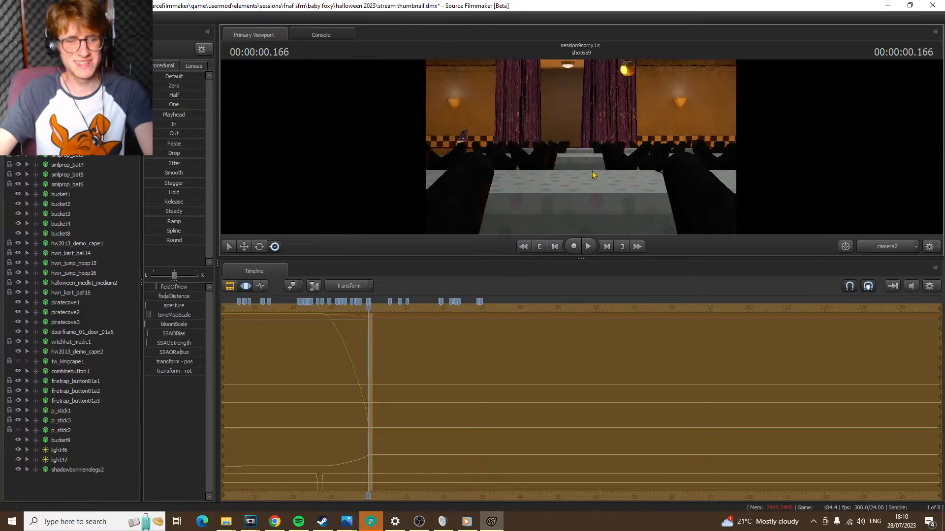
pyautogui.press('Return')
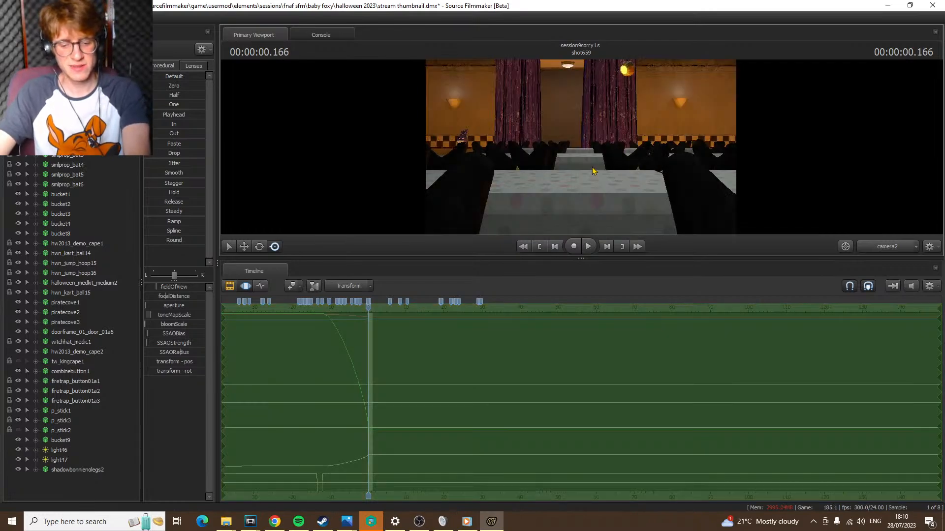
pyautogui.press('Down')
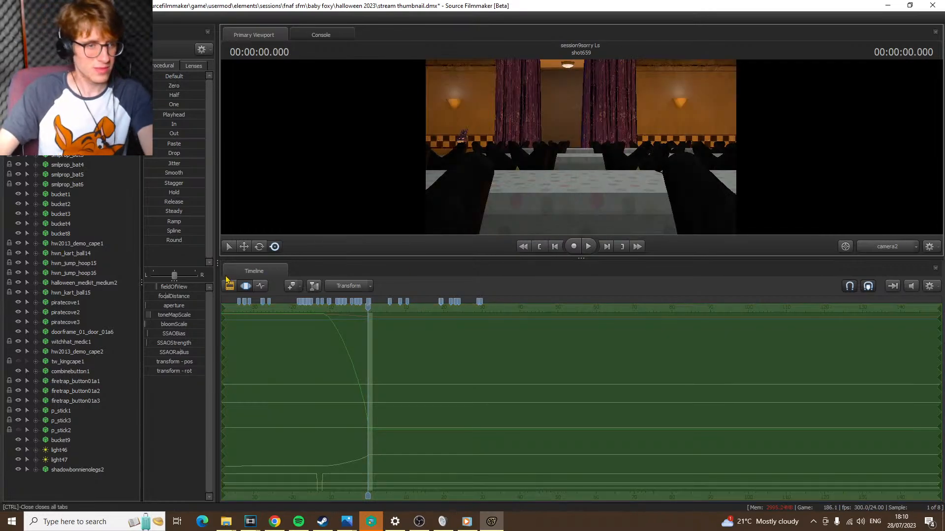
pyautogui.scroll(5, 461, 341)
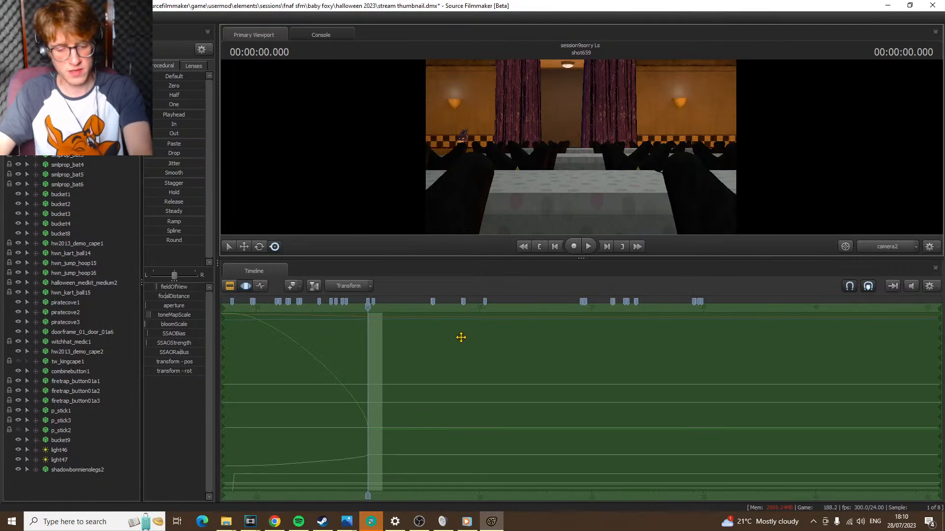
pyautogui.press('space')
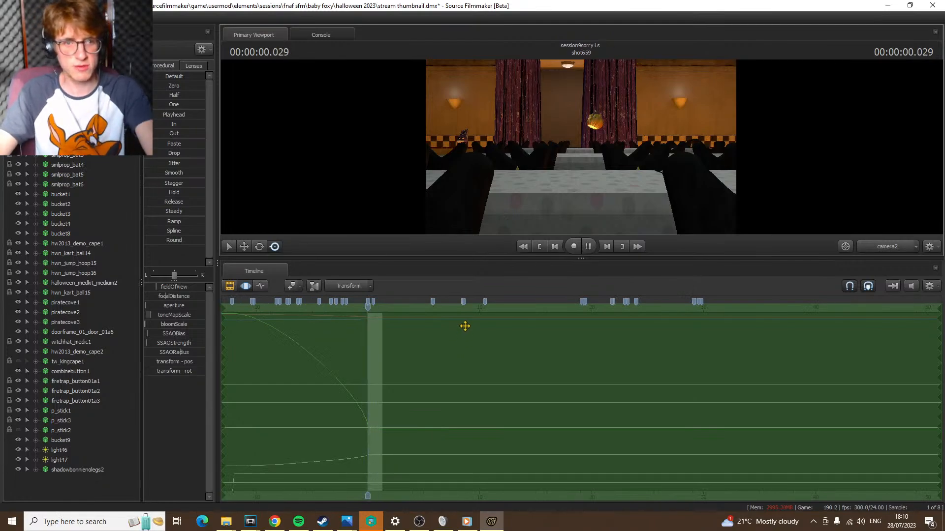
pyautogui.press('space')
pyautogui.press('Home')
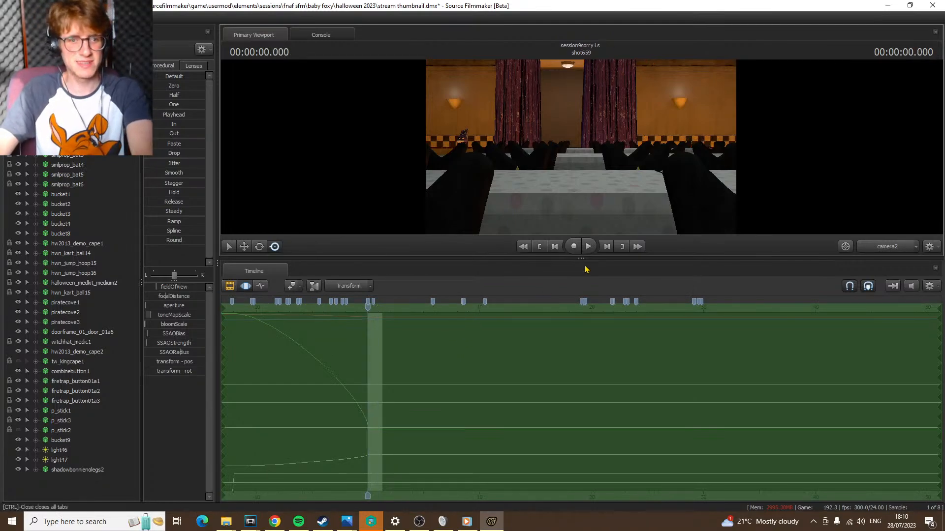
# Play the opening of shot659 in the graph editor and stop at frame 16
pyautogui.click(261, 285)
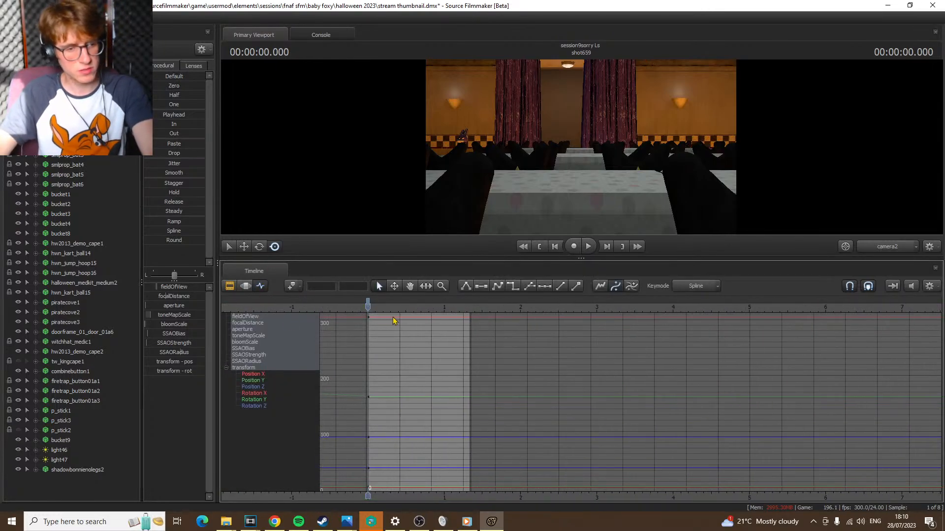
pyautogui.press('space')
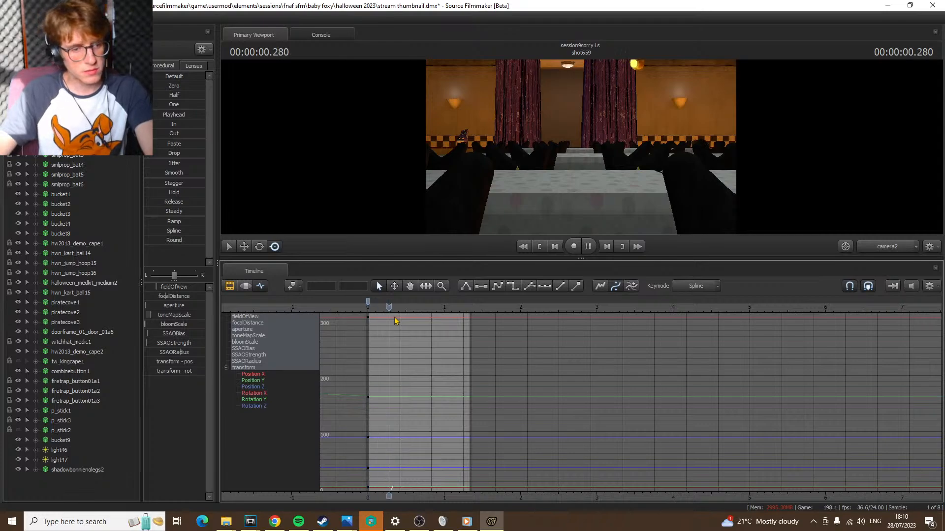
pyautogui.press('space')
pyautogui.press('Home')
pyautogui.press('space')
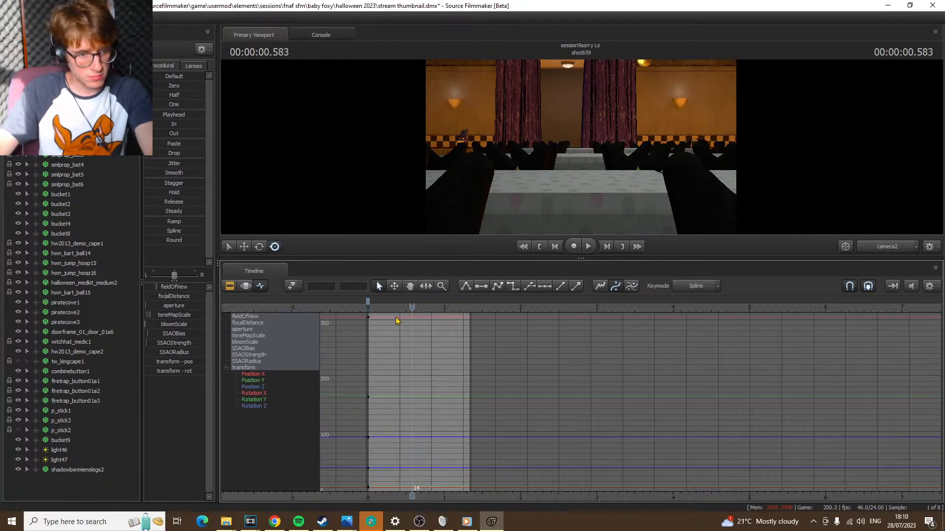
pyautogui.press('space')
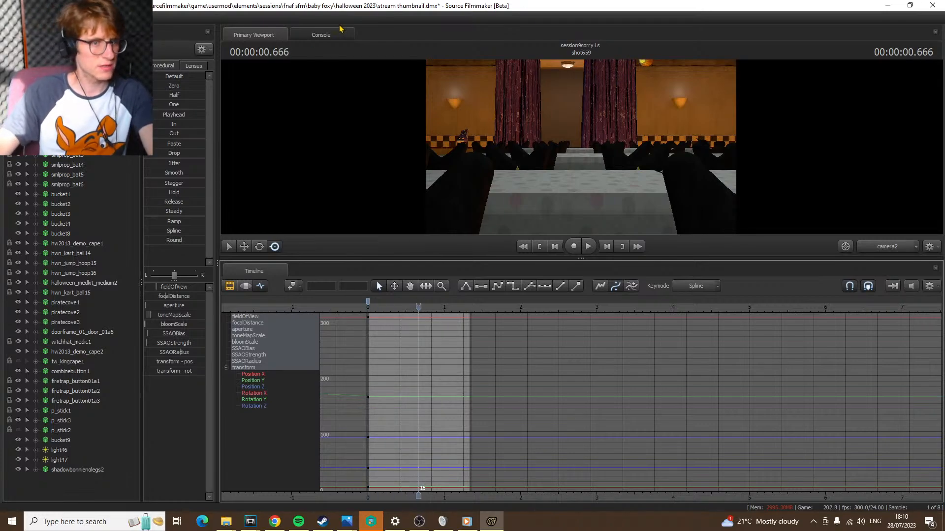
# Keyframe camera2 at frame 16 and lower it to just above the floor beneath the tables
pyautogui.press('k')
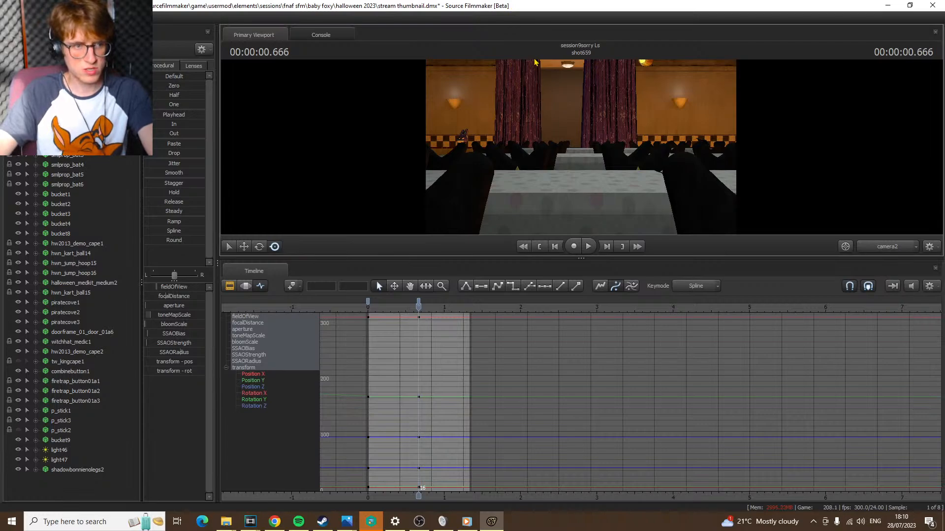
pyautogui.click(565, 116)
pyautogui.press('x')
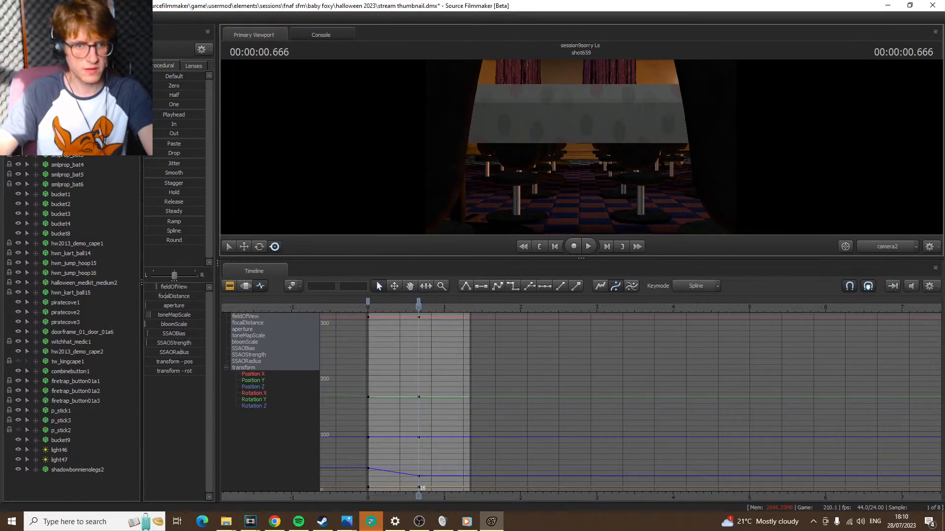
pyautogui.press('x')
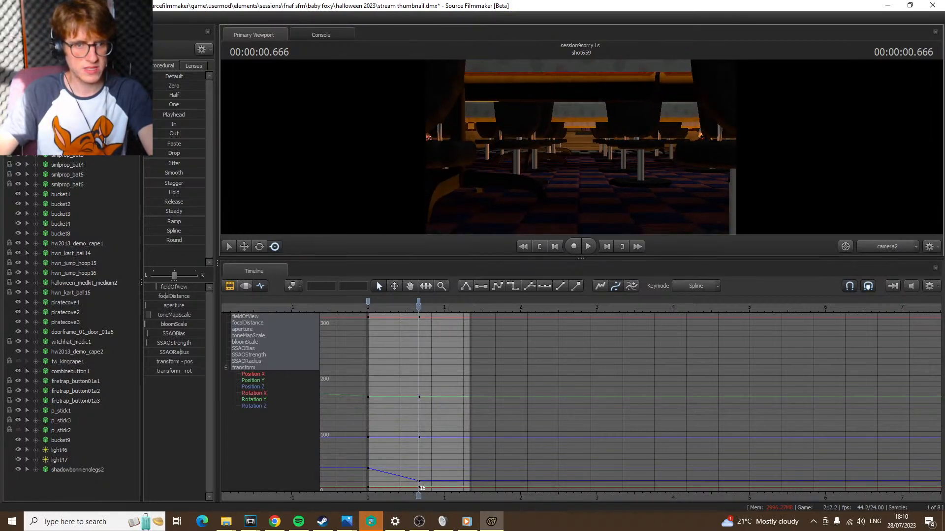
pyautogui.press('x')
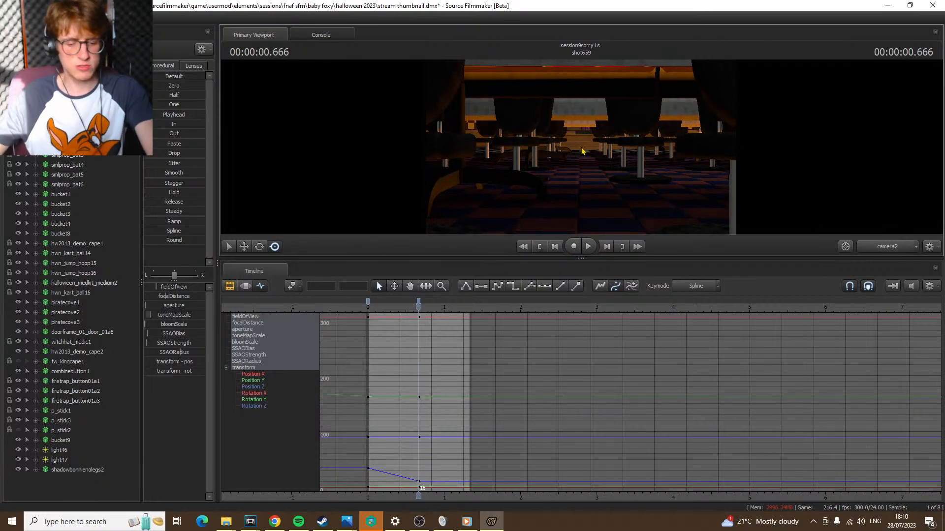
# At the start of shot659, reposition camera2 in motion editing closer to the stage curtains, centred over a white table
pyautogui.press('Up')
pyautogui.click(247, 287)
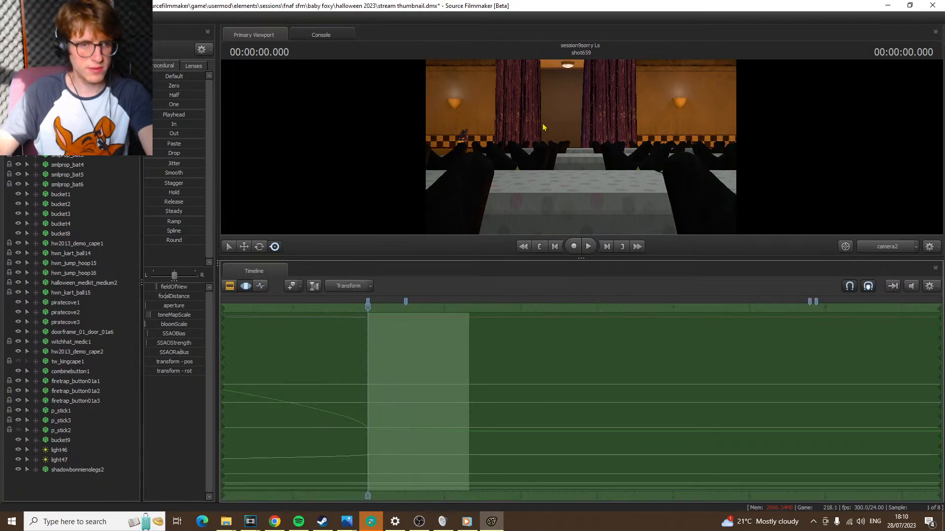
pyautogui.click(542, 126)
pyautogui.press('w')
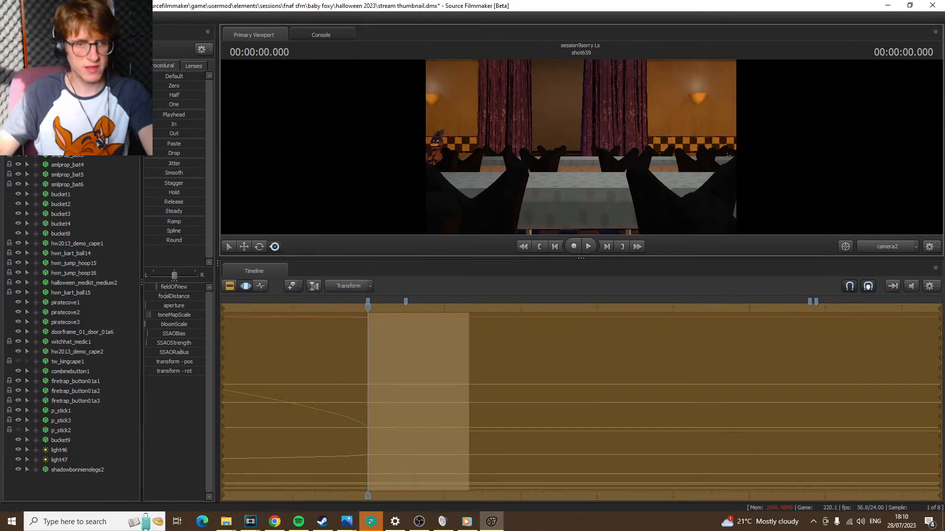
pyautogui.press('w')
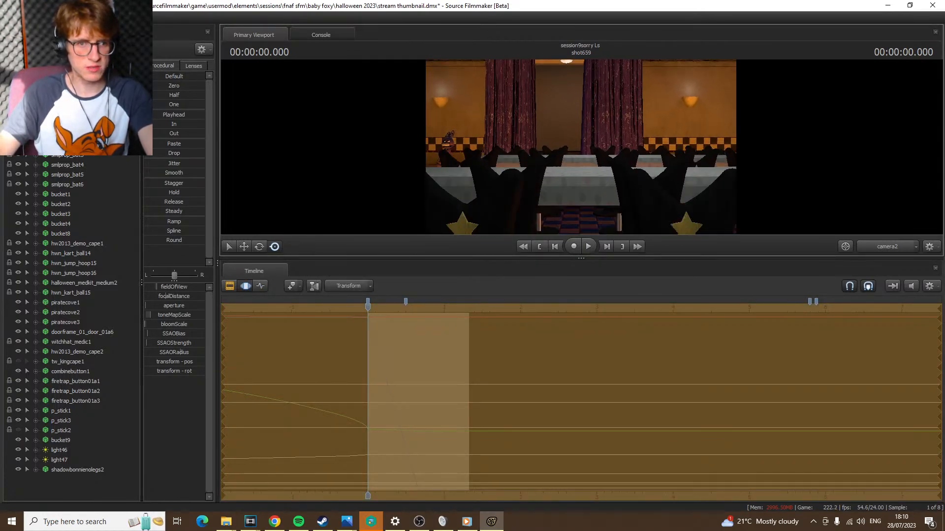
pyautogui.press('w')
pyautogui.press('s')
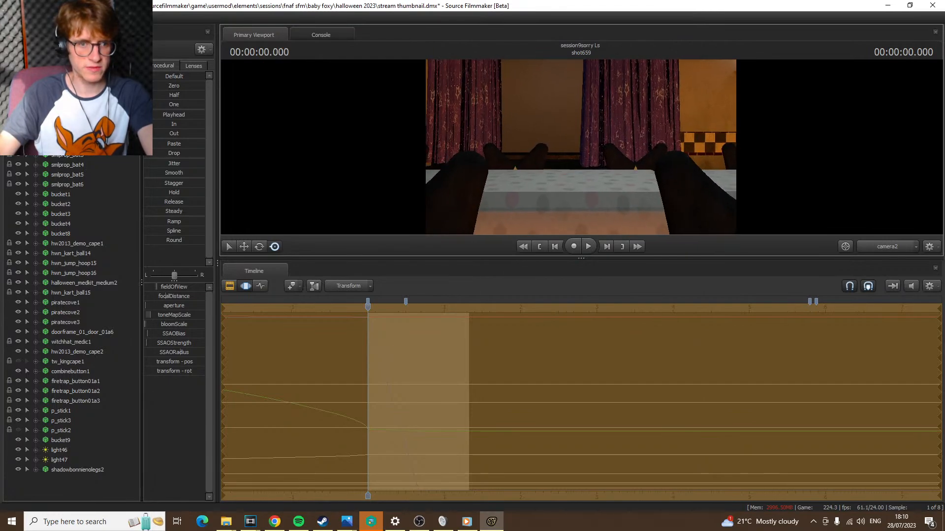
pyautogui.press('s')
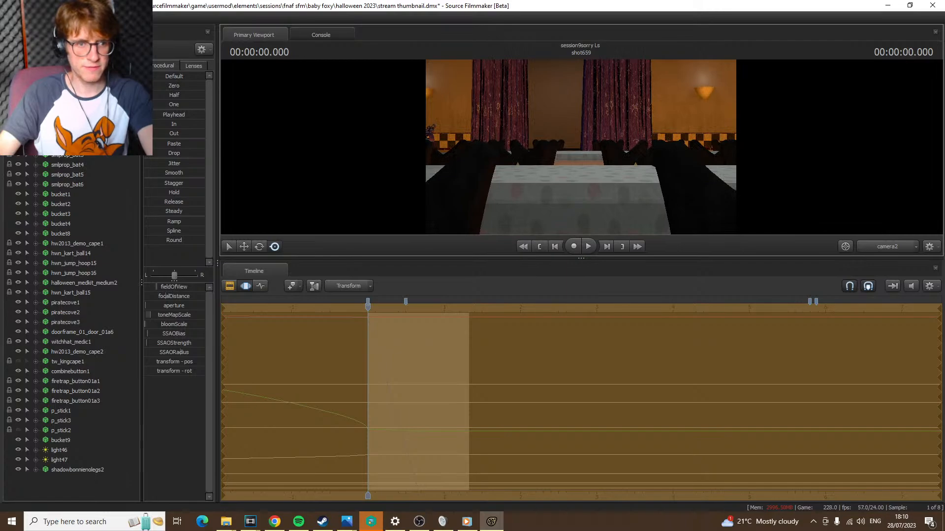
pyautogui.press('a')
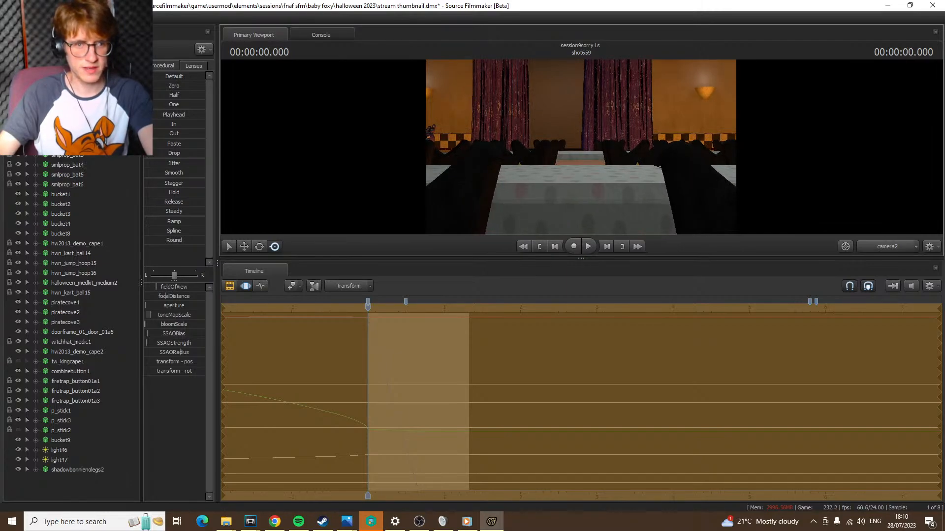
# Preview the camera's descent below the tables, return to the start and save the session
pyautogui.press('space')
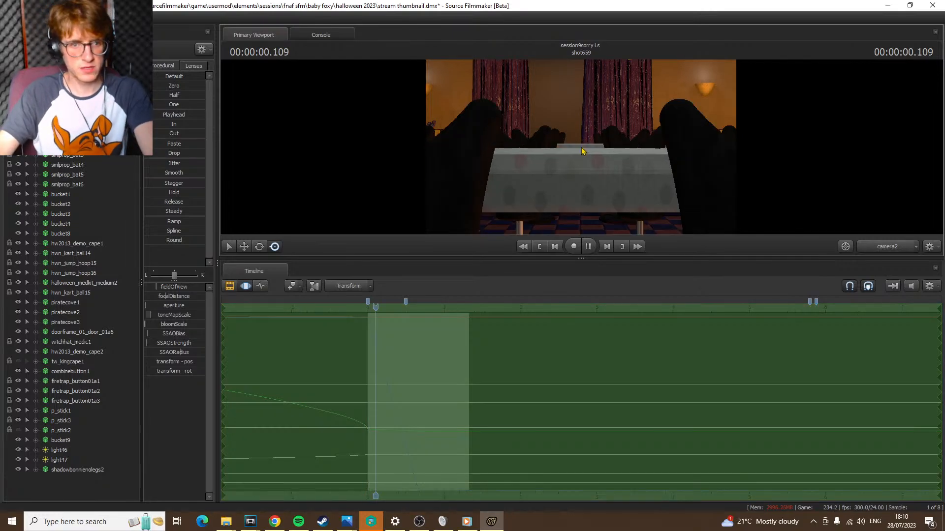
pyautogui.press('space')
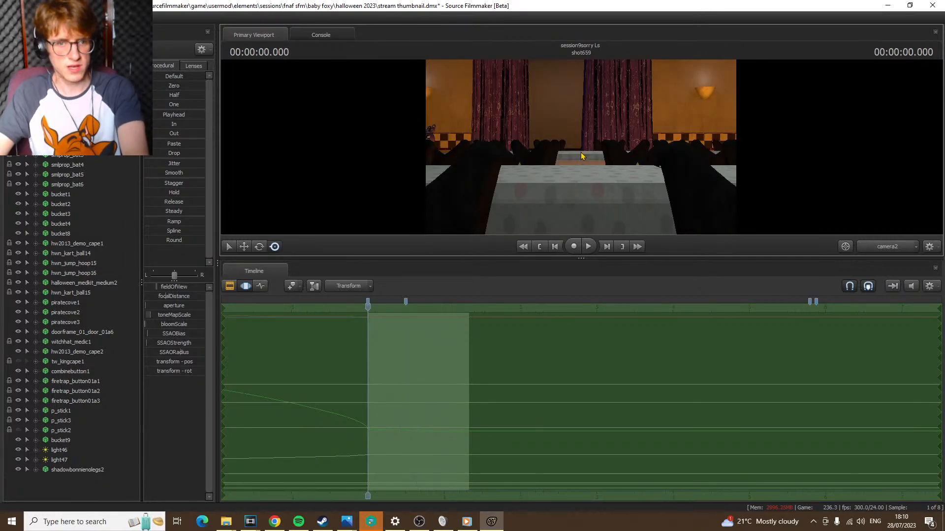
pyautogui.hotkey('ctrl', 's')
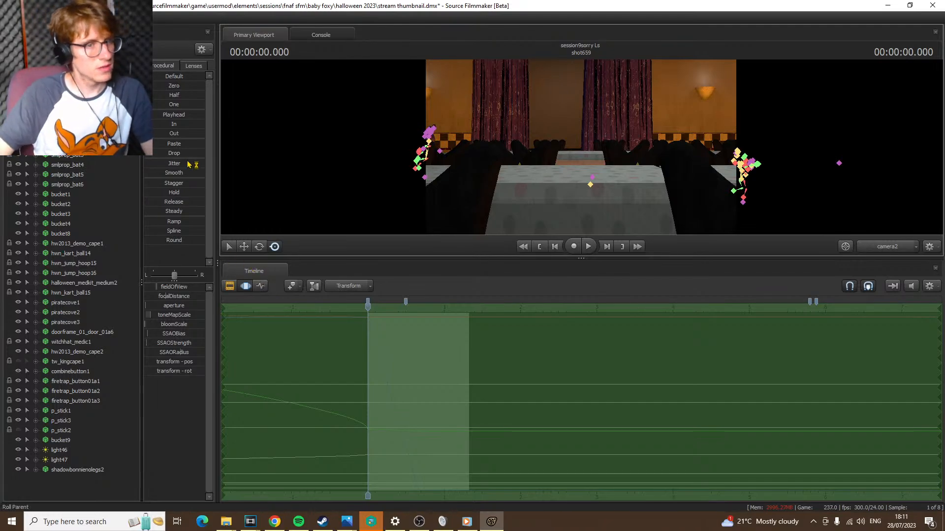
# Skim through the shots following shot659 in the clip editor to review the sequence
pyautogui.click(229, 286)
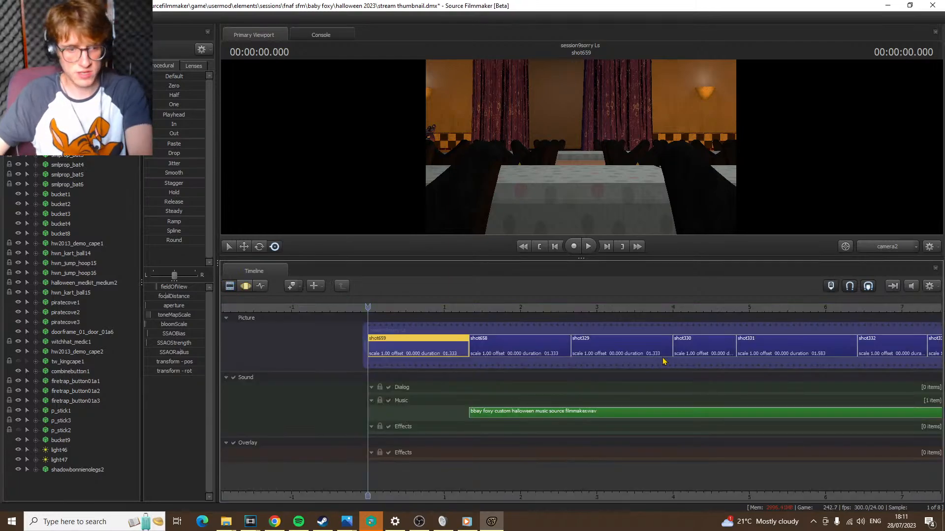
pyautogui.press('Down')
pyautogui.press('Down')
pyautogui.press('Down')
pyautogui.press('Down')
pyautogui.press('Down')
pyautogui.press('Down')
pyautogui.press('Down')
pyautogui.scroll(-6, 520, 355)
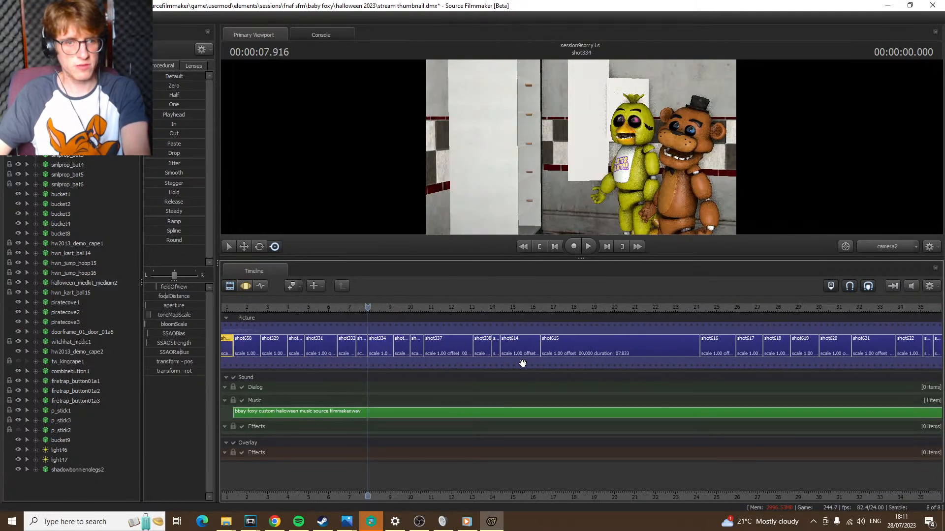
pyautogui.press('Down')
pyautogui.press('Down')
pyautogui.press('Down')
pyautogui.press('Down')
pyautogui.press('Down')
pyautogui.press('Down')
pyautogui.press('Down')
pyautogui.press('Down')
pyautogui.press('Down')
pyautogui.press('Down')
pyautogui.scroll(-5, 527, 363)
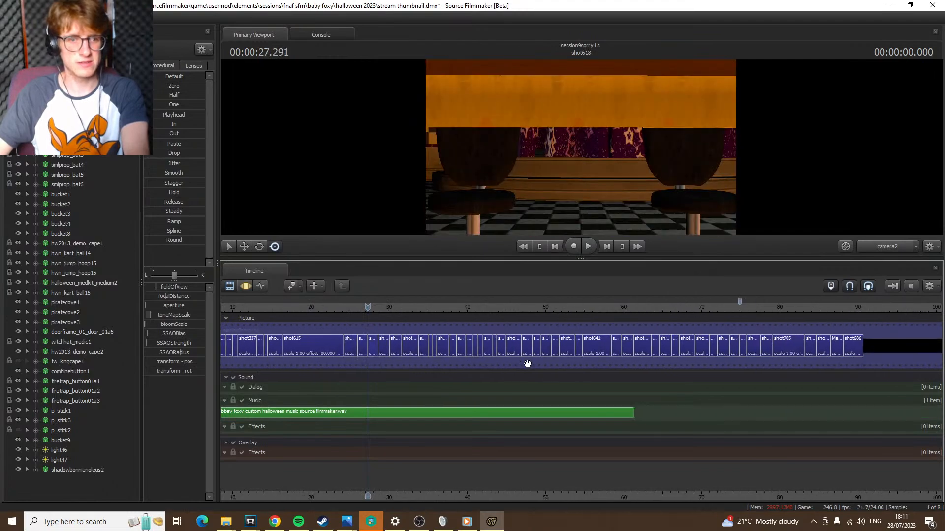
pyautogui.press('Down')
pyautogui.press('Down')
pyautogui.press('Down')
pyautogui.press('Down')
pyautogui.press('Down')
pyautogui.press('Down')
pyautogui.scroll(-4, 527, 364)
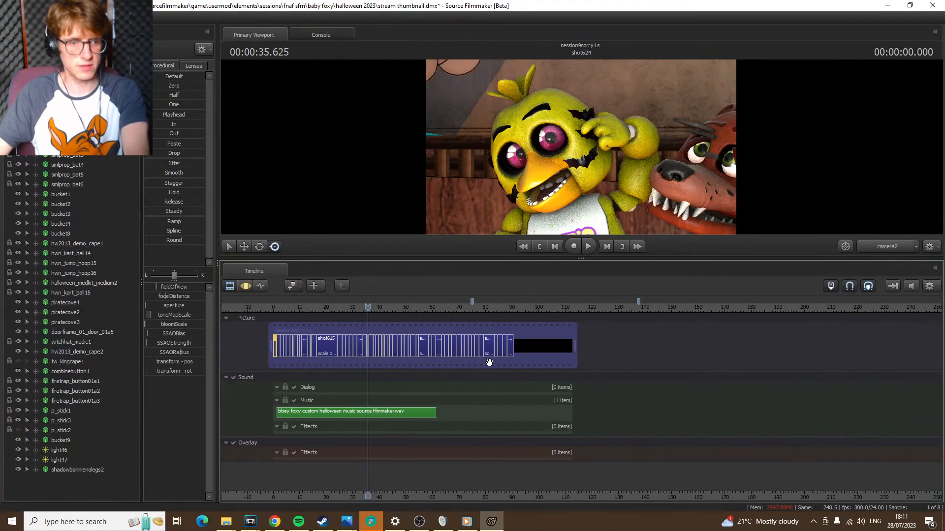
pyautogui.press('Down')
# Return to the start of shot659 and play it to about 0.958 s
pyautogui.click(271, 308)
pyautogui.scroll(10, 431, 343)
pyautogui.press('Down')
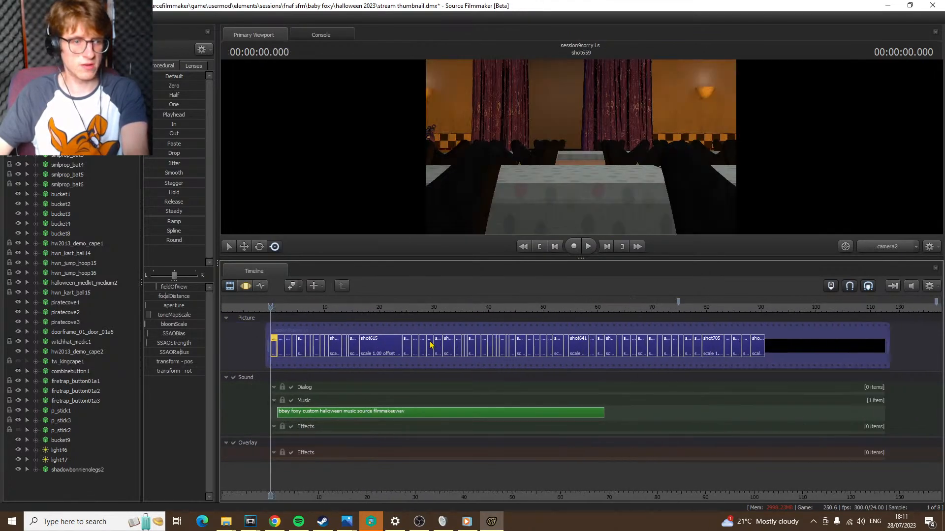
pyautogui.press('space')
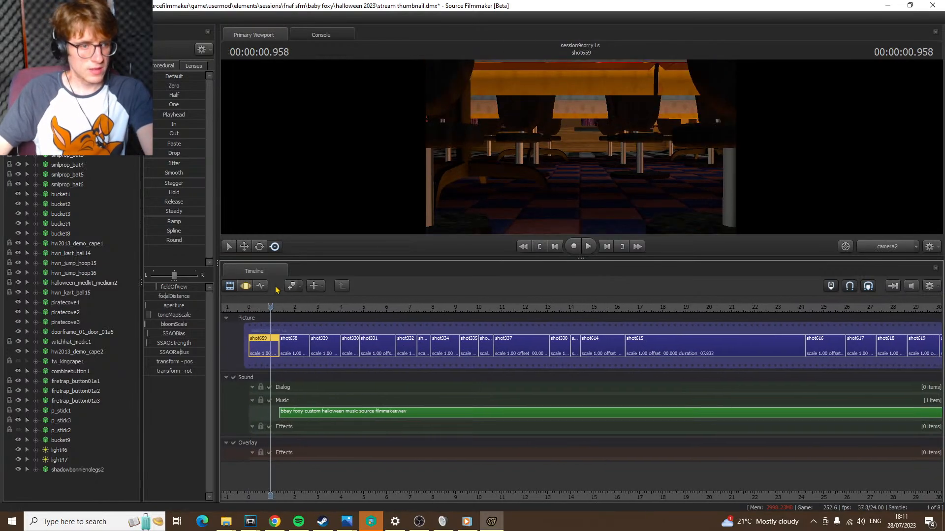
# Extend the end of shot659 to about 17 seconds in the clip editor and return to motion editing
pyautogui.click(262, 289)
pyautogui.click(230, 289)
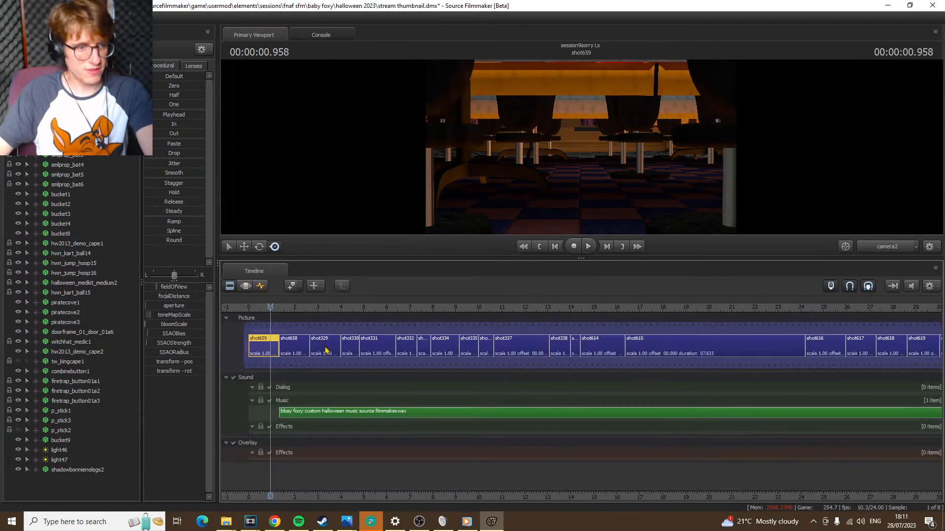
pyautogui.moveTo(274, 345); pyautogui.dragTo(646, 345)
pyautogui.click(246, 288)
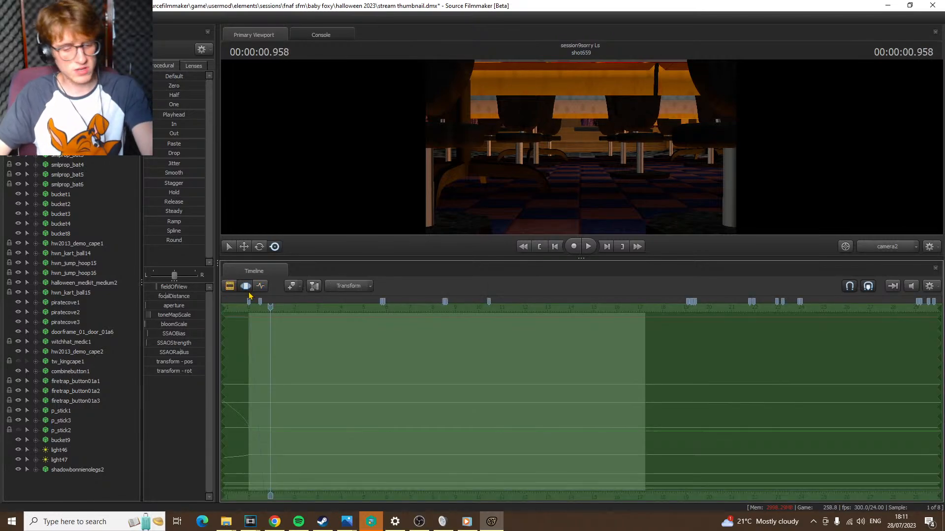
# Play shot659 through camera2 to about 0.916 s, and look over the dining tables from the work camera
pyautogui.press('space')
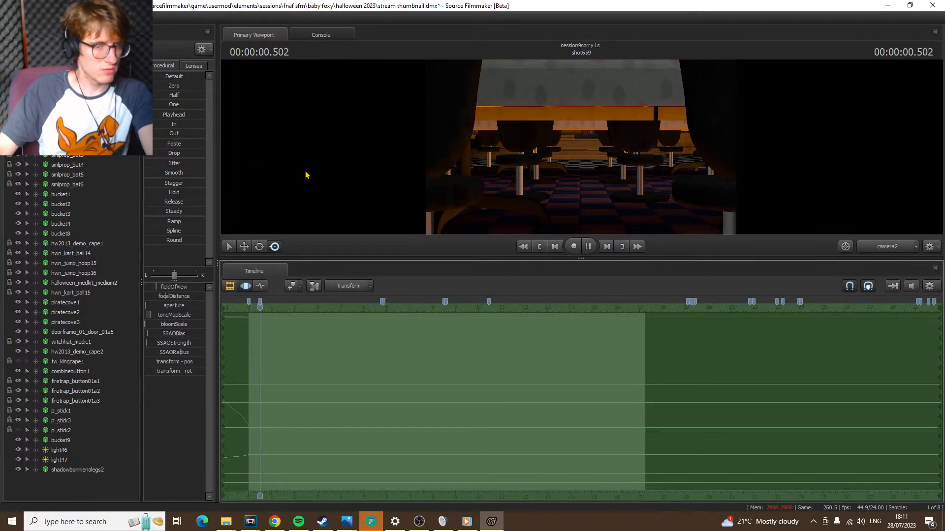
pyautogui.click(895, 250)
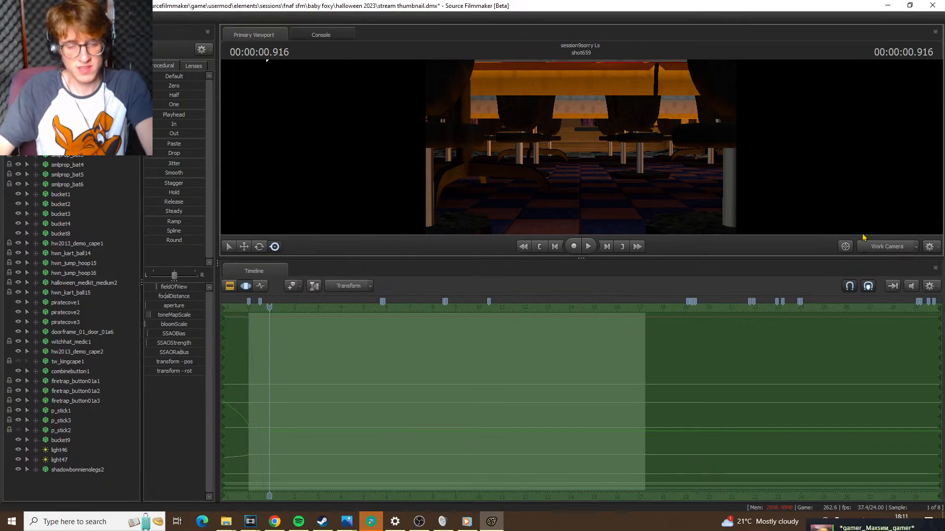
pyautogui.moveTo(639, 163); pyautogui.dragTo(664, 150)
pyautogui.moveTo(581, 148); pyautogui.dragTo(721, 157)
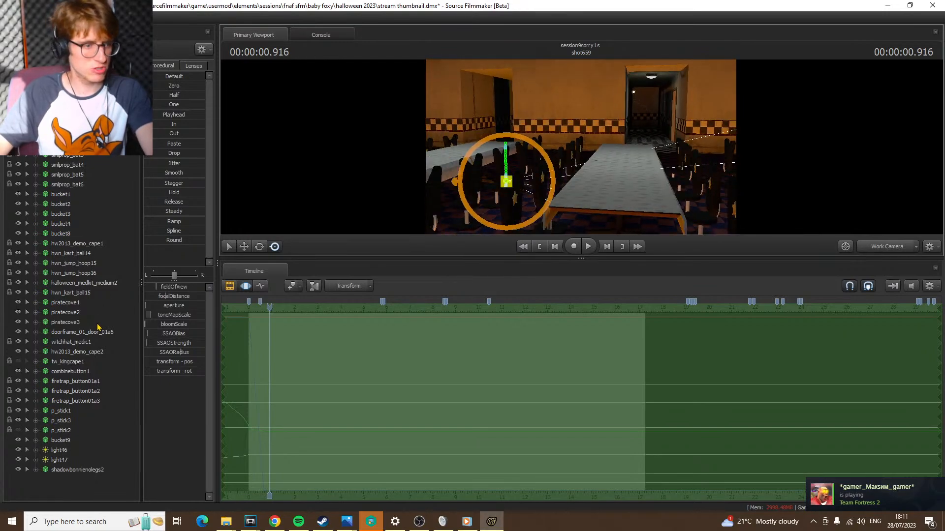
# Delete the body keyframes of shadowbonnienolegs2 that follow its first one, and return to motion editing in the camera2 view
pyautogui.click(36, 470)
pyautogui.doubleClick(56, 460)
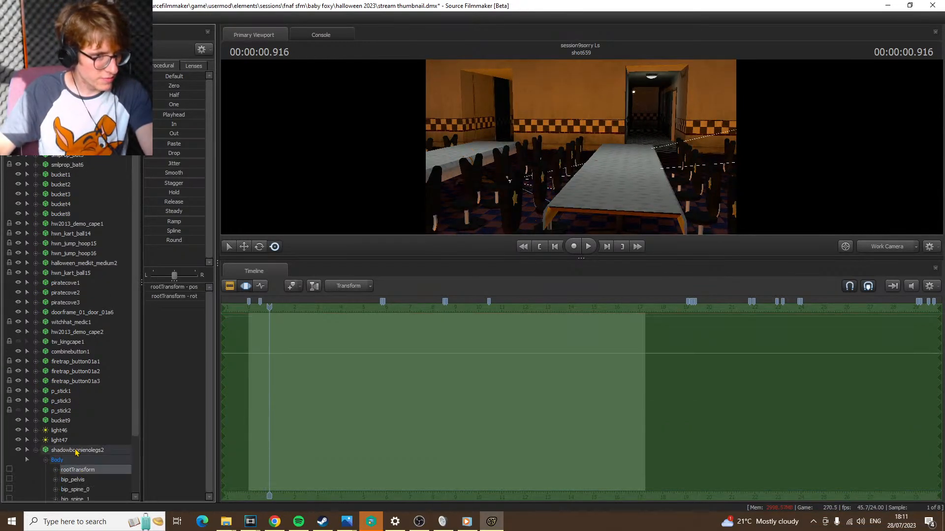
pyautogui.click(260, 286)
pyautogui.press('Home')
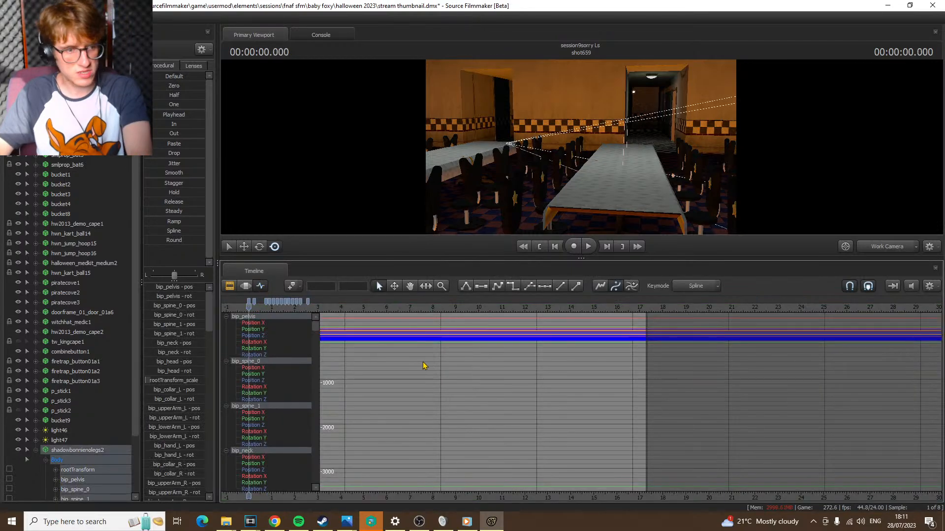
pyautogui.click(254, 303)
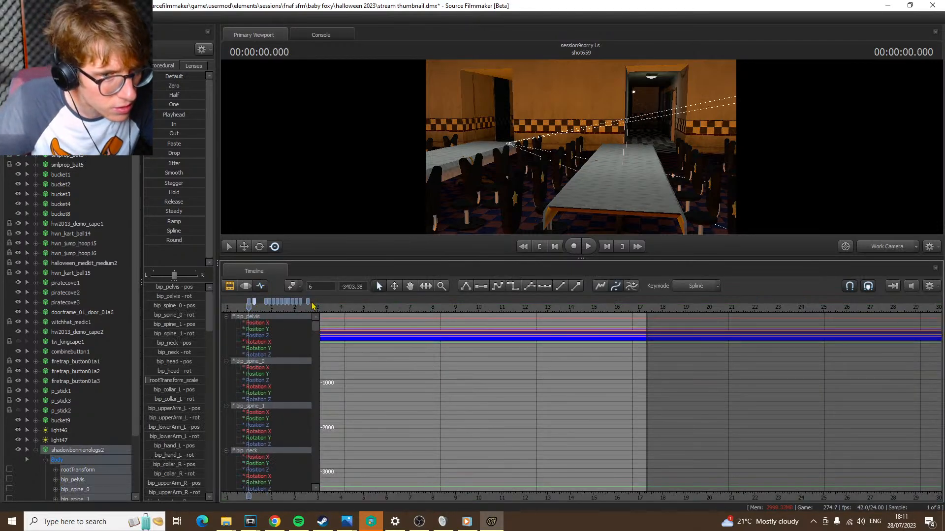
pyautogui.keyDown('shift'); pyautogui.click(309, 303); pyautogui.keyUp('shift')
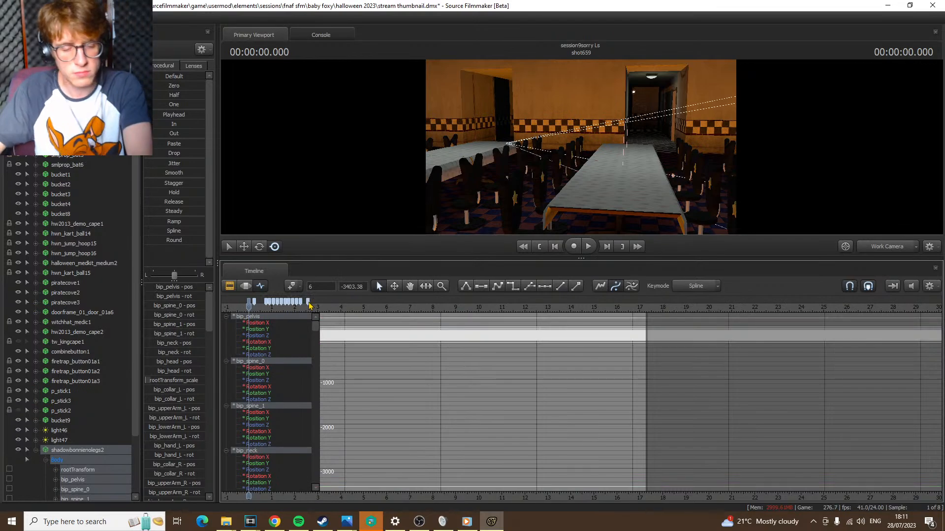
pyautogui.press('Delete')
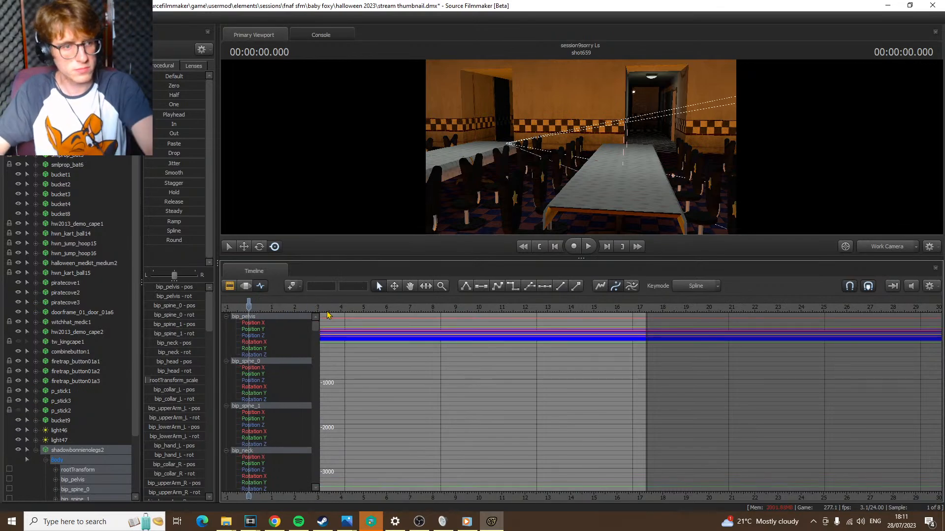
pyautogui.click(245, 285)
pyautogui.click(886, 247)
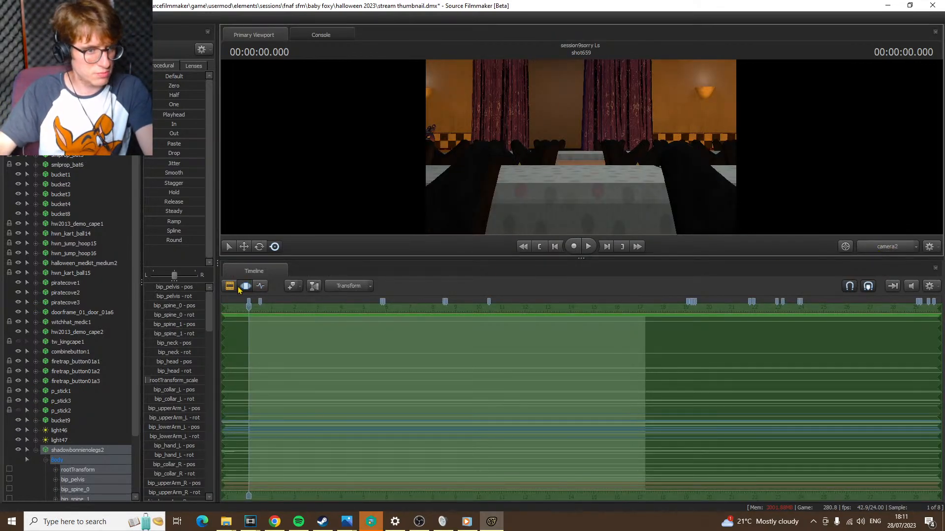
# Move the rootTransform of shadowbonnienolegs2 from outside the map towards the restaurant building, and check the placement through camera2
pyautogui.click(74, 471)
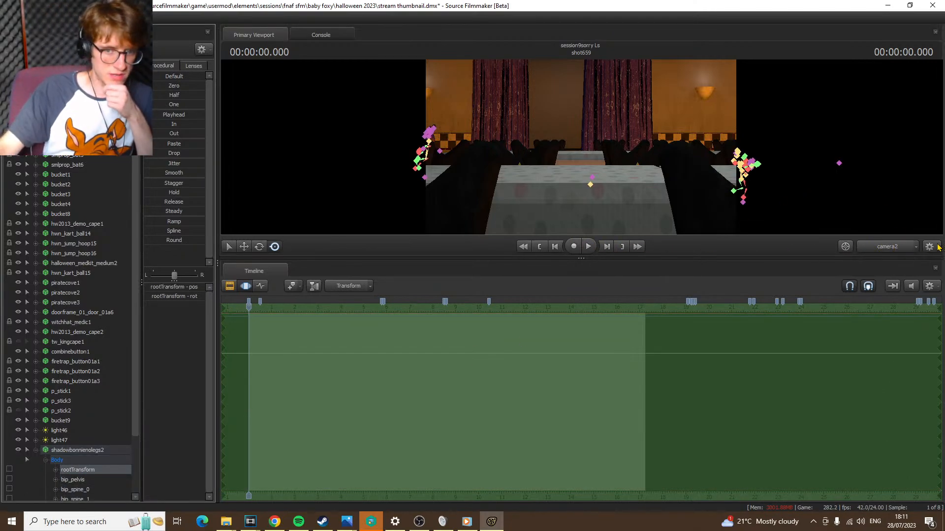
pyautogui.keyDown('ctrl'); pyautogui.click(884, 248); pyautogui.keyUp('ctrl')
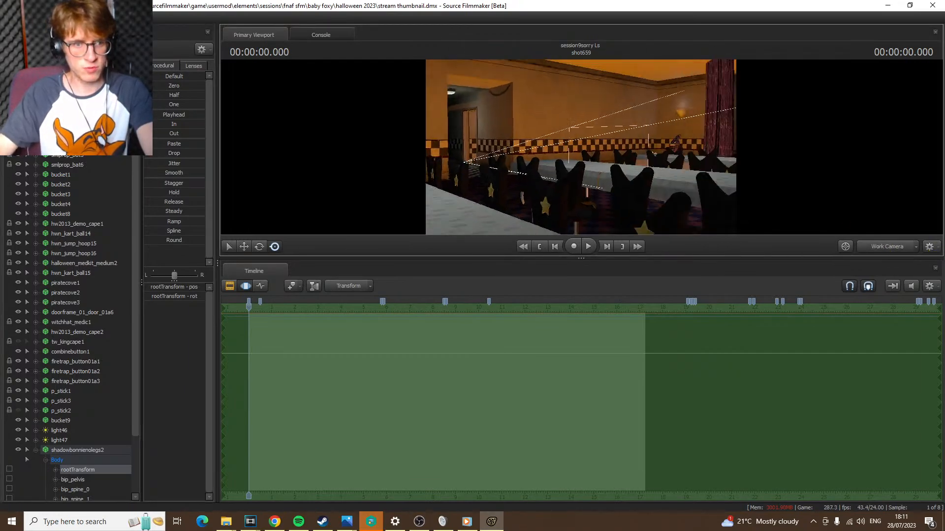
pyautogui.moveTo(581, 148); pyautogui.dragTo(260, 239)
pyautogui.click(244, 247)
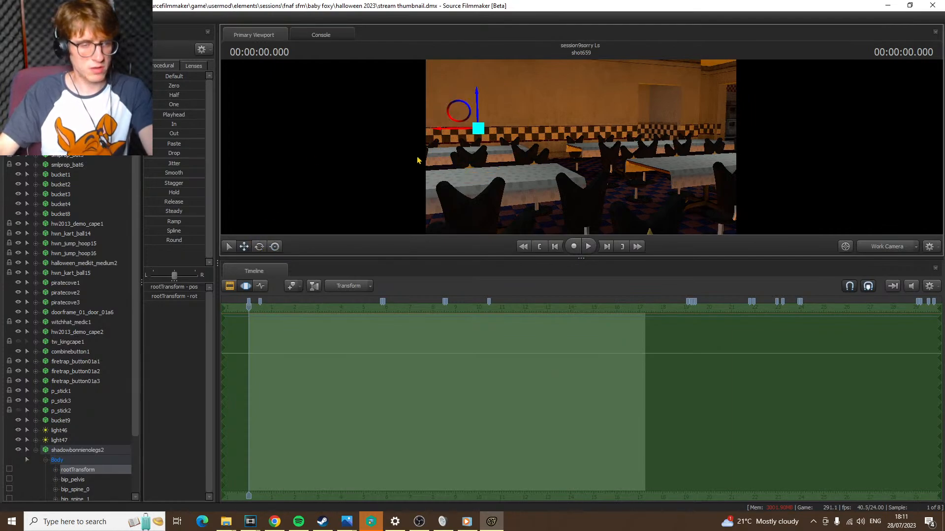
pyautogui.moveTo(386, 147); pyautogui.dragTo(547, 142)
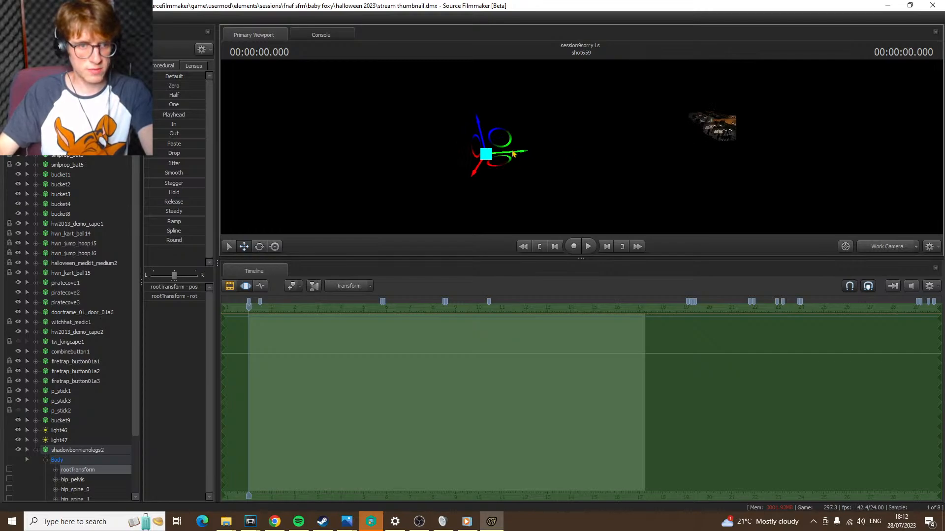
pyautogui.moveTo(513, 157); pyautogui.dragTo(666, 146)
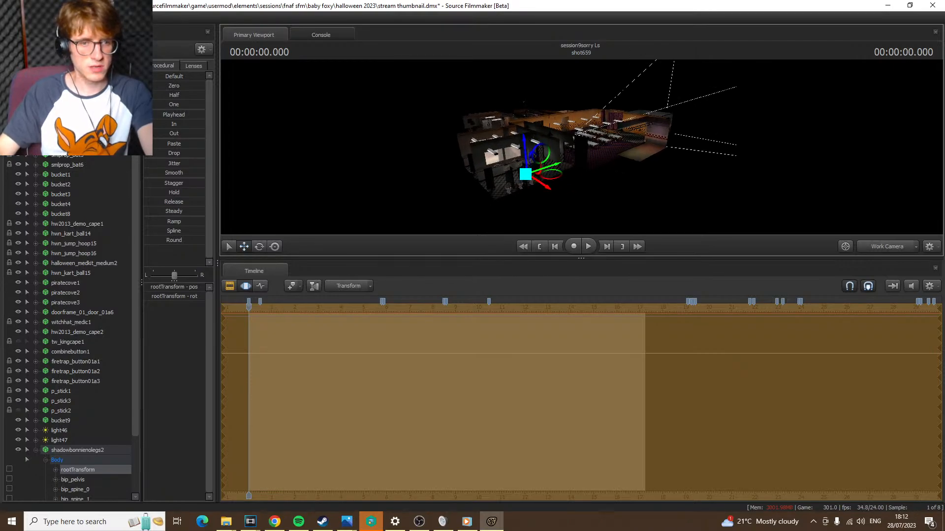
pyautogui.press('w')
pyautogui.moveTo(566, 208); pyautogui.dragTo(545, 210)
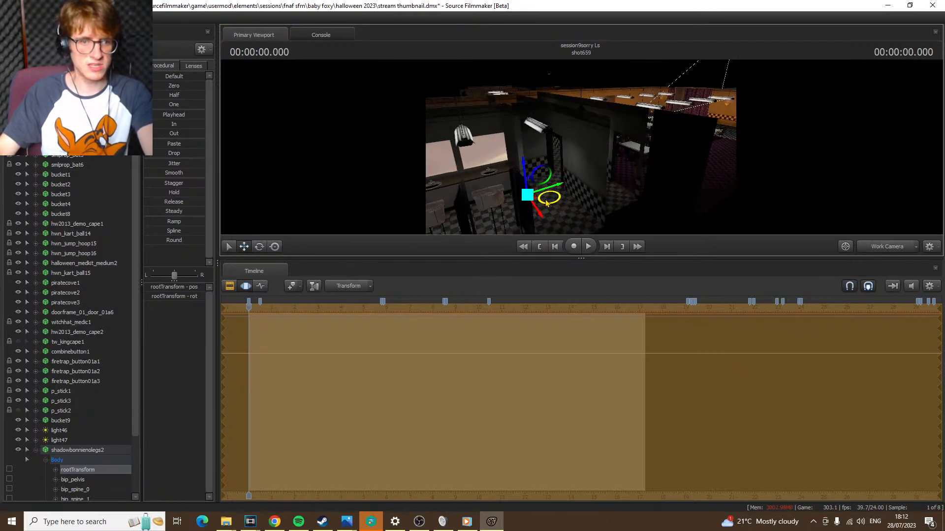
pyautogui.keyDown('alt'); pyautogui.moveTo(599, 130); pyautogui.dragTo(831, 215); pyautogui.keyUp('alt')
pyautogui.click(886, 247)
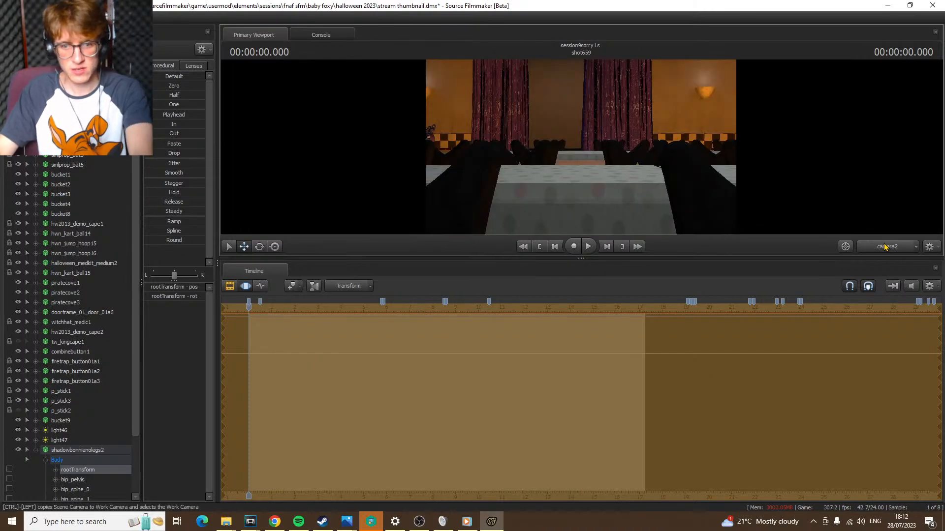
# Position the shadowbonnienolegs2 model among the chairs and tables of the dining room
pyautogui.keyDown('ctrl'); pyautogui.click(887, 246); pyautogui.keyUp('ctrl')
pyautogui.moveTo(728, 183); pyautogui.dragTo(532, 185)
pyautogui.press('s')
pyautogui.moveTo(640, 153); pyautogui.dragTo(541, 141)
pyautogui.press('w')
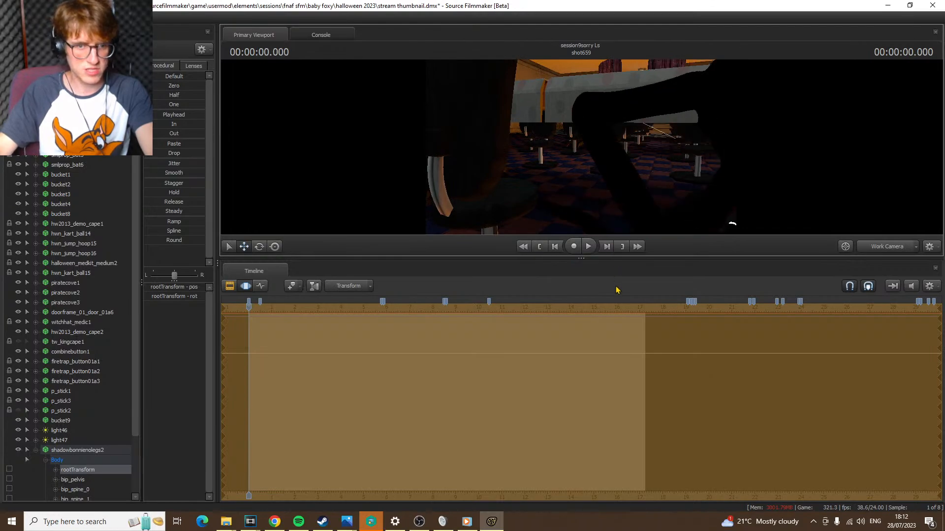
pyautogui.press('s')
pyautogui.moveTo(618, 290); pyautogui.dragTo(566, 212)
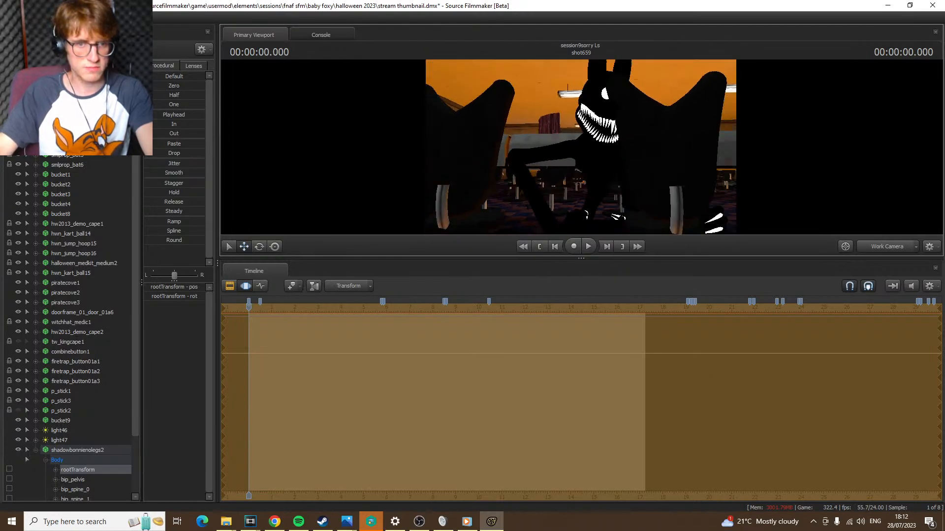
# At 0.875 s, shift the model's root in front of camera2 beneath the tables and turn off viewport lighting
pyautogui.click(887, 247)
pyautogui.press('space')
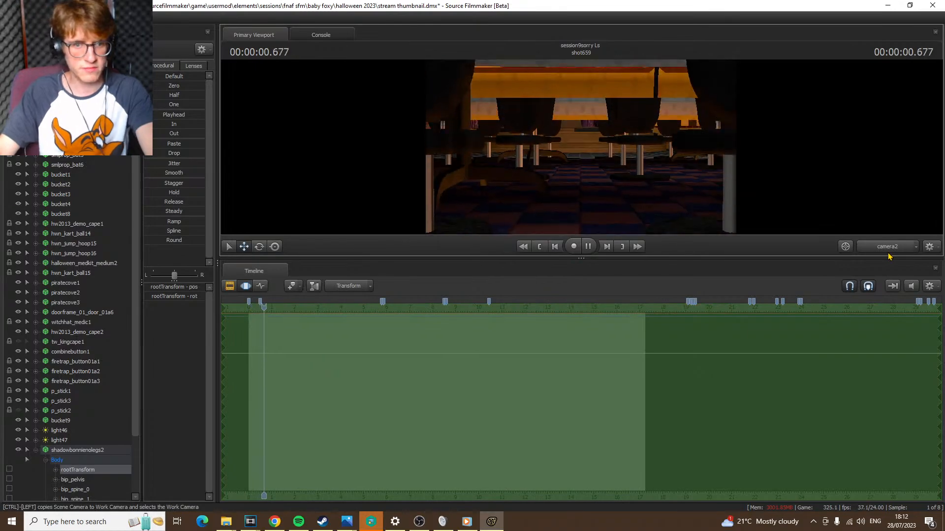
pyautogui.click(887, 247)
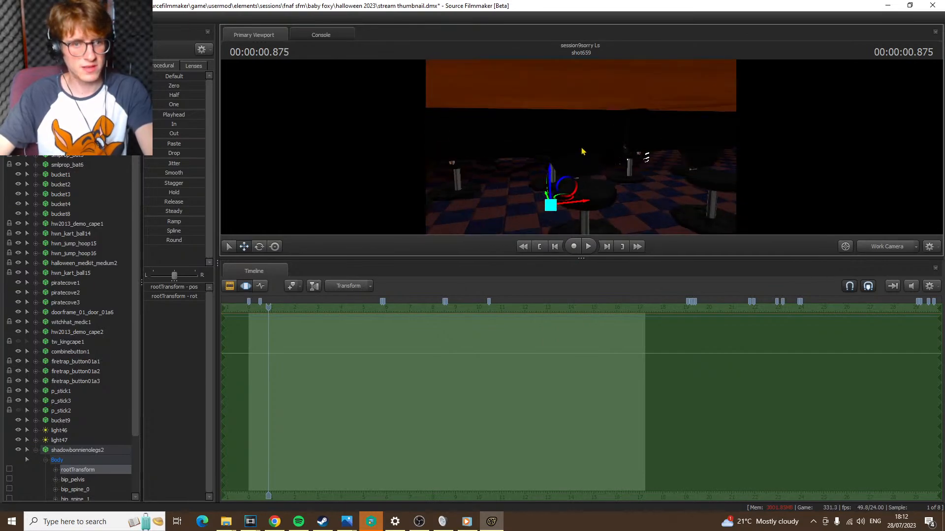
pyautogui.moveTo(545, 209); pyautogui.dragTo(487, 144)
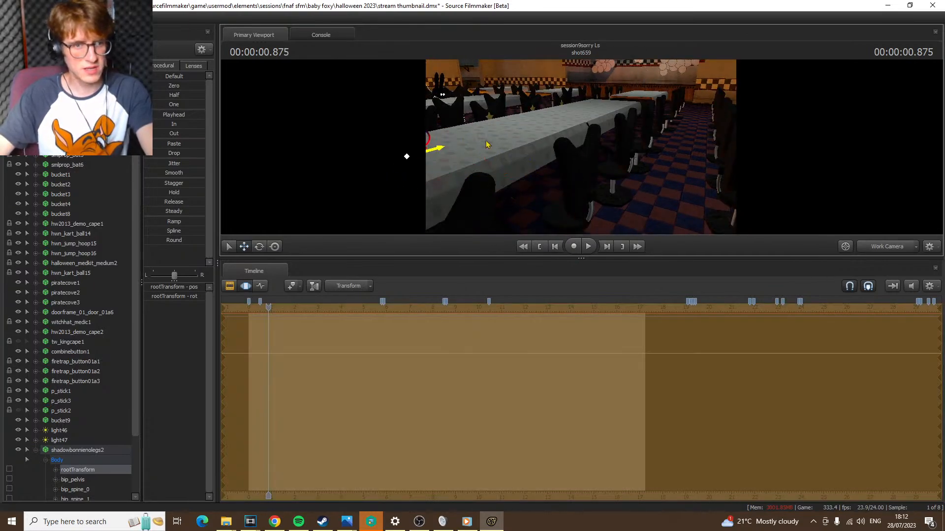
pyautogui.moveTo(581, 147); pyautogui.dragTo(723, 147)
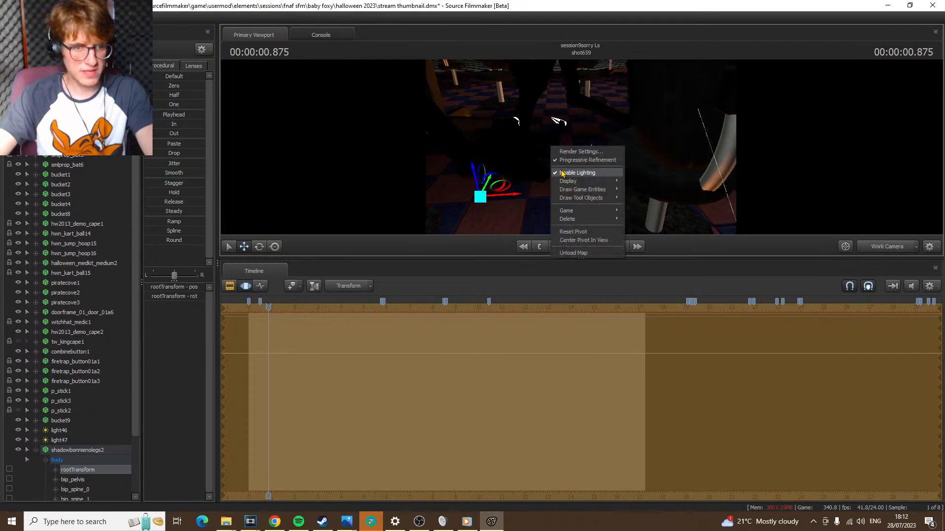
pyautogui.moveTo(581, 147); pyautogui.dragTo(655, 147)
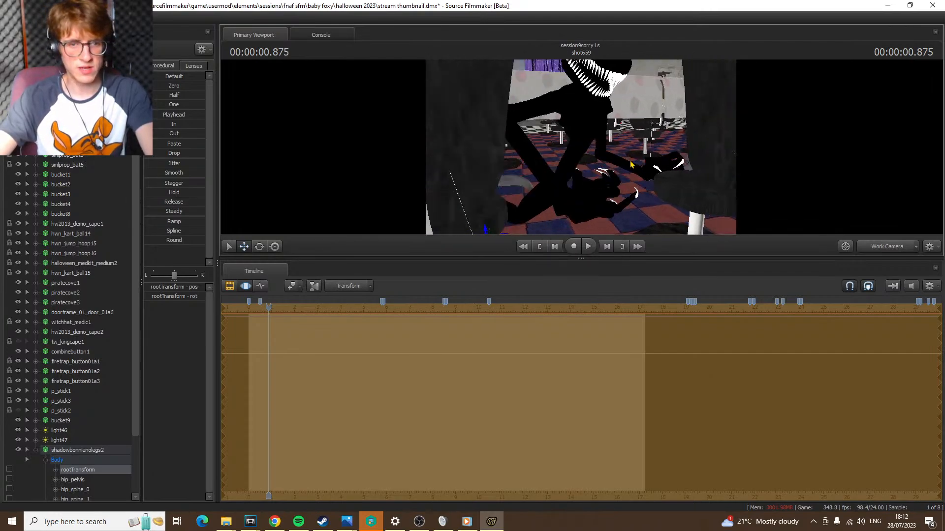
pyautogui.click(885, 251)
pyautogui.keyDown('ctrl'); pyautogui.click(885, 253); pyautogui.keyUp('ctrl')
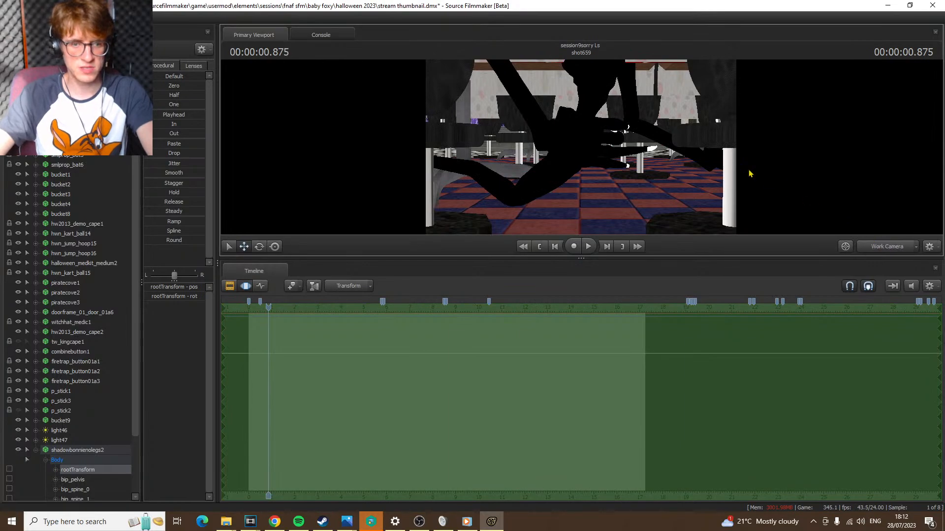
# Adjust the height of the model's rootTransform relative to the checkered floor
pyautogui.press('s')
pyautogui.moveTo(748, 173); pyautogui.dragTo(743, 187)
pyautogui.moveTo(523, 178); pyautogui.dragTo(525, 174)
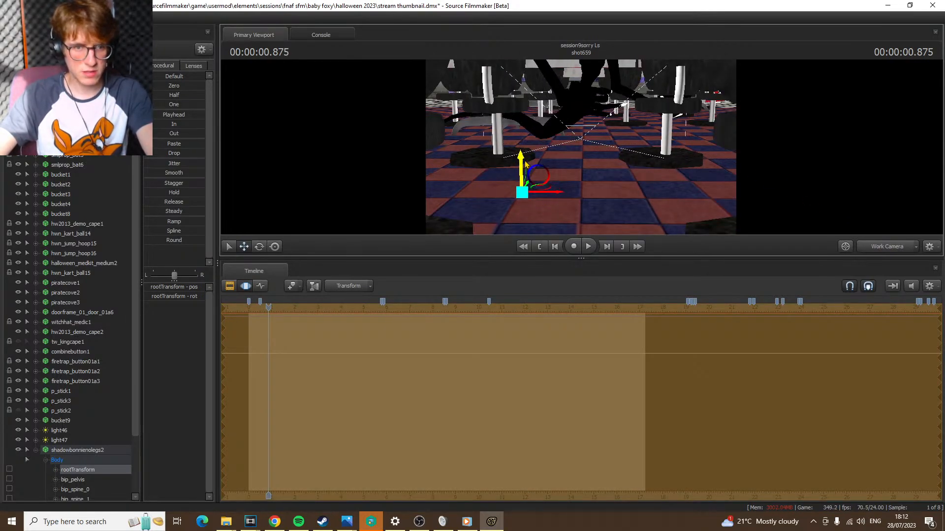
# Rotate the bip_tail_1 bone to change the bend of the model's lower body, and check it through camera2
pyautogui.press('w')
pyautogui.moveTo(585, 155); pyautogui.dragTo(595, 109)
pyautogui.press('a')
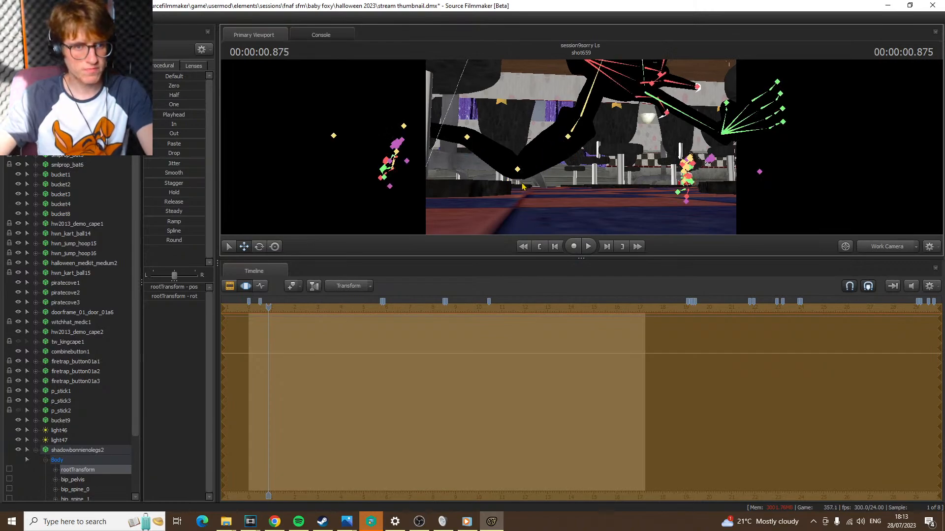
pyautogui.click(518, 170)
pyautogui.press('e')
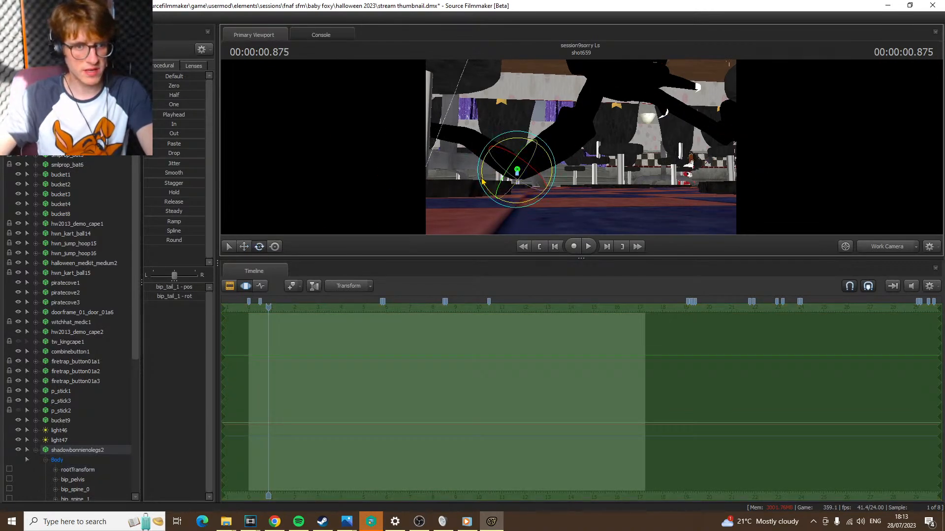
pyautogui.moveTo(480, 174); pyautogui.dragTo(457, 204)
pyautogui.moveTo(618, 170); pyautogui.dragTo(623, 157)
pyautogui.click(887, 247)
pyautogui.click(896, 257)
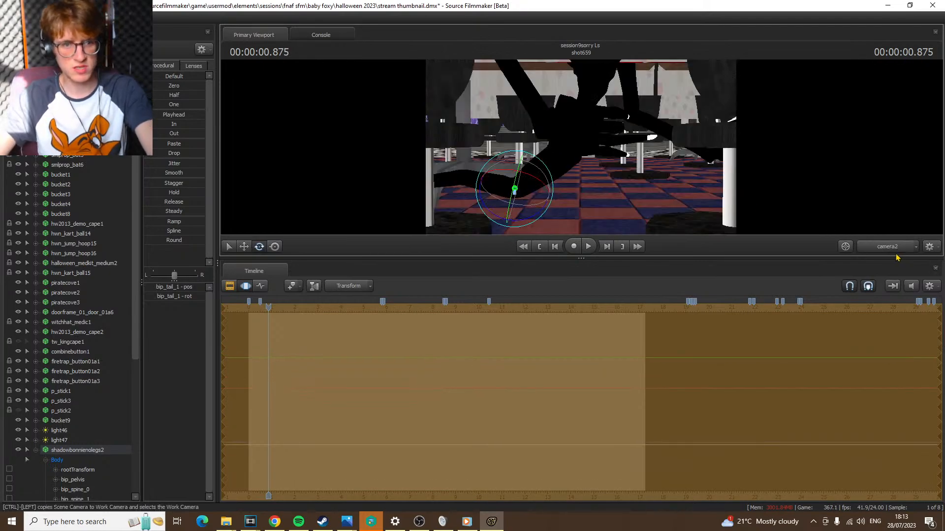
# Try rotating the model's bip_spine_0 bone in the camera2 view
pyautogui.press('ctrl')
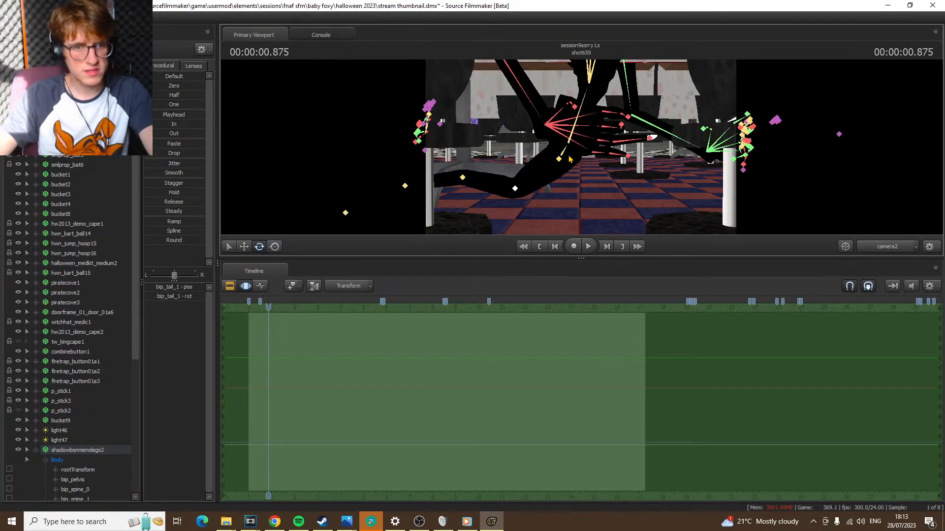
pyautogui.keyDown('ctrl'); pyautogui.click(565, 159); pyautogui.keyUp('ctrl')
pyautogui.keyDown('ctrl'); pyautogui.click(564, 136); pyautogui.keyUp('ctrl')
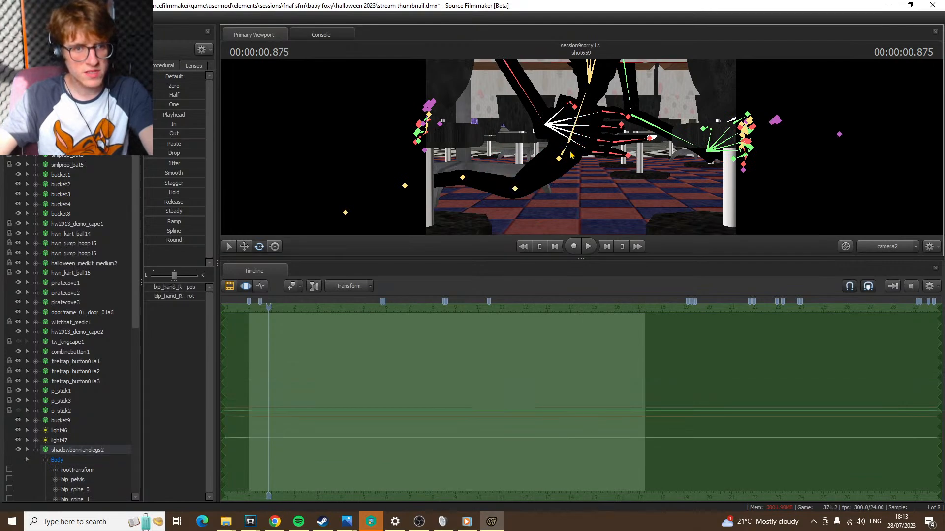
pyautogui.keyDown('ctrl'); pyautogui.click(564, 152); pyautogui.keyUp('ctrl')
pyautogui.keyDown('ctrl'); pyautogui.click(569, 142); pyautogui.keyUp('ctrl')
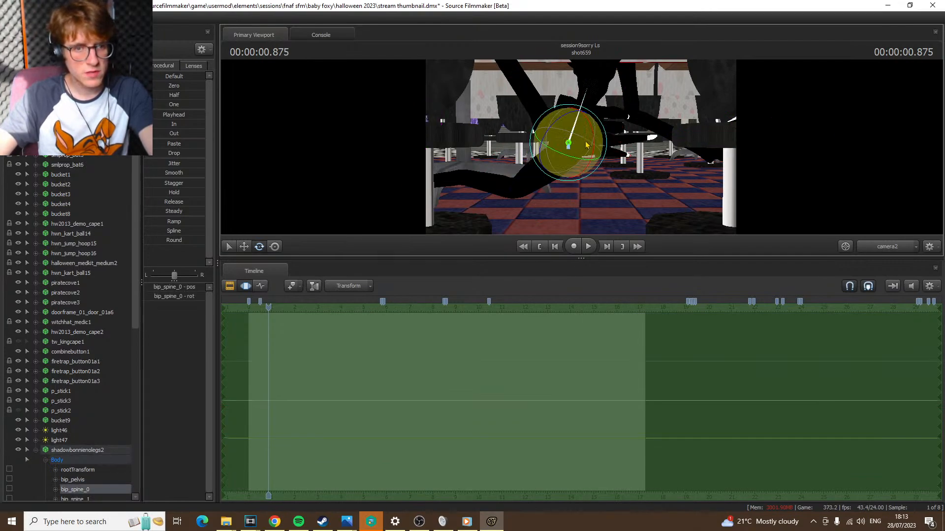
pyautogui.moveTo(593, 138); pyautogui.dragTo(598, 195)
pyautogui.hotkey('ctrl', 'z')
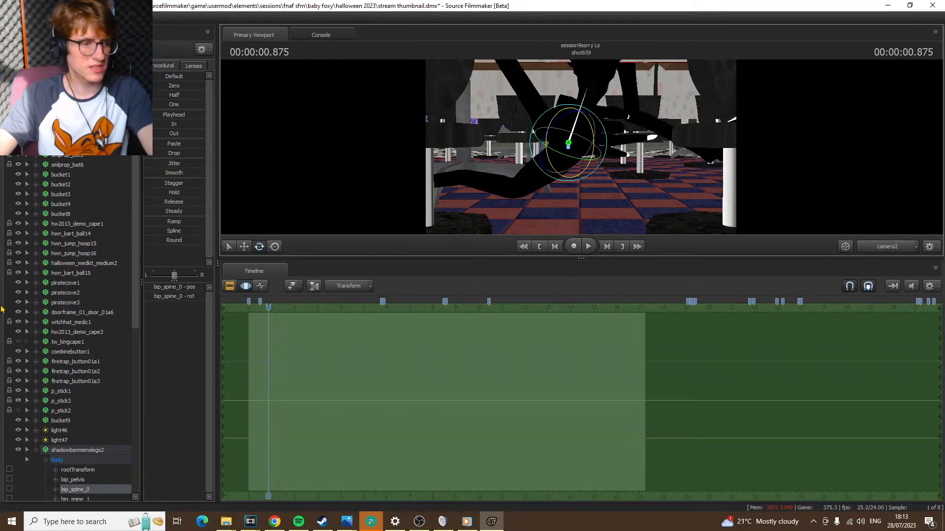
# Lower the model's rootTransform toward the checkered floor beneath the tables, working from the Work Camera
pyautogui.click(78, 471)
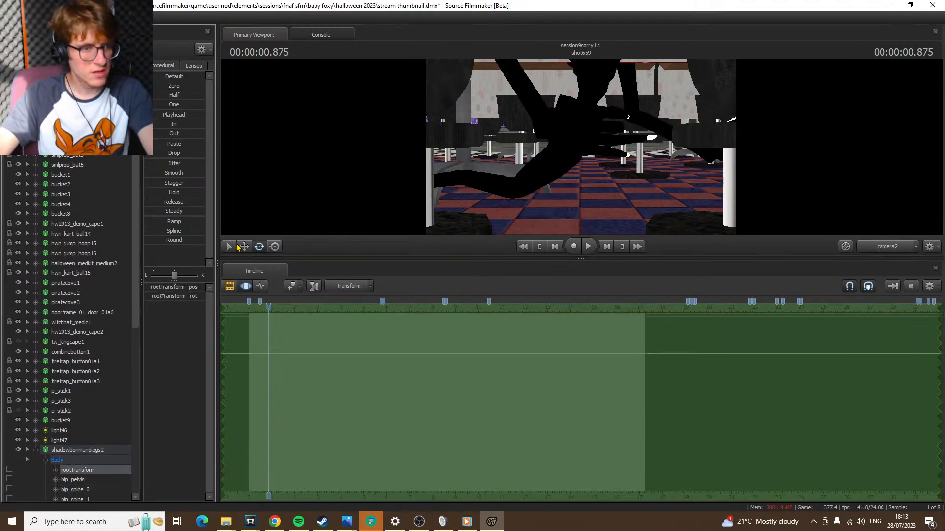
pyautogui.click(243, 247)
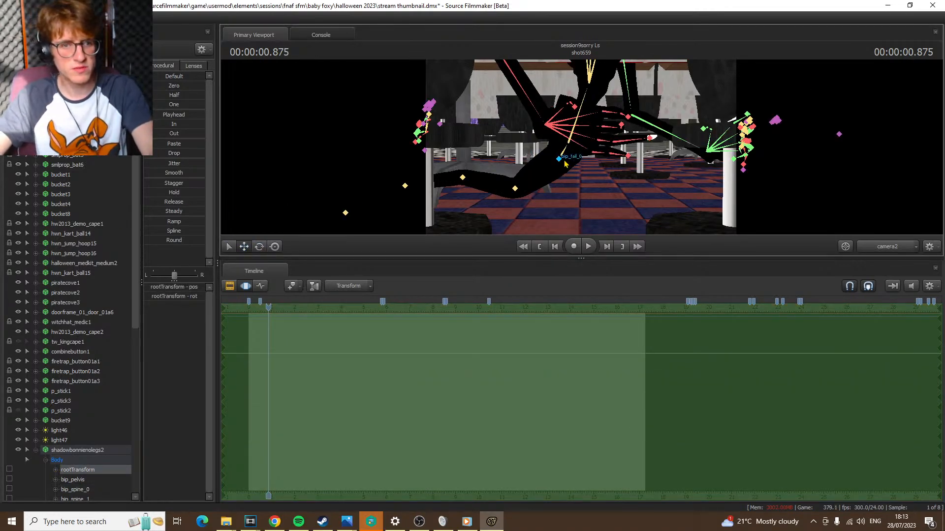
pyautogui.click(877, 250)
pyautogui.moveTo(654, 167); pyautogui.dragTo(652, 212)
pyautogui.press('s')
pyautogui.moveTo(475, 159); pyautogui.dragTo(492, 141)
pyautogui.press('w')
# Rotate the bip_tail_0 and bip_tail_1 bones to lay the lower body along the floor, and return to the camera2 view
pyautogui.click(616, 140)
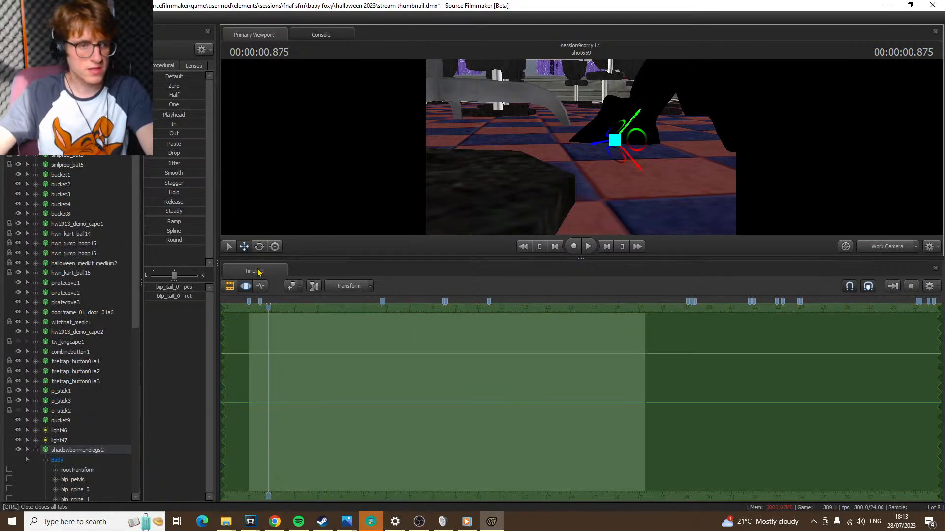
pyautogui.click(259, 247)
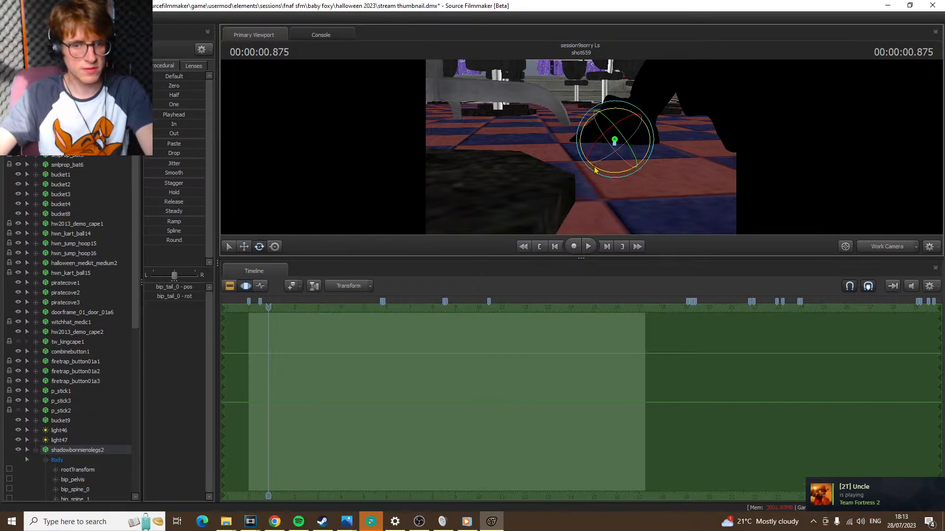
pyautogui.moveTo(592, 165); pyautogui.dragTo(356, 140)
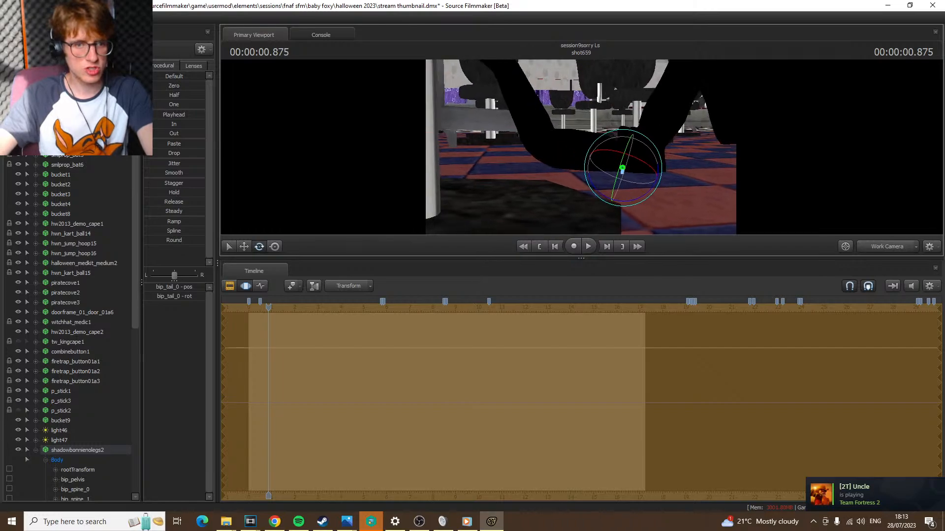
pyautogui.keyDown('ctrl'); pyautogui.click(542, 142); pyautogui.keyUp('ctrl')
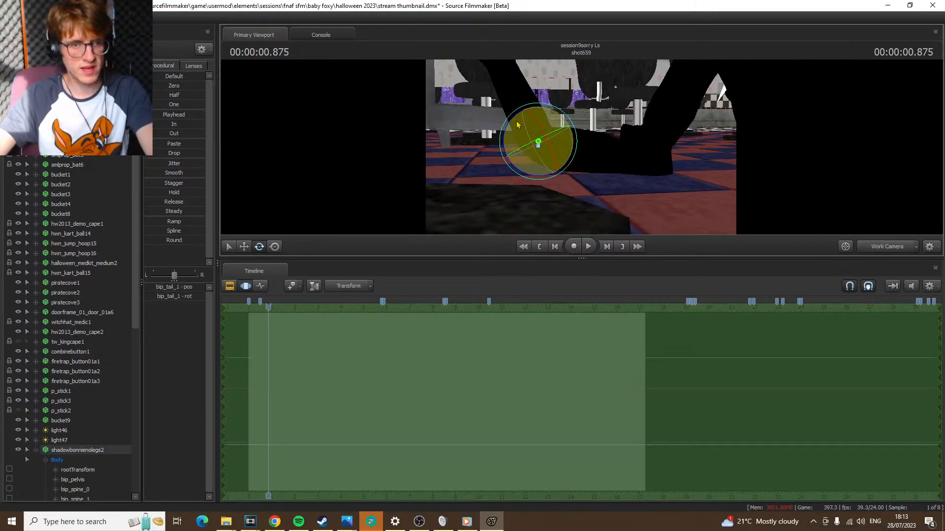
pyautogui.moveTo(511, 120); pyautogui.dragTo(472, 178)
pyautogui.click(904, 251)
# Rotate the bip_spine_0 and bip_spine_1 bones to tip the model's torso over sideways beneath the tables
pyautogui.press('ctrl')
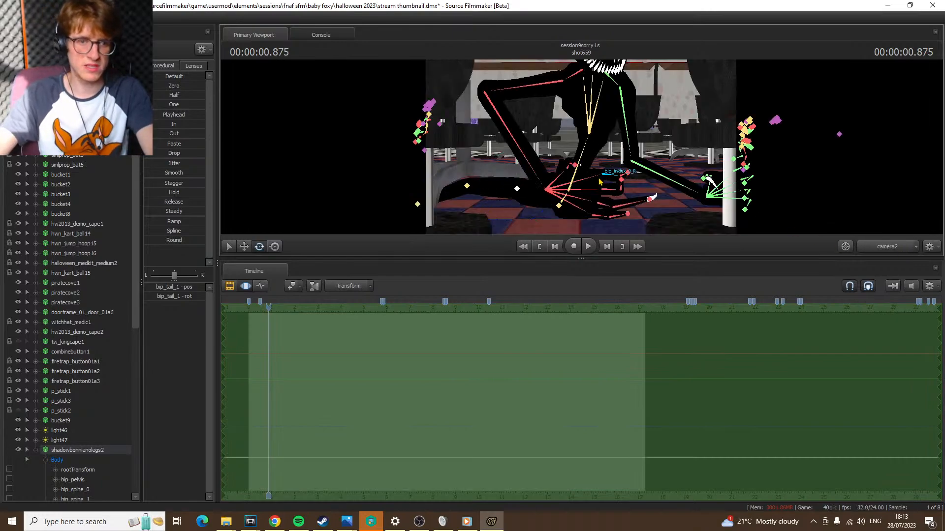
pyautogui.keyDown('ctrl'); pyautogui.click(572, 194); pyautogui.keyUp('ctrl')
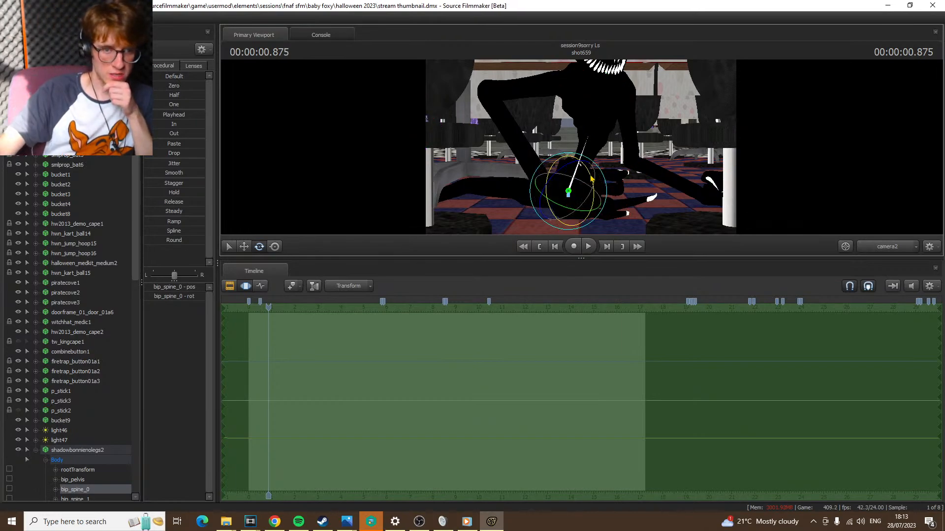
pyautogui.moveTo(589, 175); pyautogui.dragTo(619, 238)
pyautogui.hotkey('ctrl', 'z')
pyautogui.hotkey('ctrl', 'y')
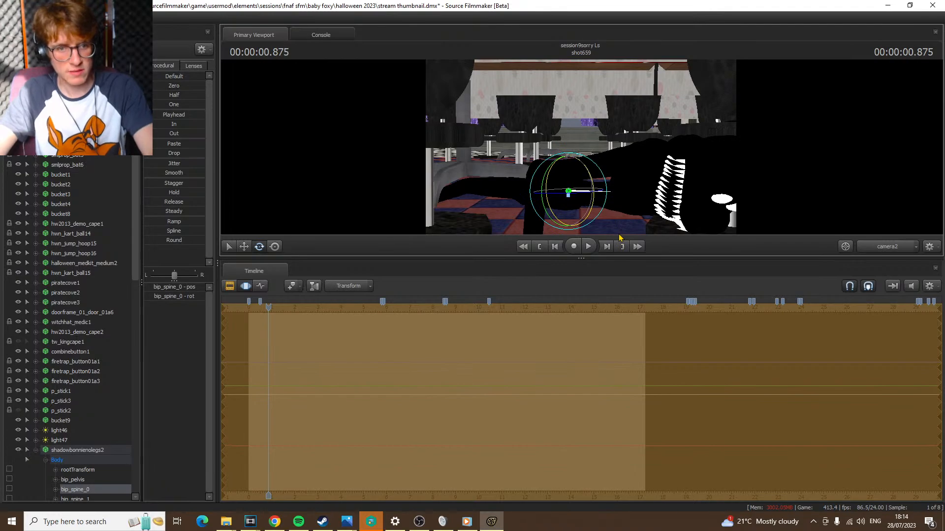
pyautogui.keyDown('ctrl'); pyautogui.click(643, 196); pyautogui.keyUp('ctrl')
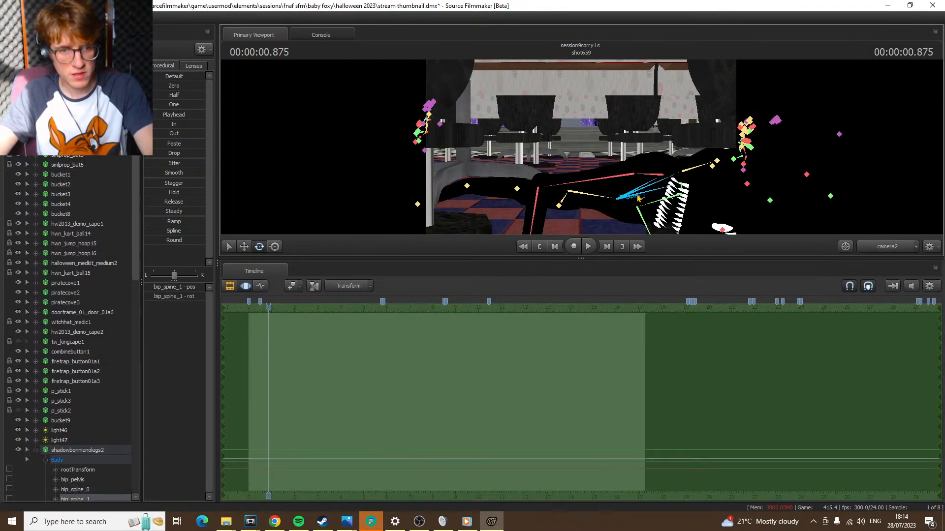
pyautogui.moveTo(643, 197); pyautogui.dragTo(539, 196)
# Shift the model's rootTransform sideways from the Work Camera so the whole head sits inside the camera2 frame
pyautogui.click(85, 470)
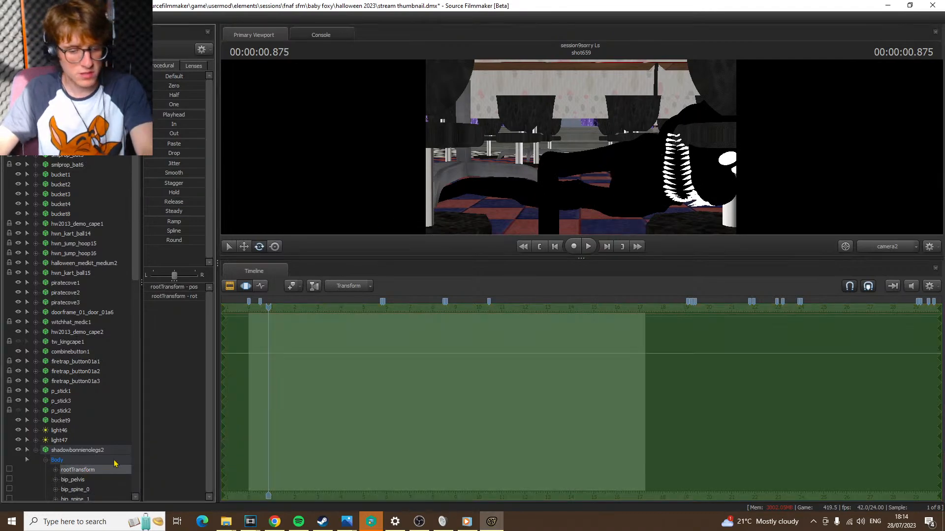
pyautogui.click(242, 248)
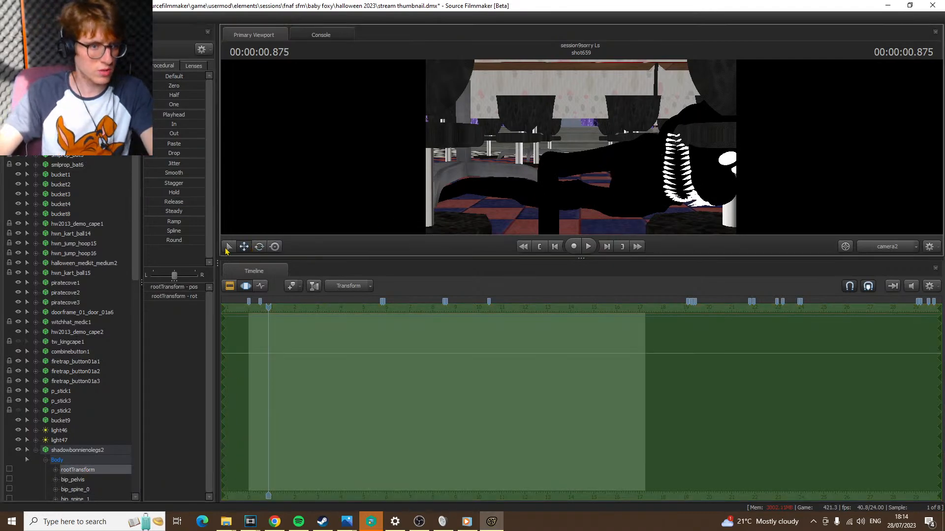
pyautogui.click(900, 253)
pyautogui.press('s')
pyautogui.moveTo(566, 148); pyautogui.dragTo(516, 187)
pyautogui.click(896, 246)
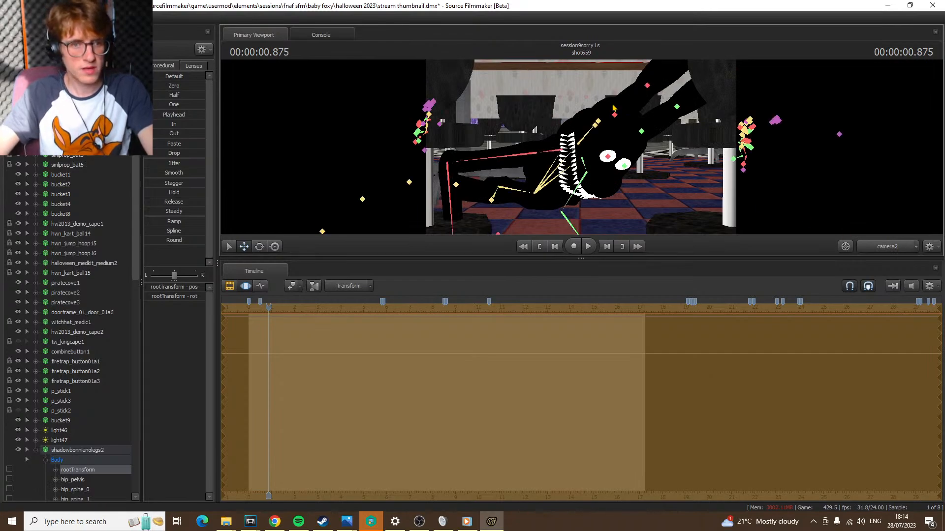
# Rotate the bip_head bone to tilt the grinning face up toward camera2
pyautogui.click(598, 122)
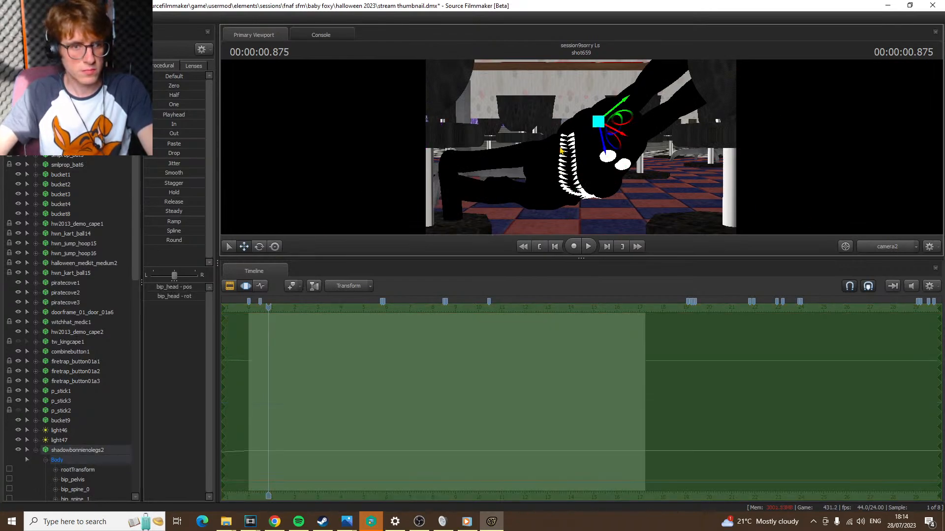
pyautogui.press('e')
pyautogui.moveTo(559, 134); pyautogui.dragTo(599, 98)
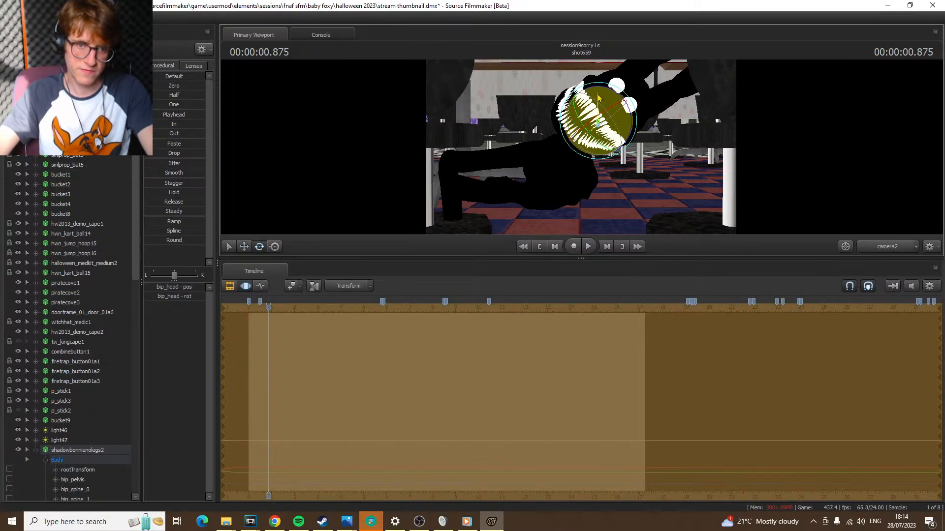
# Turn viewport lighting on and play shot659 from its start through camera2
pyautogui.press('Home')
pyautogui.rightClick(473, 127)
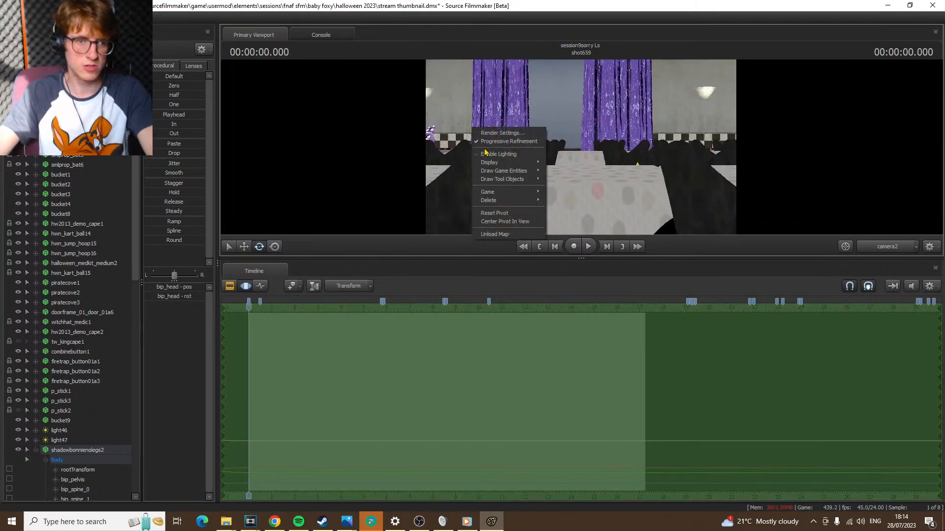
pyautogui.click(498, 154)
pyautogui.press('space')
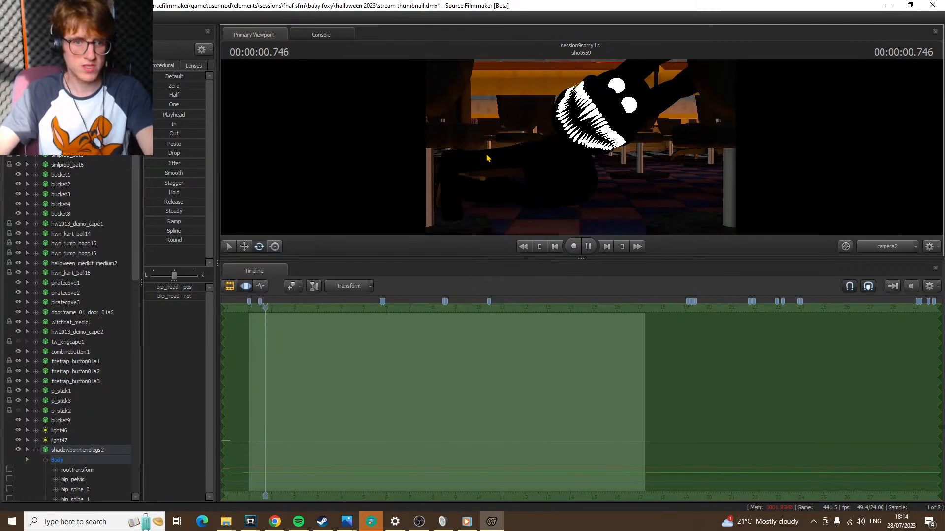
pyautogui.press('space')
pyautogui.press('End')
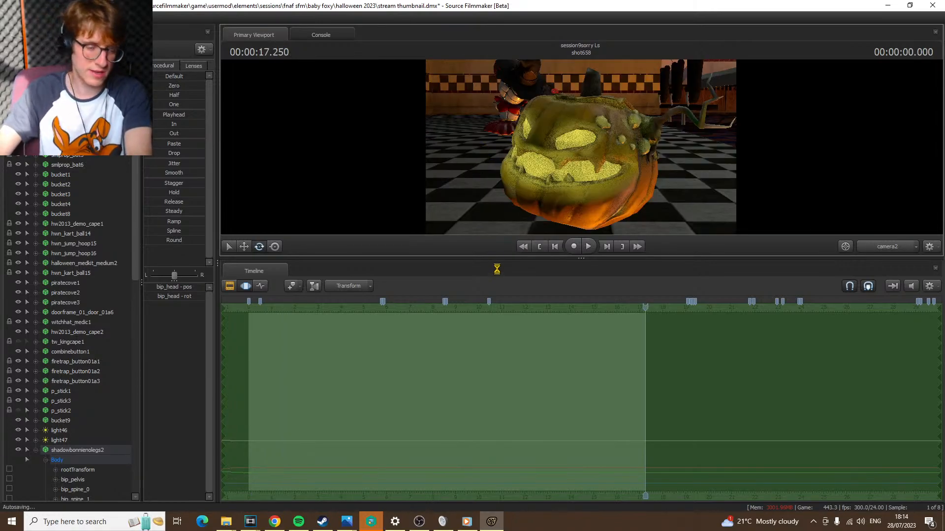
pyautogui.press('Home')
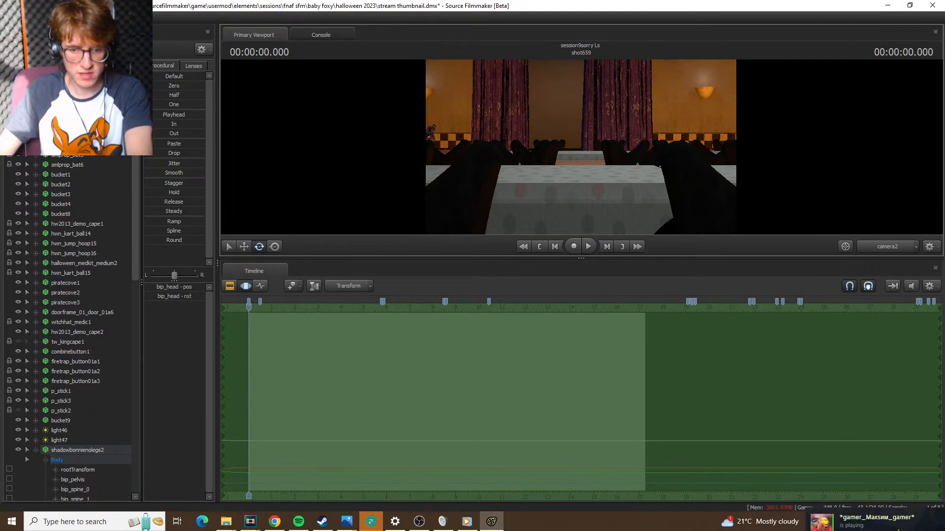
pyautogui.click(904, 525)
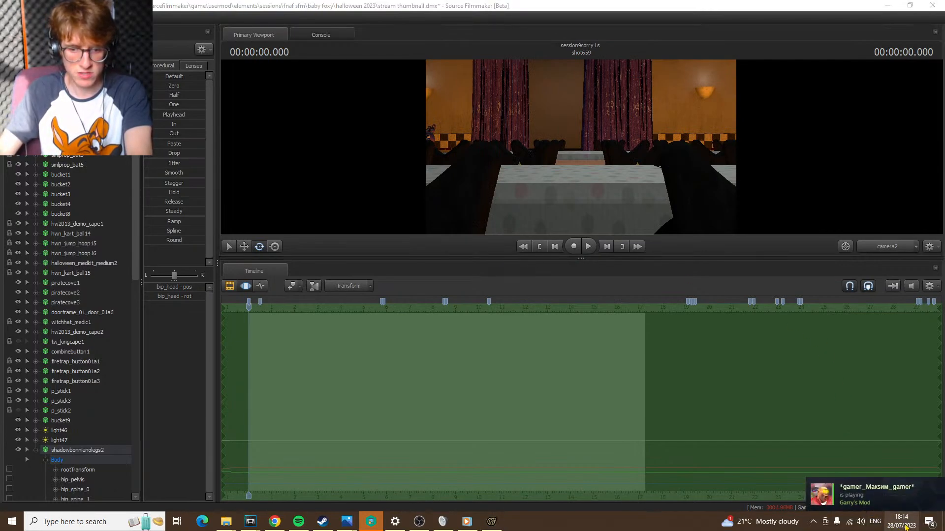
pyautogui.click(905, 526)
pyautogui.click(904, 525)
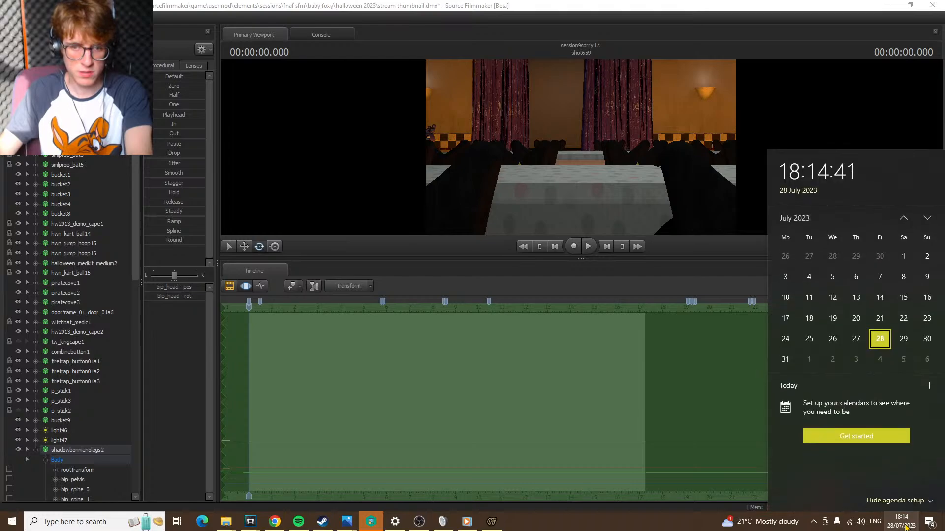
pyautogui.click(905, 526)
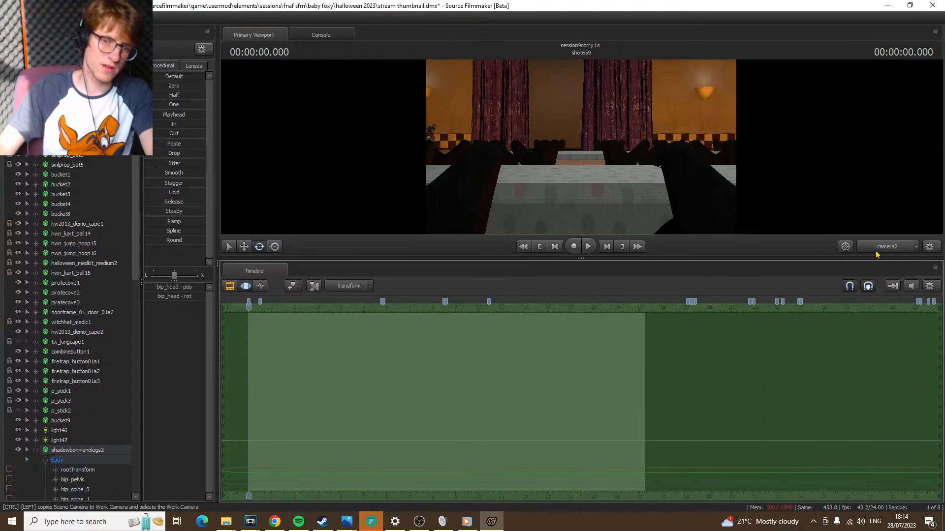
# Replay the shot to 0.875 s and rotate the right arm, including bip_lowerArm_R, to bring the clawed hand in below the face
pyautogui.press('space')
pyautogui.press('space')
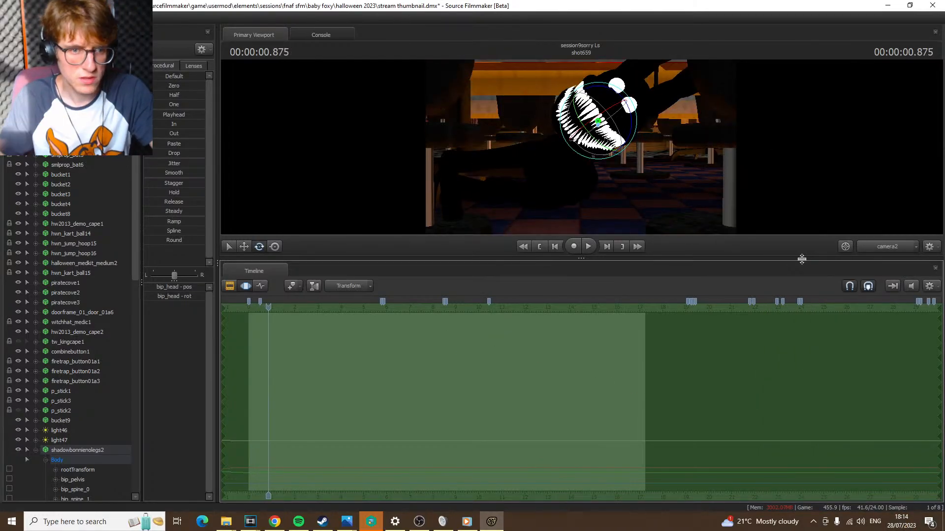
pyautogui.click(516, 162)
pyautogui.moveTo(547, 145); pyautogui.dragTo(526, 188)
pyautogui.click(445, 195)
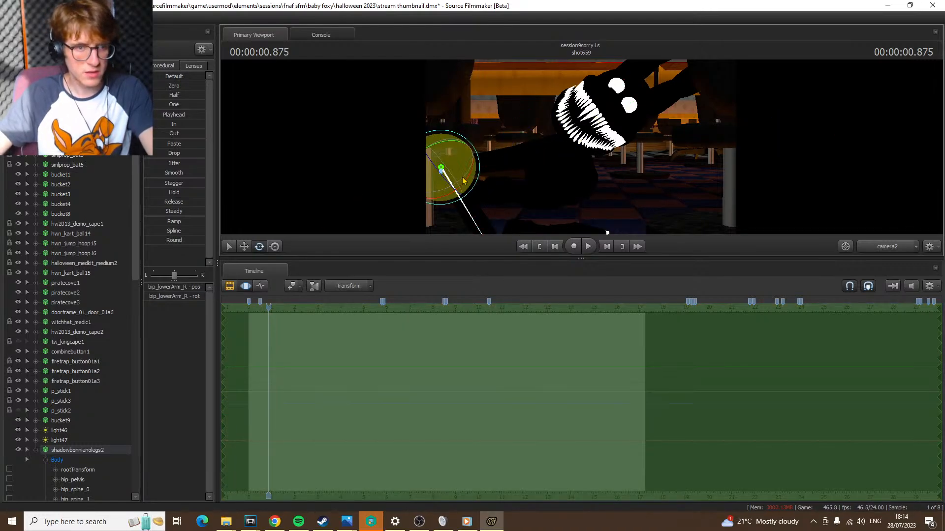
pyautogui.moveTo(463, 162); pyautogui.dragTo(461, 162)
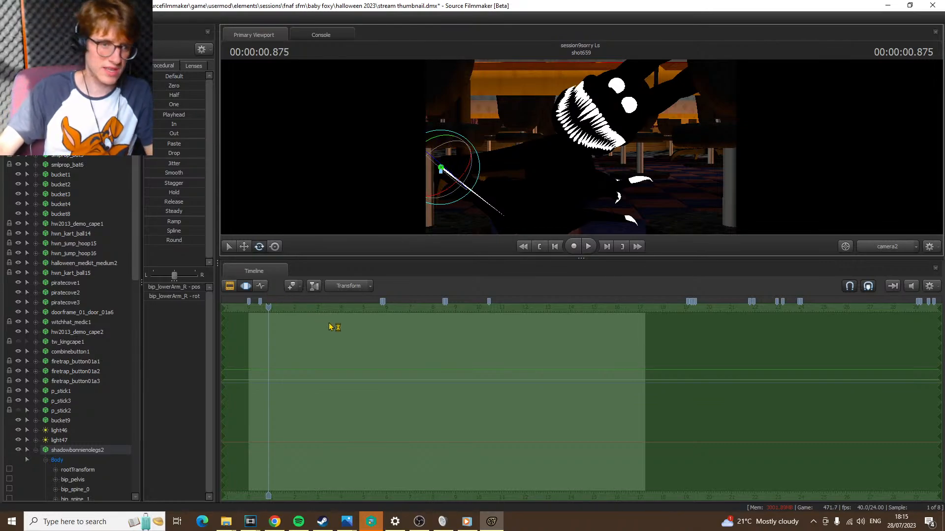
pyautogui.click(461, 148)
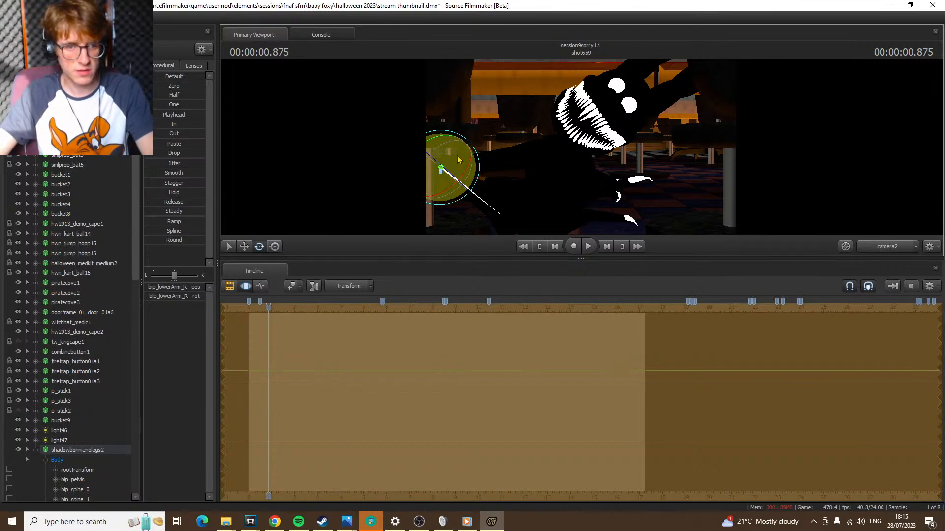
pyautogui.moveTo(458, 156); pyautogui.dragTo(456, 156)
pyautogui.press('ctrl')
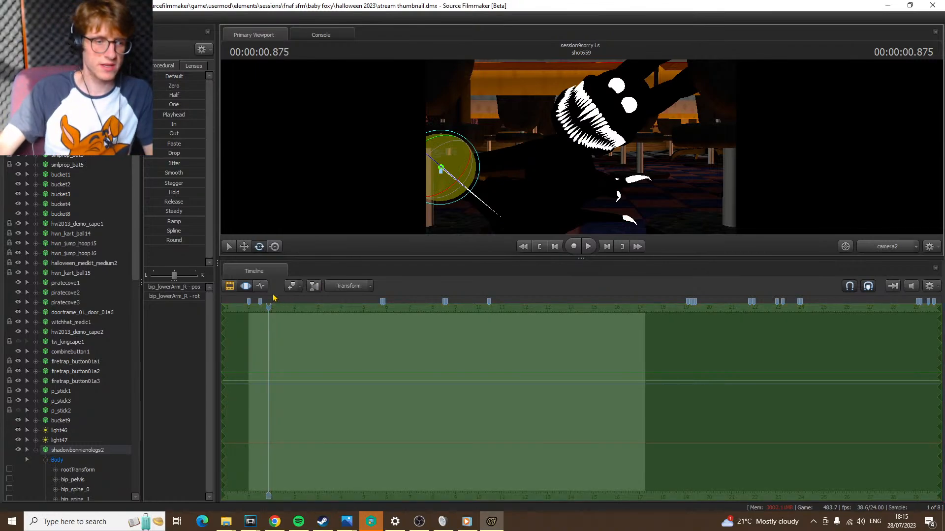
# Fine-tune the rotation of bip_lowerArm_R in the Motion Editor and save the session
pyautogui.click(260, 286)
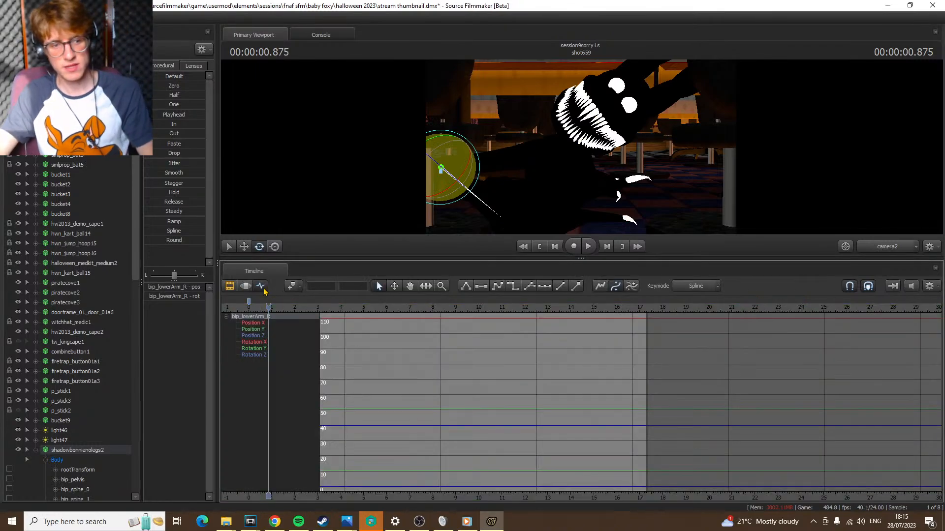
pyautogui.click(244, 287)
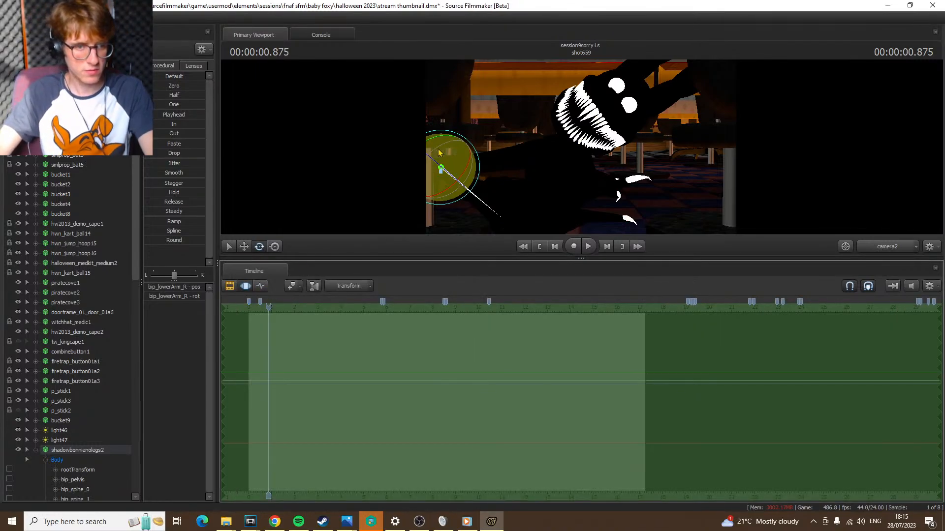
pyautogui.moveTo(447, 150); pyautogui.dragTo(449, 151)
pyautogui.press('ctrl')
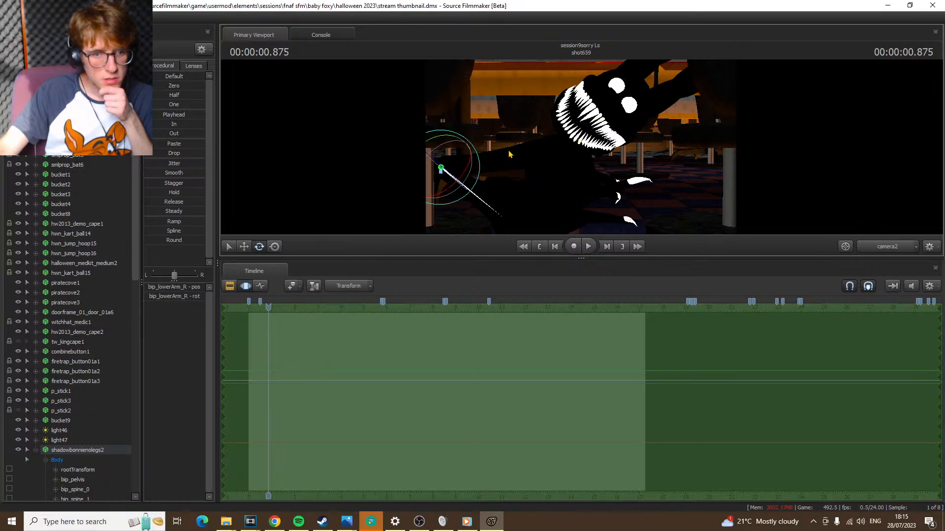
# Examine the bip_lowerArm_R curves in the Graph Editor and play shot659 from its start
pyautogui.click(260, 287)
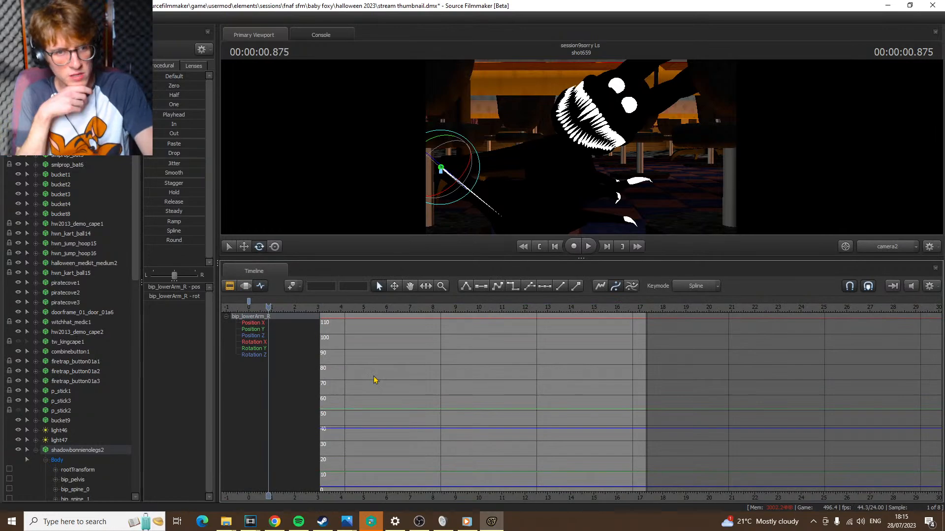
pyautogui.press('space')
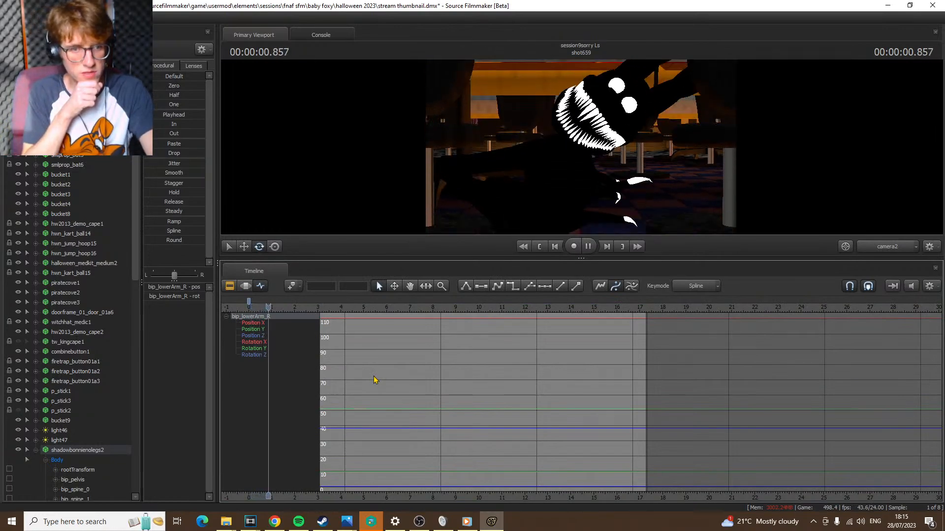
pyautogui.press('space')
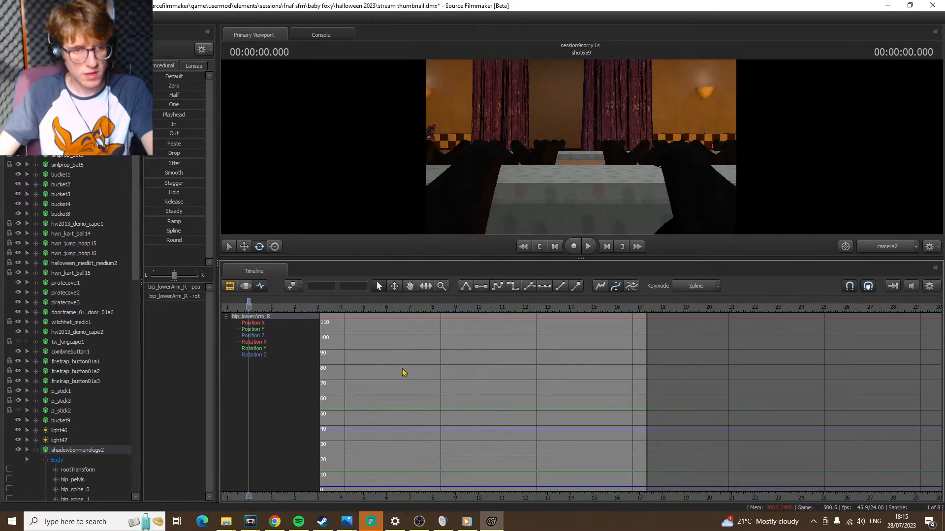
pyautogui.press('space')
pyautogui.press('space')
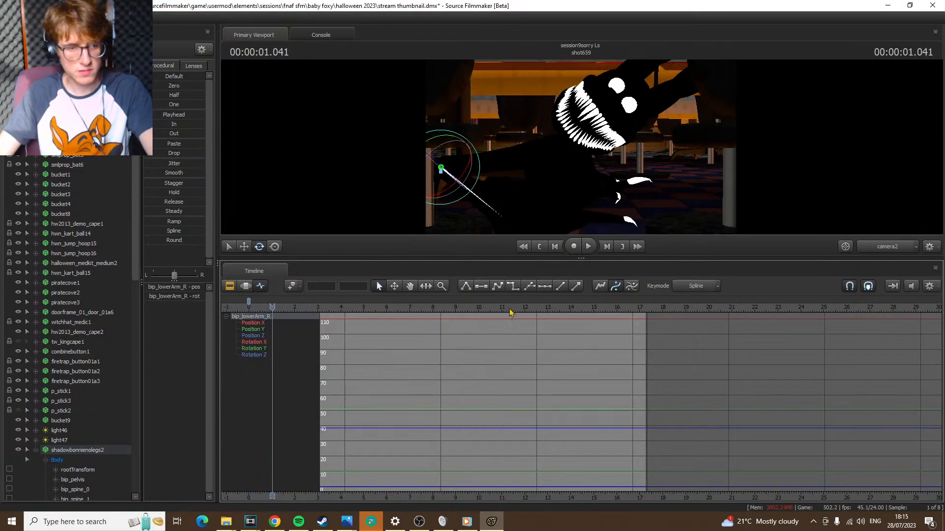
# Scrub the timeline to shot613 at 30.083 s and examine the earlier keyframes of bip_lowerArm_R across a wider time range
pyautogui.moveTo(273, 309); pyautogui.dragTo(942, 358)
pyautogui.scroll(-2, 875, 345)
pyautogui.press('Down')
pyautogui.scroll(-5, 876, 348)
pyautogui.press('Down')
pyautogui.press('Down')
pyautogui.press('Down')
pyautogui.press('Down')
pyautogui.scroll(-3, 835, 331)
# Skip through neighbouring shots such as shot624, check the bip_lowerArm_R keyframes, and return the playhead to shot659 at 12.750 s
pyautogui.press('Down')
pyautogui.press('Down')
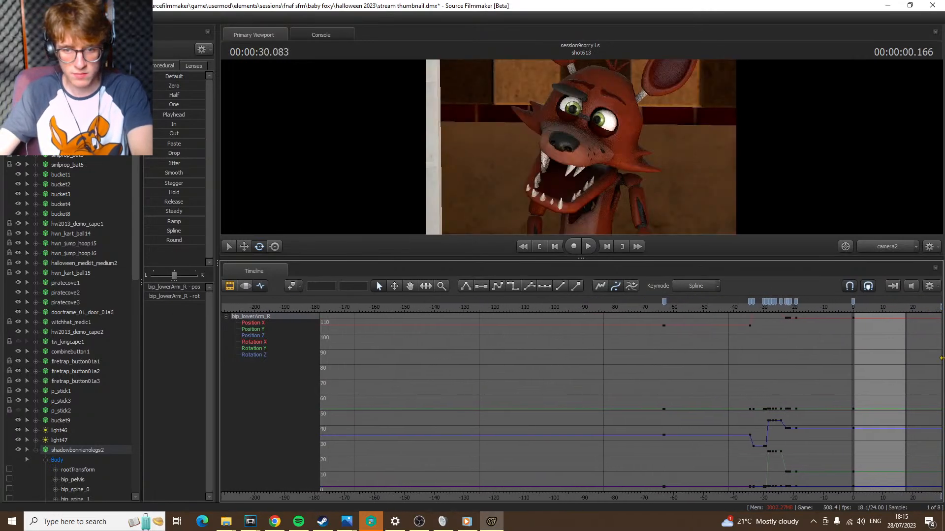
pyautogui.press('Down')
pyautogui.press('Down')
pyautogui.scroll(-1, 910, 358)
pyautogui.press('Down')
pyautogui.press('Down')
pyautogui.press('Down')
pyautogui.press('Down')
pyautogui.press('Down')
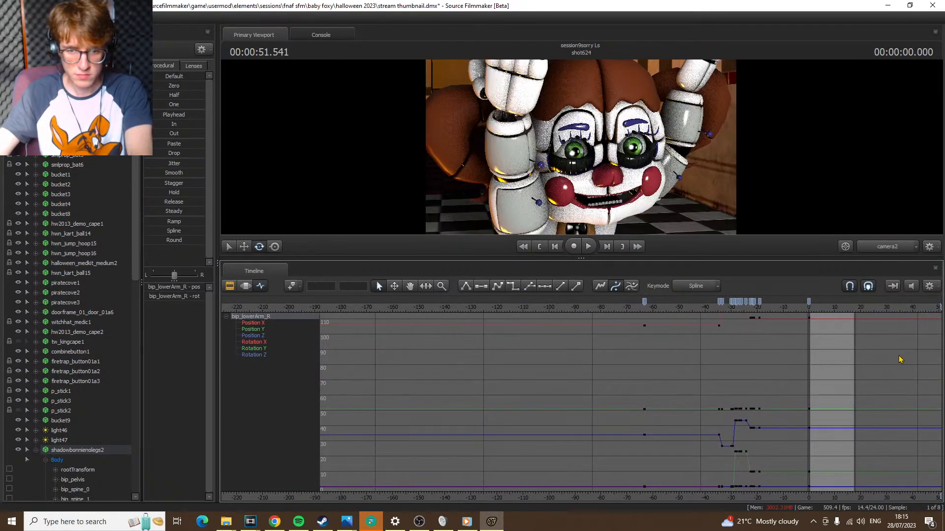
pyautogui.press('Down')
pyautogui.press('Down')
pyautogui.press('Down')
pyautogui.scroll(-5, 886, 351)
pyautogui.moveTo(902, 311); pyautogui.dragTo(942, 315)
pyautogui.moveTo(338, 310); pyautogui.dragTo(567, 316)
pyautogui.scroll(6, 574, 327)
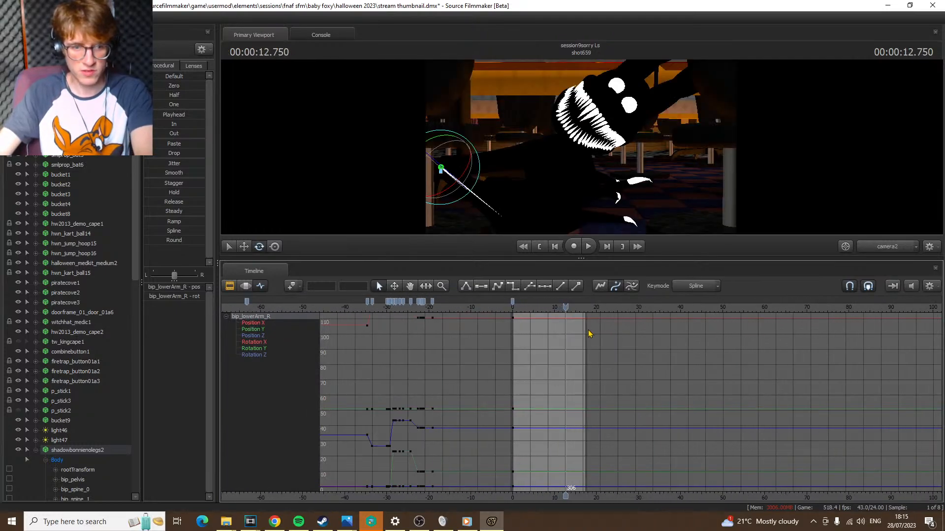
# Play the opening of shot659 with a closer time range and return to its first frame
pyautogui.scroll(8, 595, 335)
pyautogui.press('Home')
pyautogui.press('space')
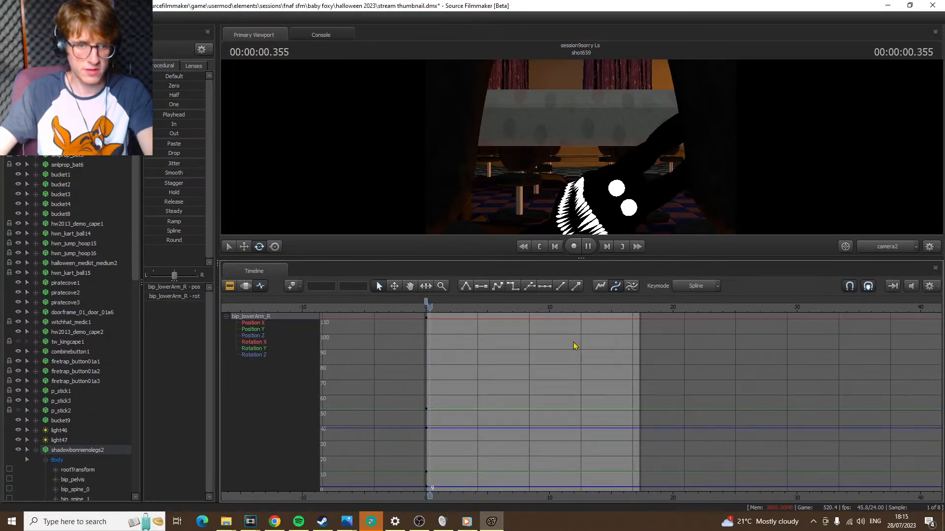
pyautogui.press('space')
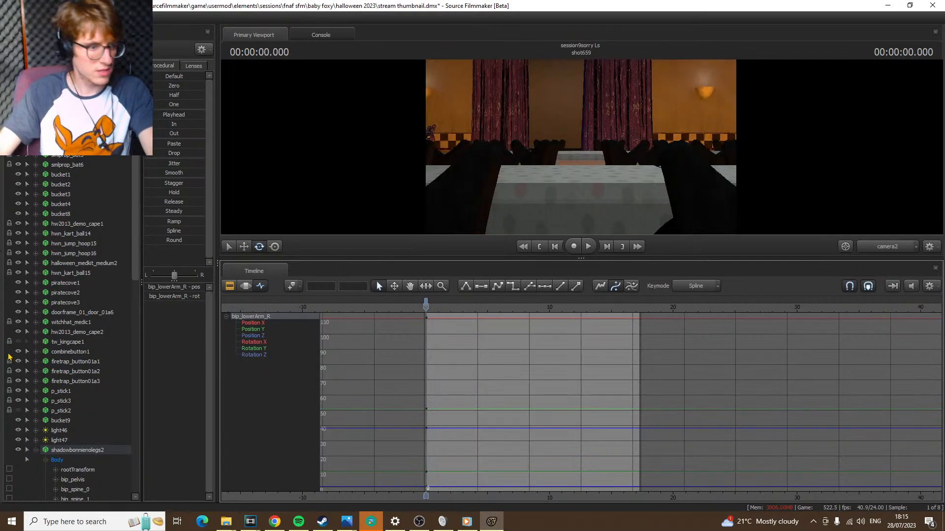
# Select the whole Body control group of shadowbonnienolegs2 and turn off scene lighting in the camera2 viewport
pyautogui.click(83, 458)
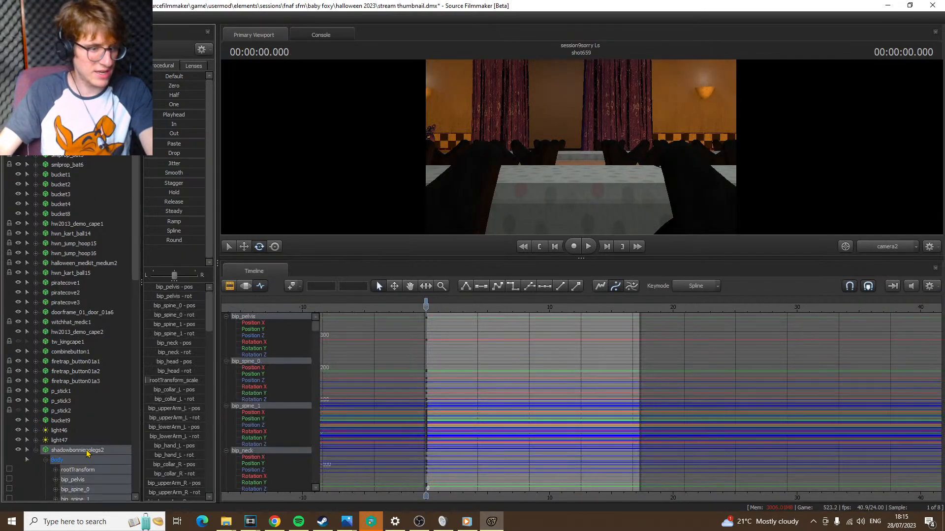
pyautogui.rightClick(495, 151)
pyautogui.click(512, 178)
# Play shot659 from its start, stop at 1.250 s, and set a keyframe there on all selected Body controls
pyautogui.press('space')
pyautogui.press('space')
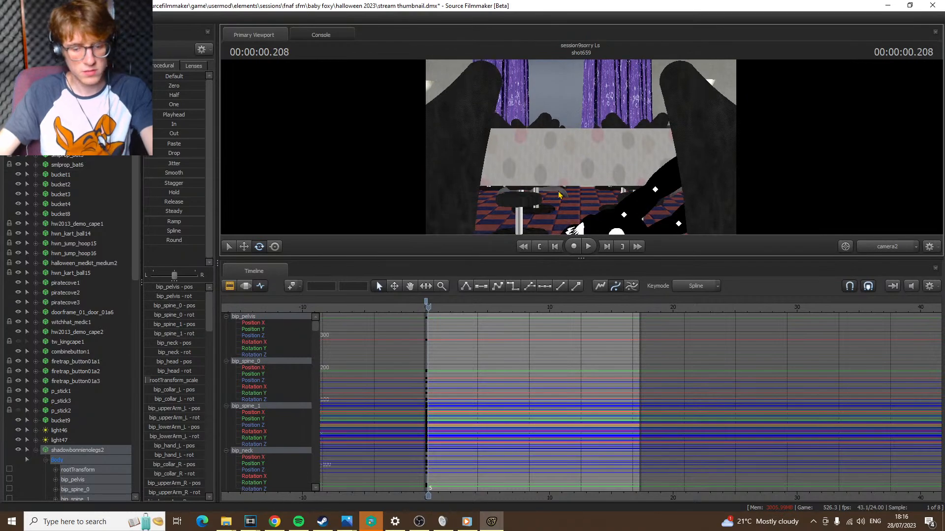
pyautogui.click(561, 242)
pyautogui.click(561, 243)
pyautogui.click(561, 242)
pyautogui.click(561, 243)
pyautogui.click(561, 243)
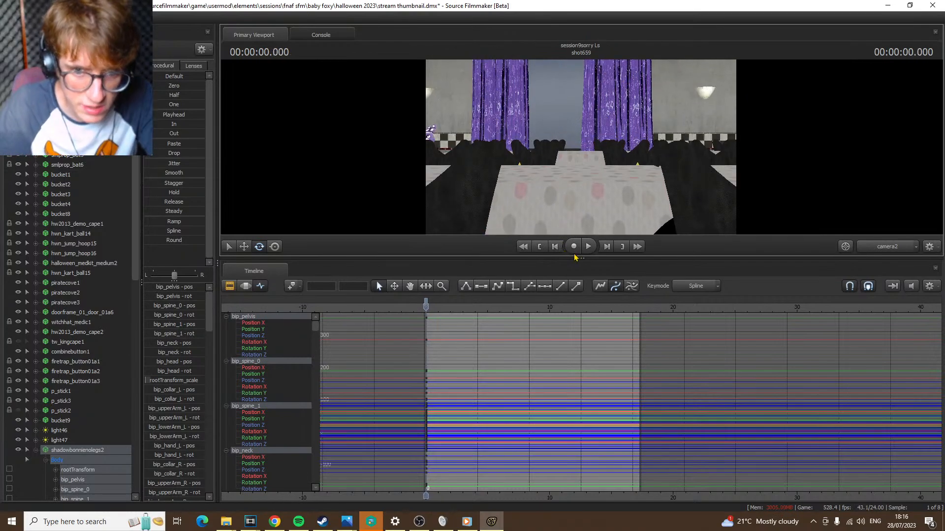
pyautogui.press('Left')
pyautogui.press('Right')
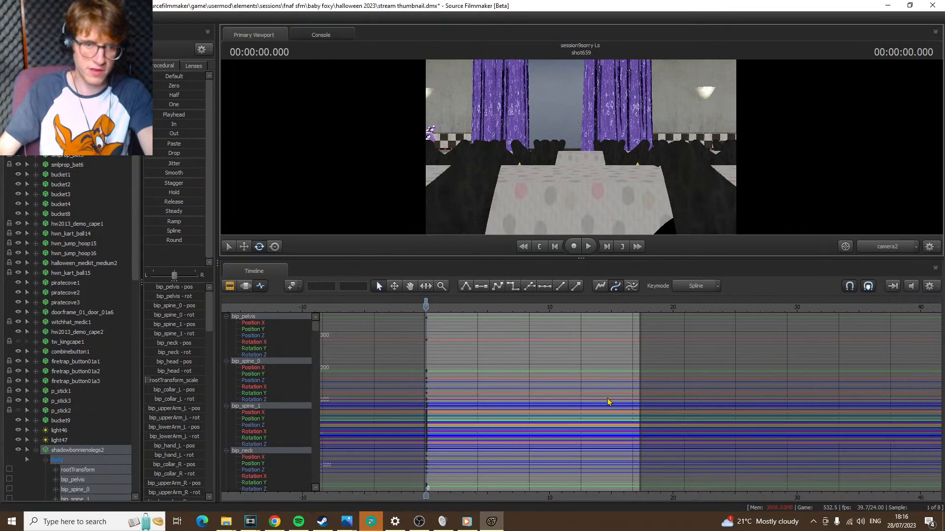
pyautogui.press('space')
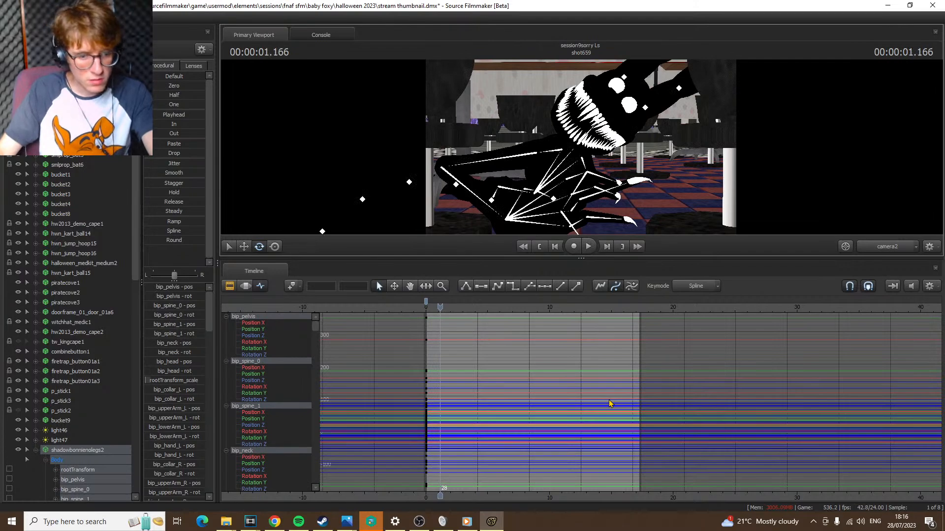
pyautogui.press('Right')
pyautogui.press('Right')
pyautogui.press('m')
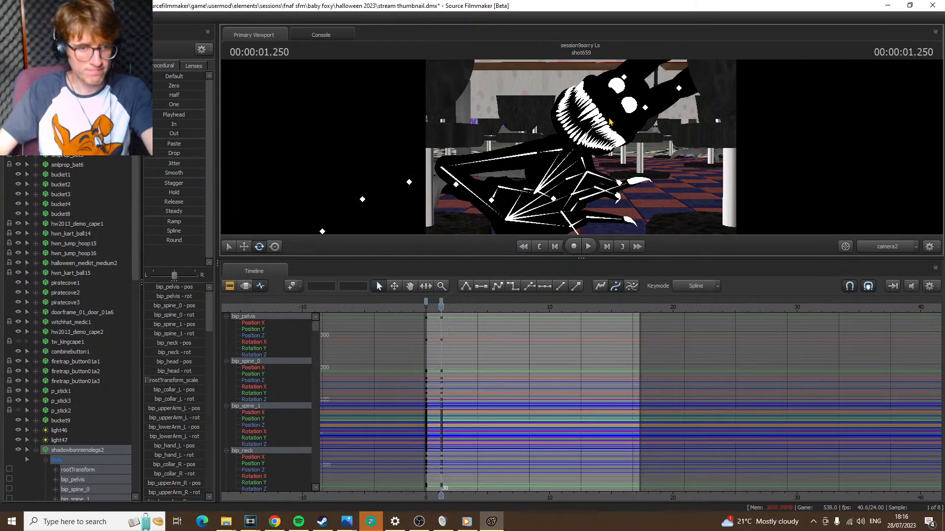
# Try rotating bip_thumb_0_R at 1.250 s and undo the rotation attempts
pyautogui.click(532, 194)
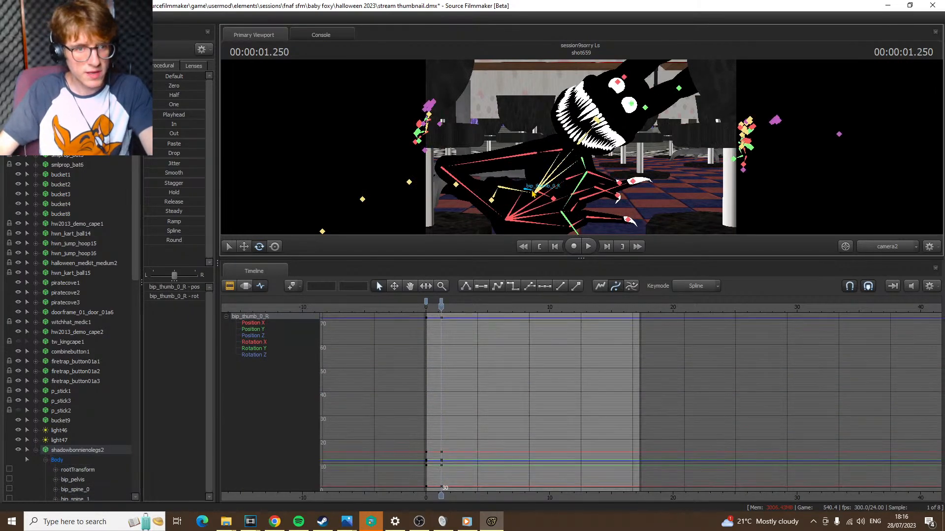
pyautogui.press('e')
pyautogui.moveTo(553, 206); pyautogui.dragTo(555, 207)
pyautogui.hotkey('ctrl', 'z')
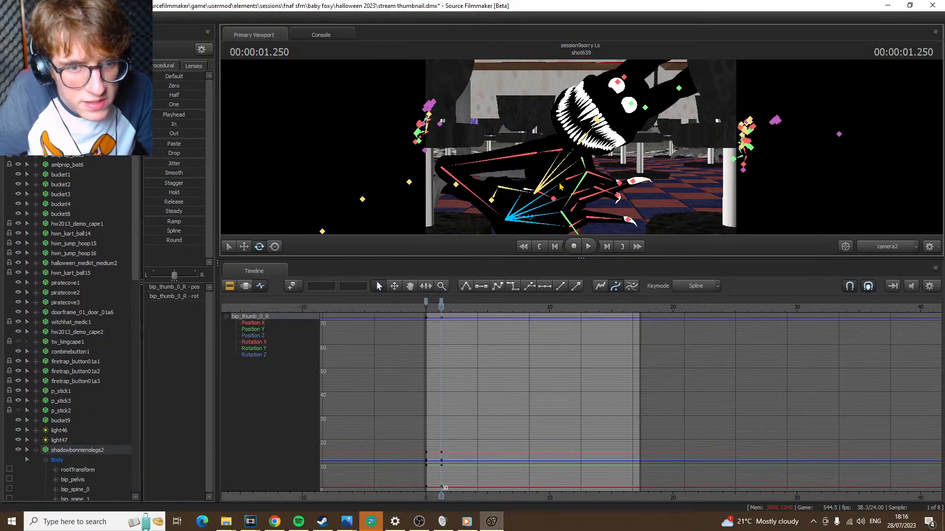
pyautogui.hotkey('ctrl', 'z')
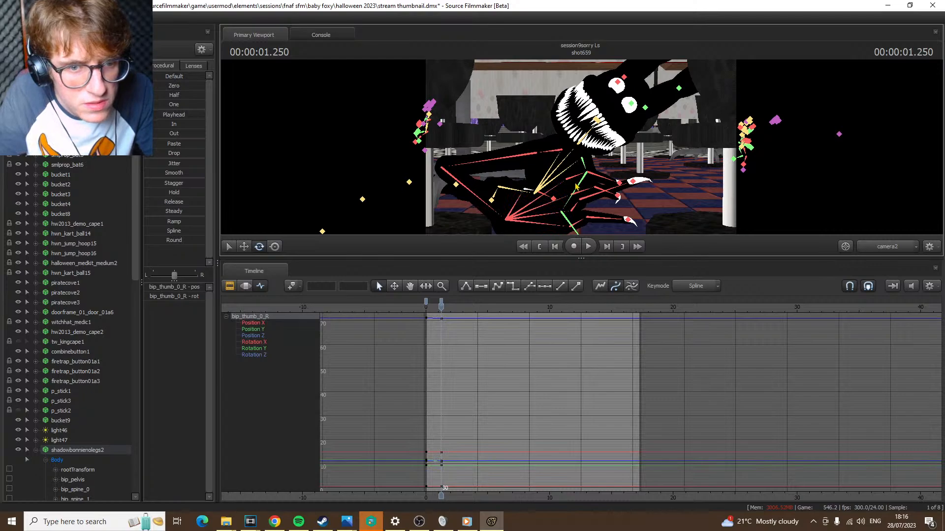
pyautogui.hotkey('ctrl', 'z')
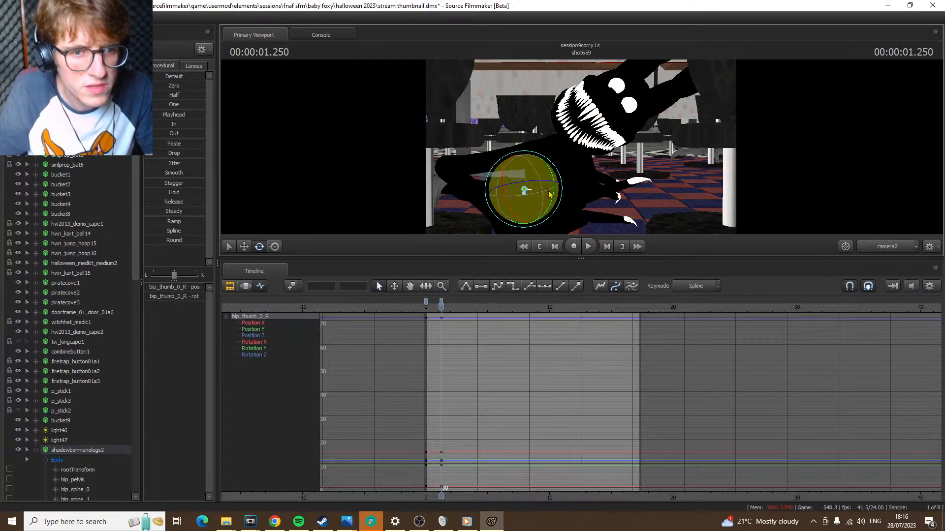
pyautogui.hotkey('ctrl', 'z')
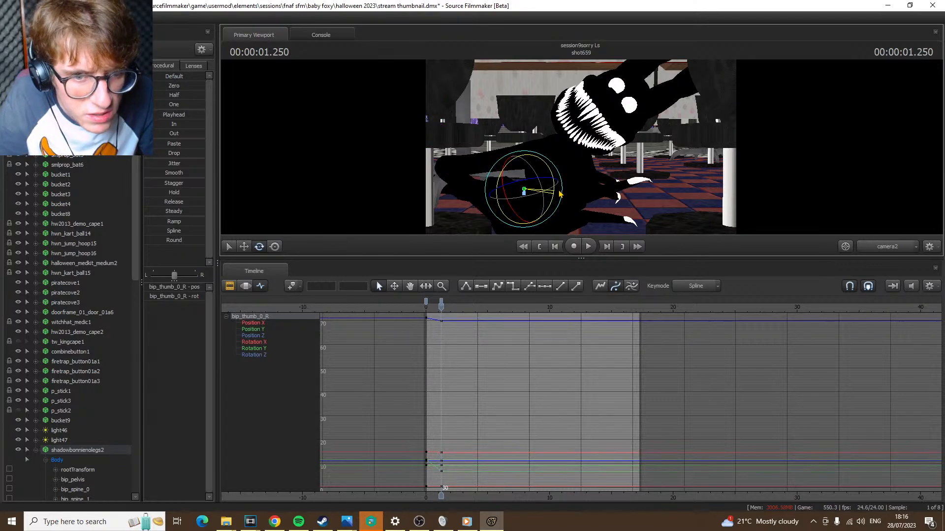
pyautogui.hotkey('ctrl', 'z')
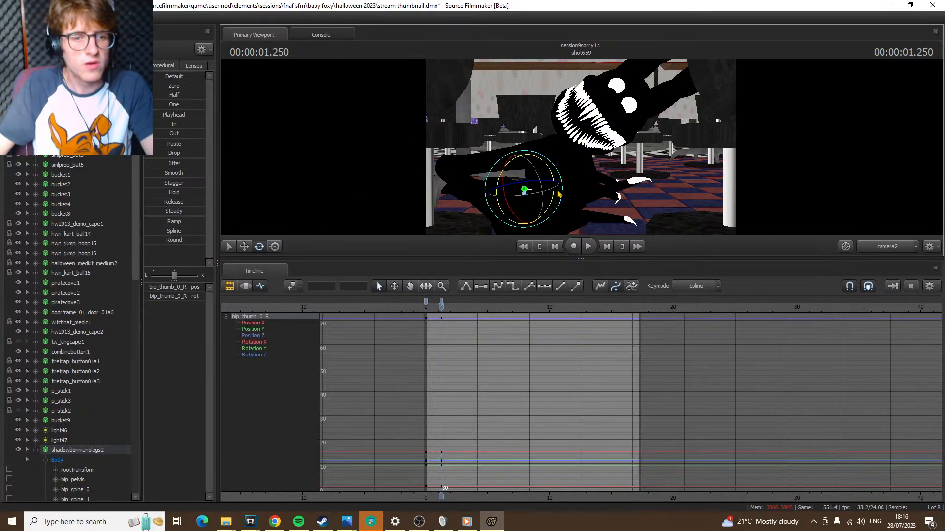
# Show shot659's animation set clips in the Clip Editor with the timeline enlarged over a wide time range
pyautogui.click(235, 286)
pyautogui.doubleClick(512, 353)
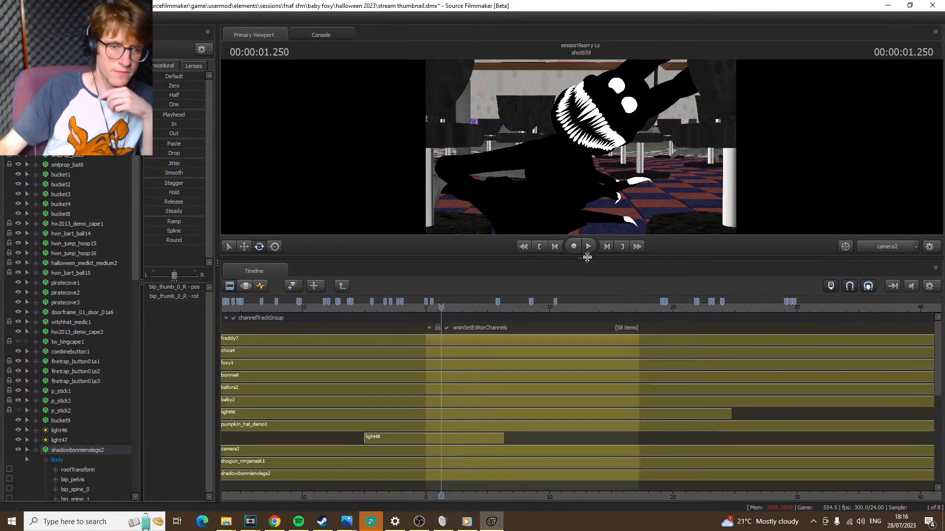
pyautogui.moveTo(585, 257); pyautogui.dragTo(648, 2)
pyautogui.scroll(-10, 607, 364)
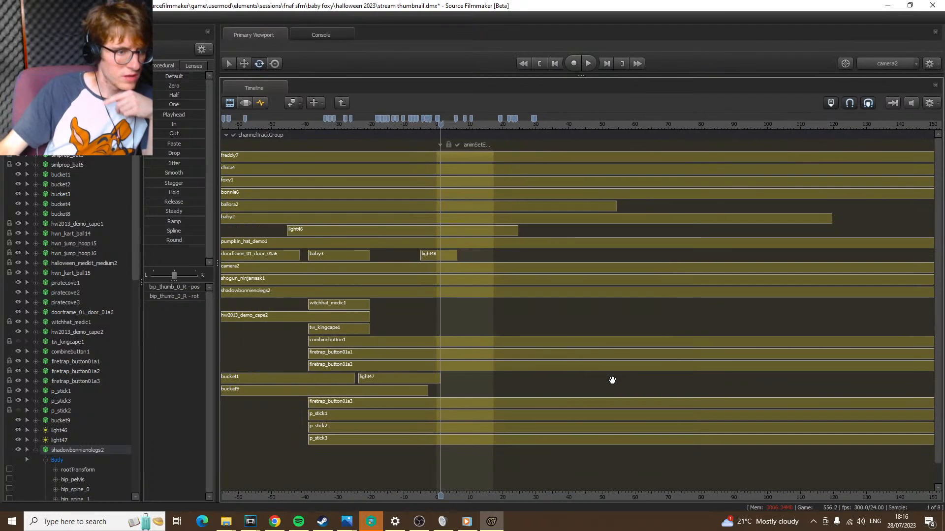
pyautogui.scroll(-2, 937, 238)
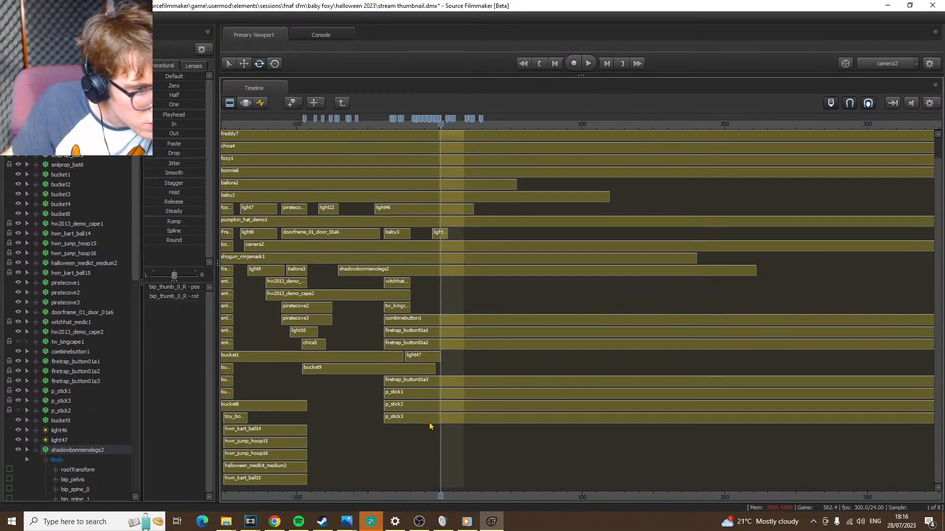
pyautogui.scroll(-2, 432, 426)
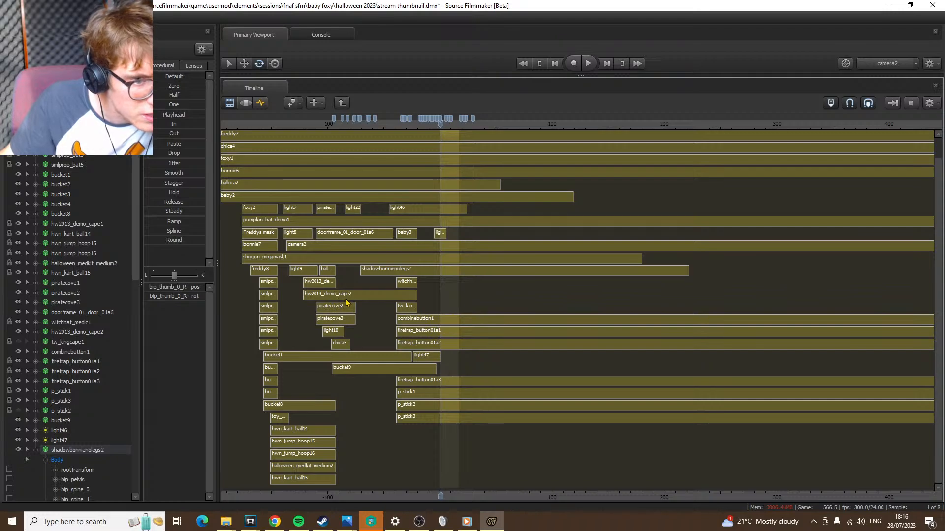
# Extend the end of the shadowbonnienolegs2 clip to about the 10000 s mark
pyautogui.click(454, 271)
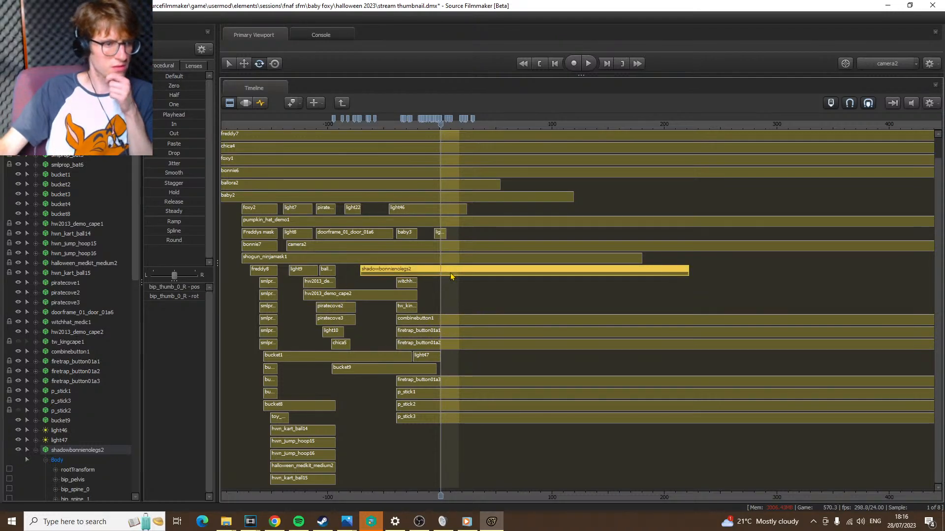
pyautogui.scroll(-5, 450, 273)
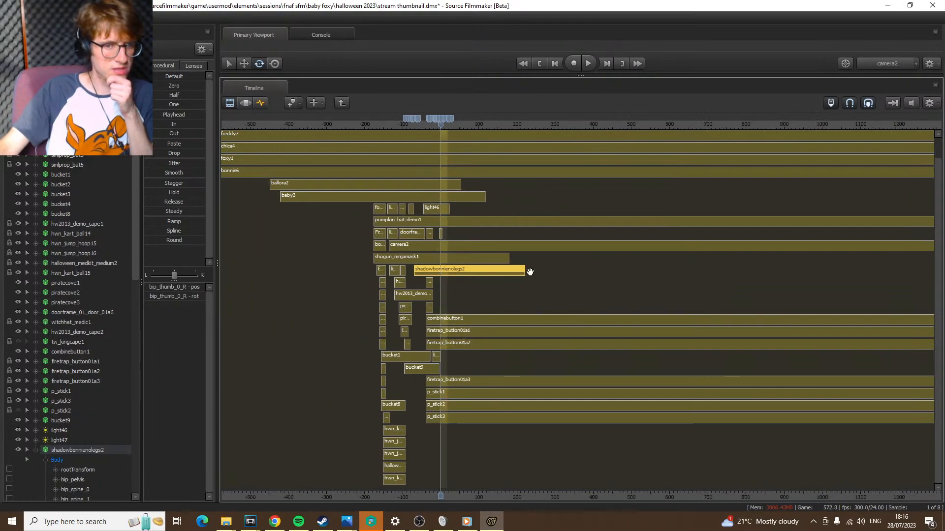
pyautogui.scroll(3, 514, 274)
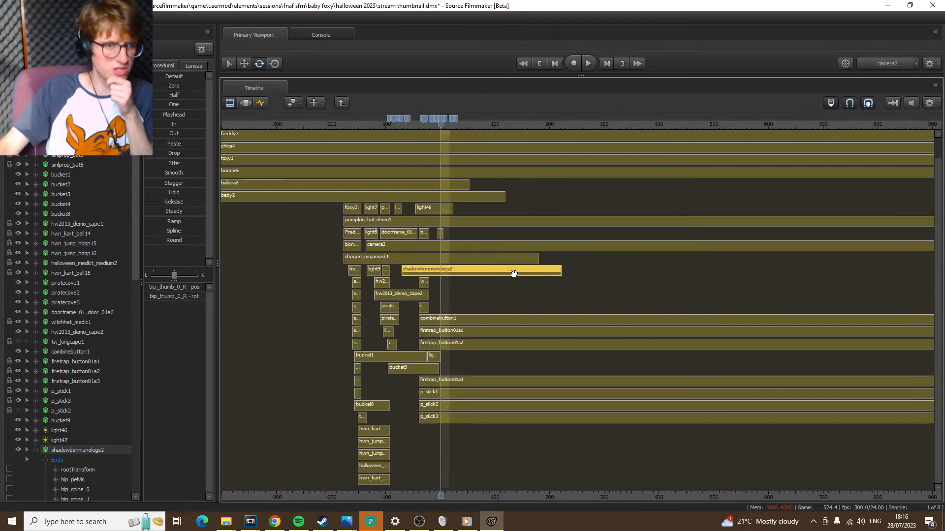
pyautogui.scroll(-2, 513, 273)
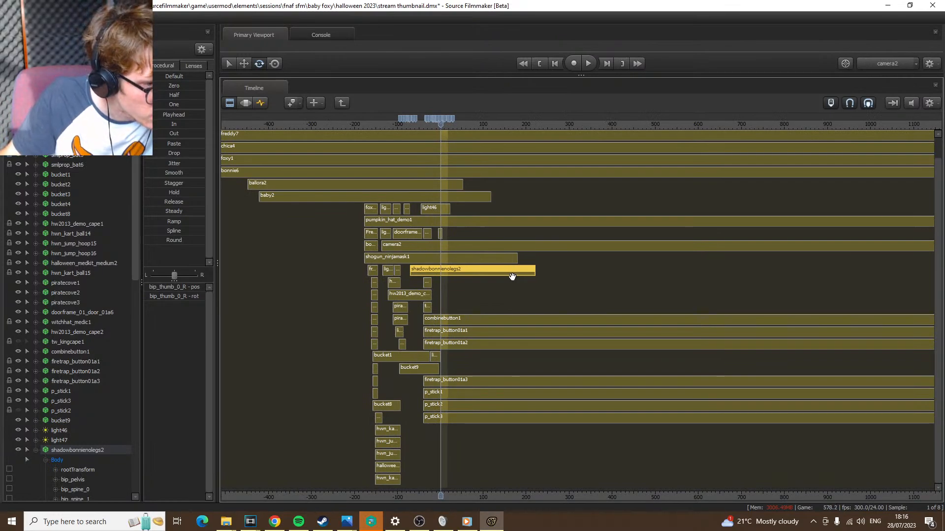
pyautogui.scroll(-4, 514, 277)
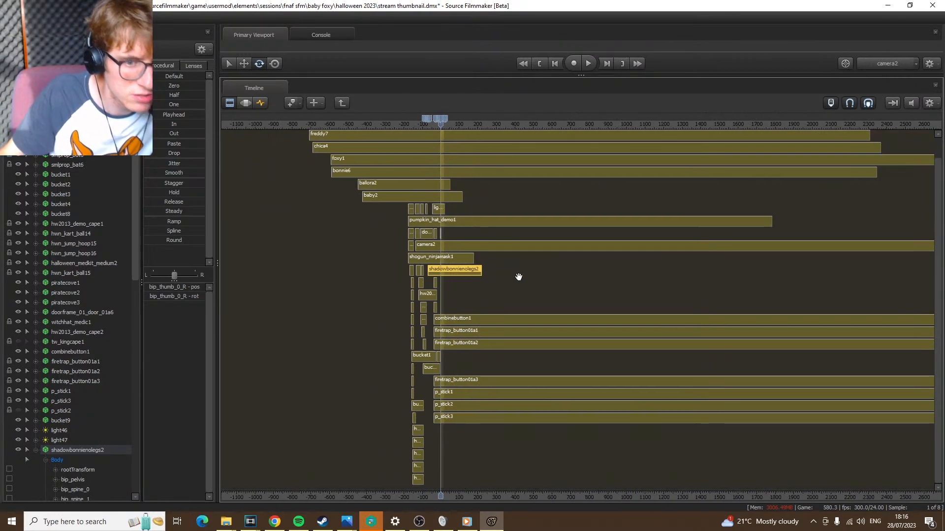
pyautogui.scroll(-4, 658, 270)
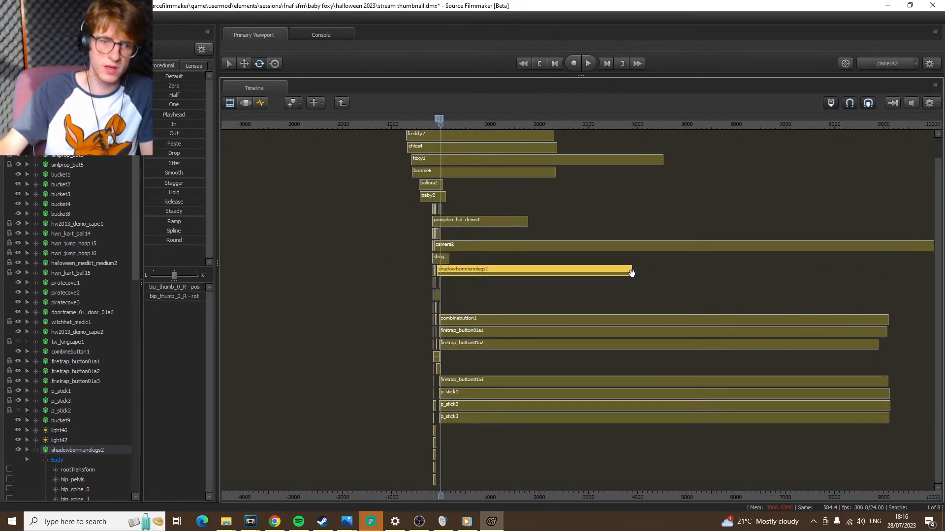
pyautogui.moveTo(630, 273); pyautogui.dragTo(932, 272)
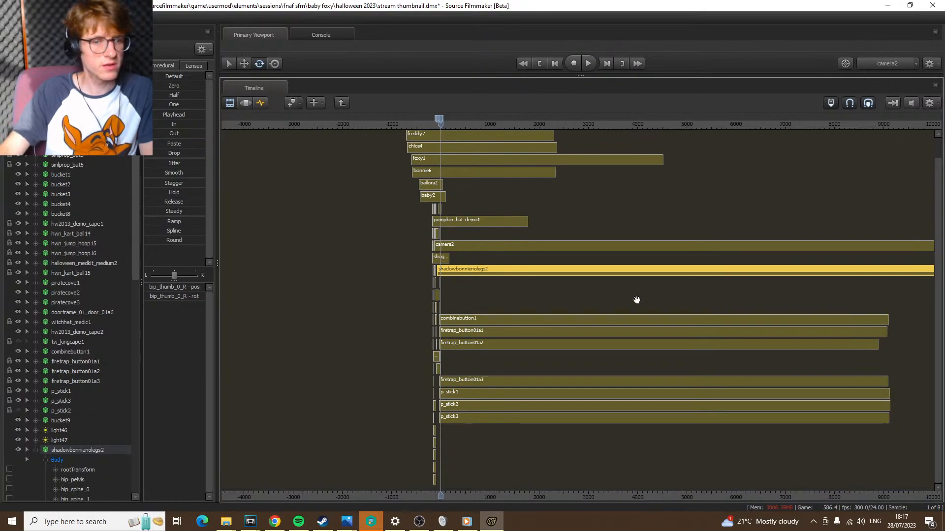
pyautogui.scroll(5, 637, 300)
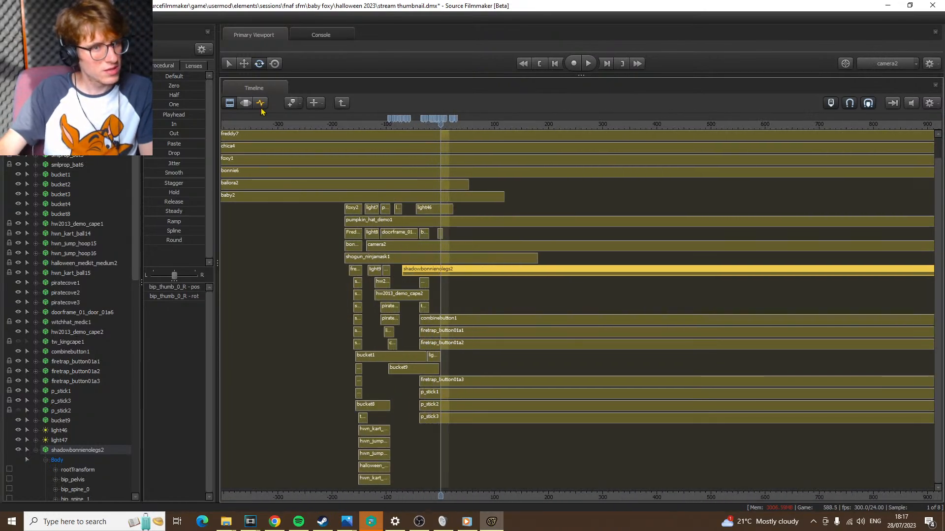
# Enlarge the viewport again and bring up the bip_thumb_0_R curves in the Graph Editor around the start of shot659
pyautogui.click(261, 103)
pyautogui.click(245, 102)
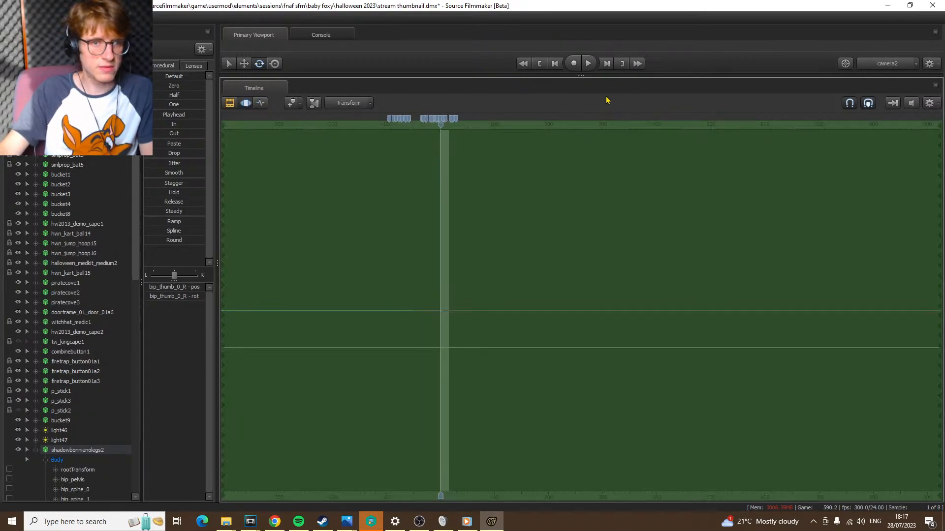
pyautogui.moveTo(580, 76); pyautogui.dragTo(581, 286)
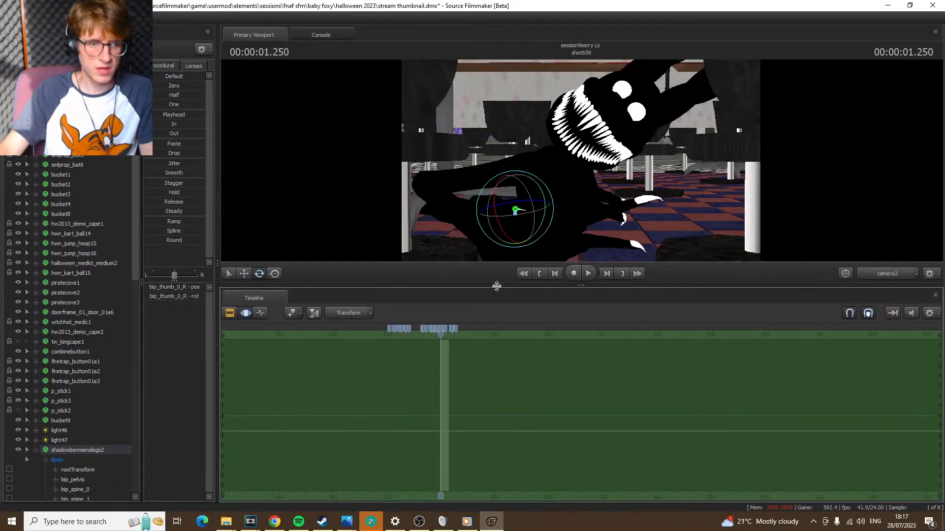
pyautogui.click(261, 313)
pyautogui.scroll(10, 439, 356)
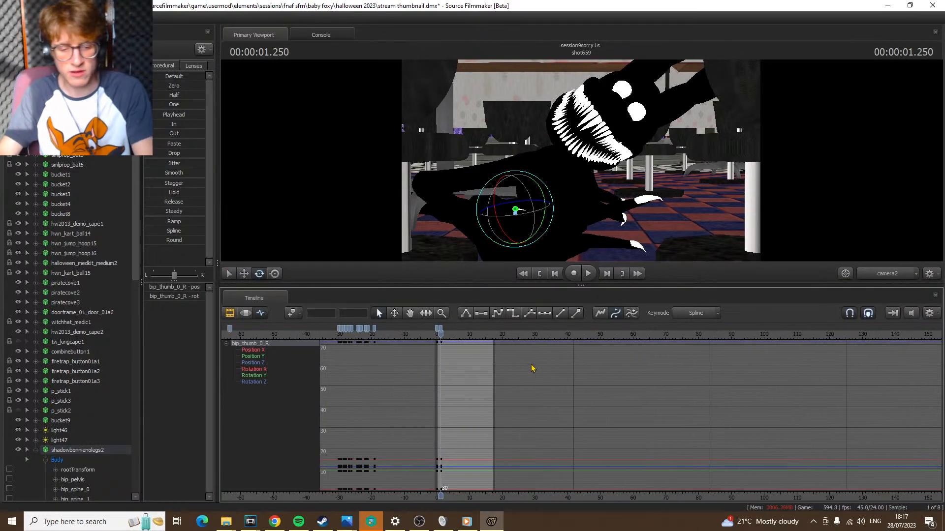
# Try rotating bip_thumb_0_R again at 1.250 s and undo the rotation
pyautogui.moveTo(521, 193); pyautogui.dragTo(523, 224)
pyautogui.press('ctrl')
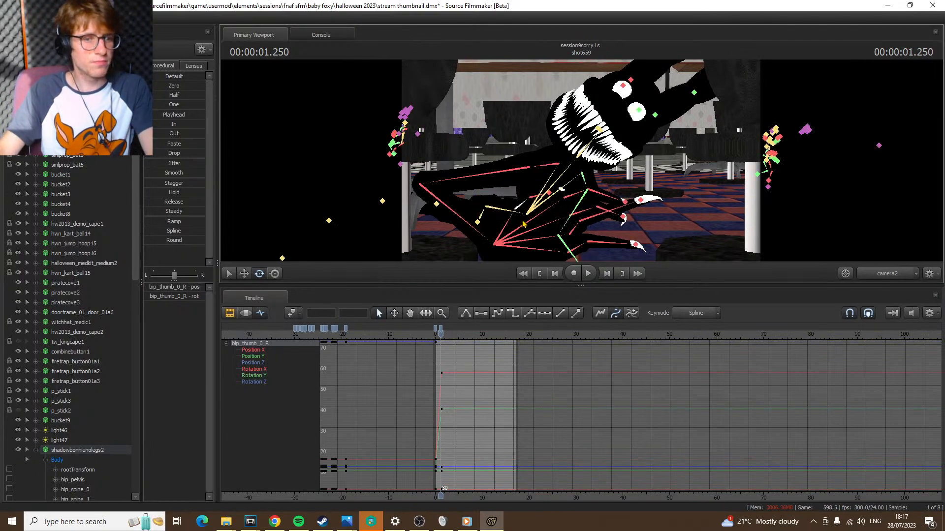
pyautogui.keyDown('ctrl'); pyautogui.click(524, 225); pyautogui.keyUp('ctrl')
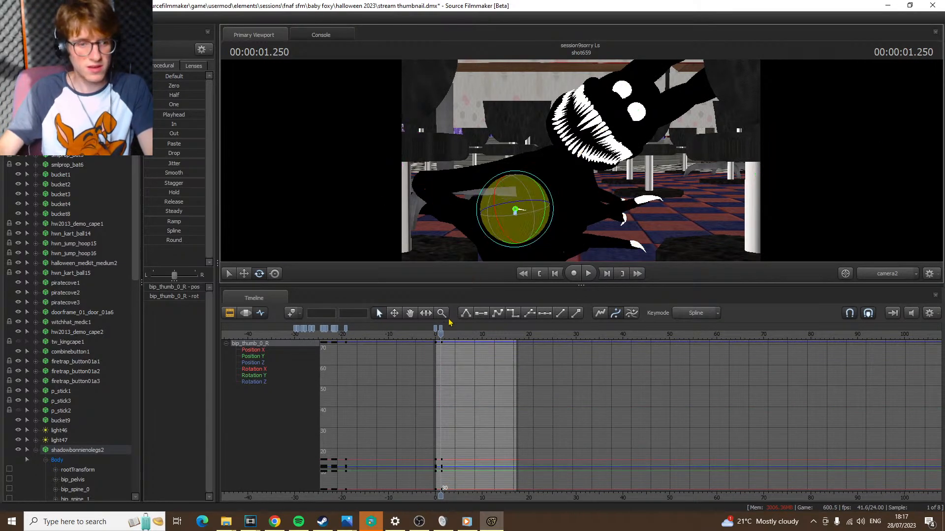
# Delete the bip_thumb_0_R keyframes at 1.250 s
pyautogui.click(441, 328)
pyautogui.moveTo(441, 328); pyautogui.dragTo(442, 332)
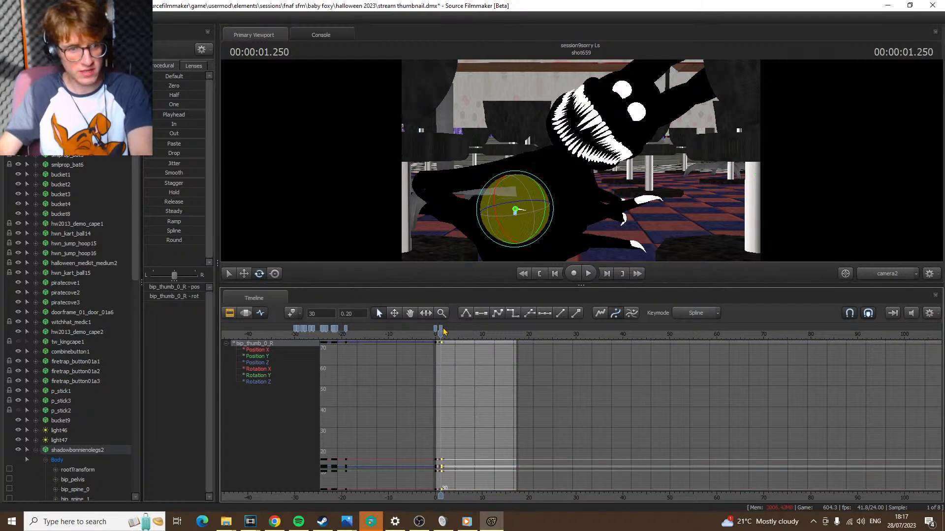
pyautogui.click(442, 330)
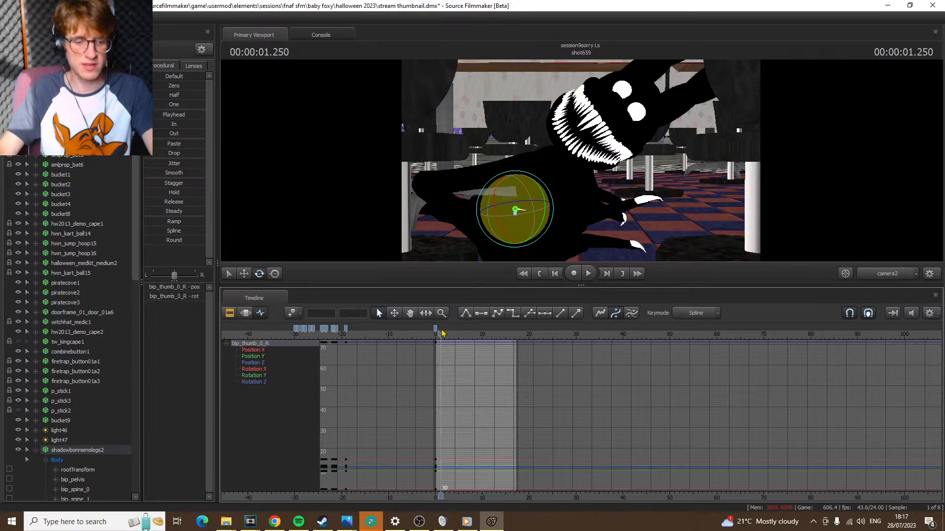
# Try rotating bip_spine_0 of shadowbonnienolegs2 at 1.250 s several times and undo each rotation
pyautogui.press('ctrl')
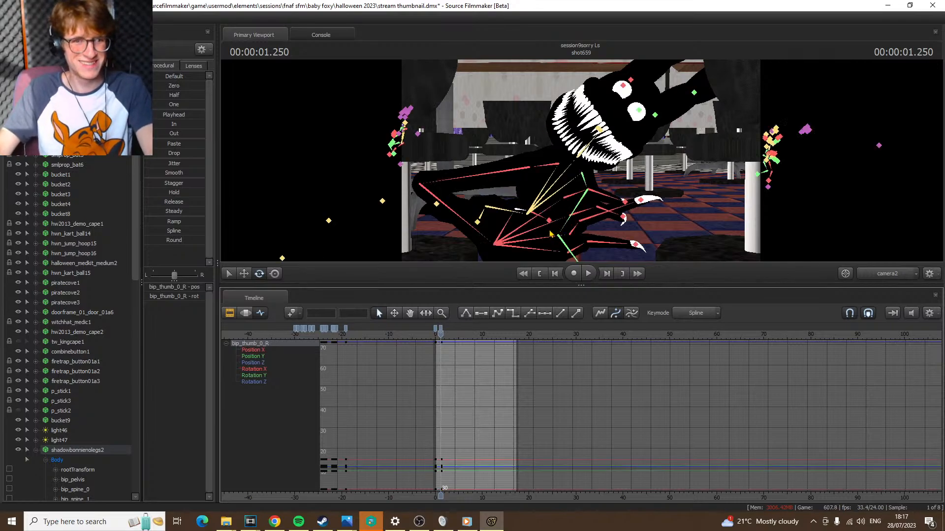
pyautogui.keyDown('ctrl'); pyautogui.click(524, 214); pyautogui.keyUp('ctrl')
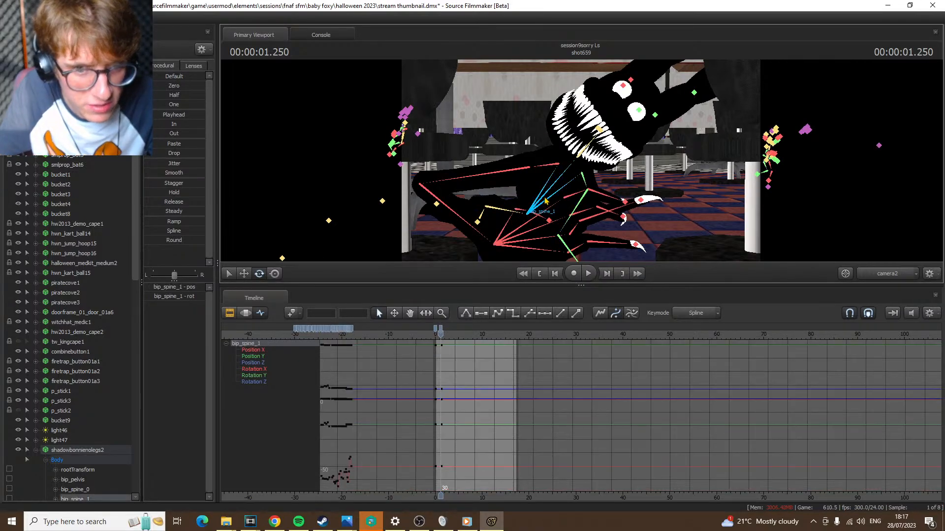
pyautogui.scroll(-2, 64, 353)
pyautogui.click(91, 373)
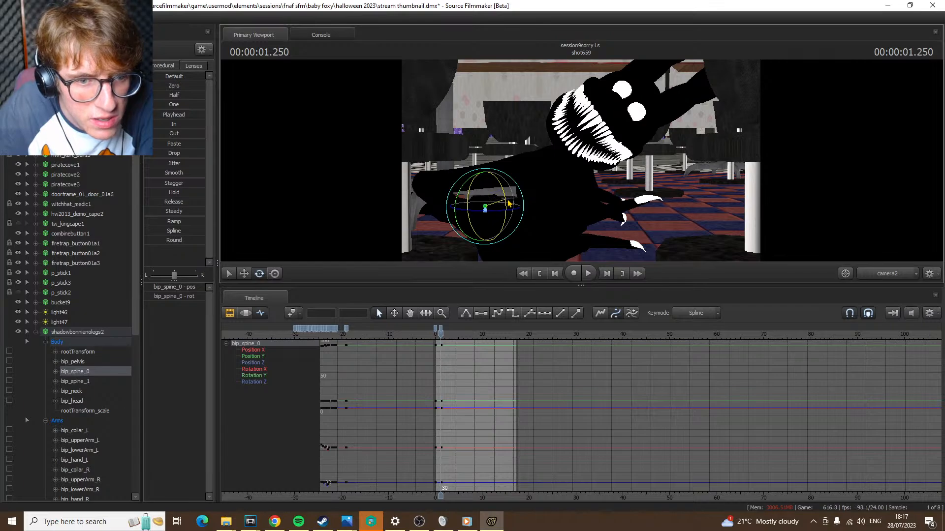
pyautogui.moveTo(508, 203); pyautogui.dragTo(514, 204)
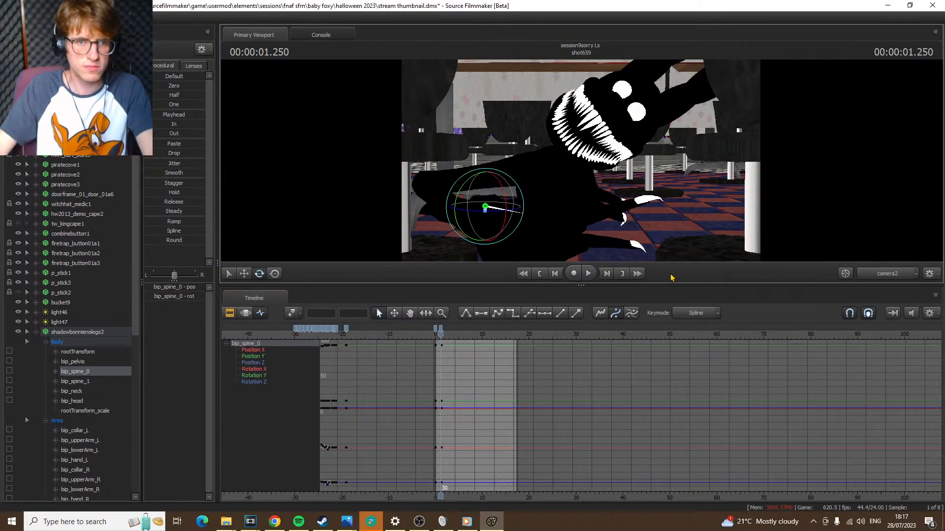
pyautogui.press('ctrl')
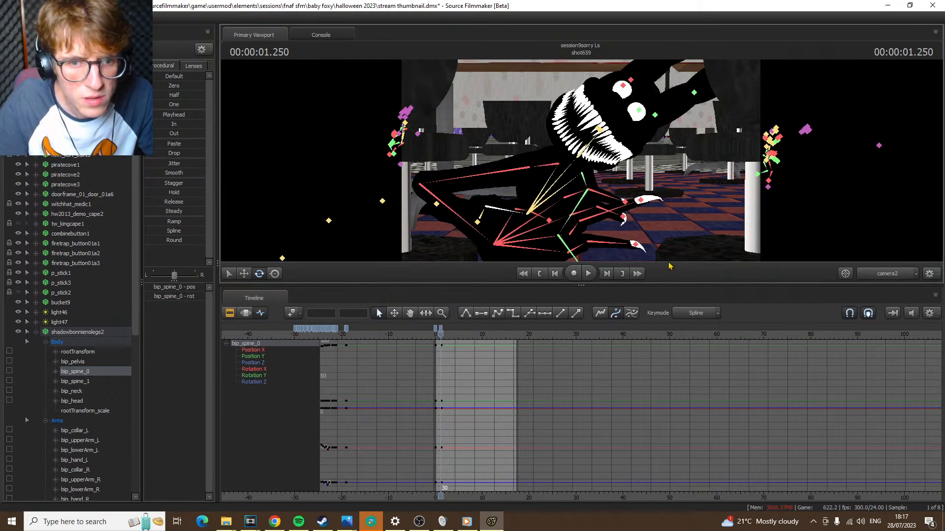
pyautogui.press('ctrl')
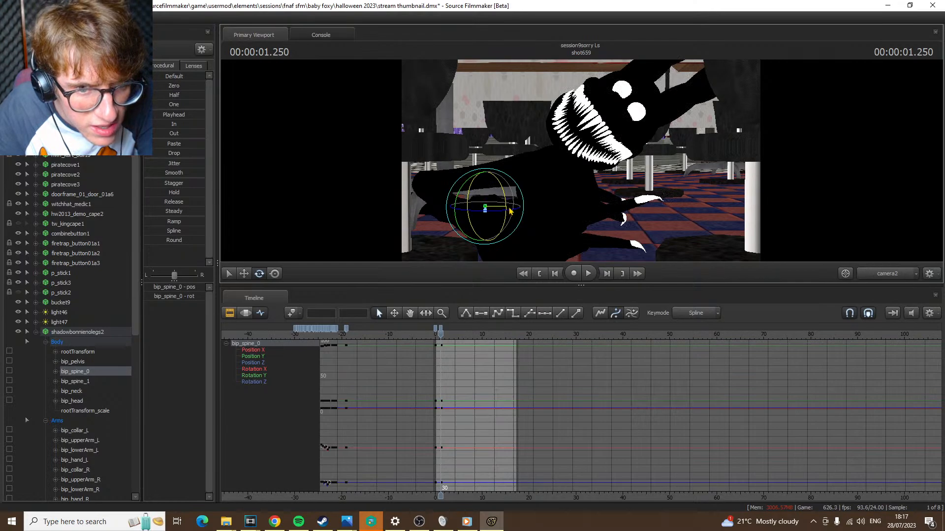
pyautogui.moveTo(509, 210); pyautogui.dragTo(522, 211)
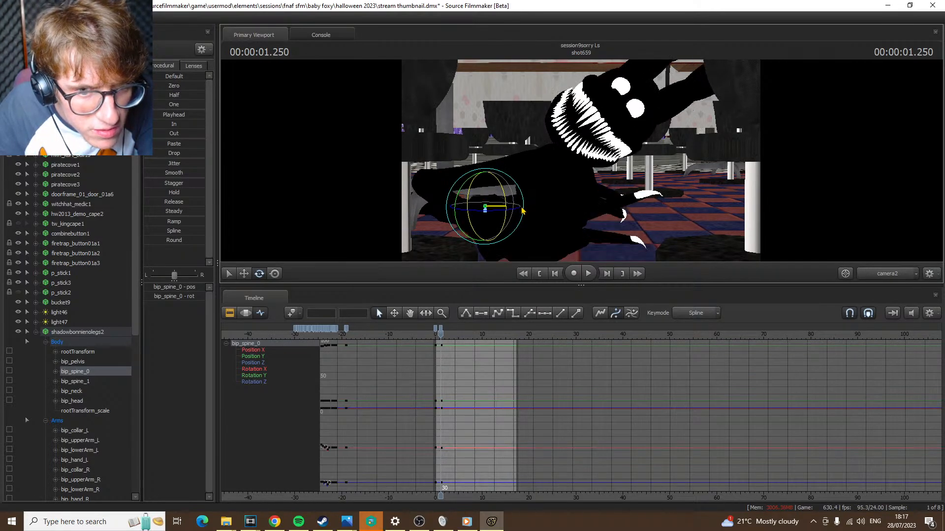
pyautogui.hotkey('ctrl', 'z')
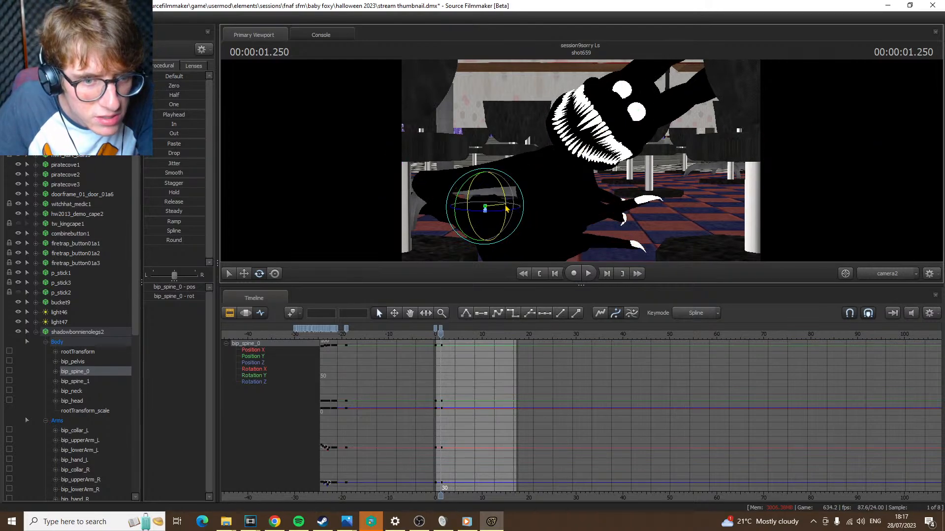
pyautogui.moveTo(507, 209); pyautogui.dragTo(514, 208)
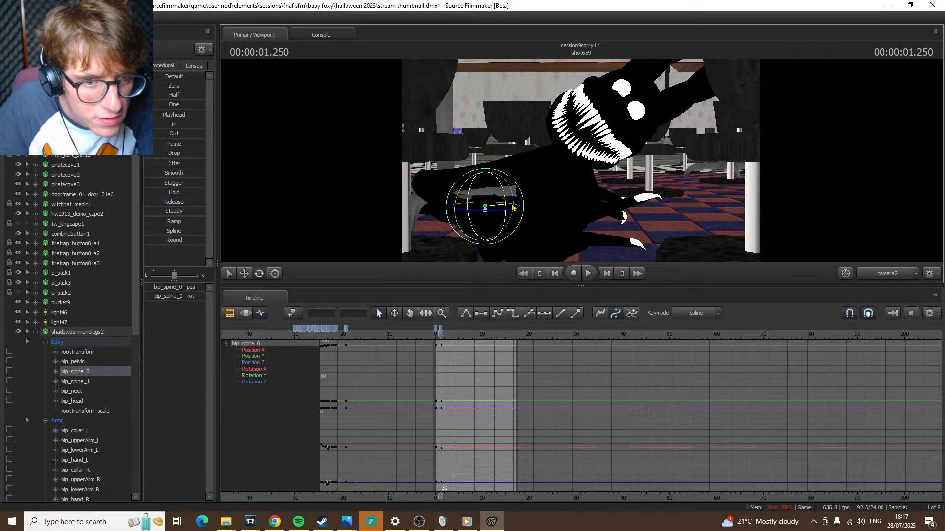
pyautogui.hotkey('ctrl', 'z')
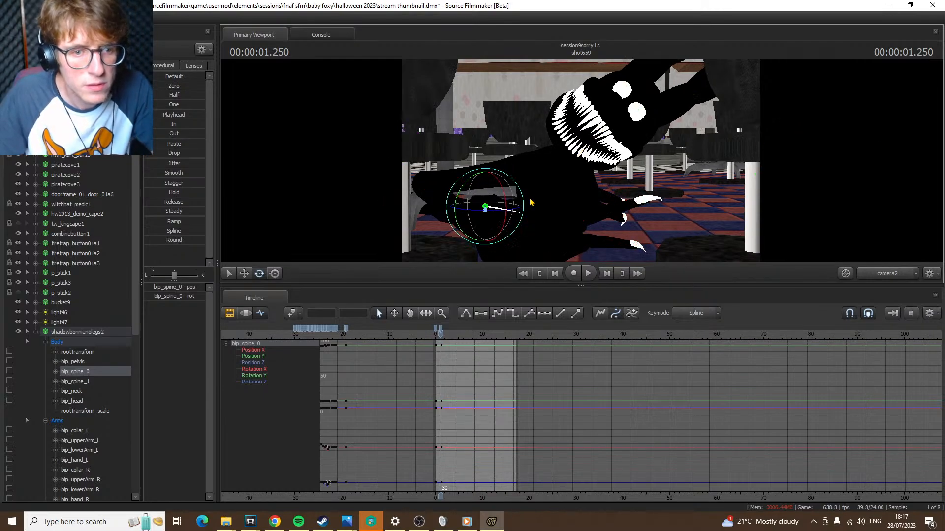
pyautogui.moveTo(511, 209); pyautogui.dragTo(512, 208)
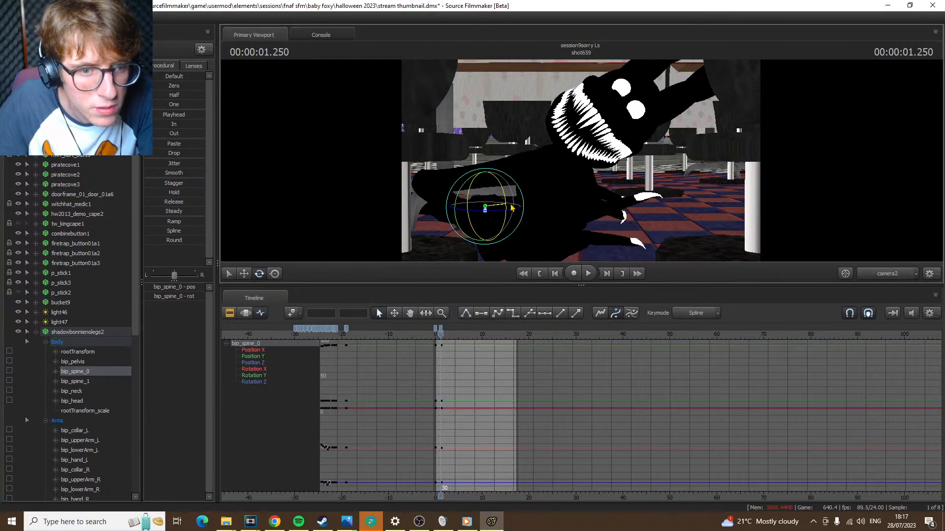
pyautogui.hotkey('ctrl', 'z')
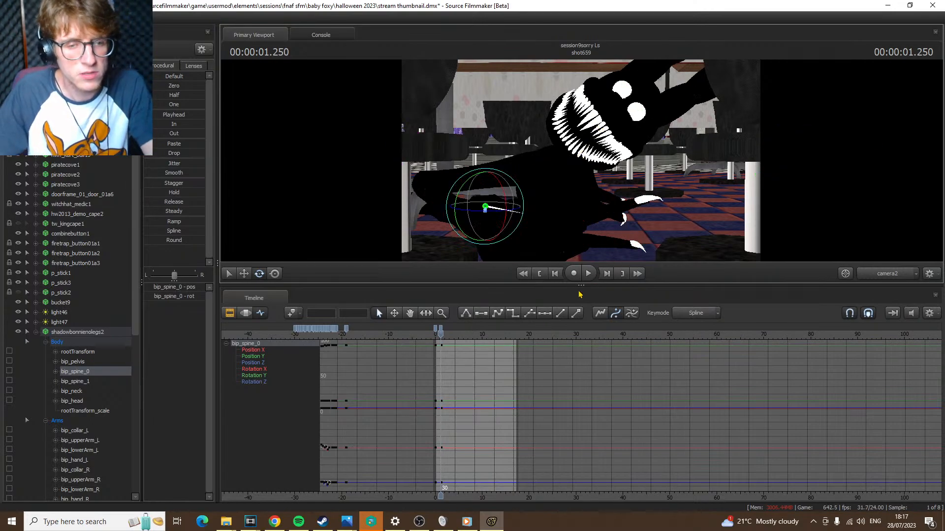
# Move the bip_spine_0 keyframes at 1.250 s to frame 162 and add a new set of keyframes at 1.250 s
pyautogui.scroll(5, 476, 359)
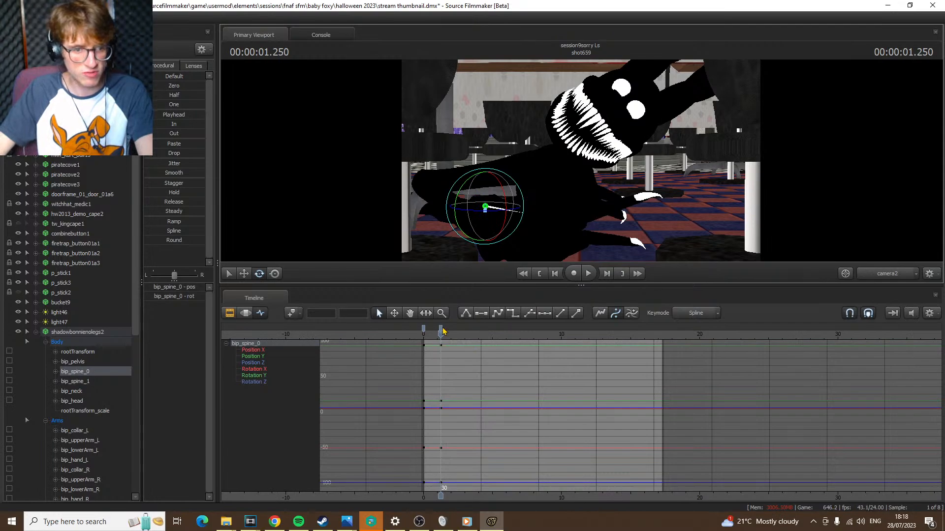
pyautogui.moveTo(441, 328); pyautogui.dragTo(518, 327)
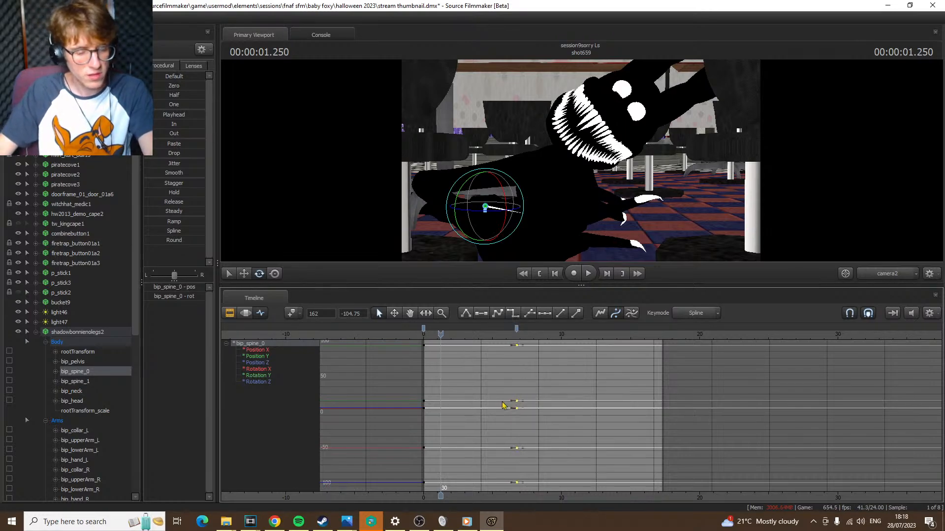
pyautogui.press('m')
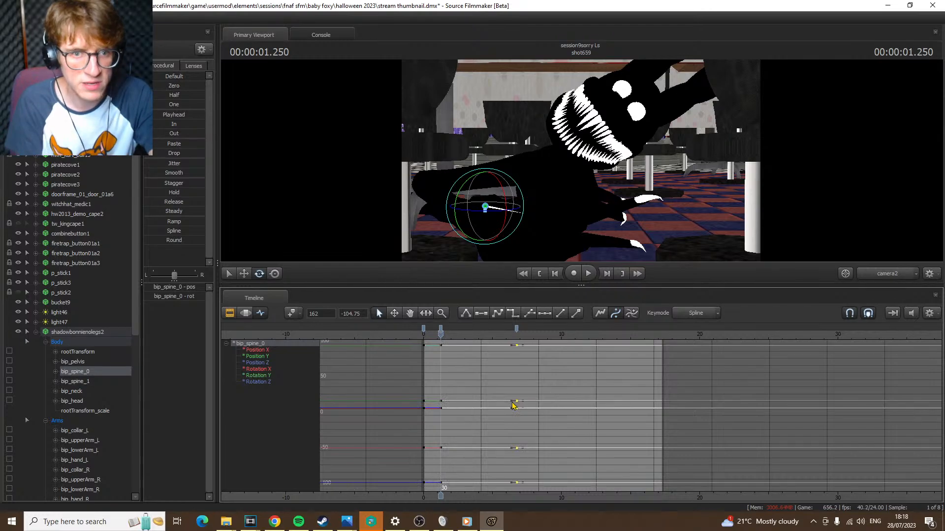
# Compare the poses at the start of shot659 and at the 1.250 s keyframe, first through camera2 and again through the Work Camera
pyautogui.press('Home')
pyautogui.press('Down')
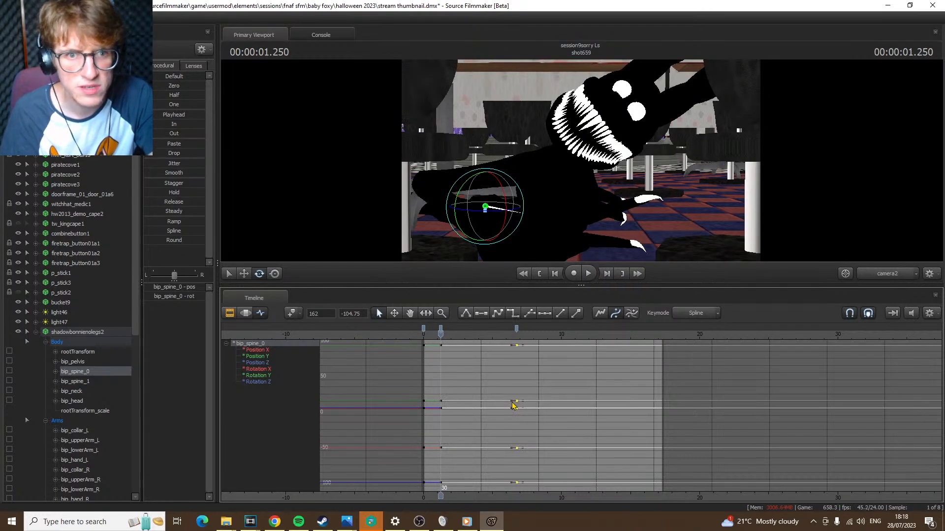
pyautogui.press('Up')
pyautogui.press('Down')
pyautogui.press('Up')
pyautogui.press('Right')
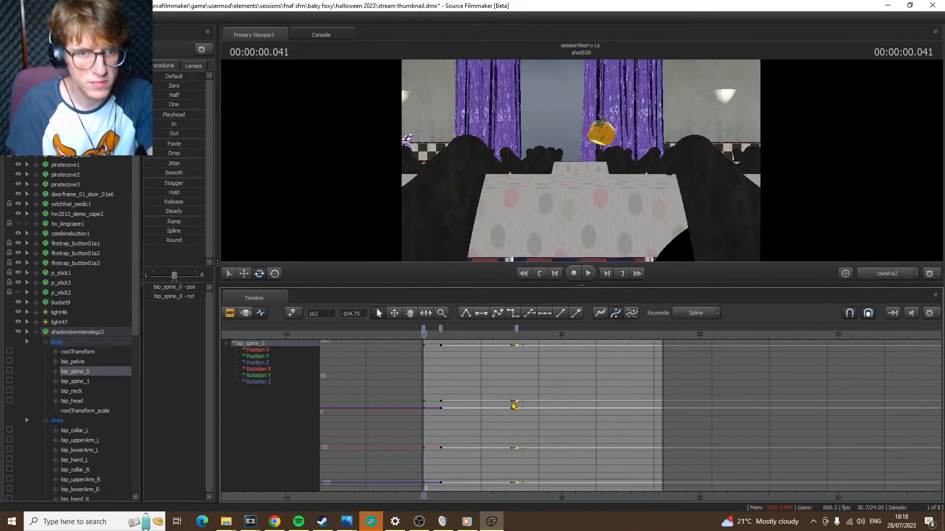
pyautogui.press('Left')
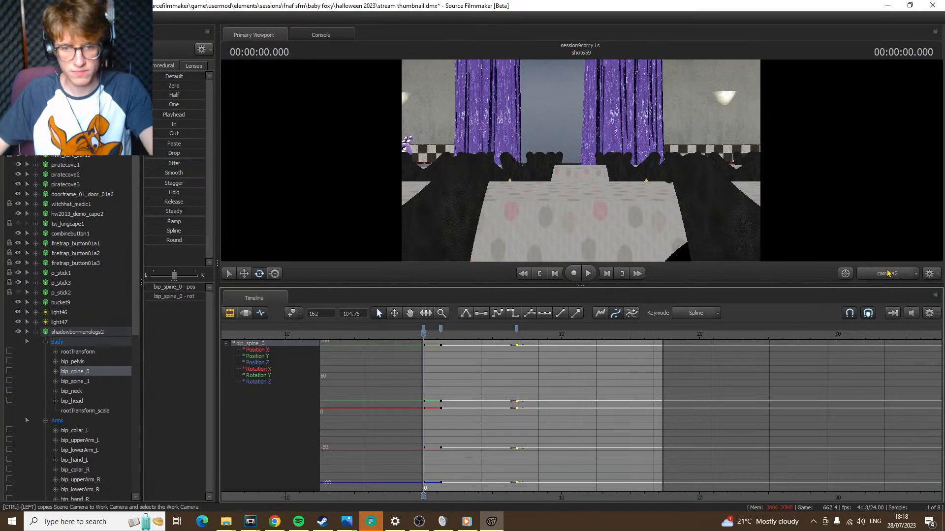
pyautogui.press('Down')
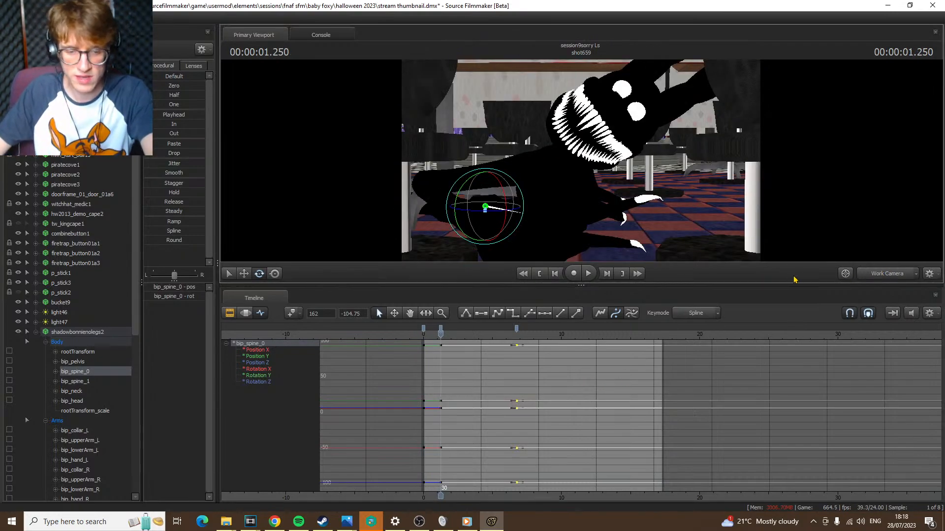
pyautogui.press('Up')
pyautogui.press('Down')
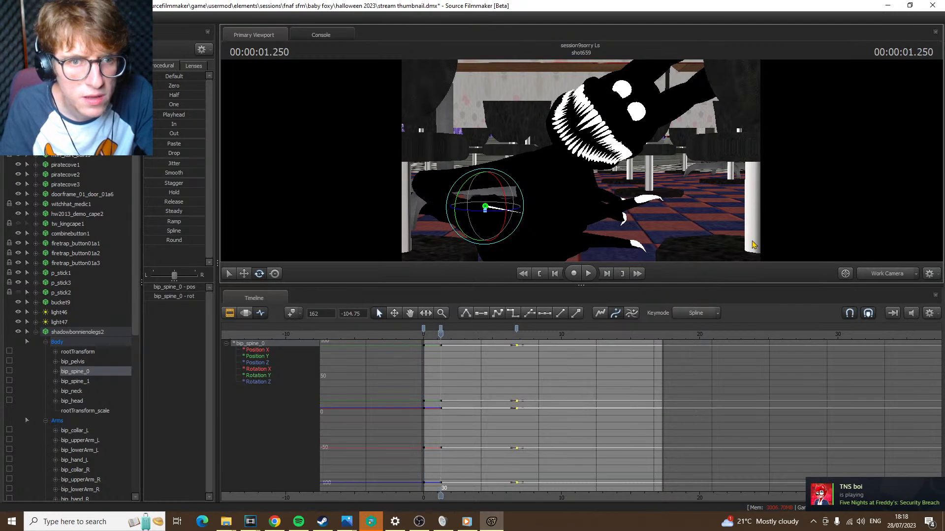
pyautogui.press('Up')
pyautogui.press('Down')
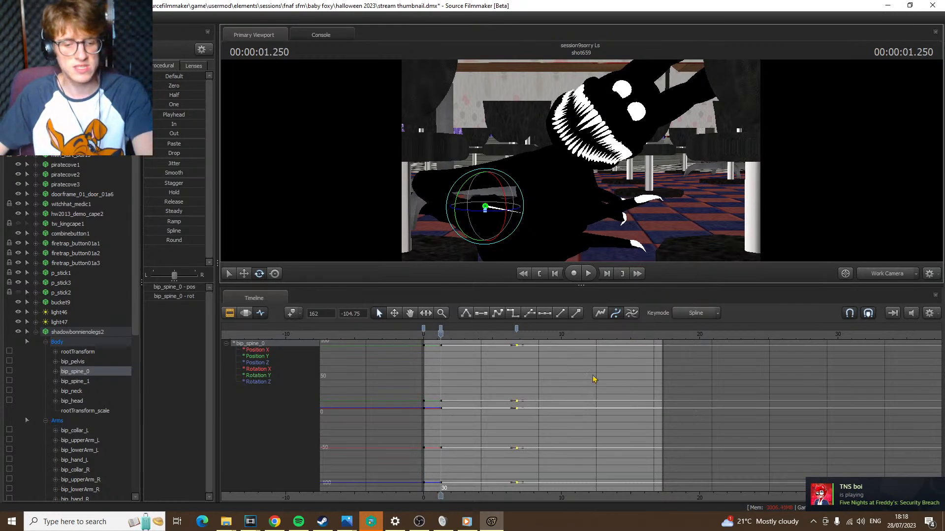
pyautogui.press('Up')
pyautogui.press('Down')
# Delete the bip_spine_0 keyframes at frame 162
pyautogui.click(518, 329)
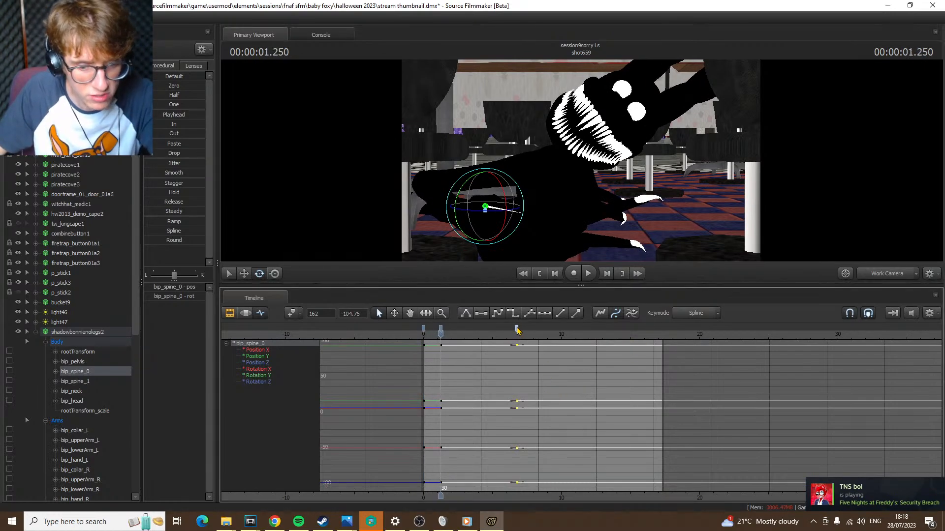
pyautogui.press('Delete')
# Rotate bip_spine_1 slightly at 1.250 s and select bip_head
pyautogui.keyDown('ctrl'); pyautogui.click(551, 203); pyautogui.keyUp('ctrl')
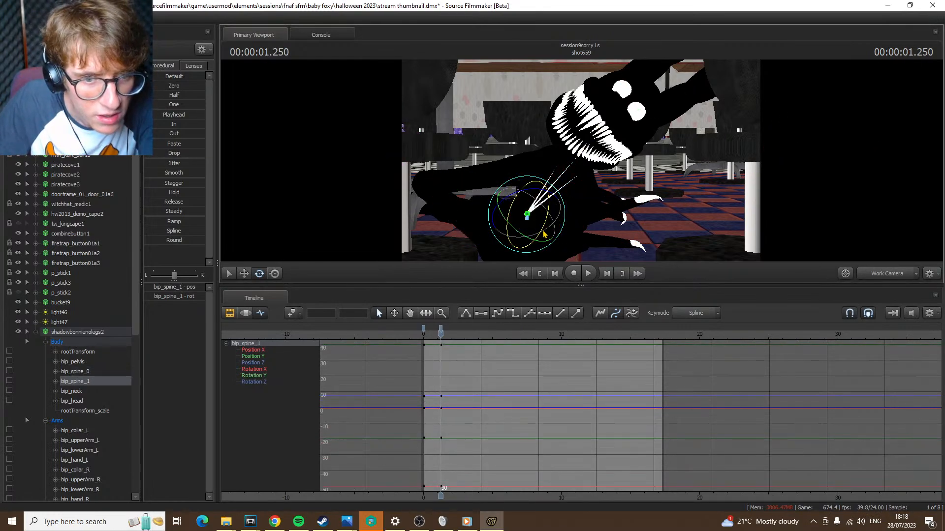
pyautogui.moveTo(544, 234); pyautogui.dragTo(553, 242)
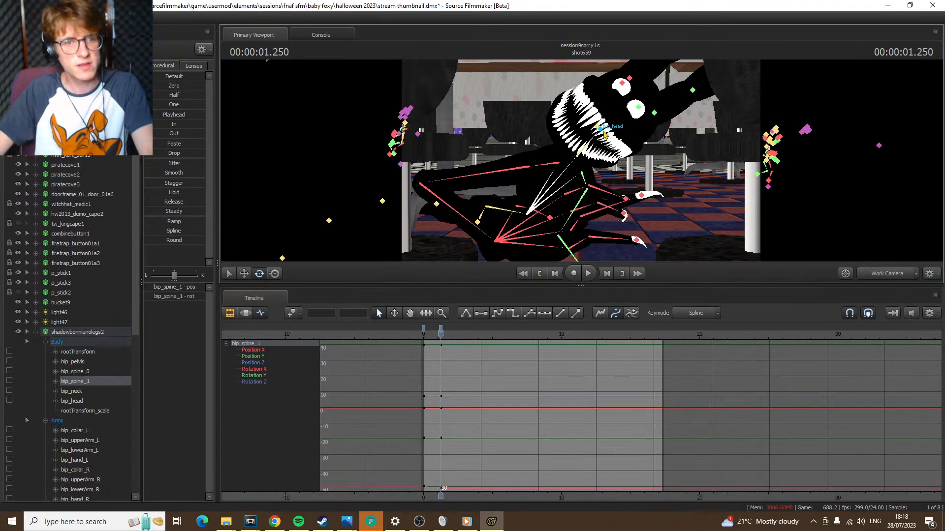
pyautogui.click(609, 140)
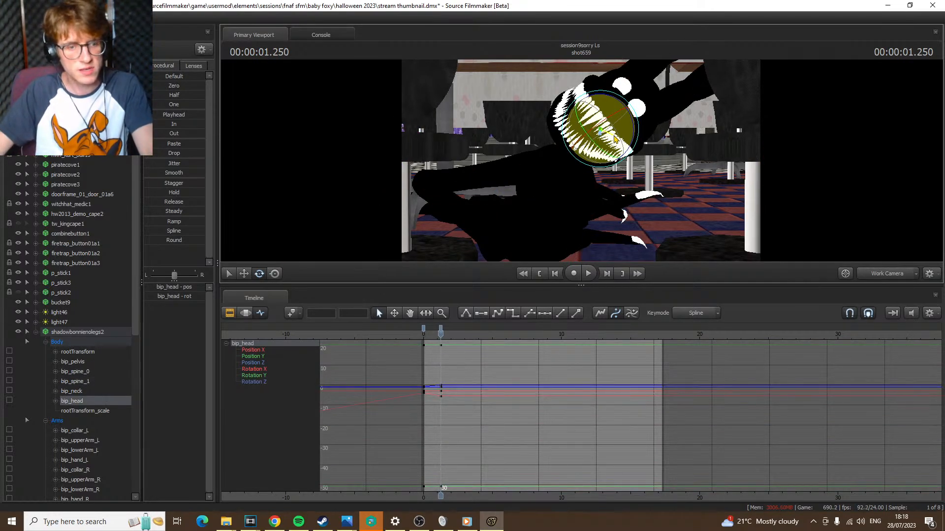
# Play back the opening of shot659 from the Work Camera and again from camera2 to check the upper-body motion
pyautogui.press('space')
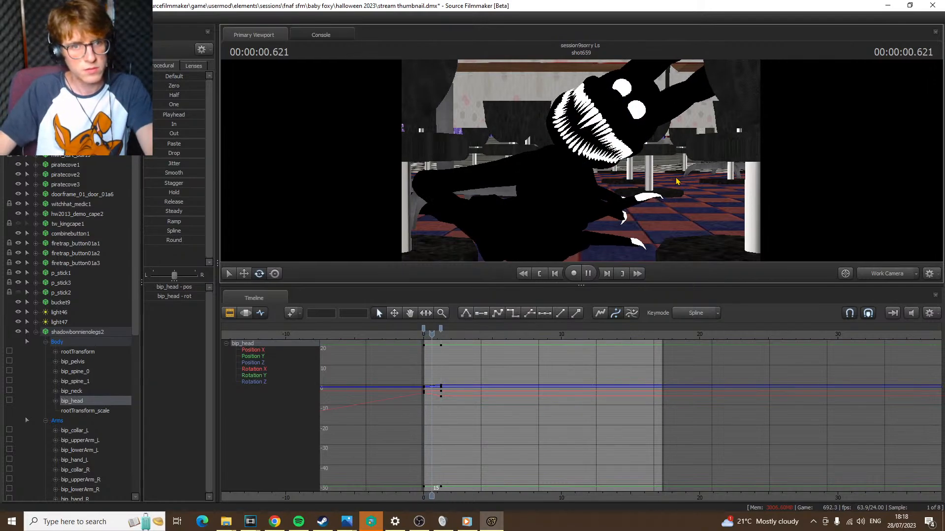
pyautogui.press('space')
pyautogui.press('Up')
pyautogui.press('Up')
pyautogui.press('Down')
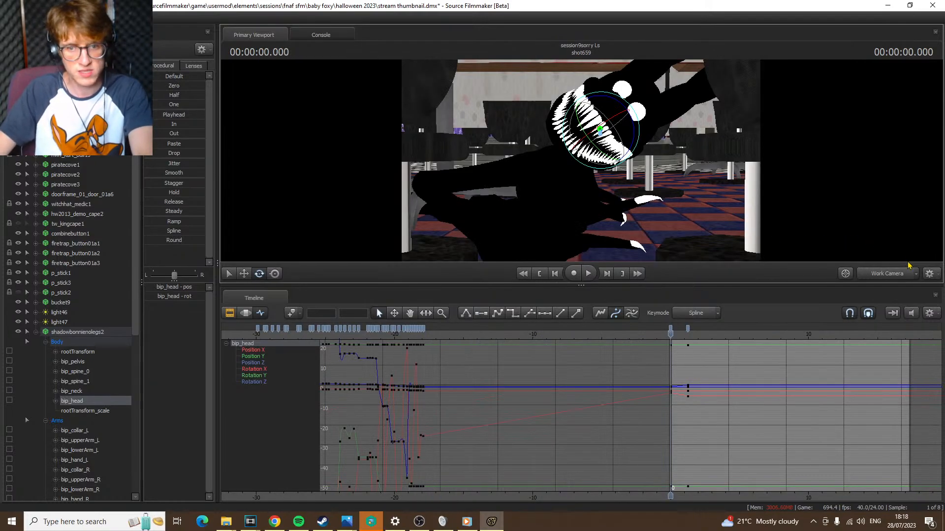
pyautogui.click(899, 273)
pyautogui.press('space')
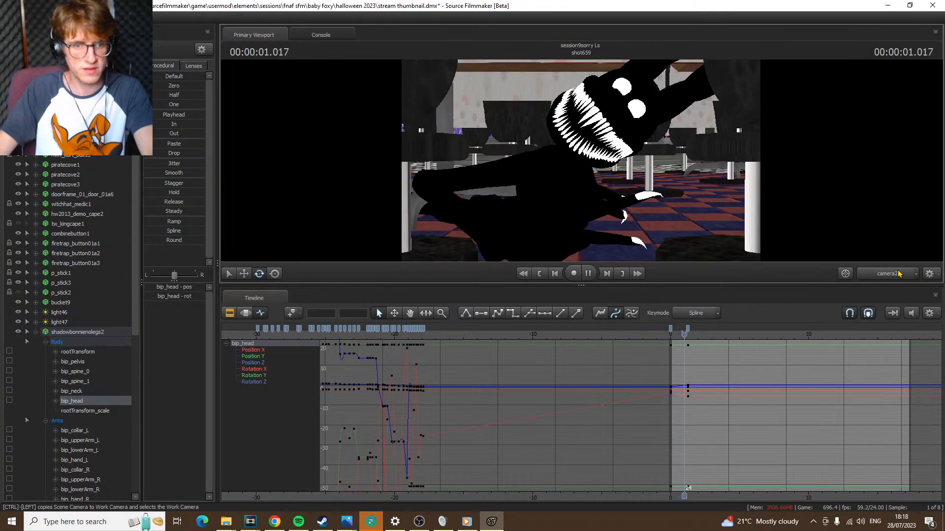
pyautogui.press('space')
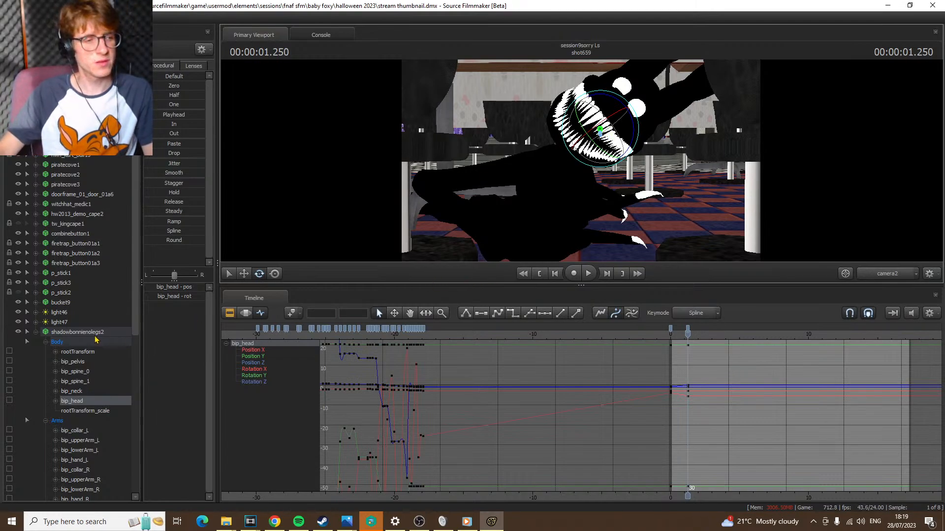
# Keyframe the body controls at 1.458 s and lower the torso by rotating bip_spine_1 and bip_spine_0 slightly
pyautogui.click(58, 342)
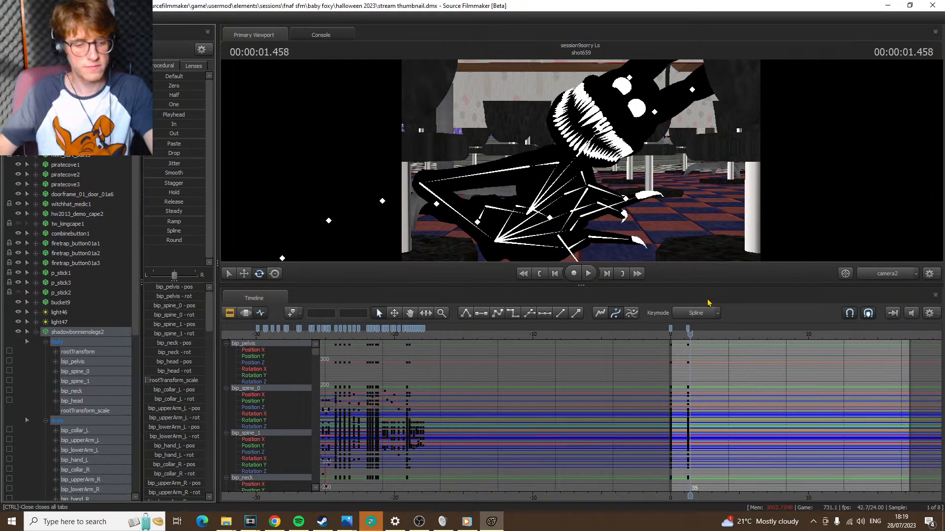
pyautogui.keyDown('ctrl'); pyautogui.click(538, 202); pyautogui.keyUp('ctrl')
pyautogui.moveTo(552, 201); pyautogui.dragTo(552, 209)
pyautogui.press('ctrl')
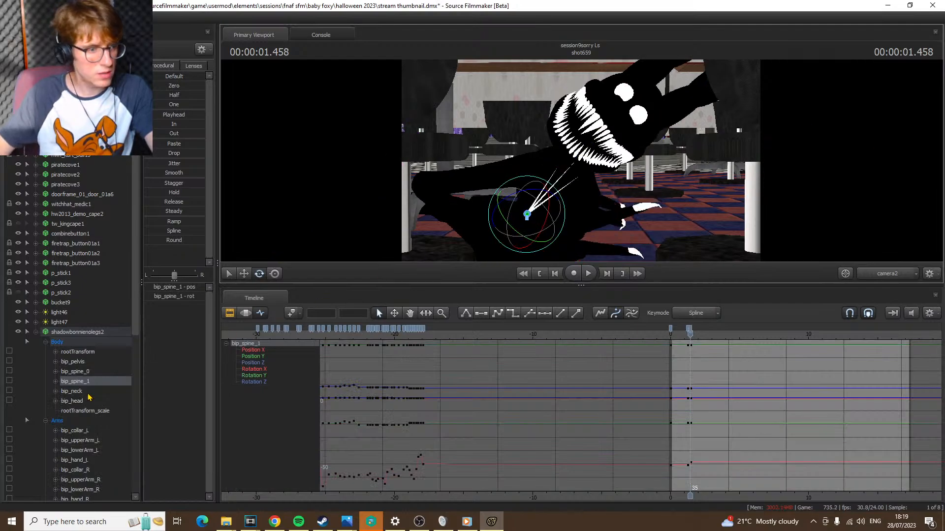
pyautogui.click(96, 373)
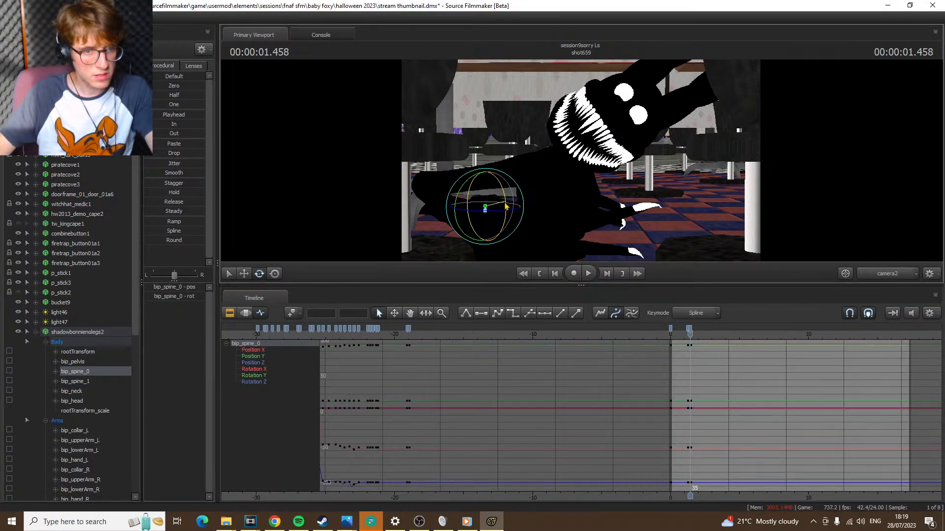
pyautogui.moveTo(506, 204); pyautogui.dragTo(509, 205)
# Rotate bip_head at 1.458 s so the face turns away to the side with the ears pointing back, and play the motion to 2.291 s
pyautogui.keyDown('ctrl'); pyautogui.click(604, 141); pyautogui.keyUp('ctrl')
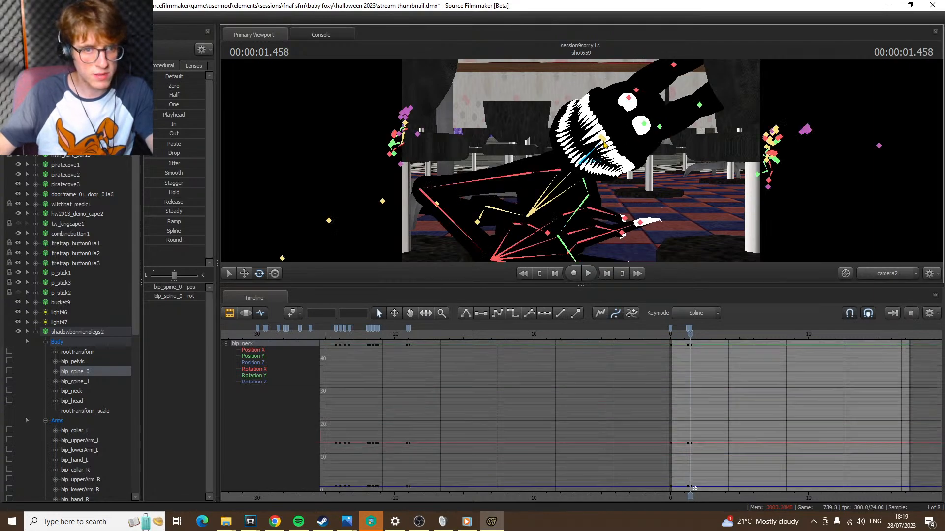
pyautogui.keyDown('ctrl'); pyautogui.click(605, 142); pyautogui.keyUp('ctrl')
pyautogui.keyDown('ctrl'); pyautogui.click(605, 139); pyautogui.keyUp('ctrl')
pyautogui.moveTo(574, 131); pyautogui.dragTo(635, 144)
pyautogui.press('Up')
pyautogui.press('space')
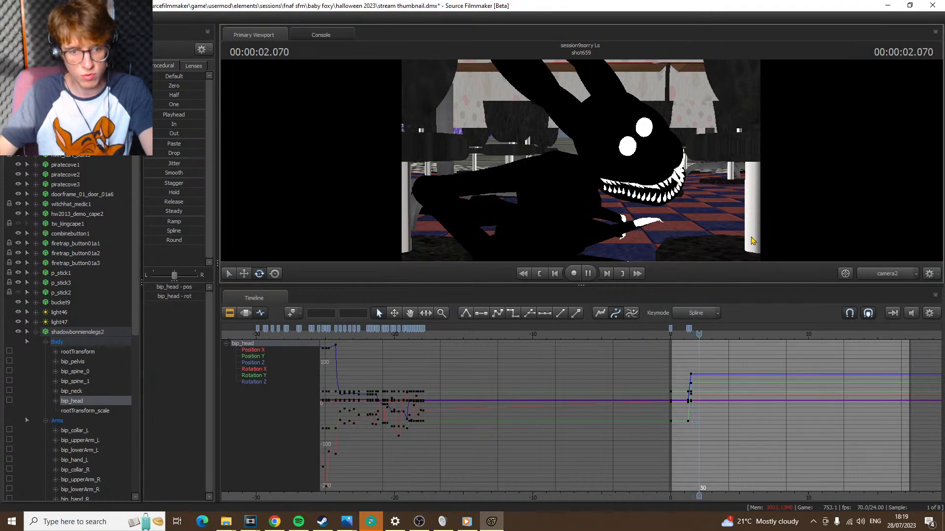
pyautogui.press('space')
pyautogui.press('Right')
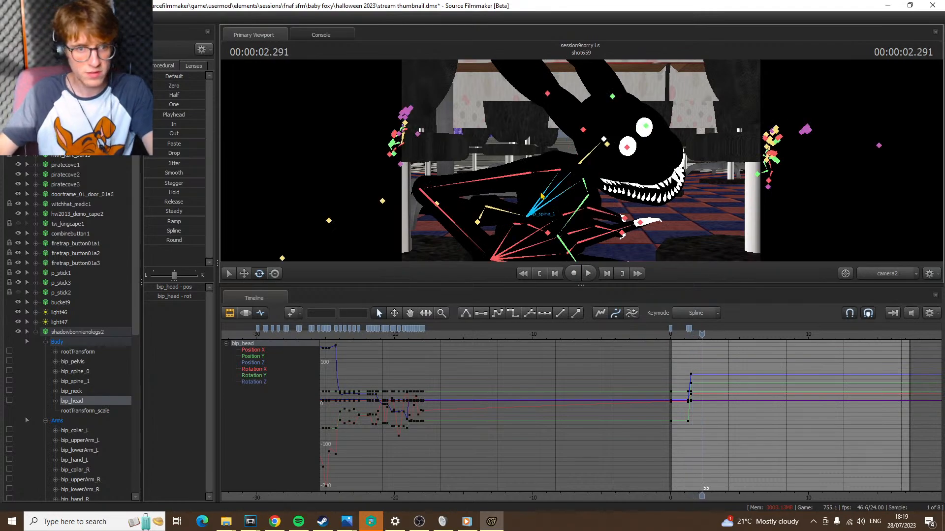
# Adjust the torso pose at 2.291 s by rotating bip_spine_1 and bip_spine_0 slightly
pyautogui.click(547, 209)
pyautogui.moveTo(550, 212); pyautogui.dragTo(551, 206)
pyautogui.hotkey('ctrl', 'z')
pyautogui.click(511, 216)
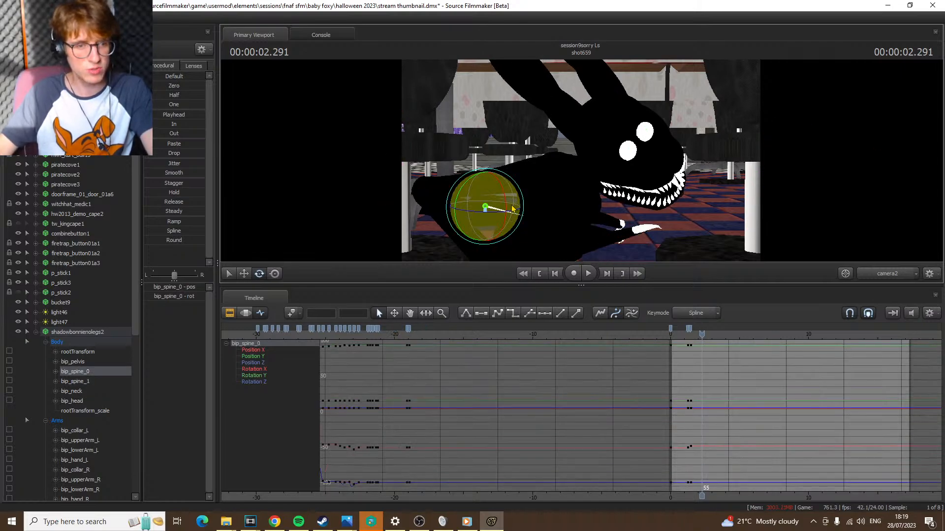
pyautogui.moveTo(504, 191); pyautogui.dragTo(510, 185)
pyautogui.press('ctrl')
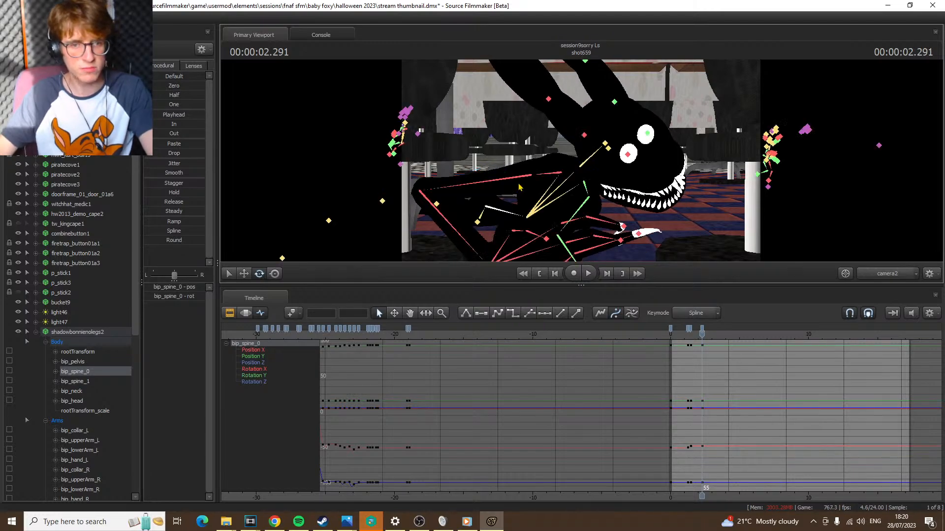
# Inspect bip_head and bip_spine_1 while comparing the poses at 1.458 s and 2.291 s
pyautogui.keyDown('ctrl'); pyautogui.click(609, 146); pyautogui.keyUp('ctrl')
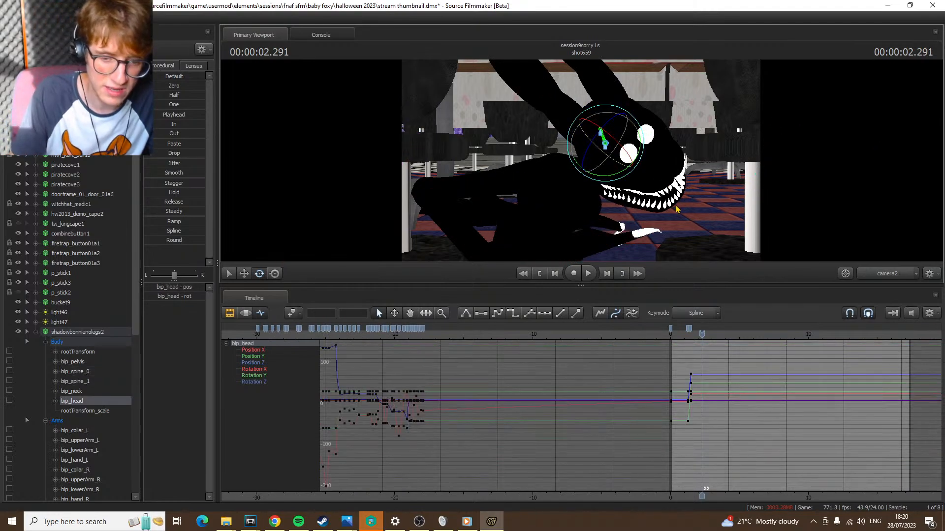
pyautogui.press('Down')
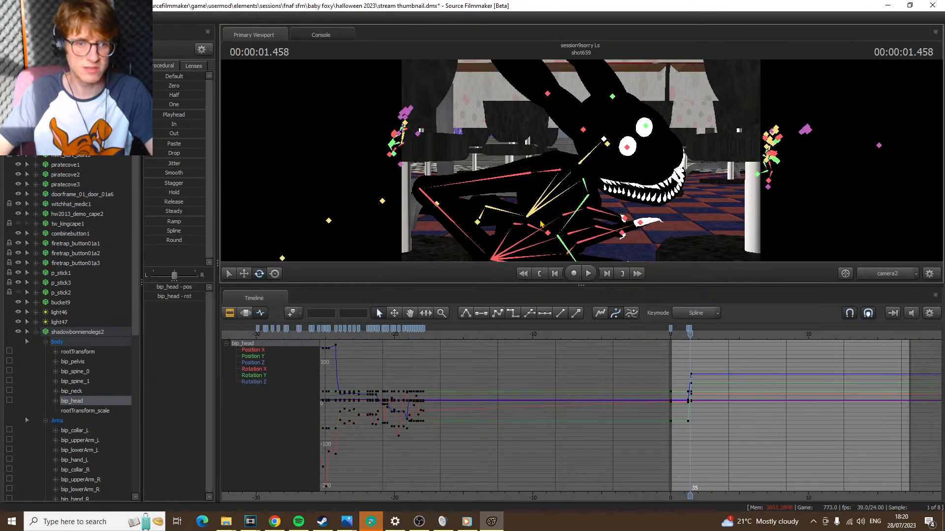
pyautogui.keyDown('ctrl'); pyautogui.click(543, 216); pyautogui.keyUp('ctrl')
pyautogui.press('Up')
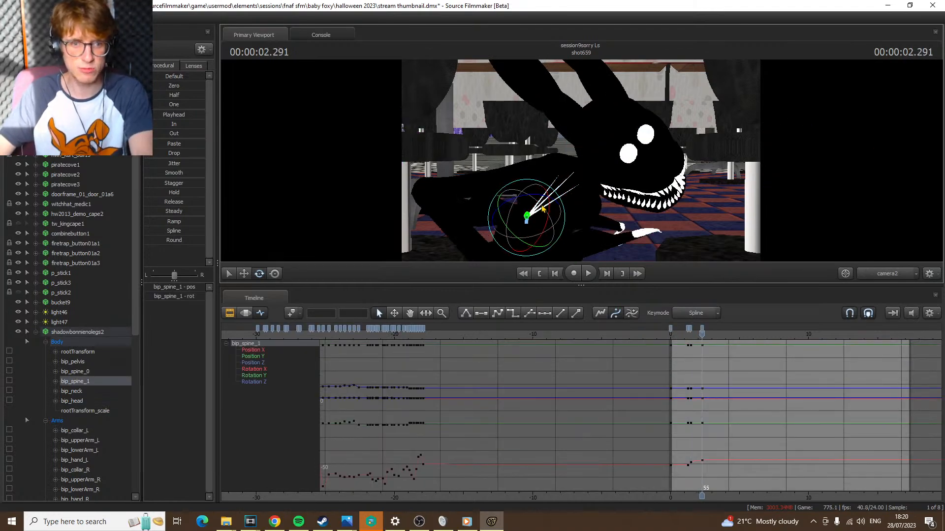
pyautogui.press('Down')
pyautogui.press('Up')
pyautogui.press('Down')
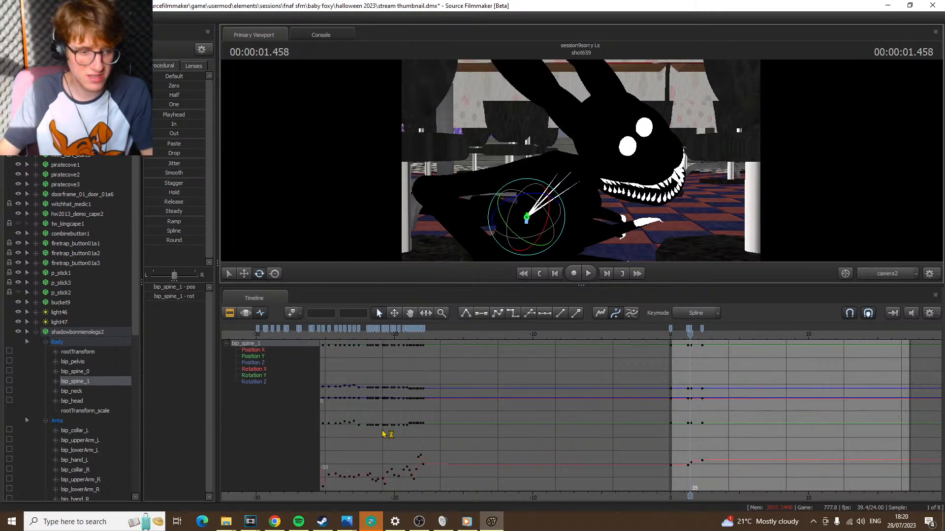
# Switch to YouTube Studio in Chrome and read the livestream's chat messages, opening and dismissing one message's options
pyautogui.click(272, 524)
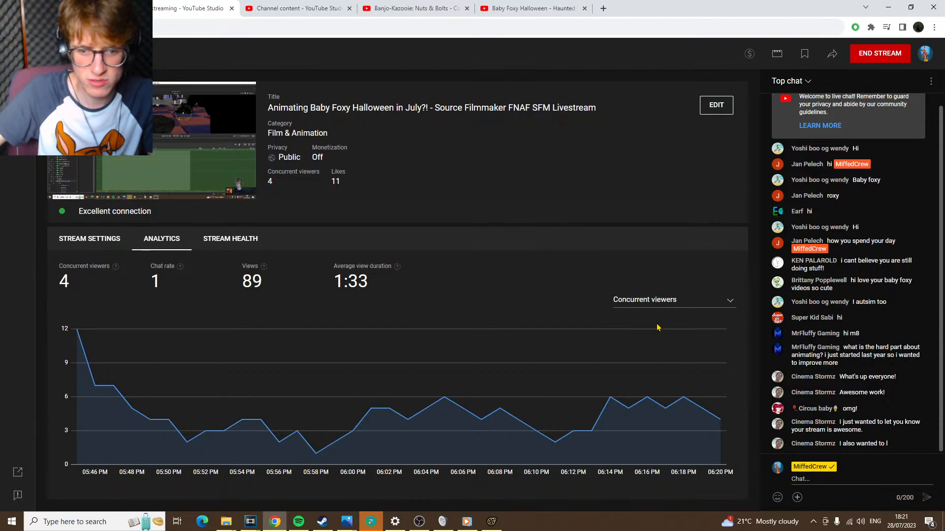
pyautogui.moveTo(889, 392); pyautogui.dragTo(905, 381)
pyautogui.click(905, 381)
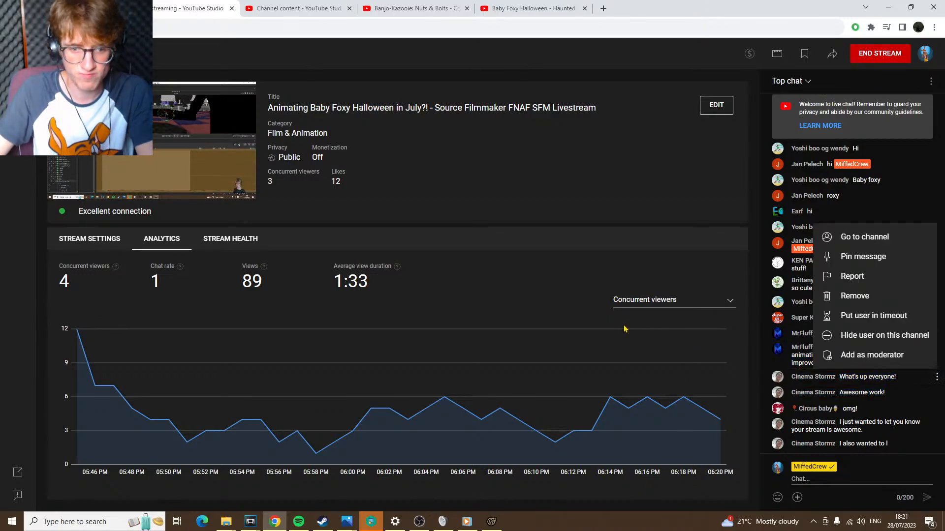
pyautogui.click(602, 255)
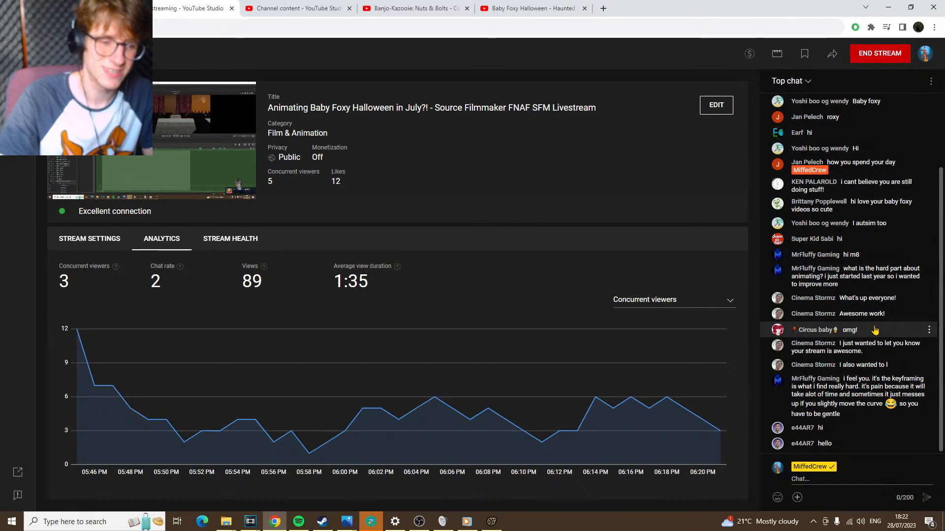
# Return to Source Filmmaker and flip between the keyframes at 1.458 s and 2.291 s to recheck the spine motion
pyautogui.click(484, 523)
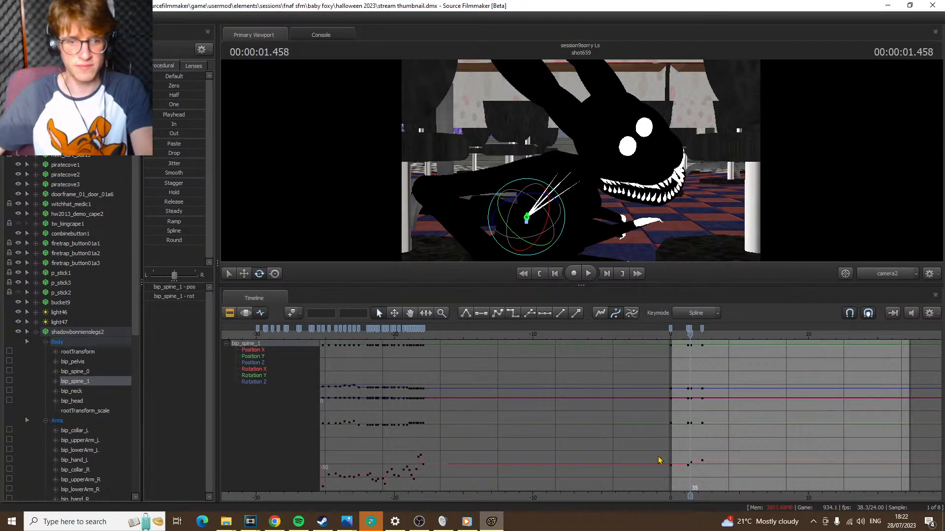
pyautogui.click(703, 337)
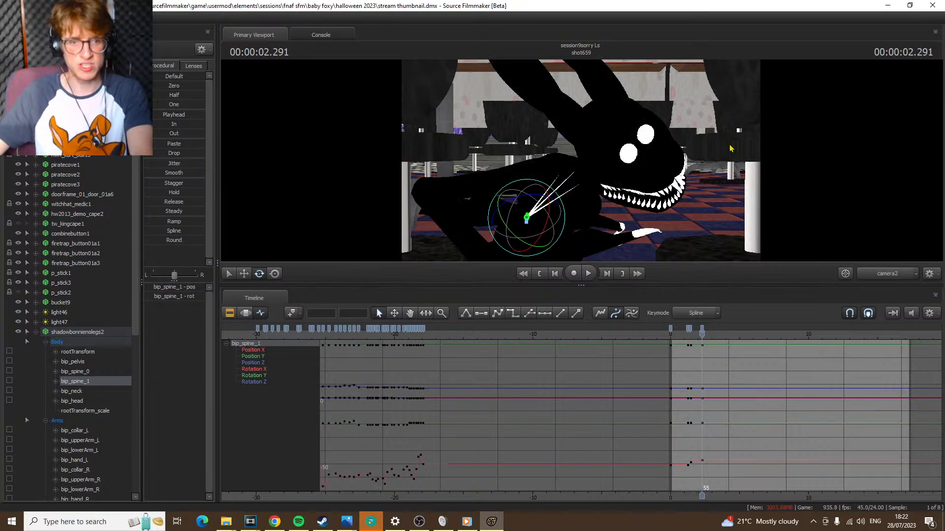
pyautogui.press('Up')
pyautogui.press('Down')
pyautogui.press('Up')
pyautogui.press('Down')
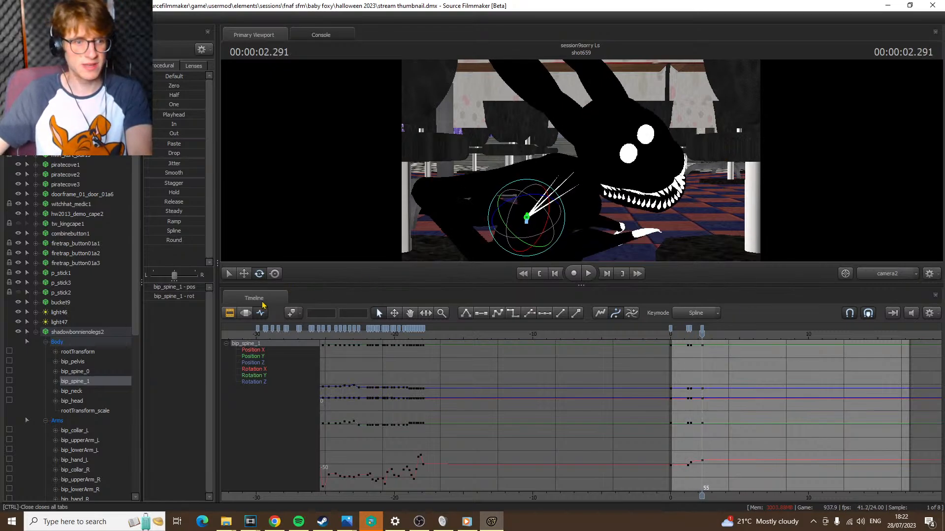
# Examine bip_spine_1 in the Motion Editor with a time selection around 1.875 s, and return to the Graph Editor
pyautogui.click(245, 313)
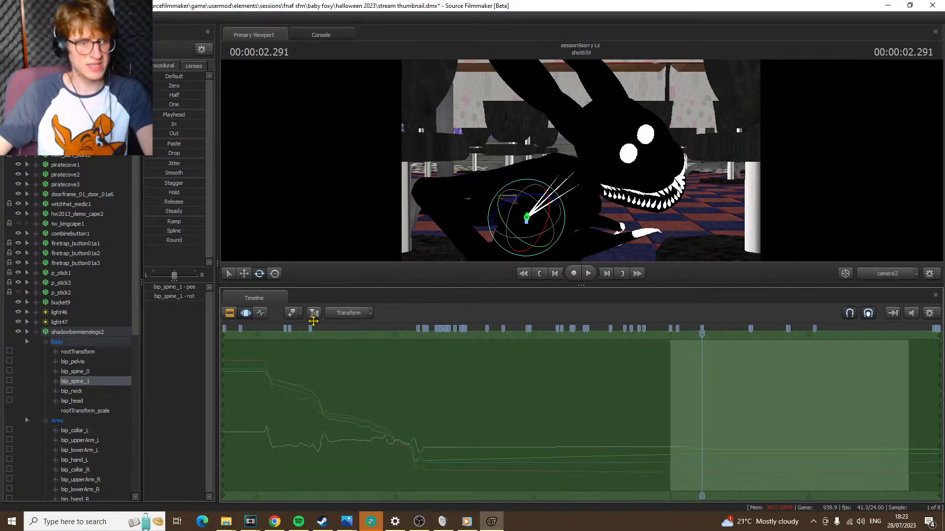
pyautogui.click(260, 313)
pyautogui.press('Up')
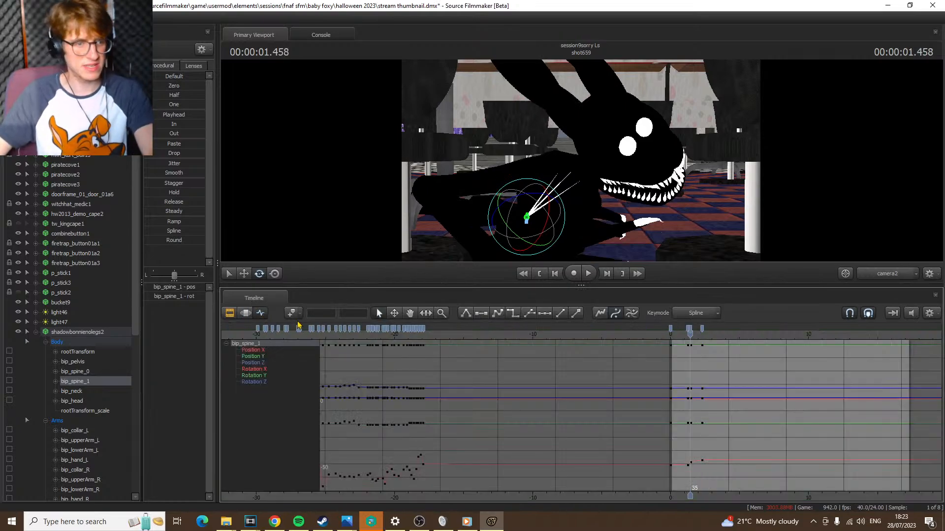
pyautogui.click(245, 314)
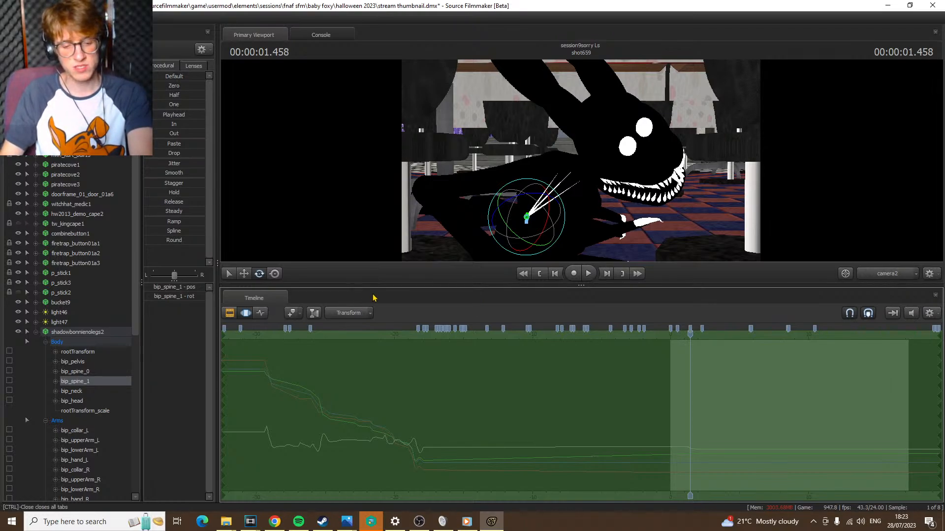
pyautogui.hotkey('ctrl', 'z')
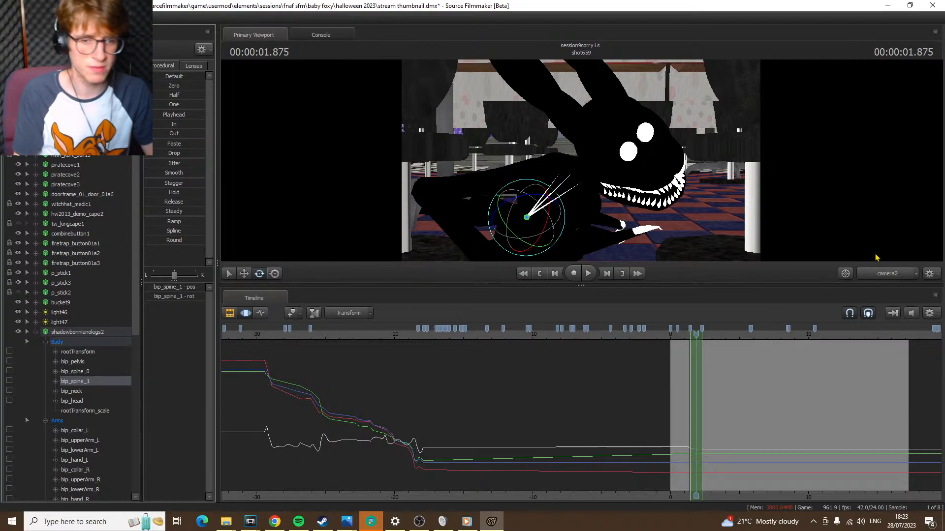
pyautogui.press('F4')
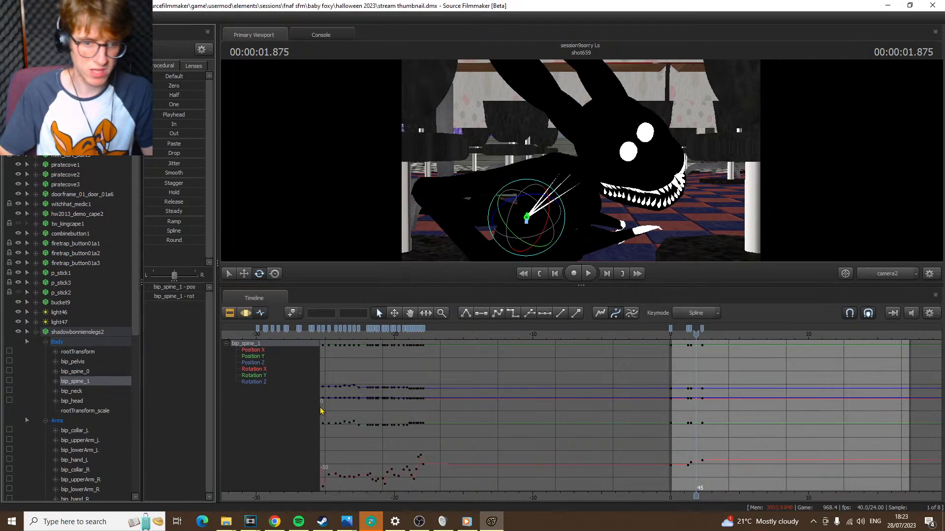
# Glance at the livestream page in Chrome and launch Blender through the Windows search
pyautogui.click(274, 522)
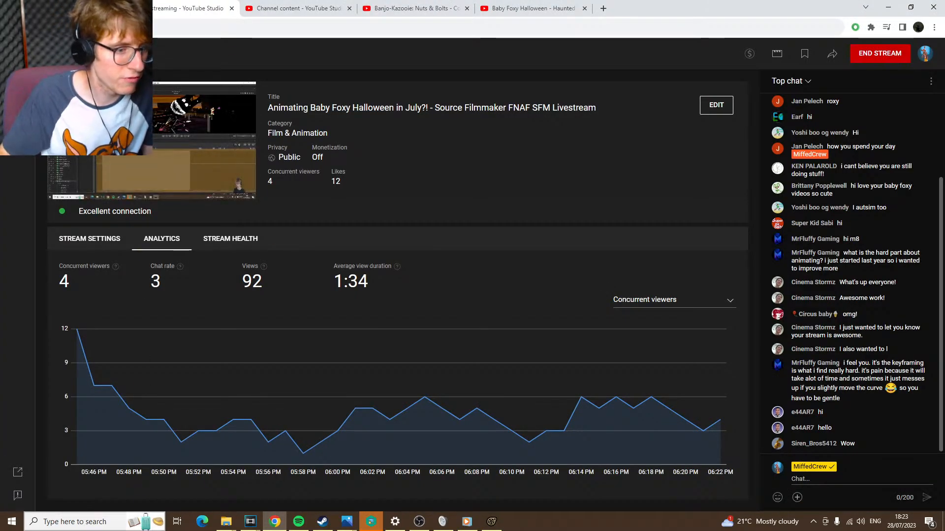
pyautogui.click(97, 521)
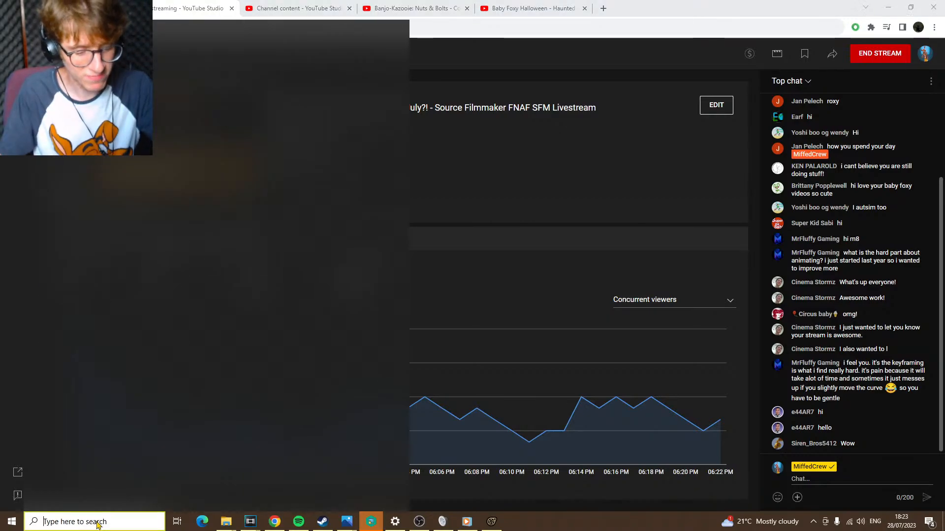
pyautogui.write('ble')
pyautogui.press('Return')
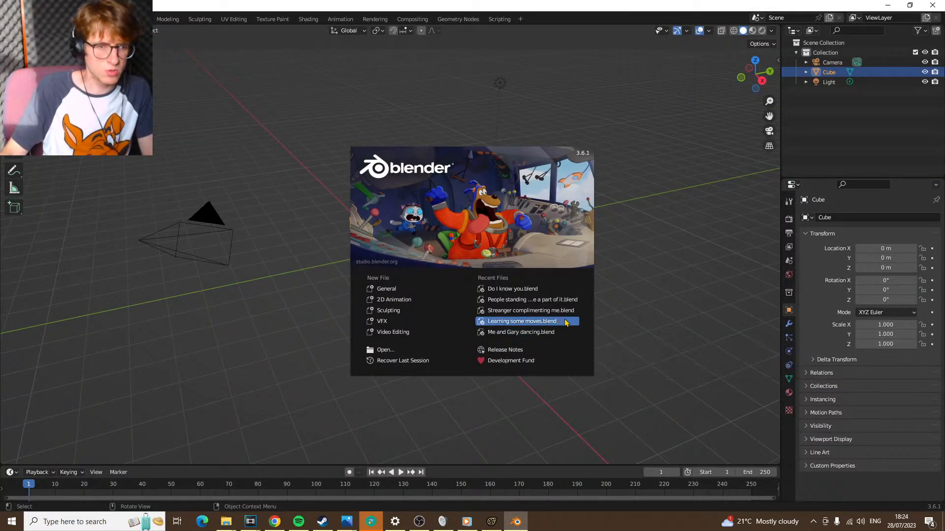
# Dismiss the splash screen and open the recent file Project eighteen.blend
pyautogui.click(267, 132)
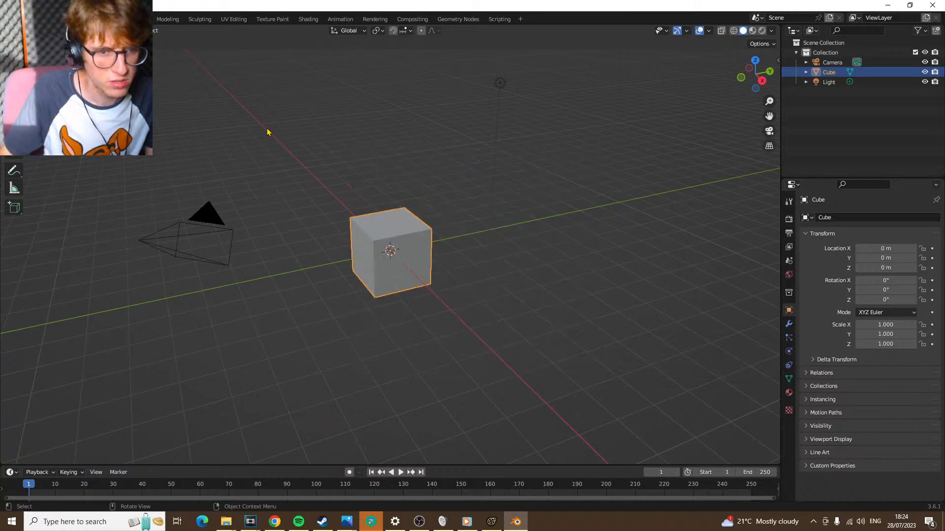
pyautogui.click(22, 19)
pyautogui.moveTo(44, 48)
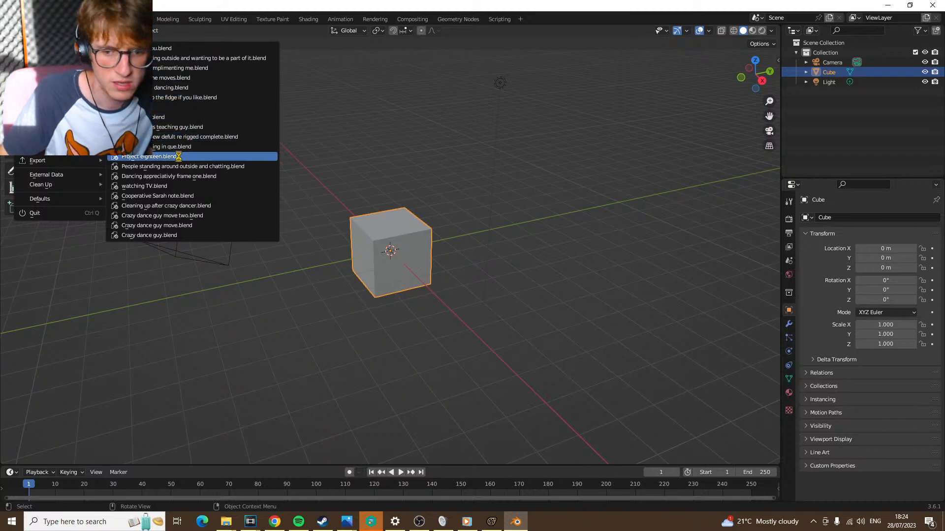
# Switch to YouTube Studio in Chrome to check the livestream chat and briefly view the system calendar
pyautogui.click(275, 516)
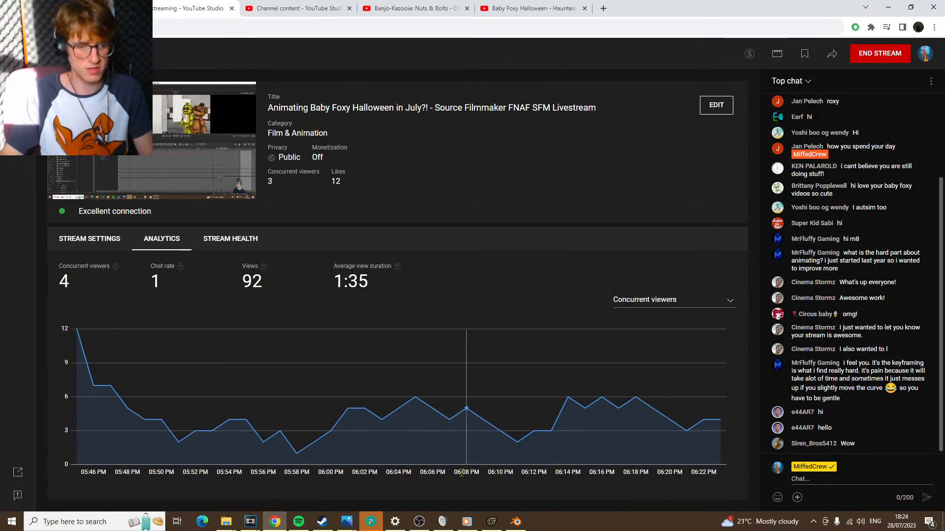
pyautogui.moveTo(509, 525)
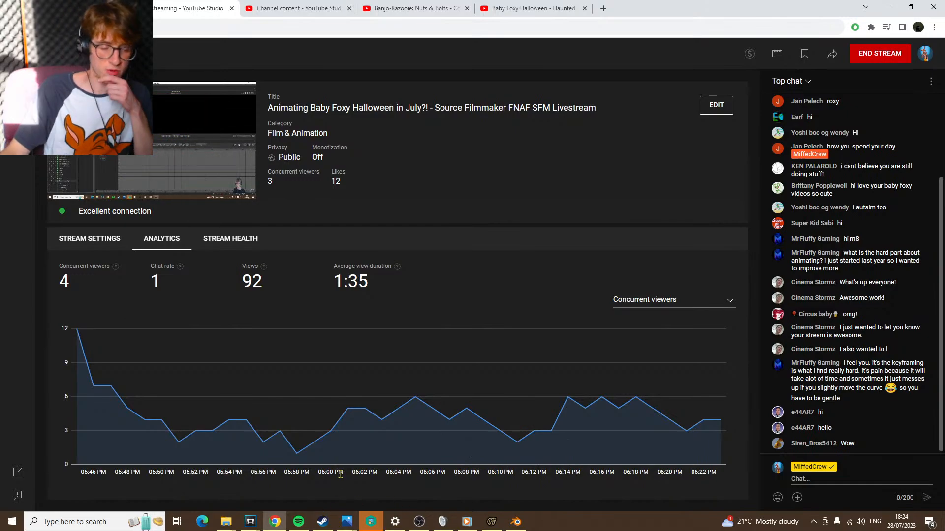
pyautogui.click(909, 521)
pyautogui.click(910, 527)
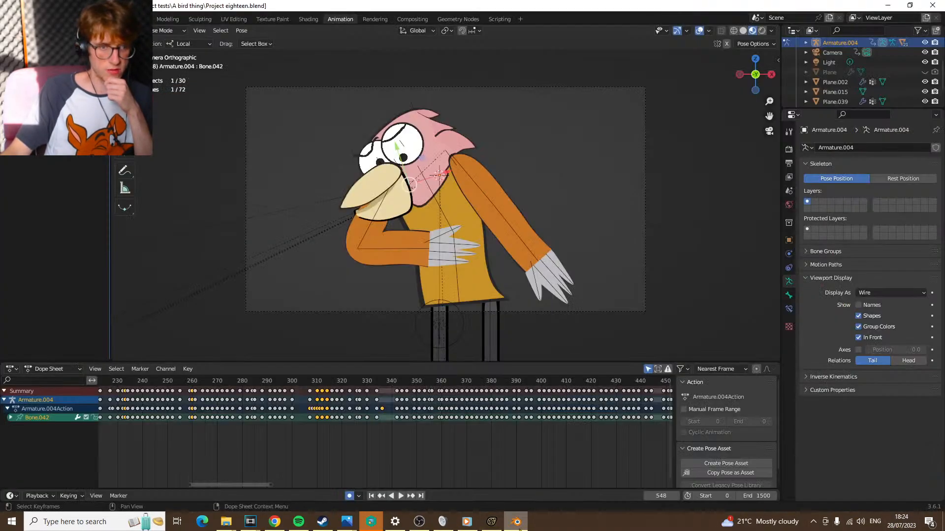
# Switch to Blender and play back the bird character's animation, replaying it from about frame 262 to frame 330
pyautogui.click(516, 522)
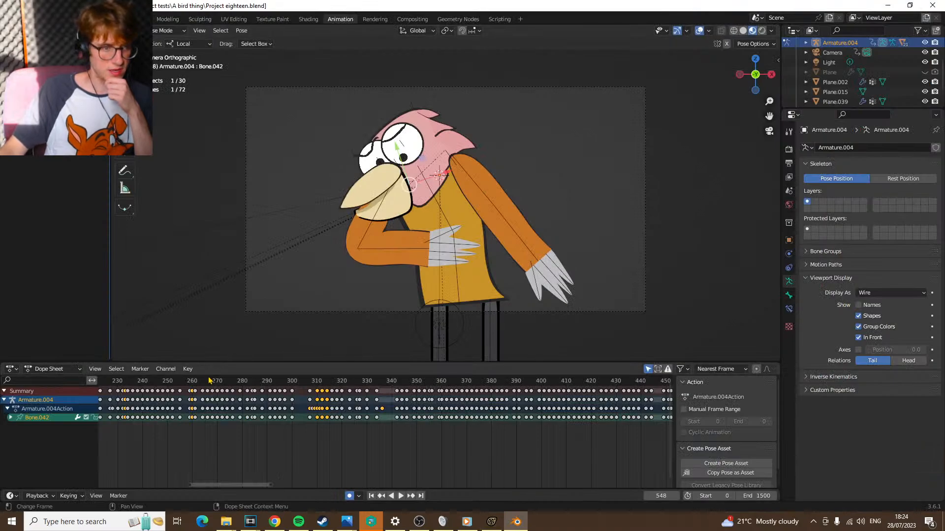
pyautogui.moveTo(132, 384); pyautogui.dragTo(320, 384)
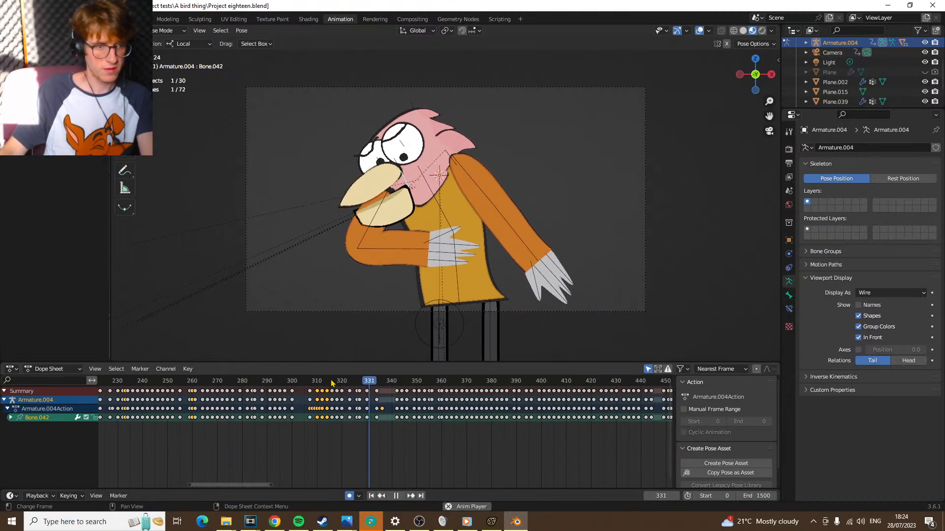
pyautogui.press('space')
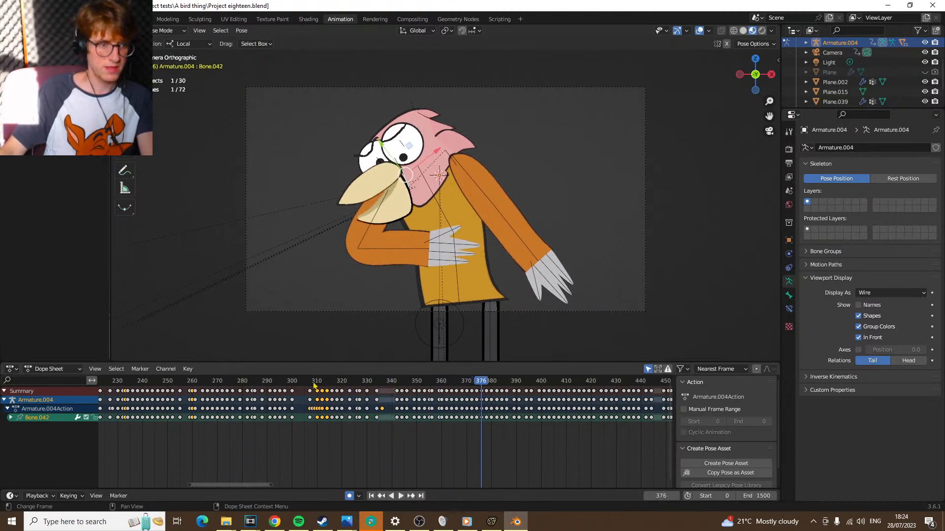
pyautogui.click(197, 383)
pyautogui.press('space')
pyautogui.press('space')
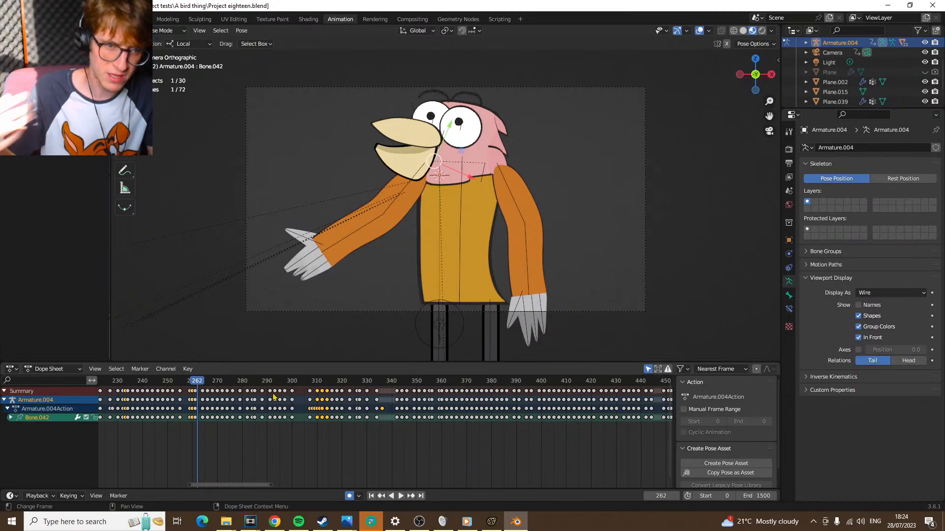
pyautogui.press('space')
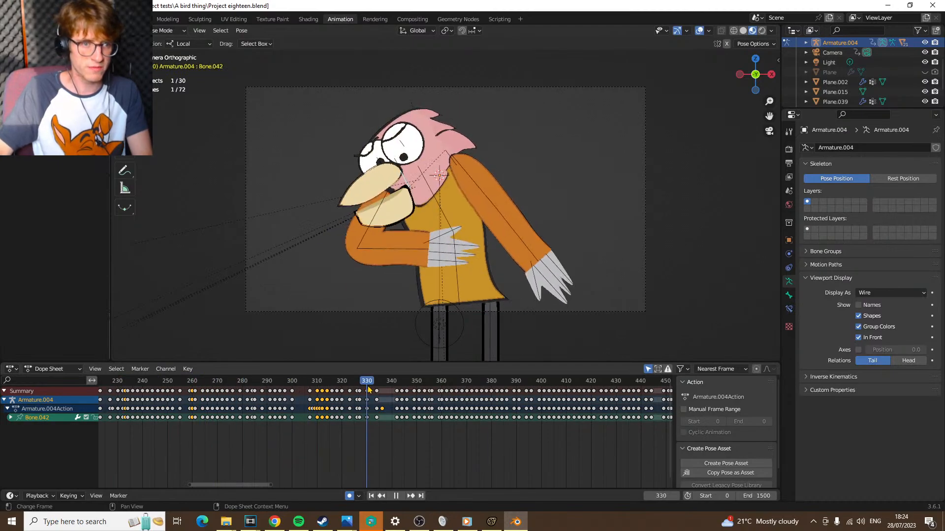
pyautogui.click(301, 390)
# Check the upload progress of the Baby Foxy Favourite Toy video on Chrome's Channel content page and open its video link
pyautogui.click(274, 521)
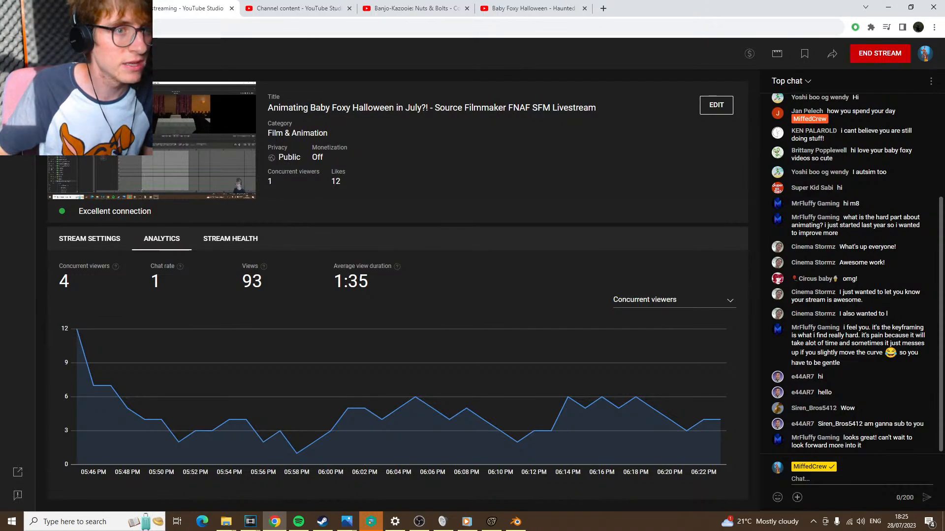
pyautogui.click(105, 7)
pyautogui.click(315, 6)
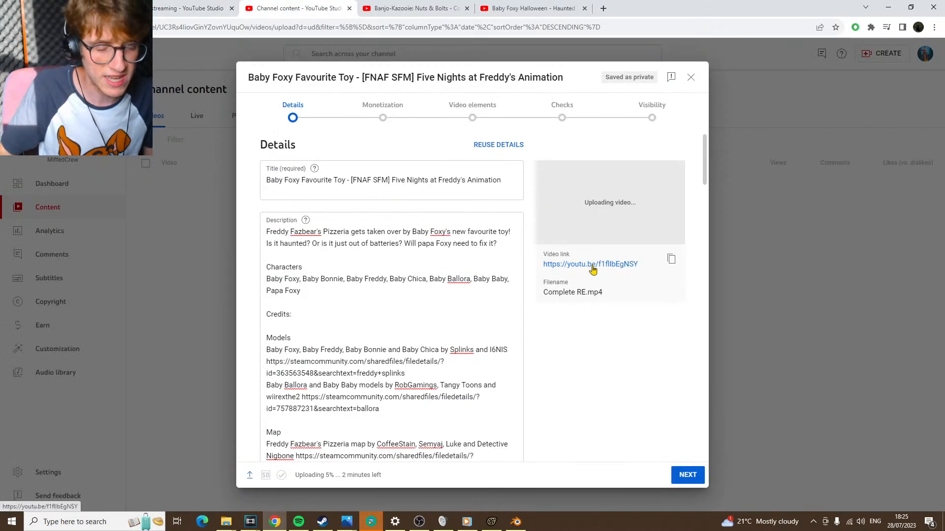
pyautogui.moveTo(413, 477); pyautogui.dragTo(312, 475)
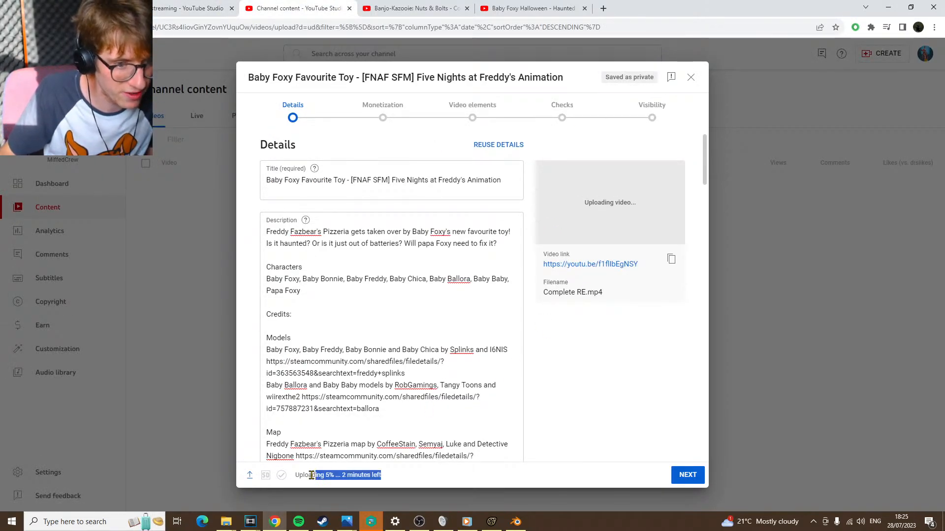
pyautogui.moveTo(386, 477); pyautogui.dragTo(341, 476)
pyautogui.click(594, 413)
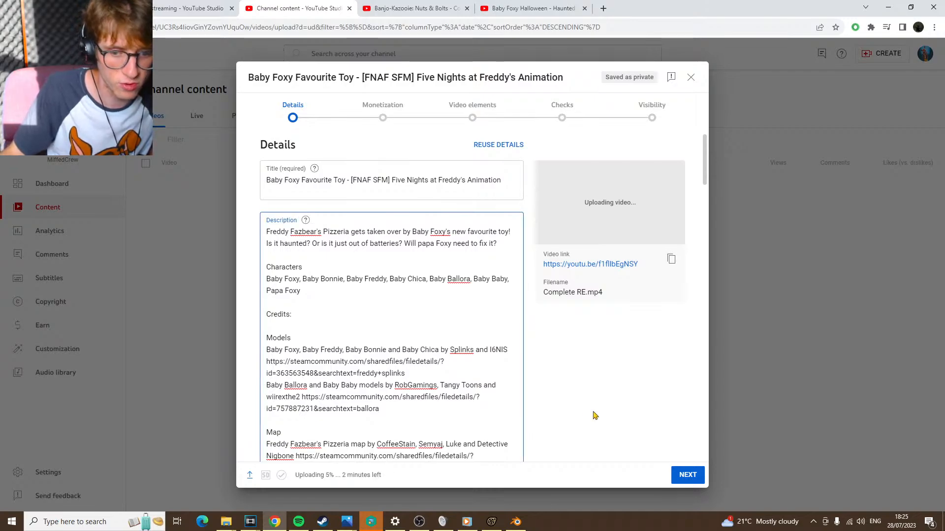
pyautogui.click(594, 265)
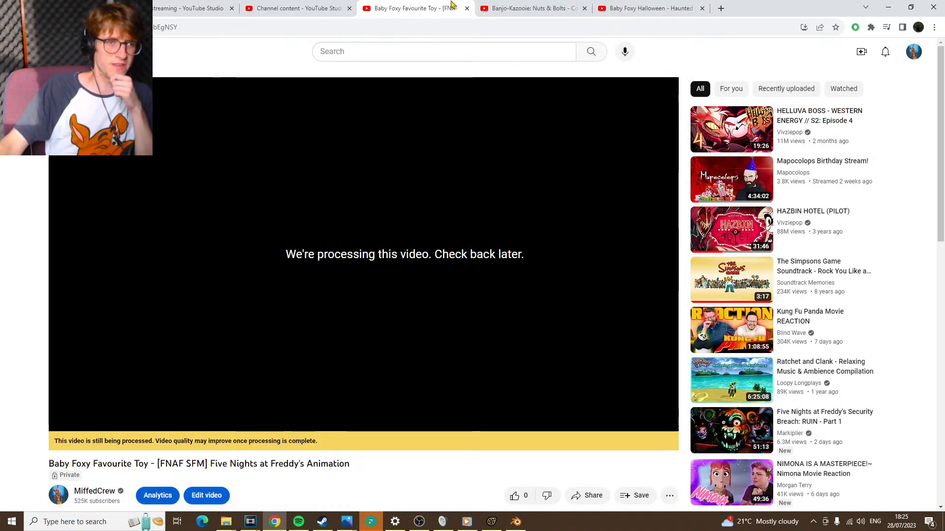
# Close the Baby Foxy Favourite Toy video tab and check its upload progress and the Baby Foxy Halloween video page
pyautogui.click(317, 7)
pyautogui.click(467, 9)
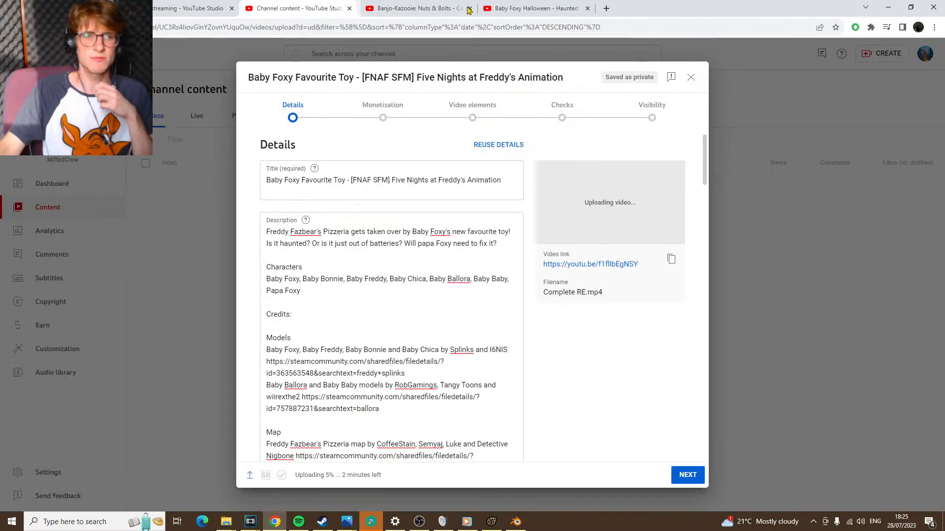
pyautogui.click(542, 6)
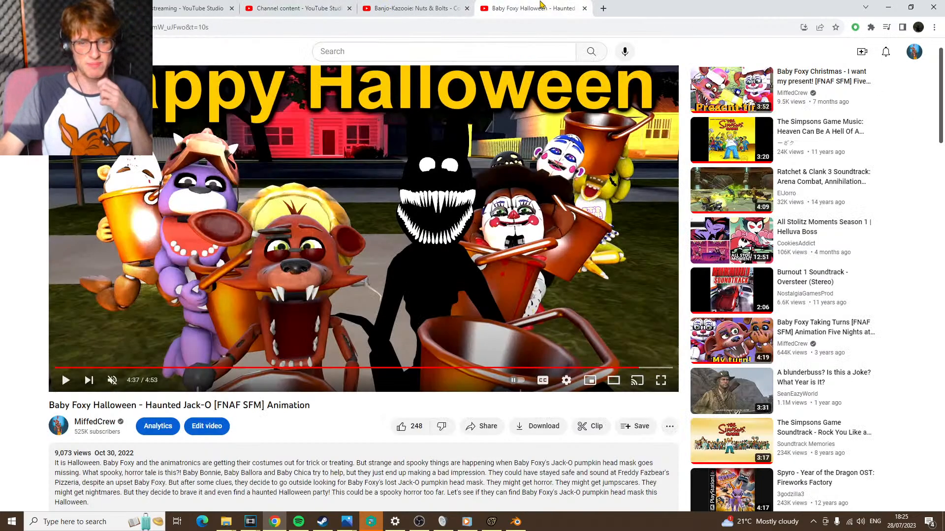
pyautogui.click(402, 7)
pyautogui.click(327, 6)
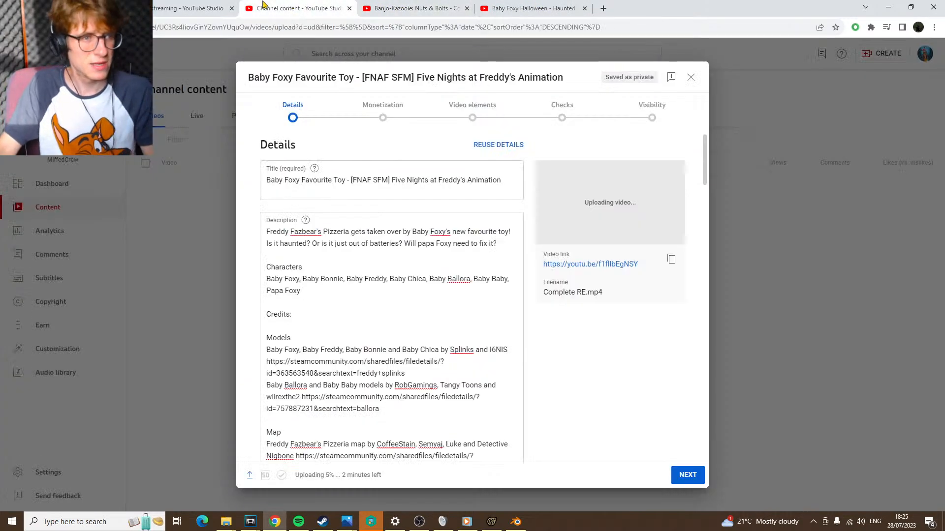
# Return to the livestream dashboard in YouTube Studio and read the recent chat messages and stream analytics
pyautogui.click(180, 7)
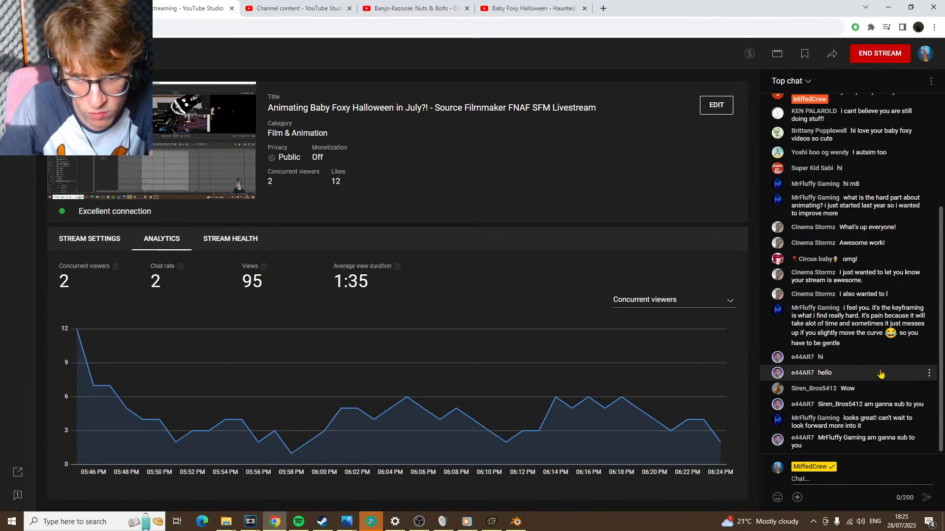
pyautogui.moveTo(875, 386); pyautogui.dragTo(764, 385)
pyautogui.click(648, 203)
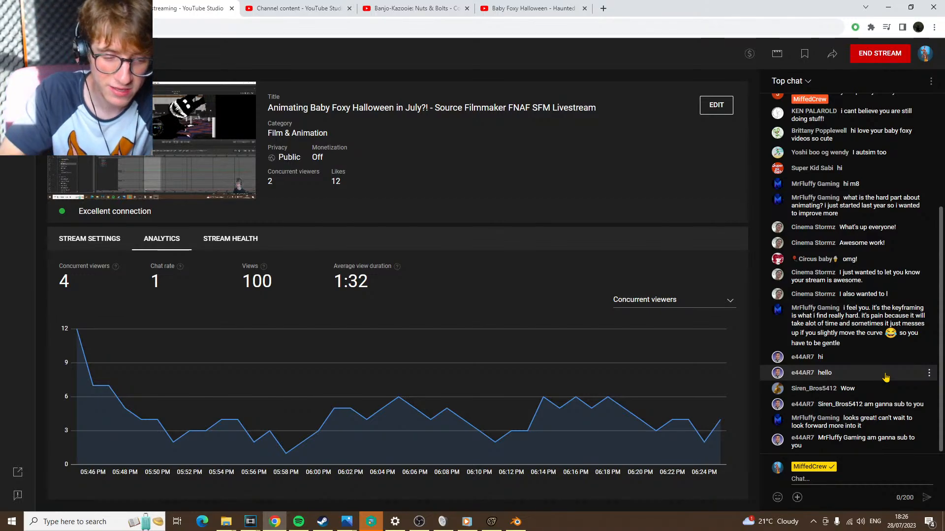
# Switch to Blender and play back the bird character's animation from about frame 276, briefly checking Chrome
pyautogui.click(516, 521)
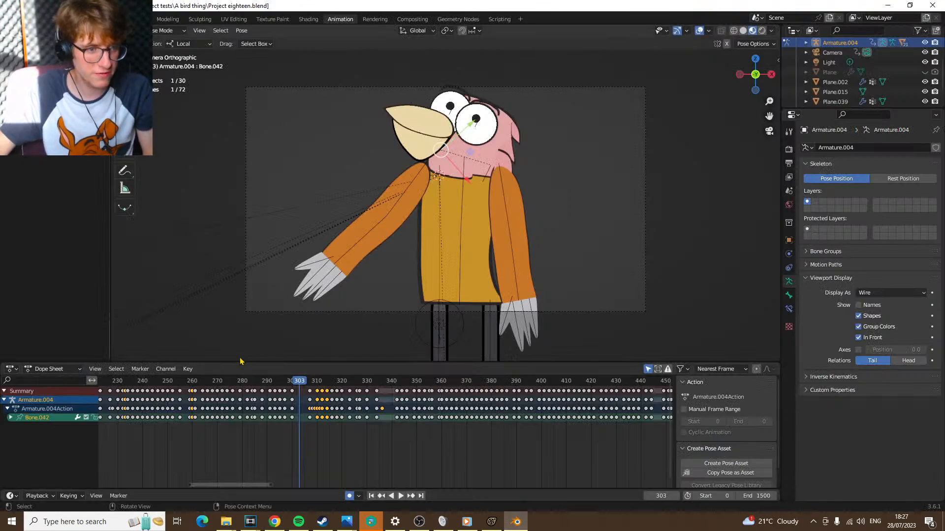
pyautogui.moveTo(200, 382); pyautogui.dragTo(235, 378)
pyautogui.click(274, 521)
pyautogui.click(515, 522)
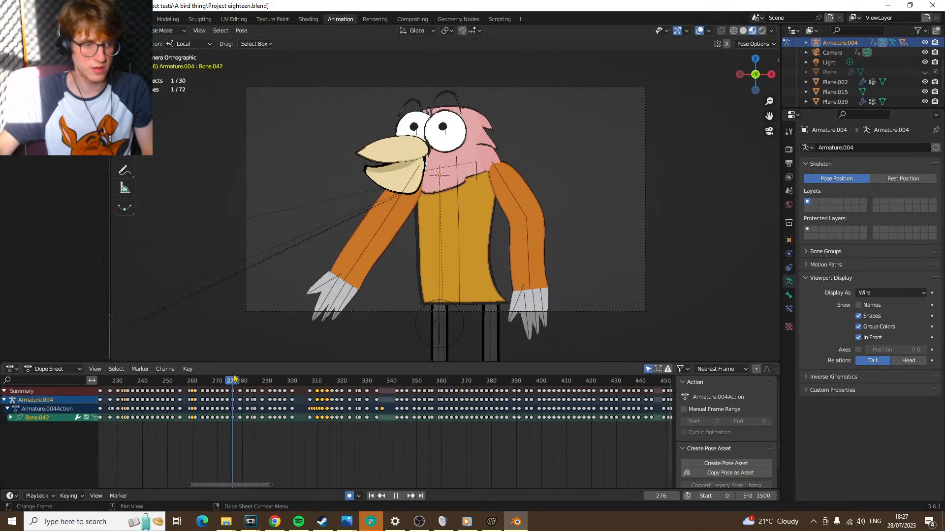
# Check the livestream dashboard in Chrome once more and switch to Shadow Bonnie's shot659 in Source Filmmaker
pyautogui.click(284, 526)
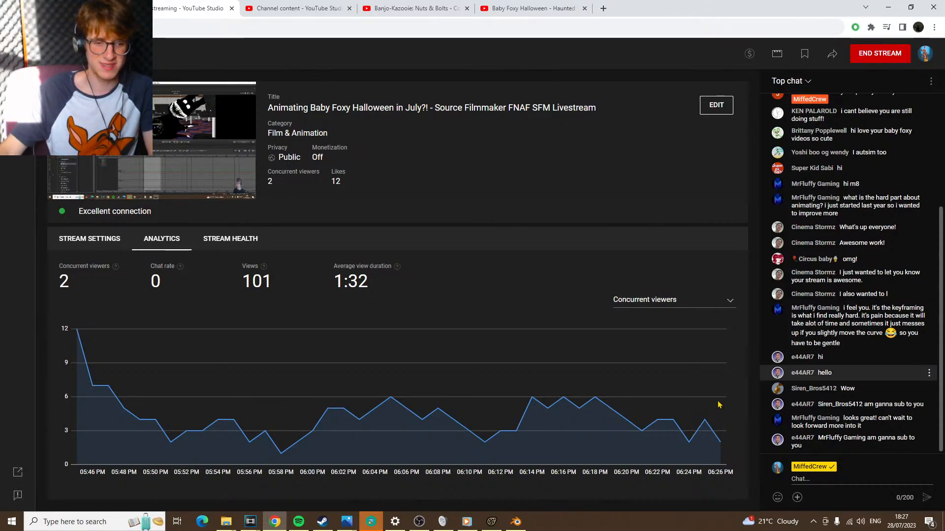
pyautogui.click(492, 523)
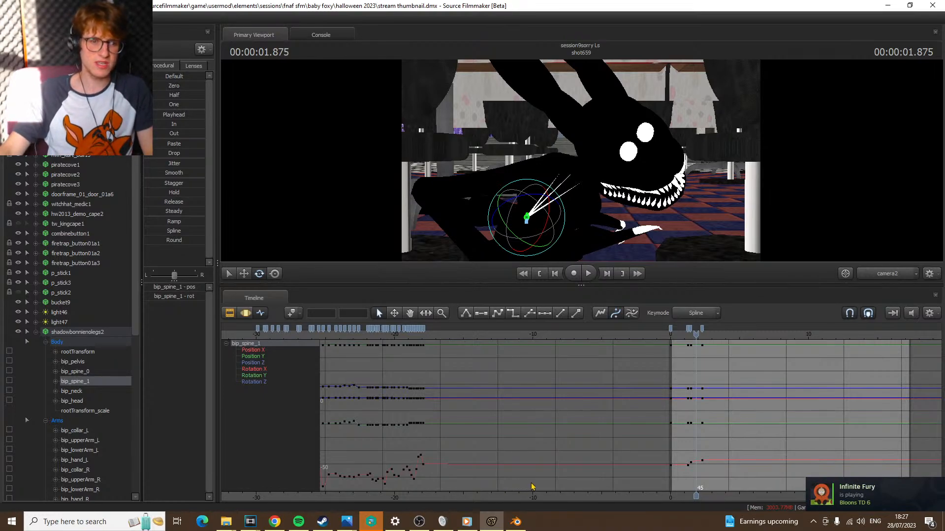
pyautogui.moveTo(429, 525)
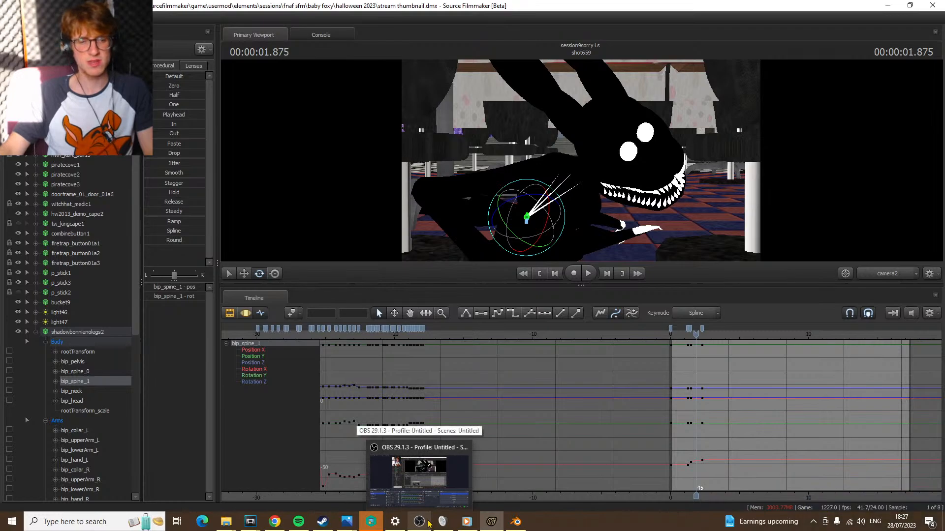